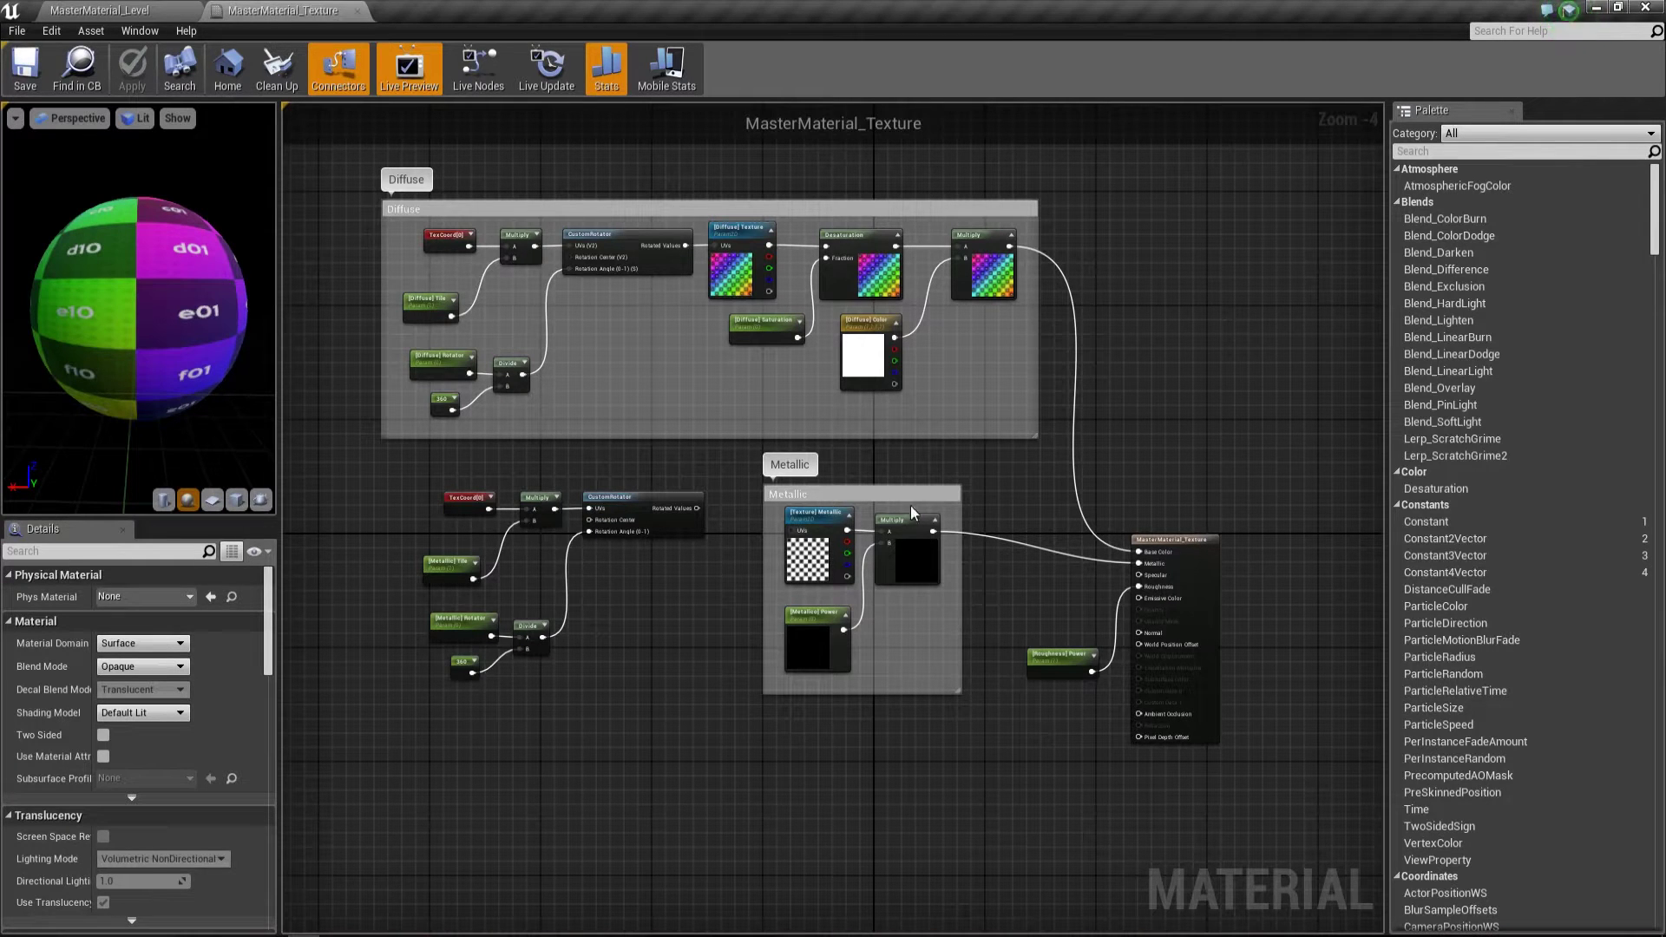
Frame the Metallic group and box-select its texture, multiply and power nodes
scroll(1019, 608, up, 3)
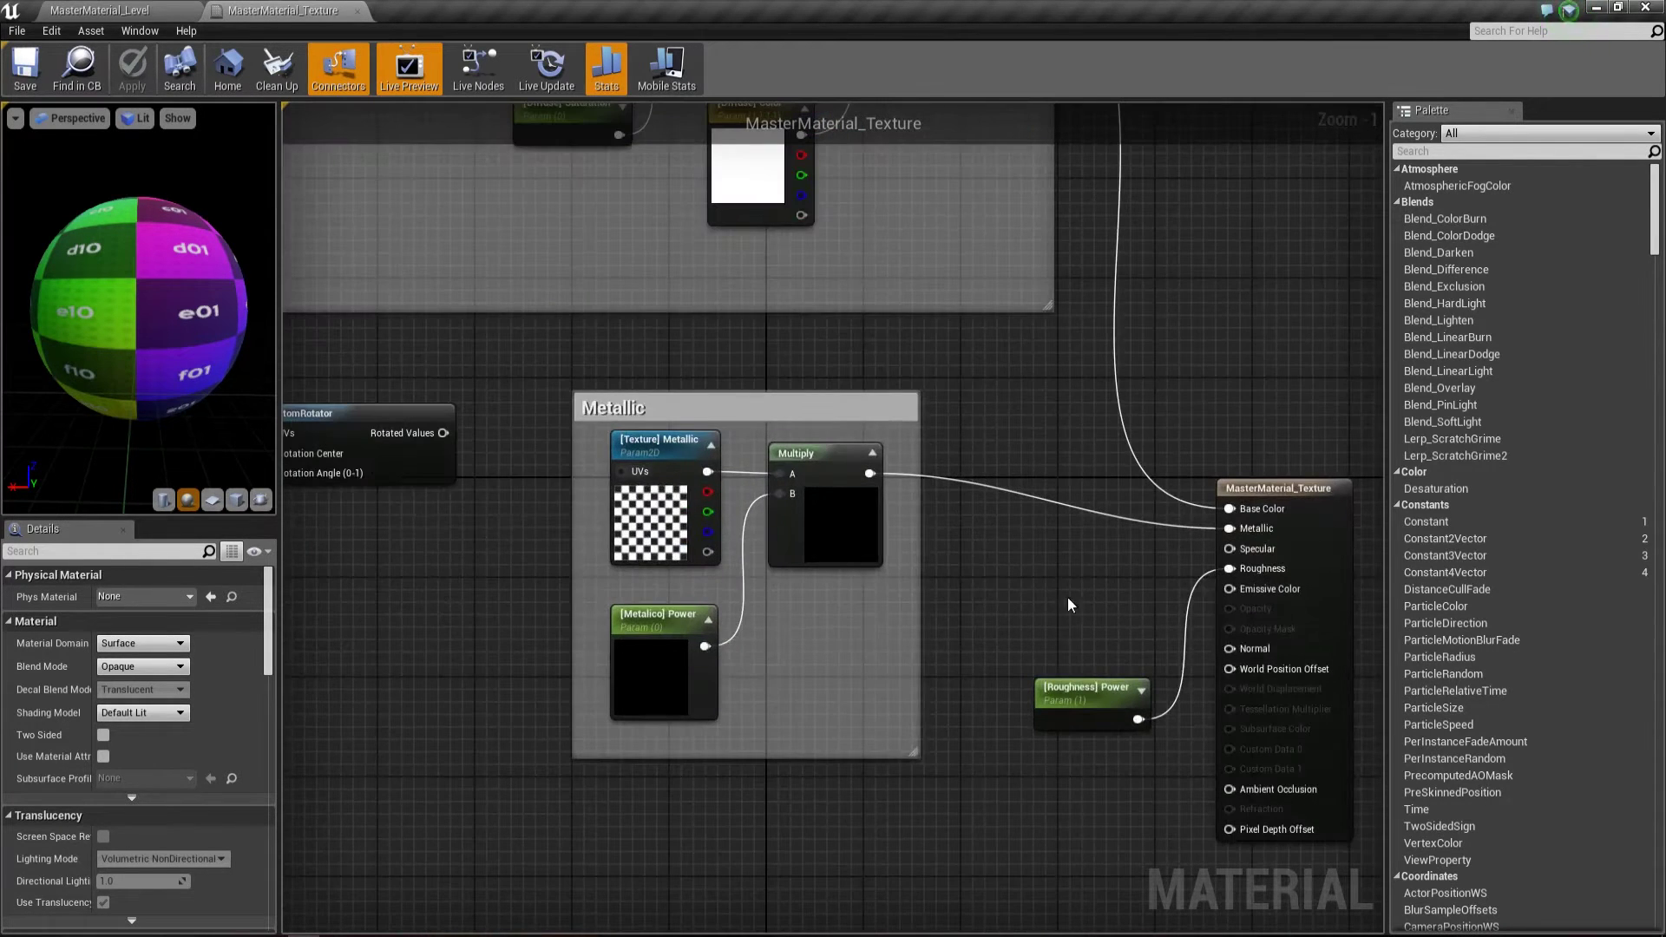
right_drag(1067, 605, 1012, 571)
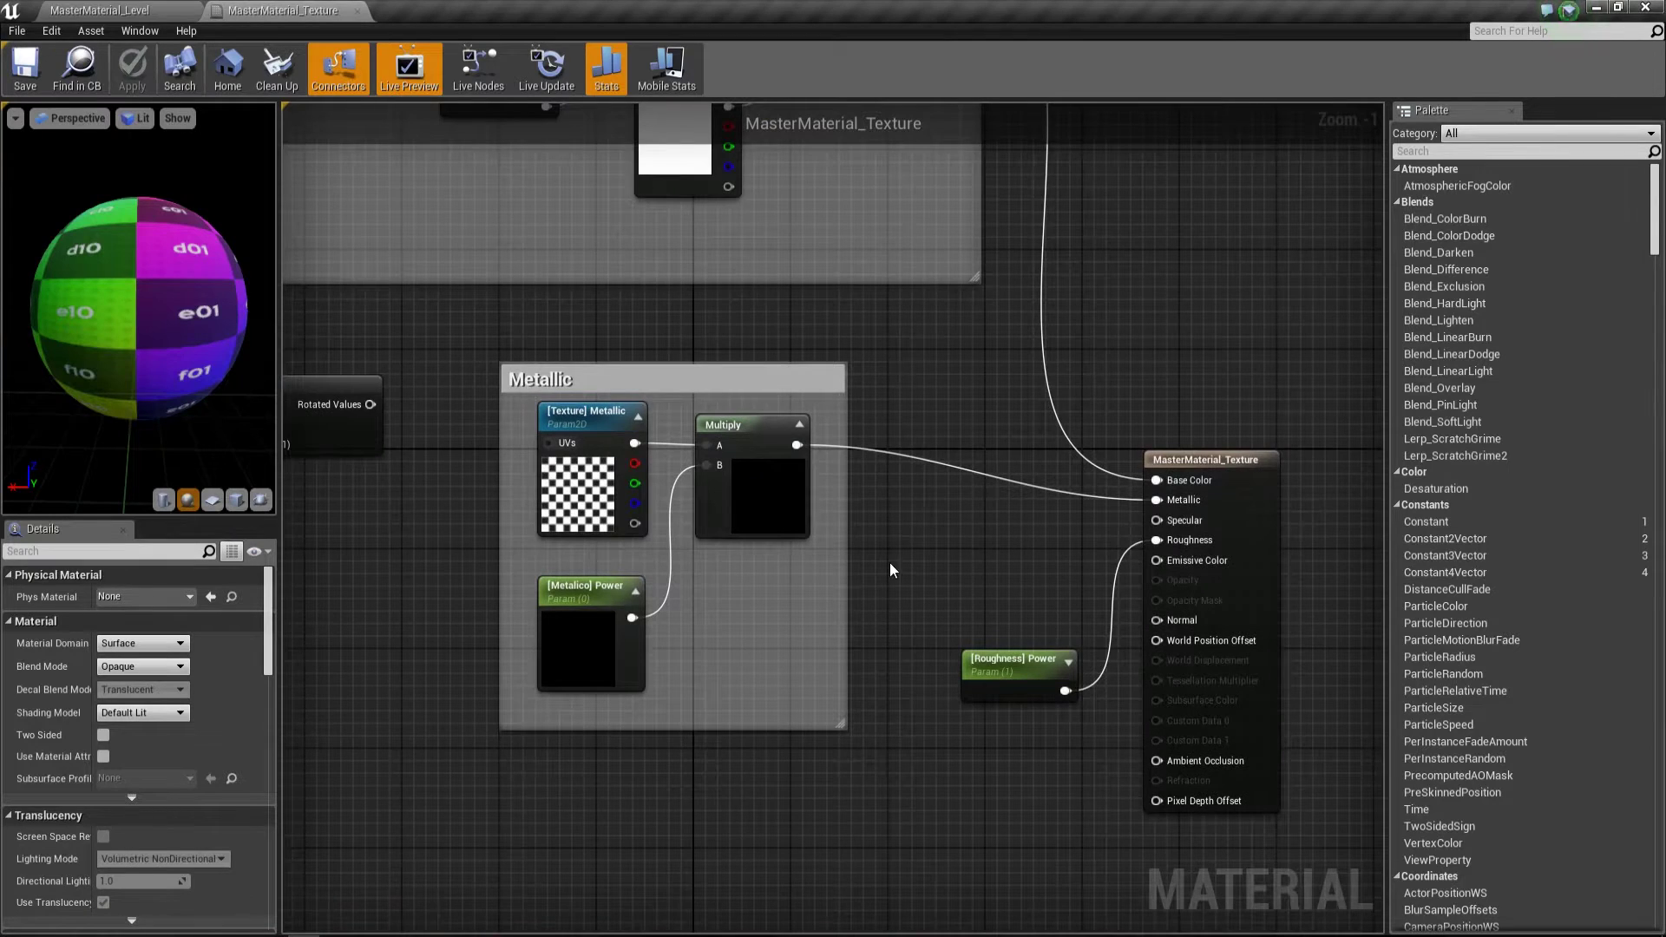
scroll(970, 499, down, 1)
scroll(958, 483, up, 1)
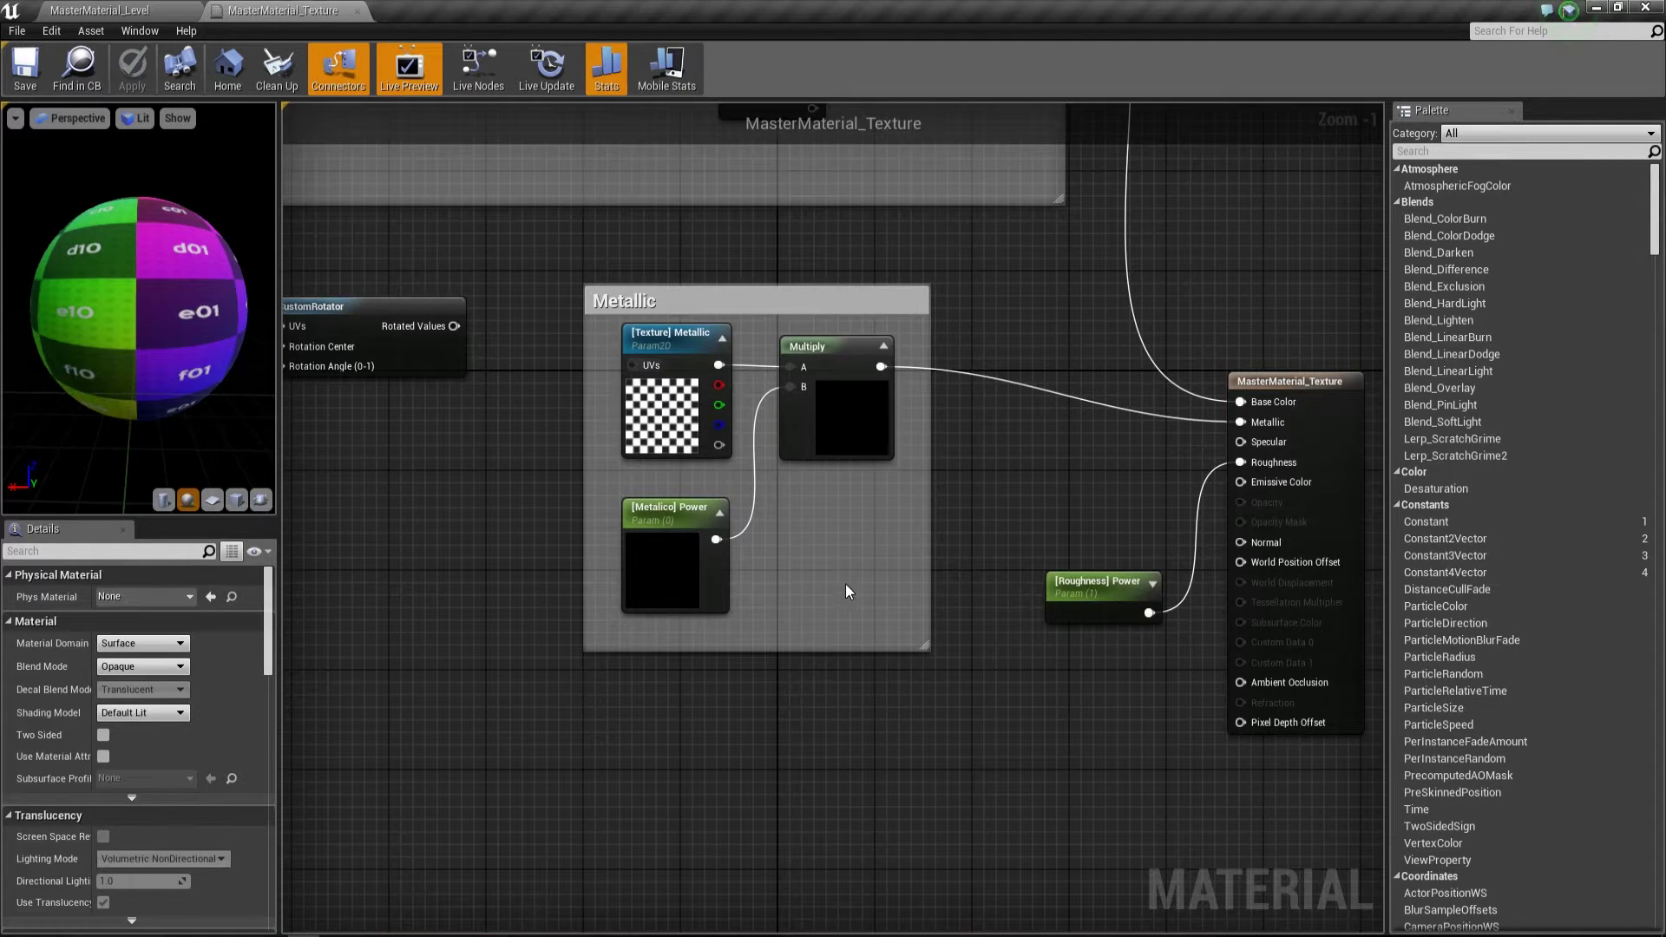
drag(546, 382, 838, 625)
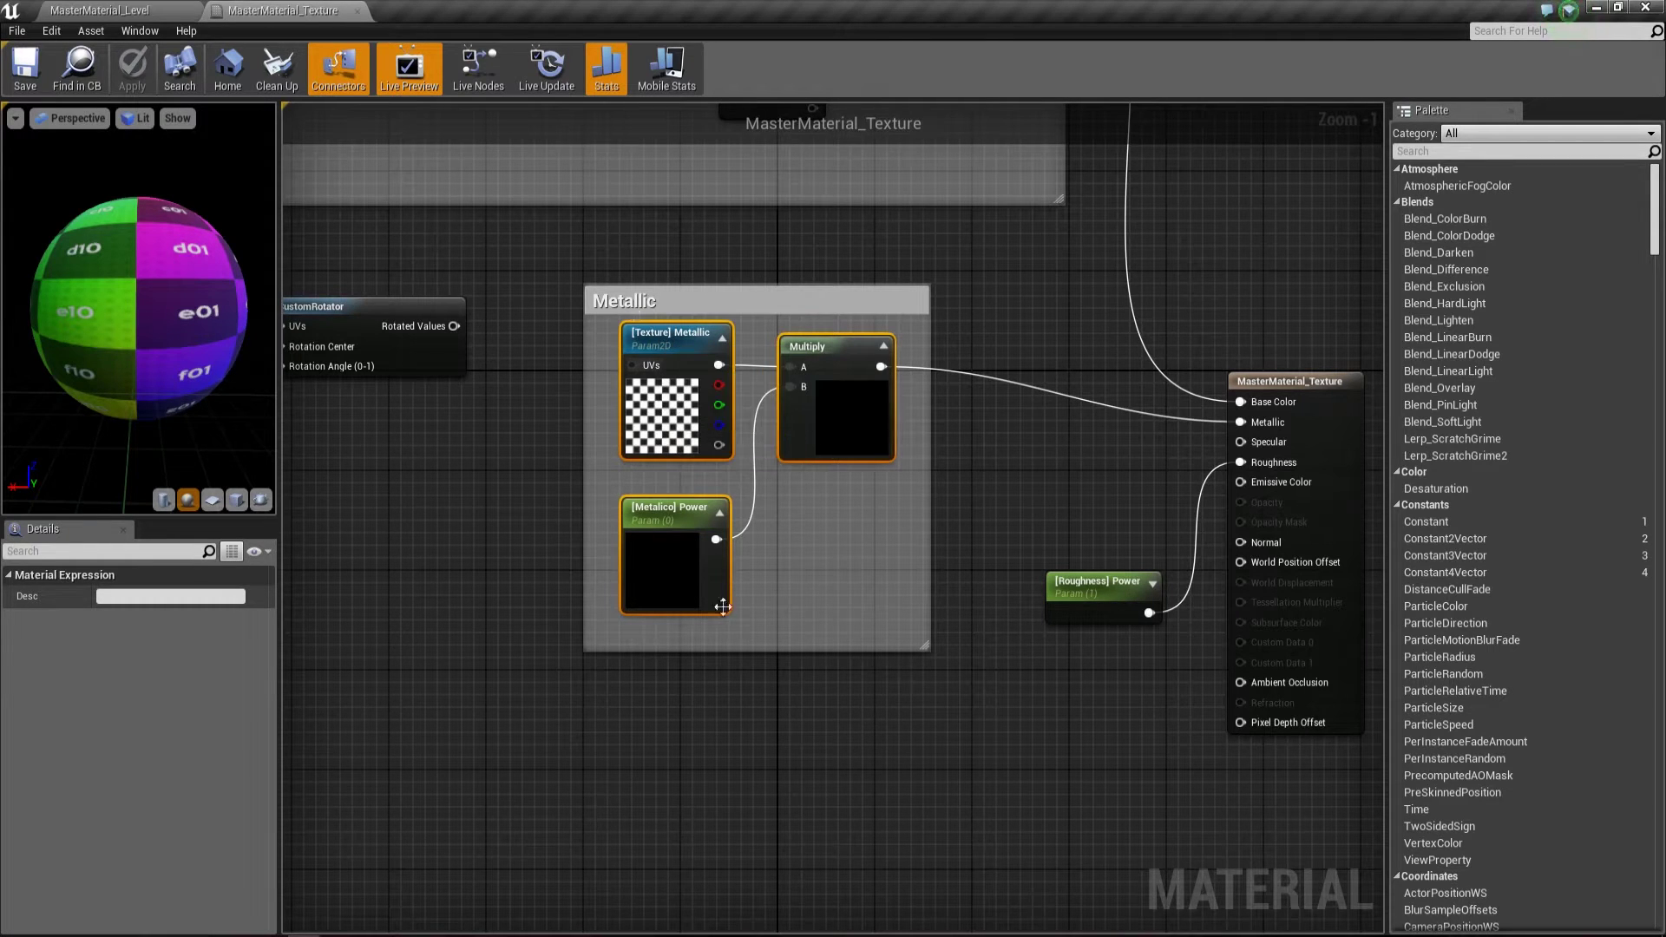
Duplicate the Metallic nodes below the group and wire the copied Multiply into Specular
key(ctrl+w)
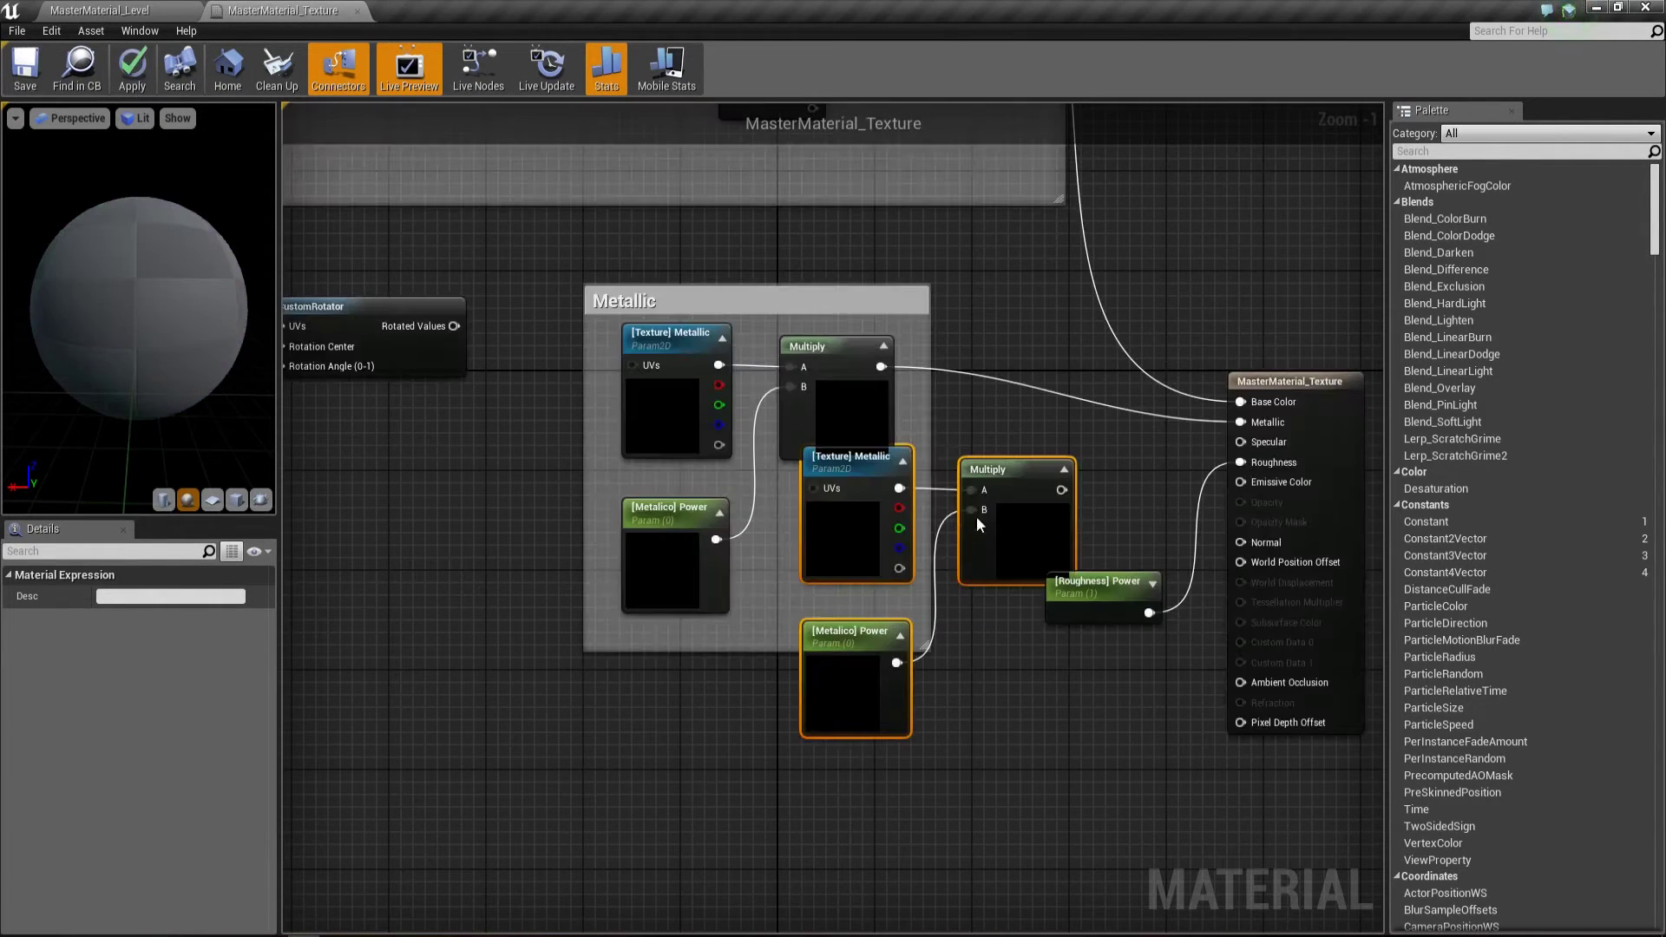
drag(997, 519, 760, 750)
drag(866, 716, 1241, 442)
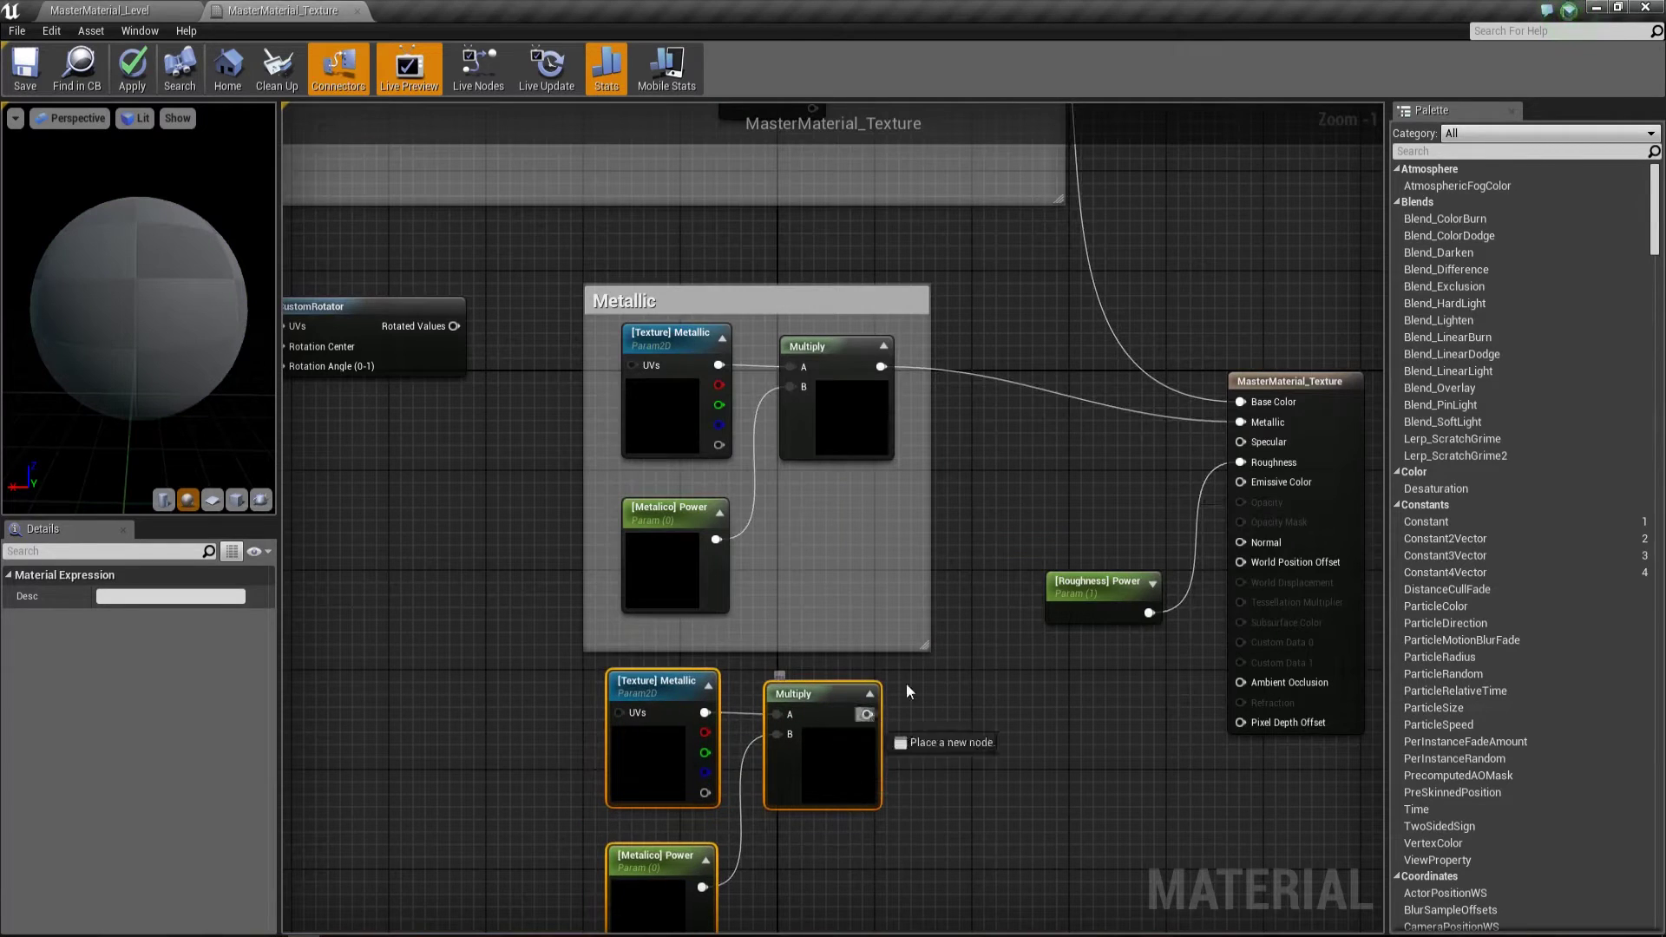
right_drag(790, 723, 862, 494)
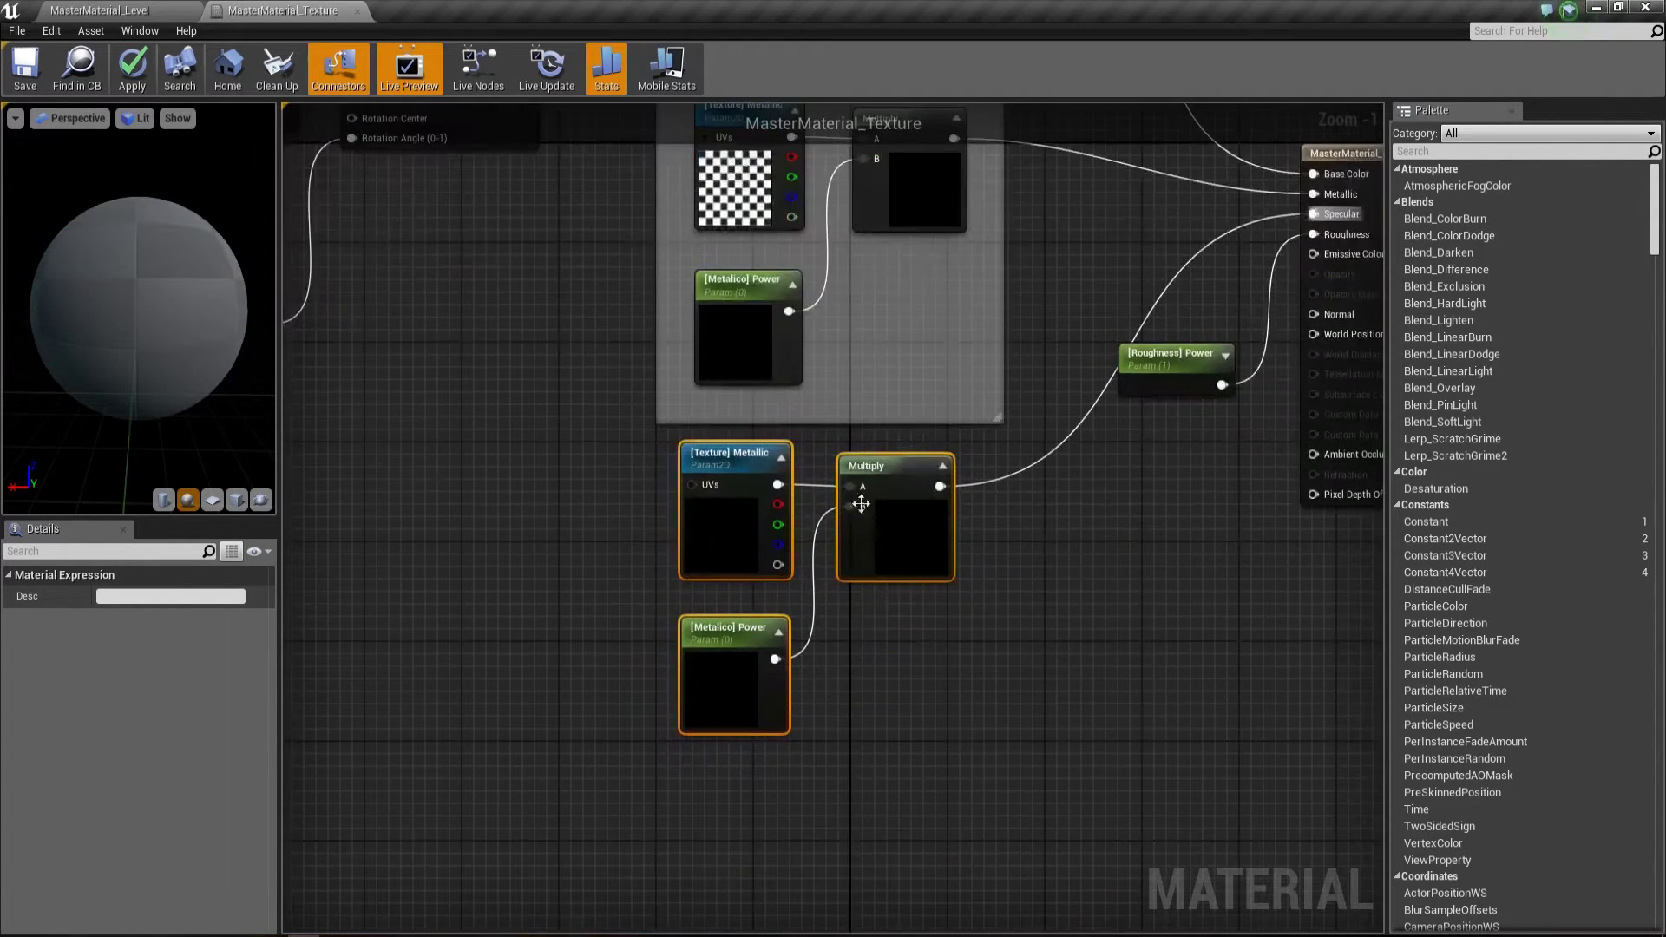
Rename the copied parameters to [Texture] Specular and [Specular] Power
click(744, 465)
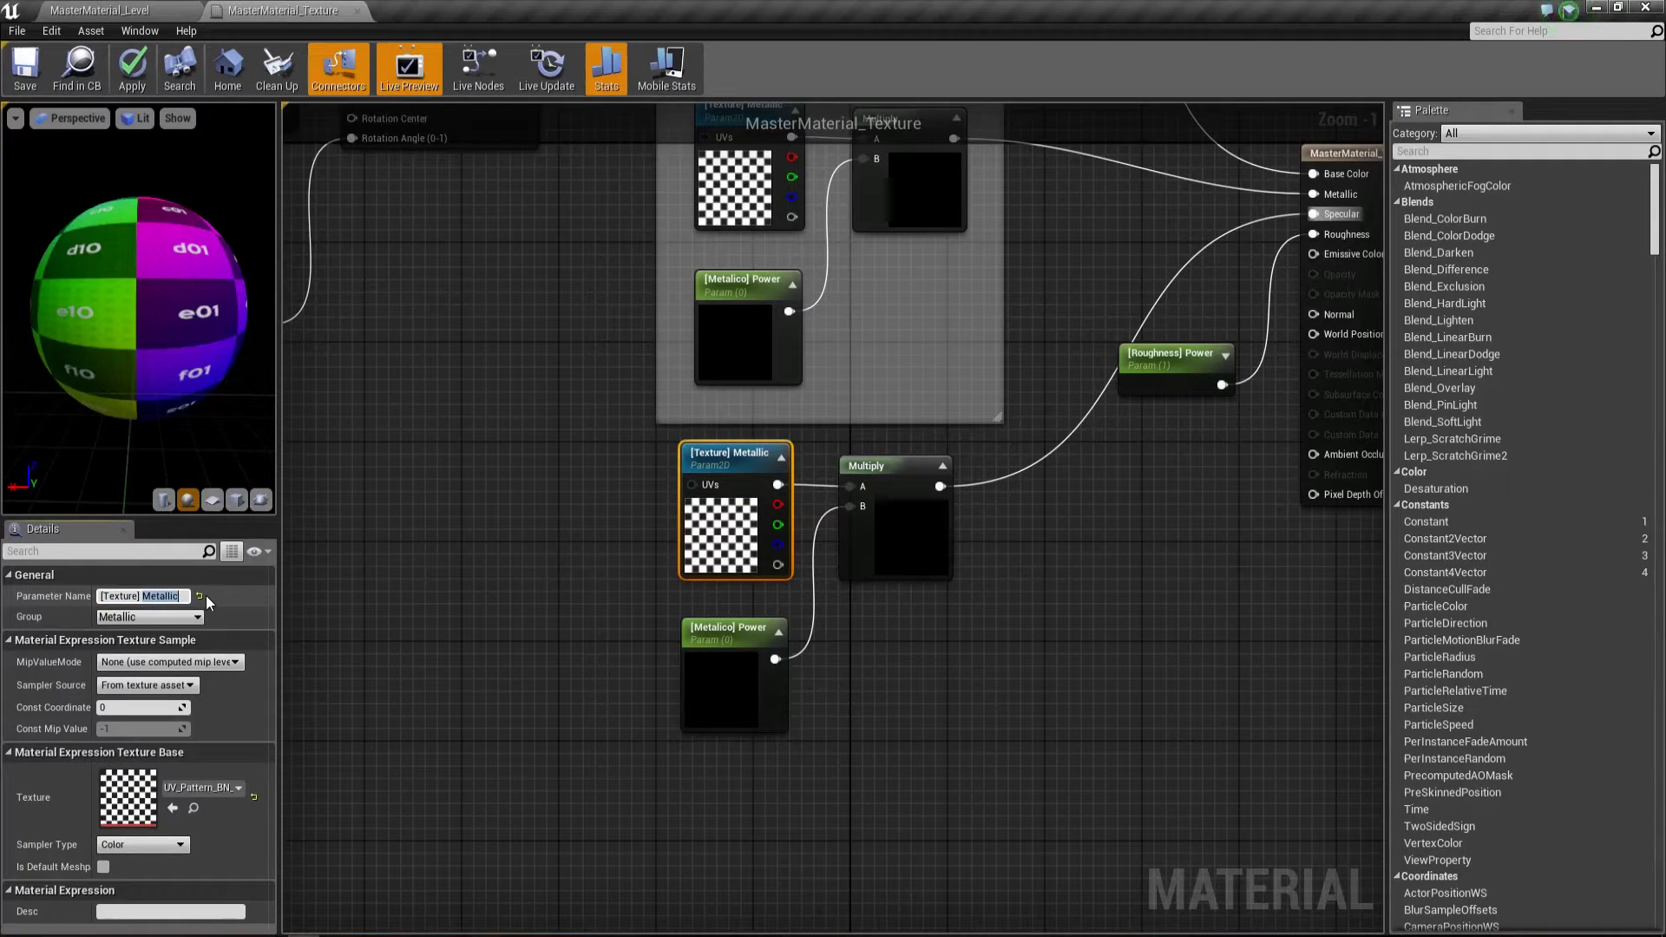
text(Specular)
key(Return)
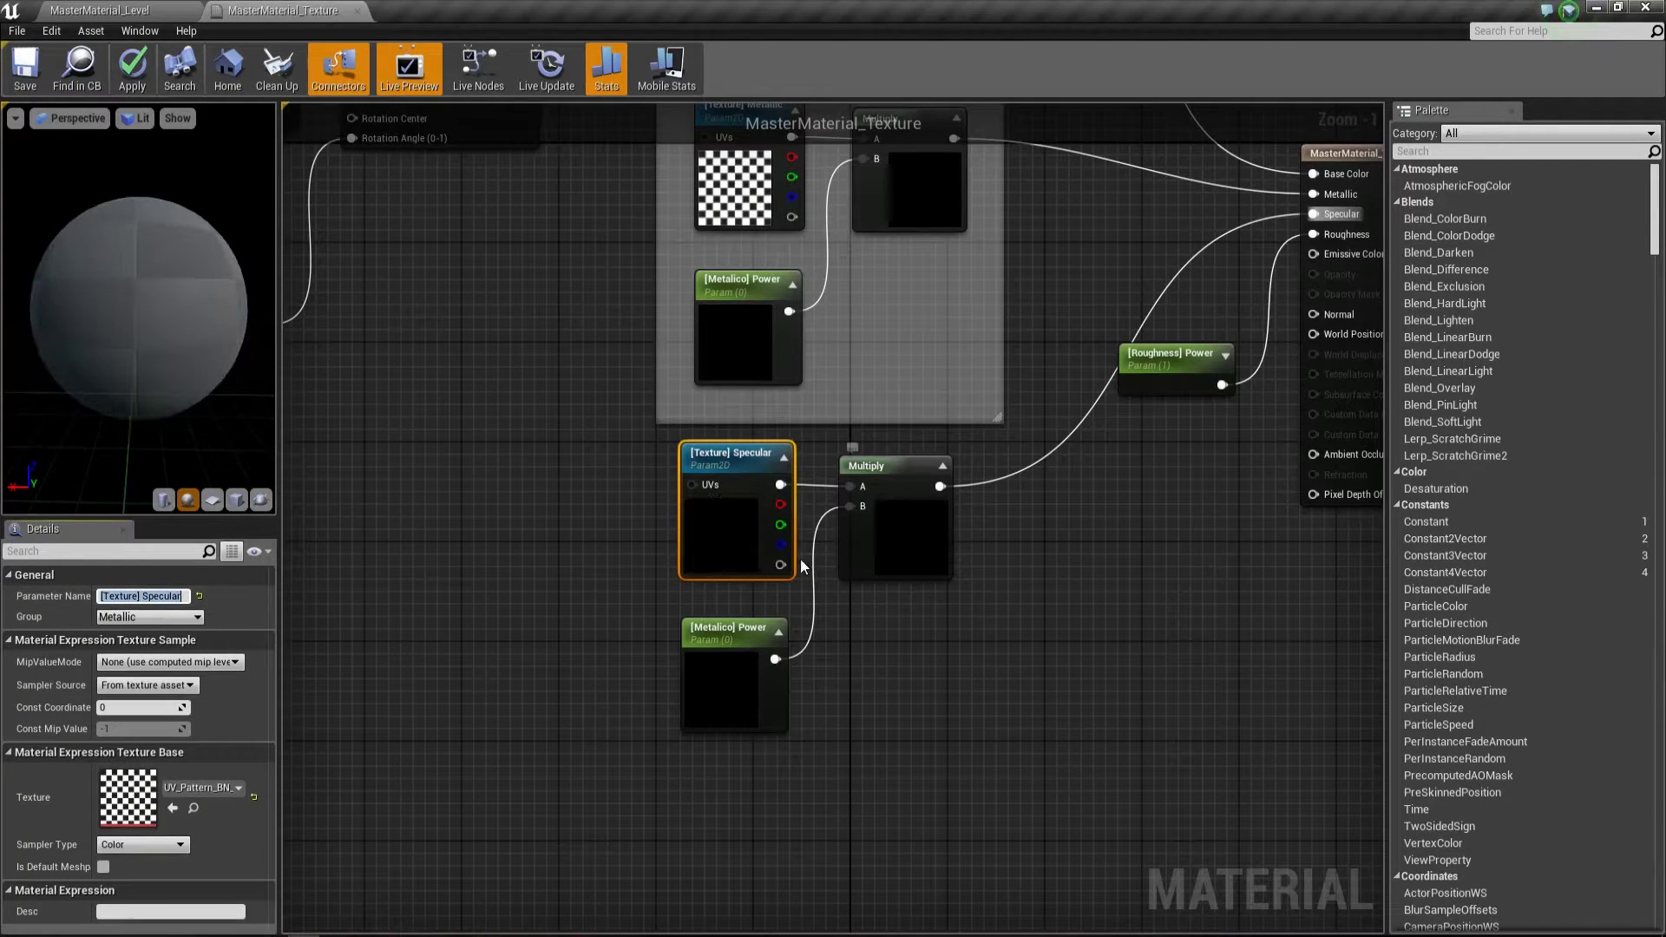
click(729, 629)
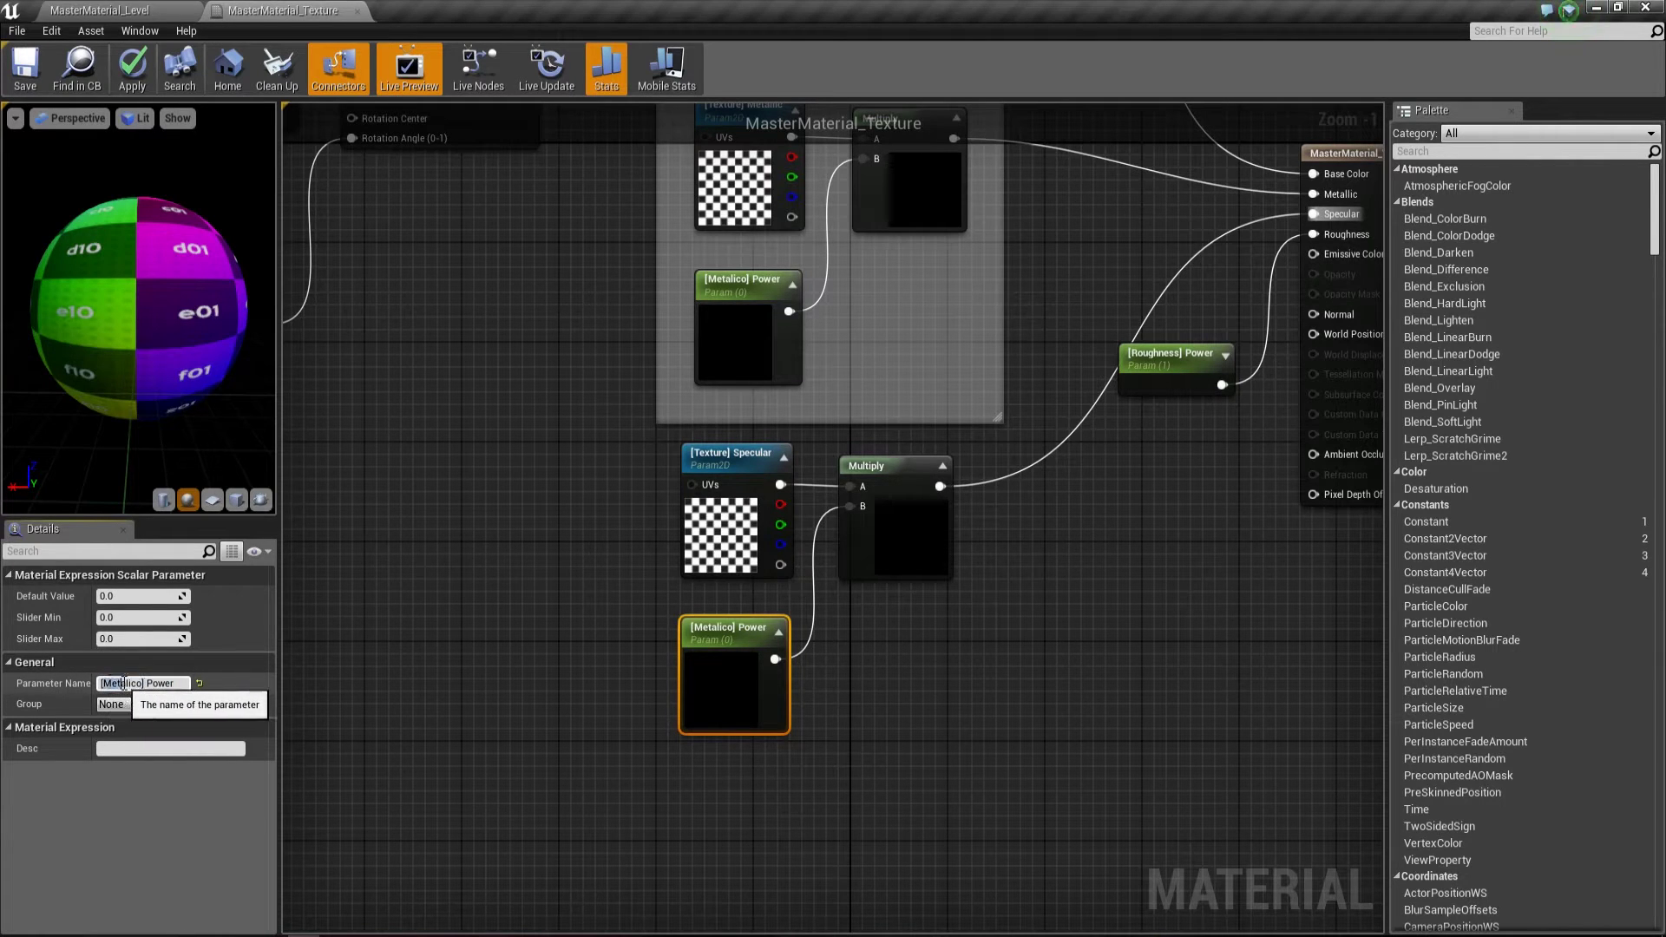
drag(103, 683, 143, 683)
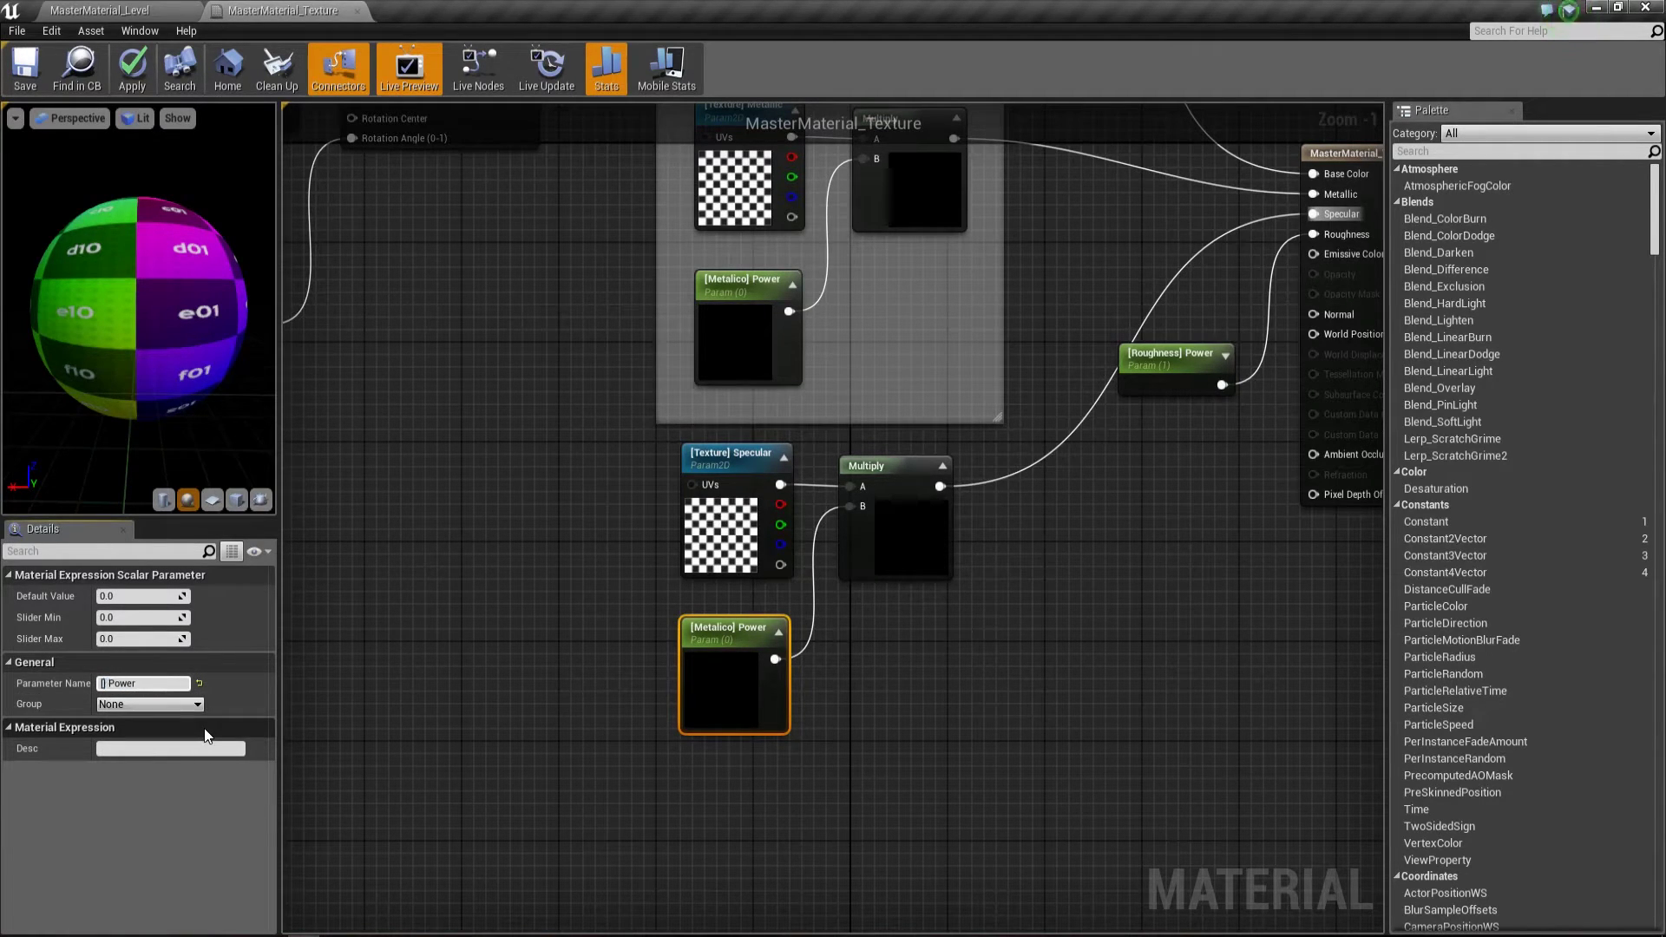
text(Specular])
key(Return)
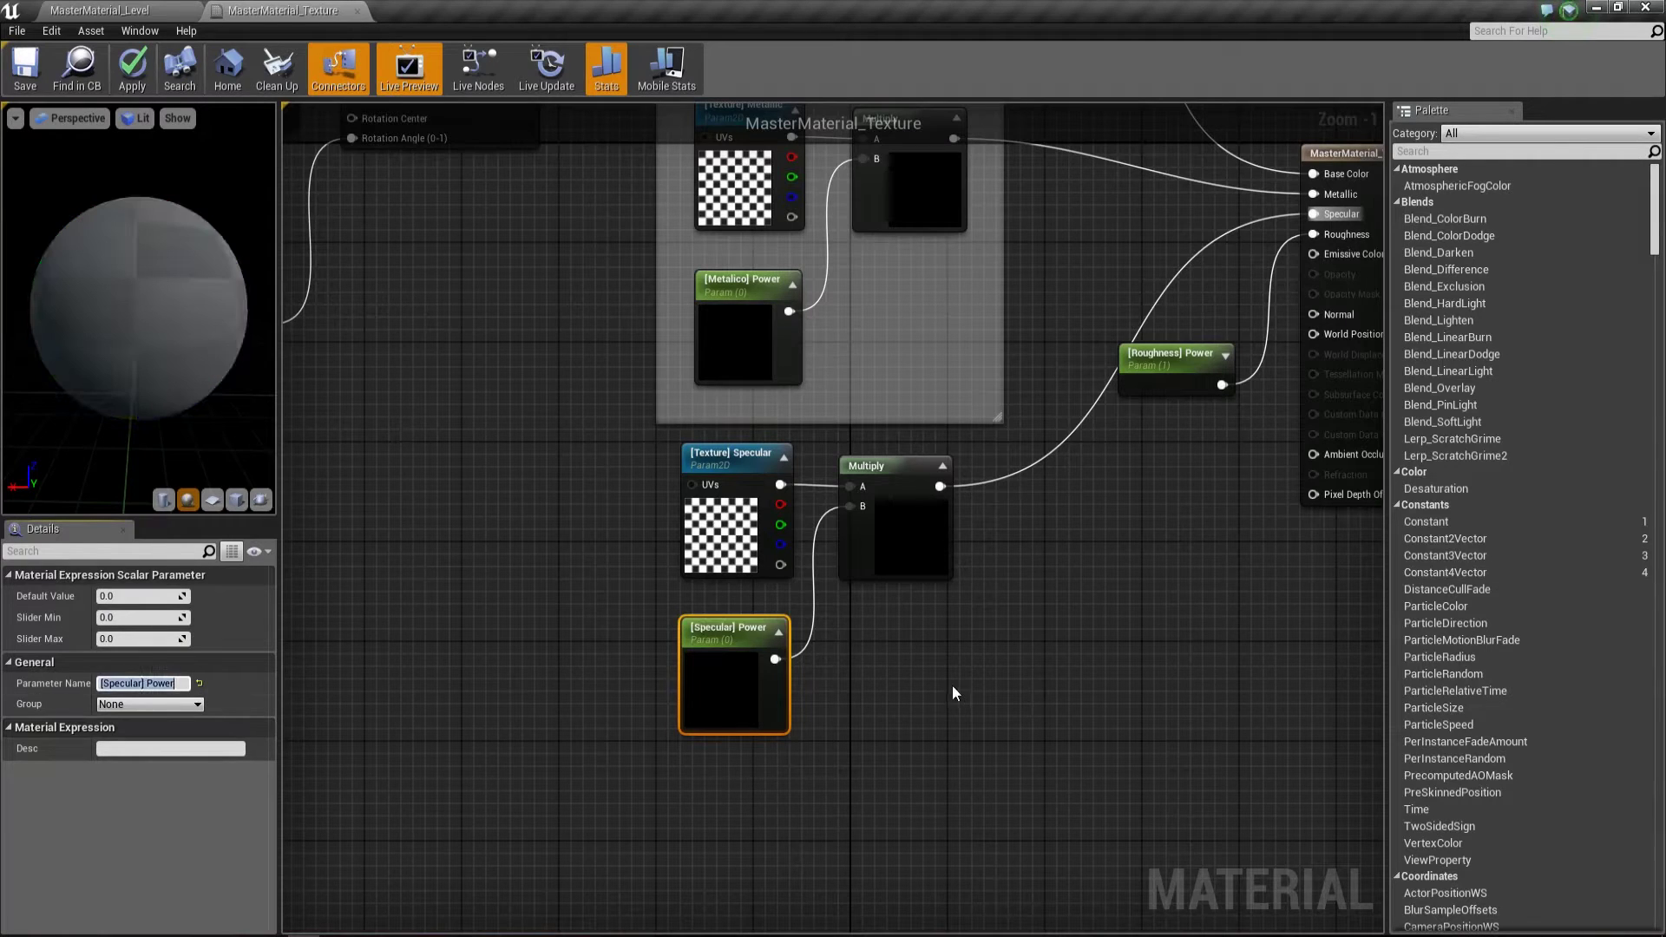
Reposition the three Specular branch nodes and orbit the preview sphere to its magenta side
click(951, 685)
scroll(903, 690, down, 2)
mouse_move(751, 711)
mouse_down()
mouse_move(612, 610)
mouse_move(615, 637)
mouse_up()
click(560, 665)
mouse_move(173, 308)
mouse_down()
mouse_move(104, 300)
mouse_move(228, 330)
mouse_up()
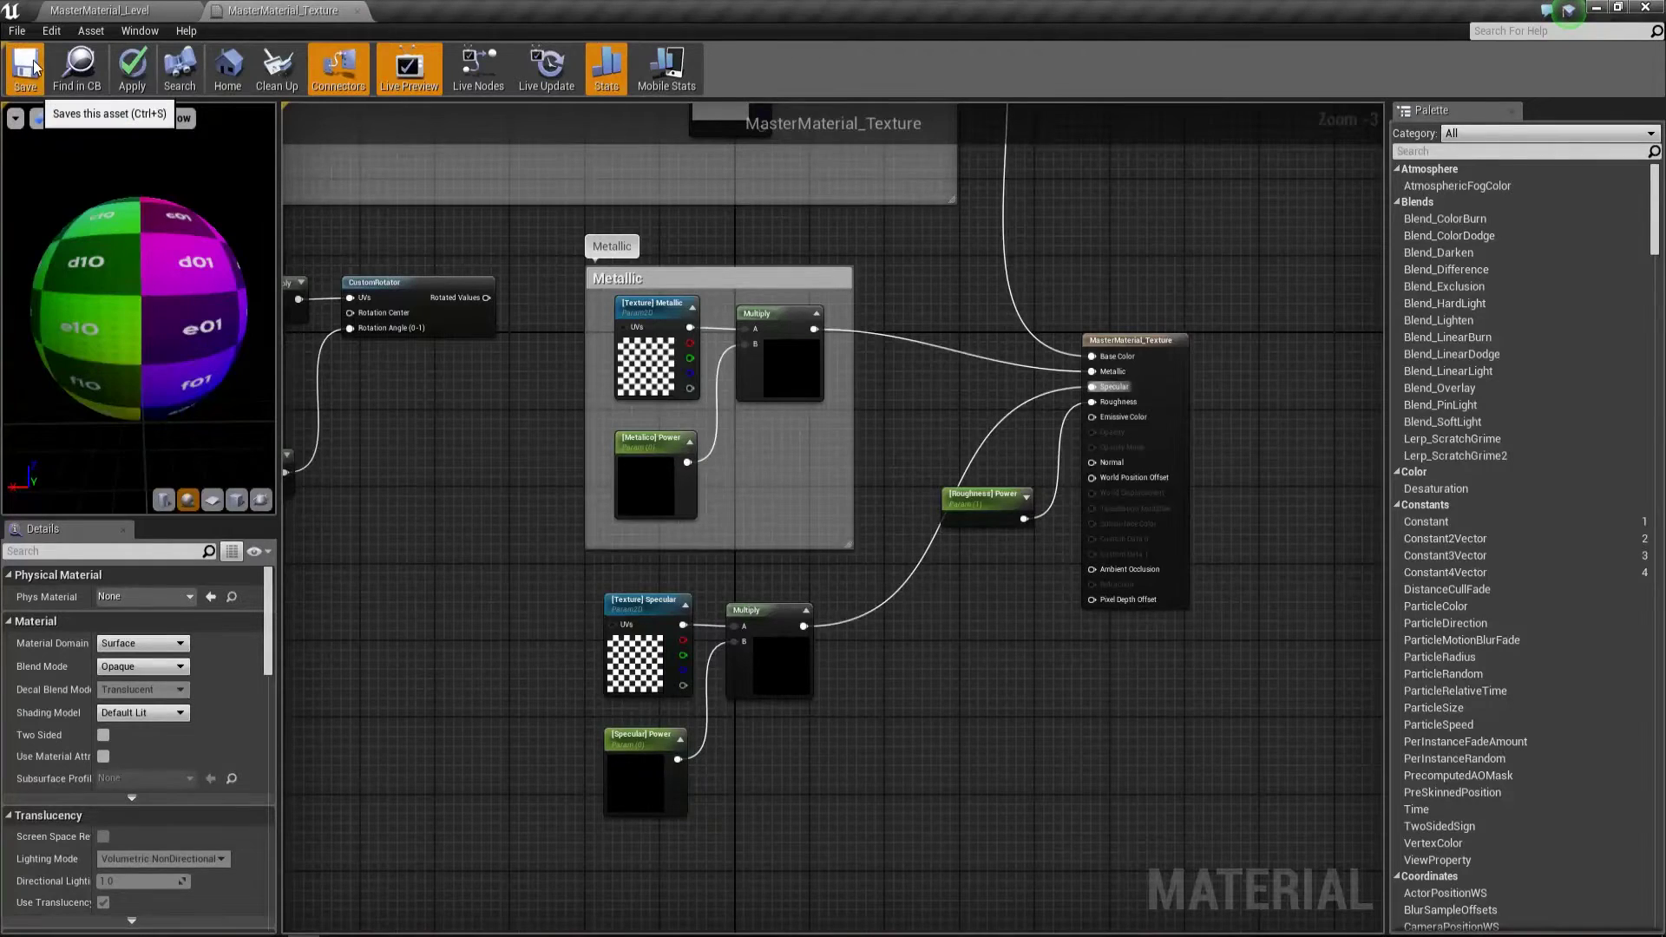
Save MasterMaterial_Texture, fly to the brick sphere in the level and open MT_BrickAncient
key(ctrl+s)
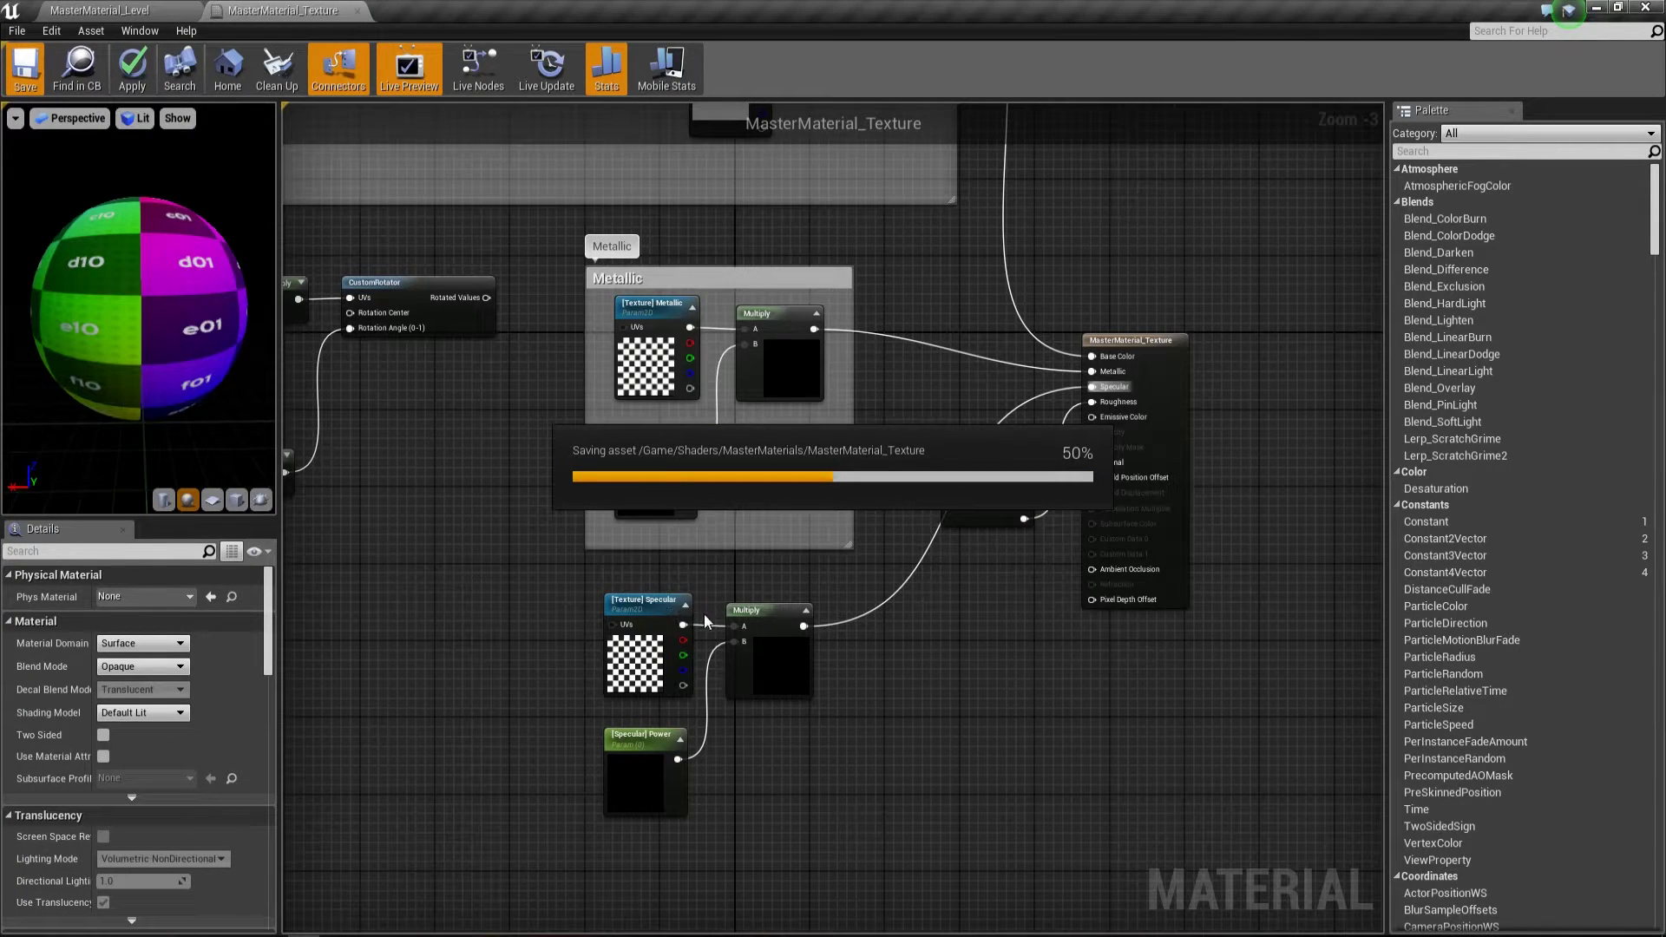
click(129, 9)
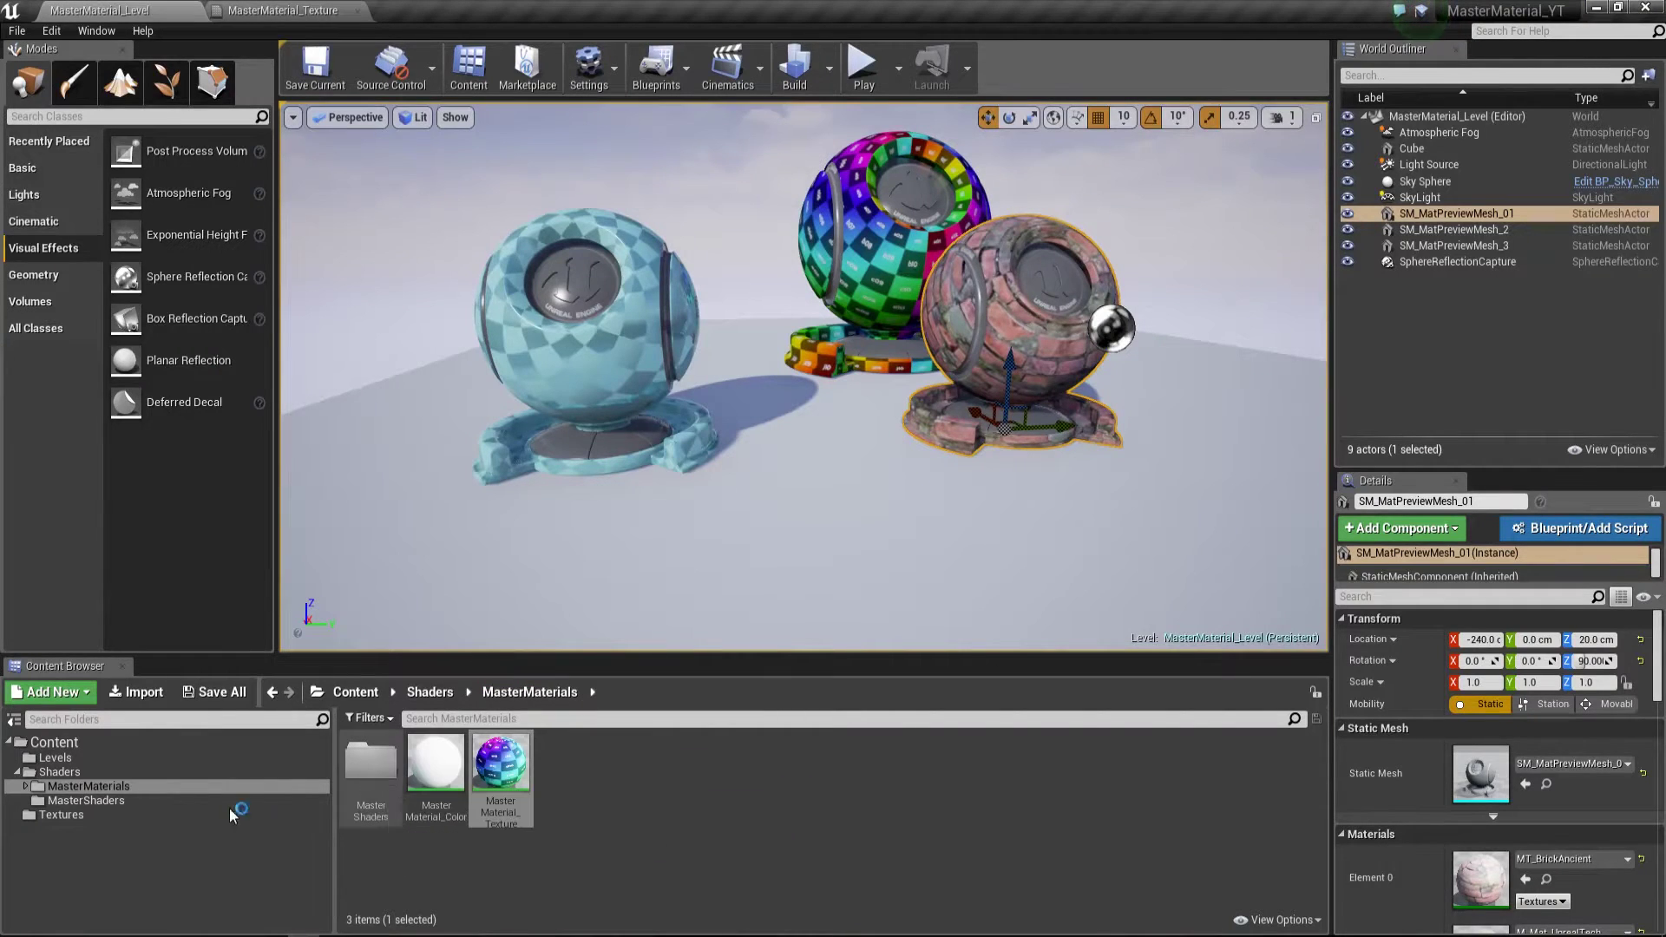
mouse_move(1033, 417)
mouse_down()
mouse_move(1032, 330)
mouse_move(902, 442)
mouse_up()
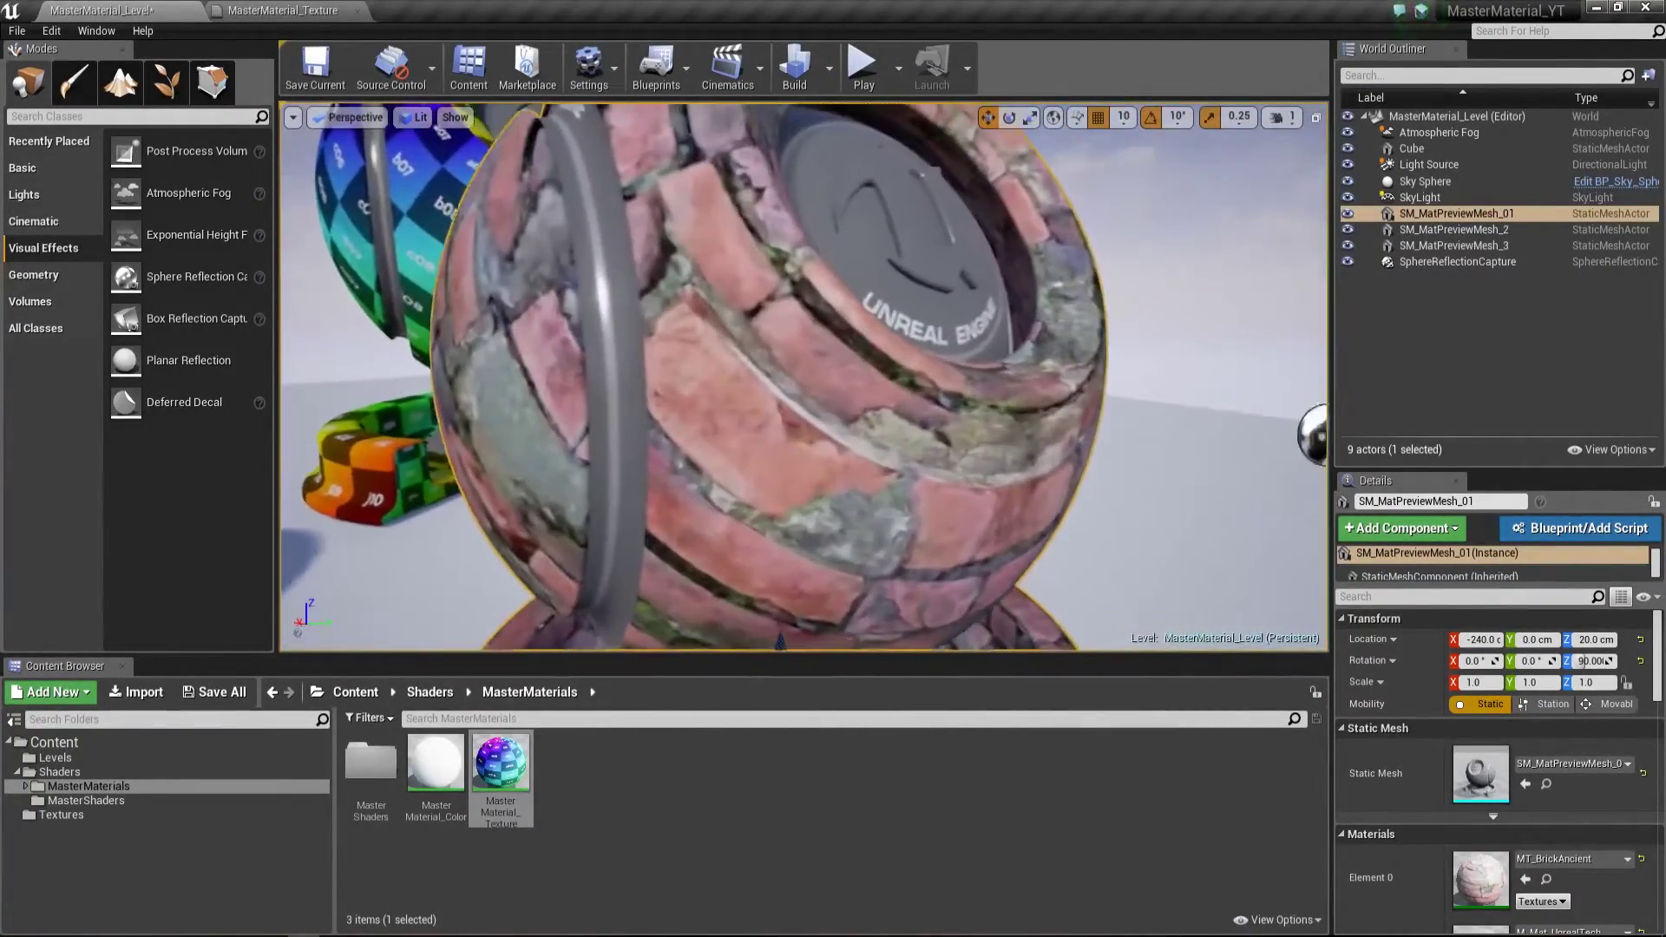
double_click(1480, 878)
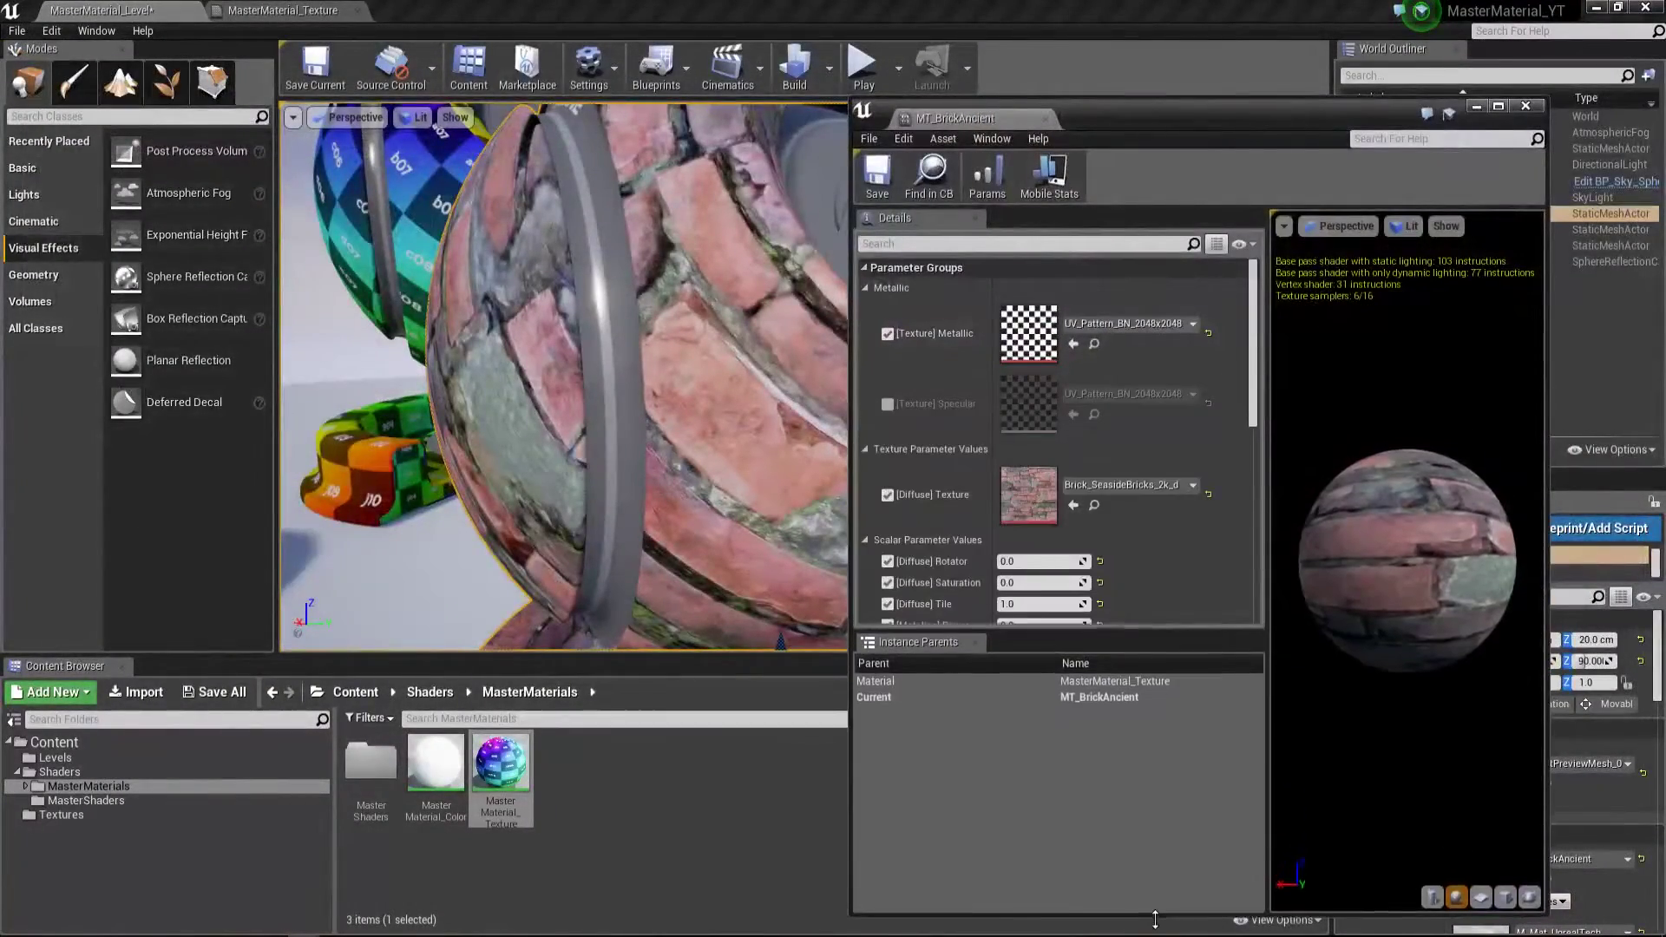
Enable the [Specular] Power override and move the camera closer to the brick sphere
scroll(1097, 517, down, 3)
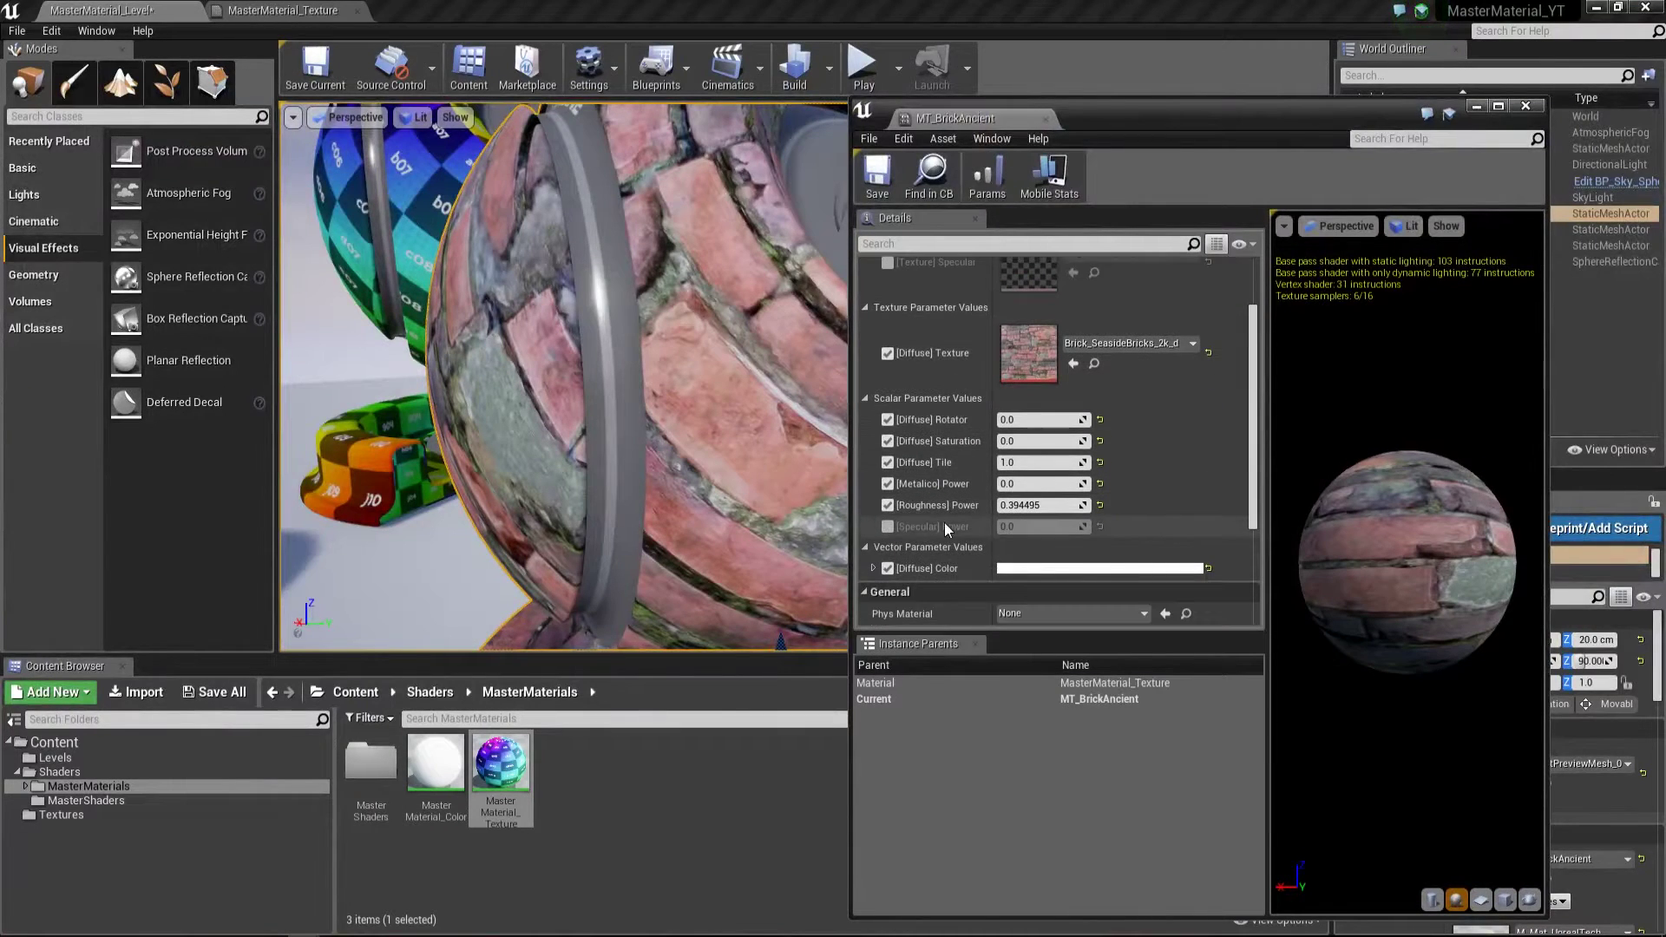
click(891, 528)
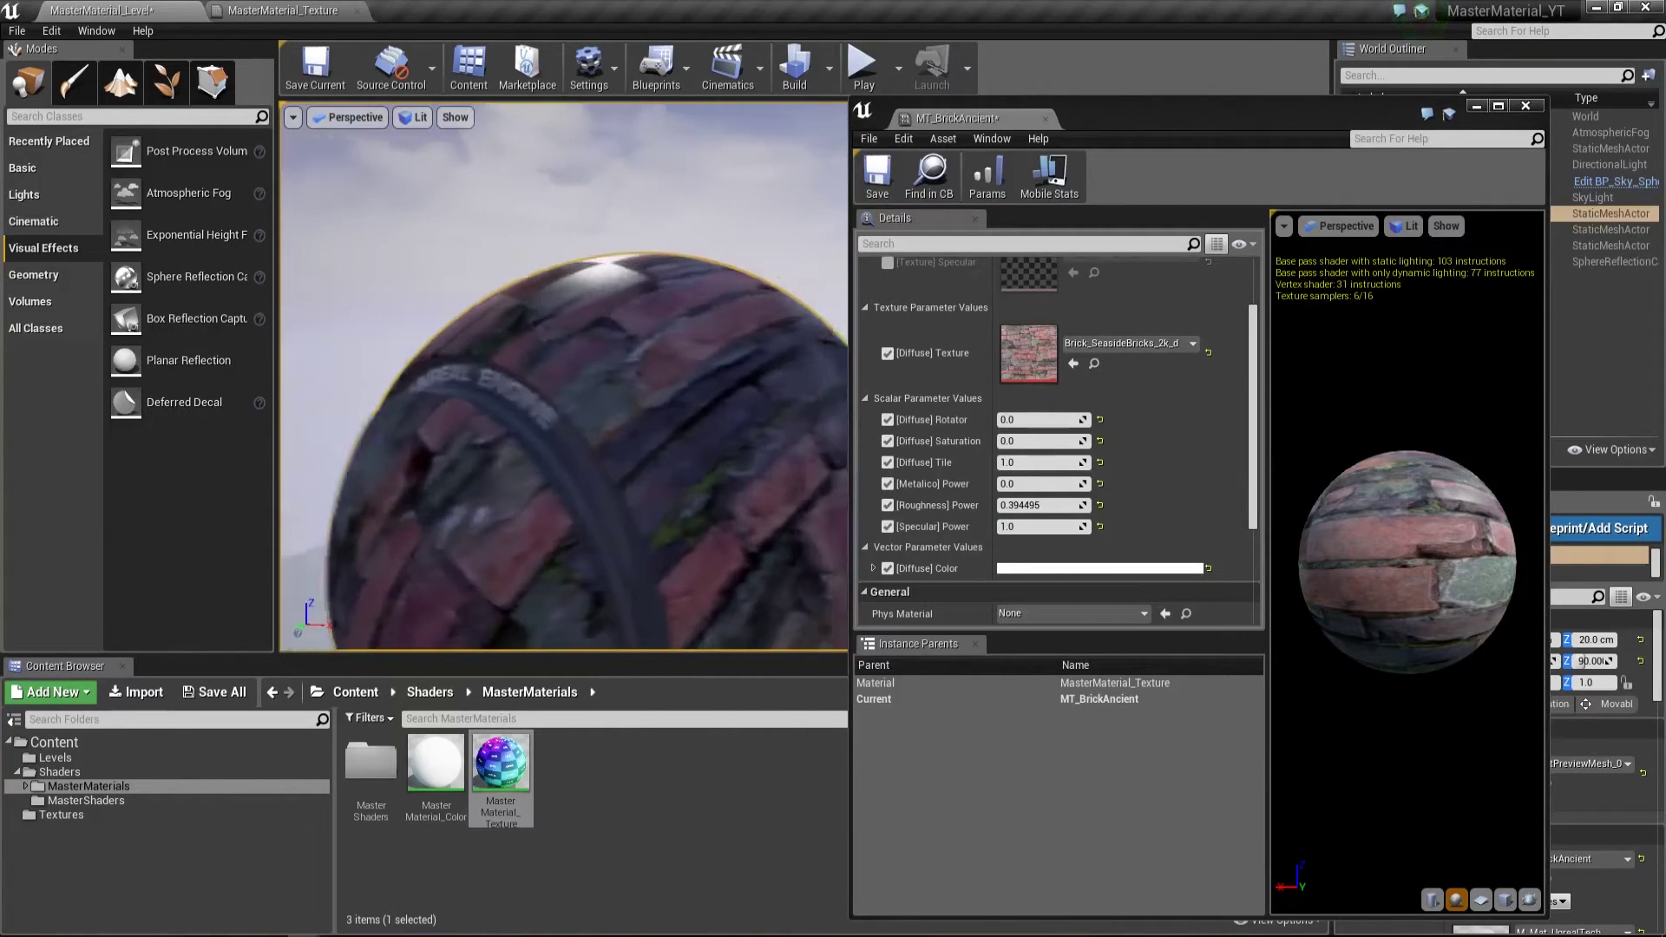
right_drag(628, 225, 578, 232)
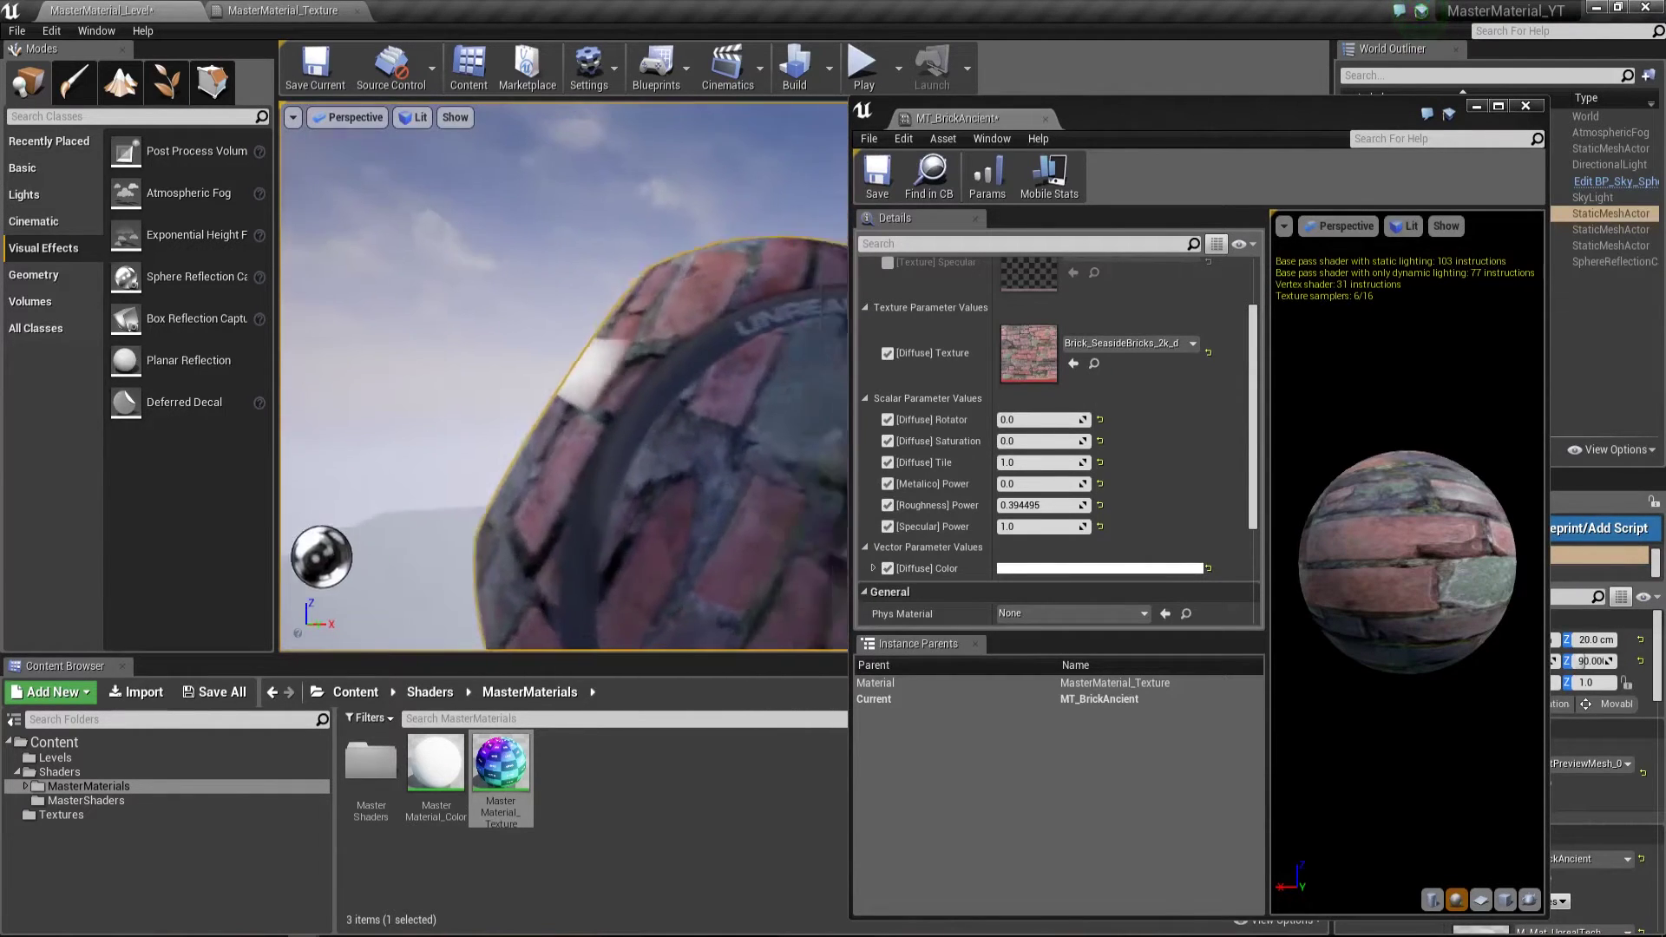
right_drag(607, 464, 607, 464)
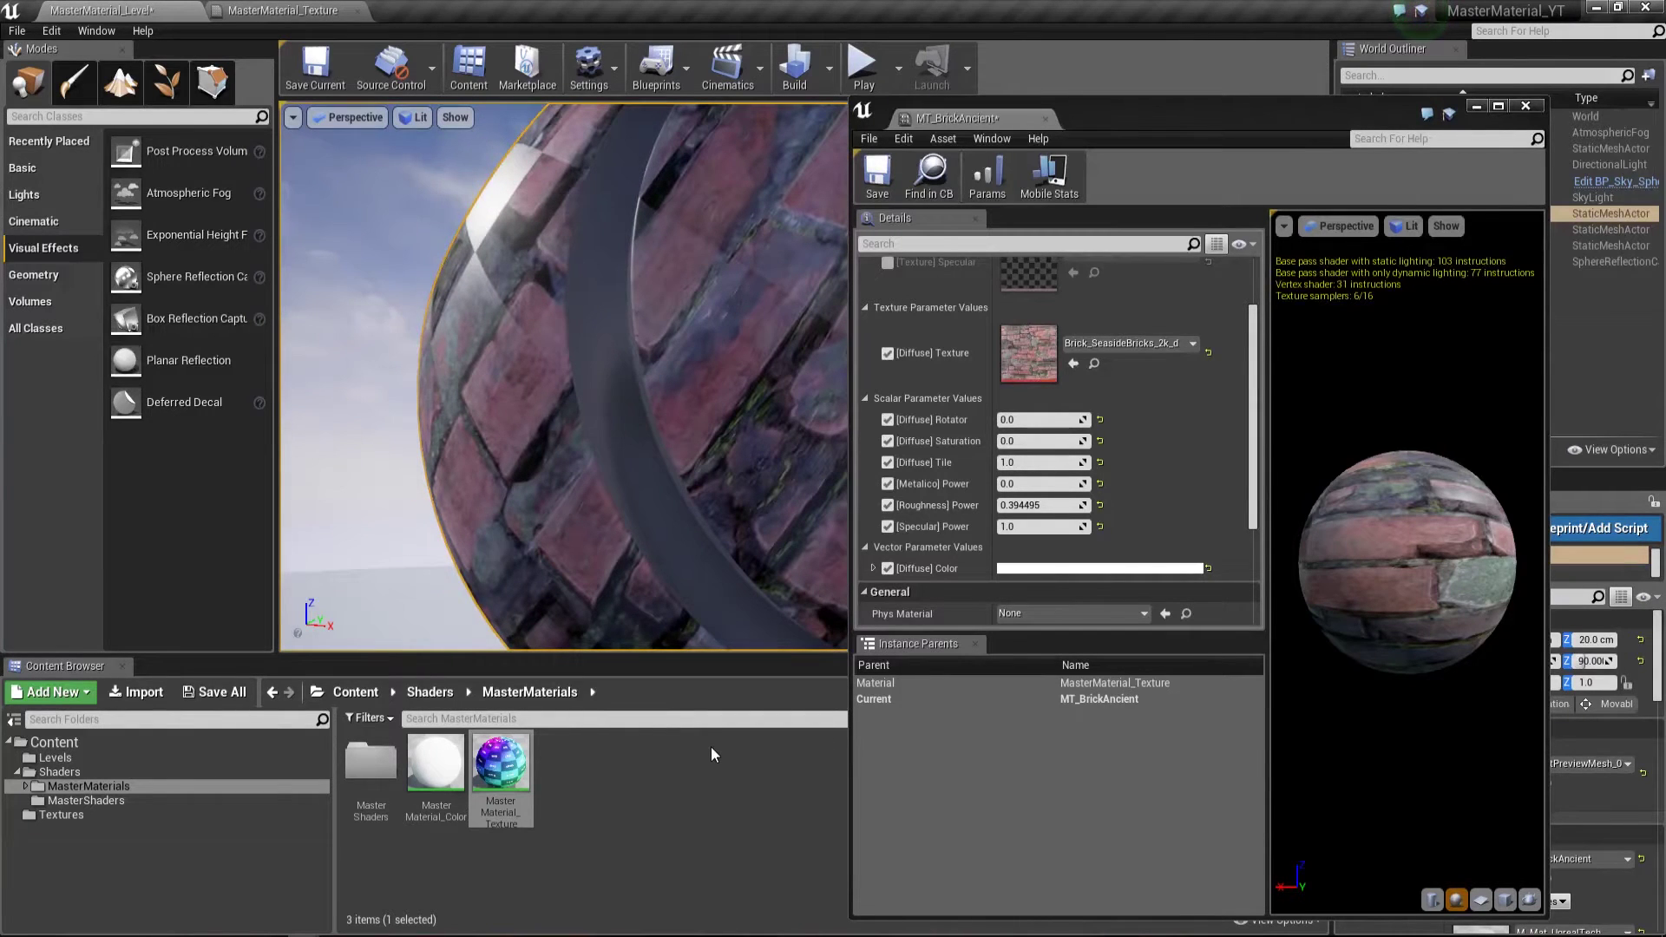
Enable the [Texture] Specular override, browsing the texture list but keeping UV_Pattern_BN_2048x2048
scroll(966, 439, up, 2)
scroll(967, 440, up, 2)
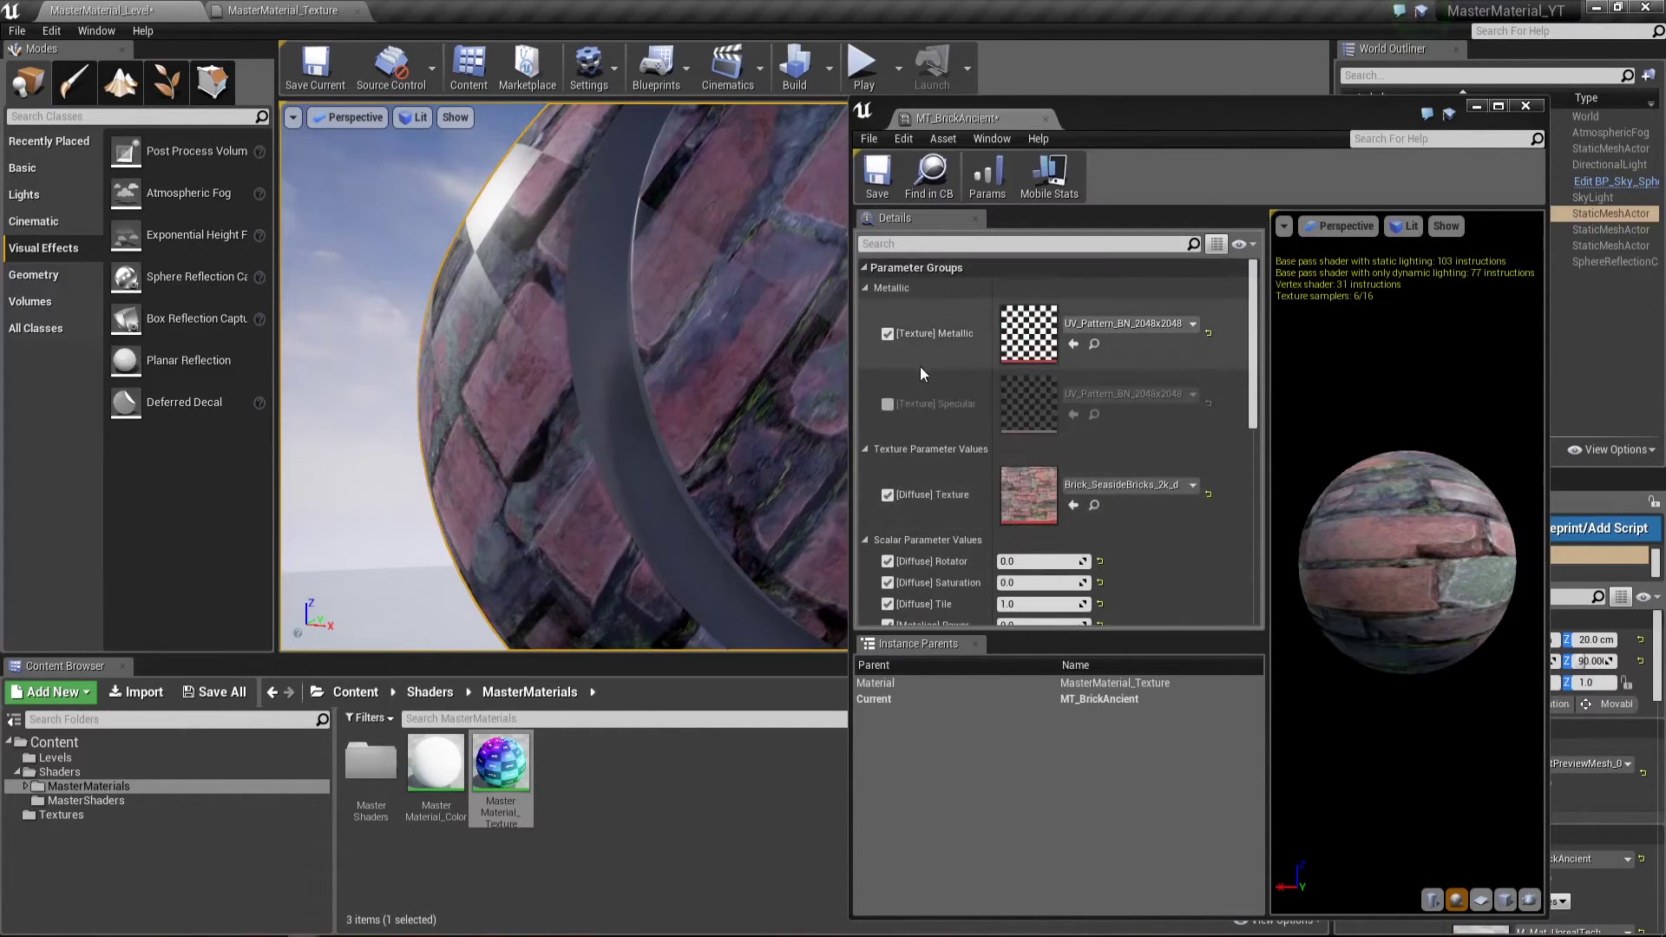
click(889, 405)
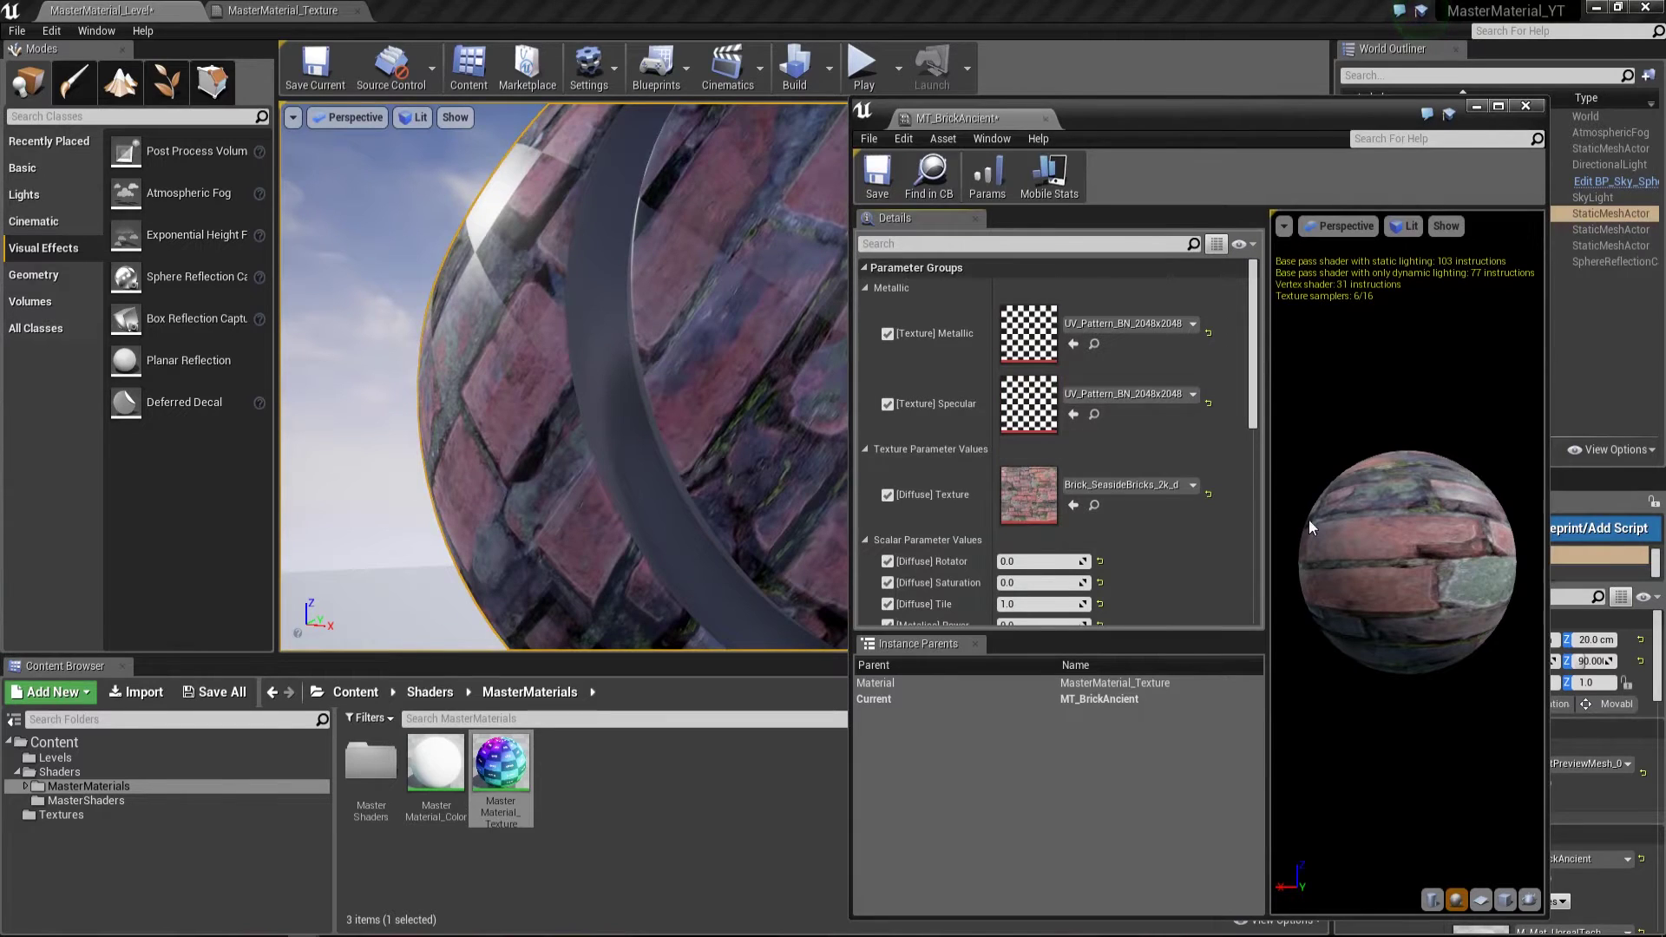
click(1145, 397)
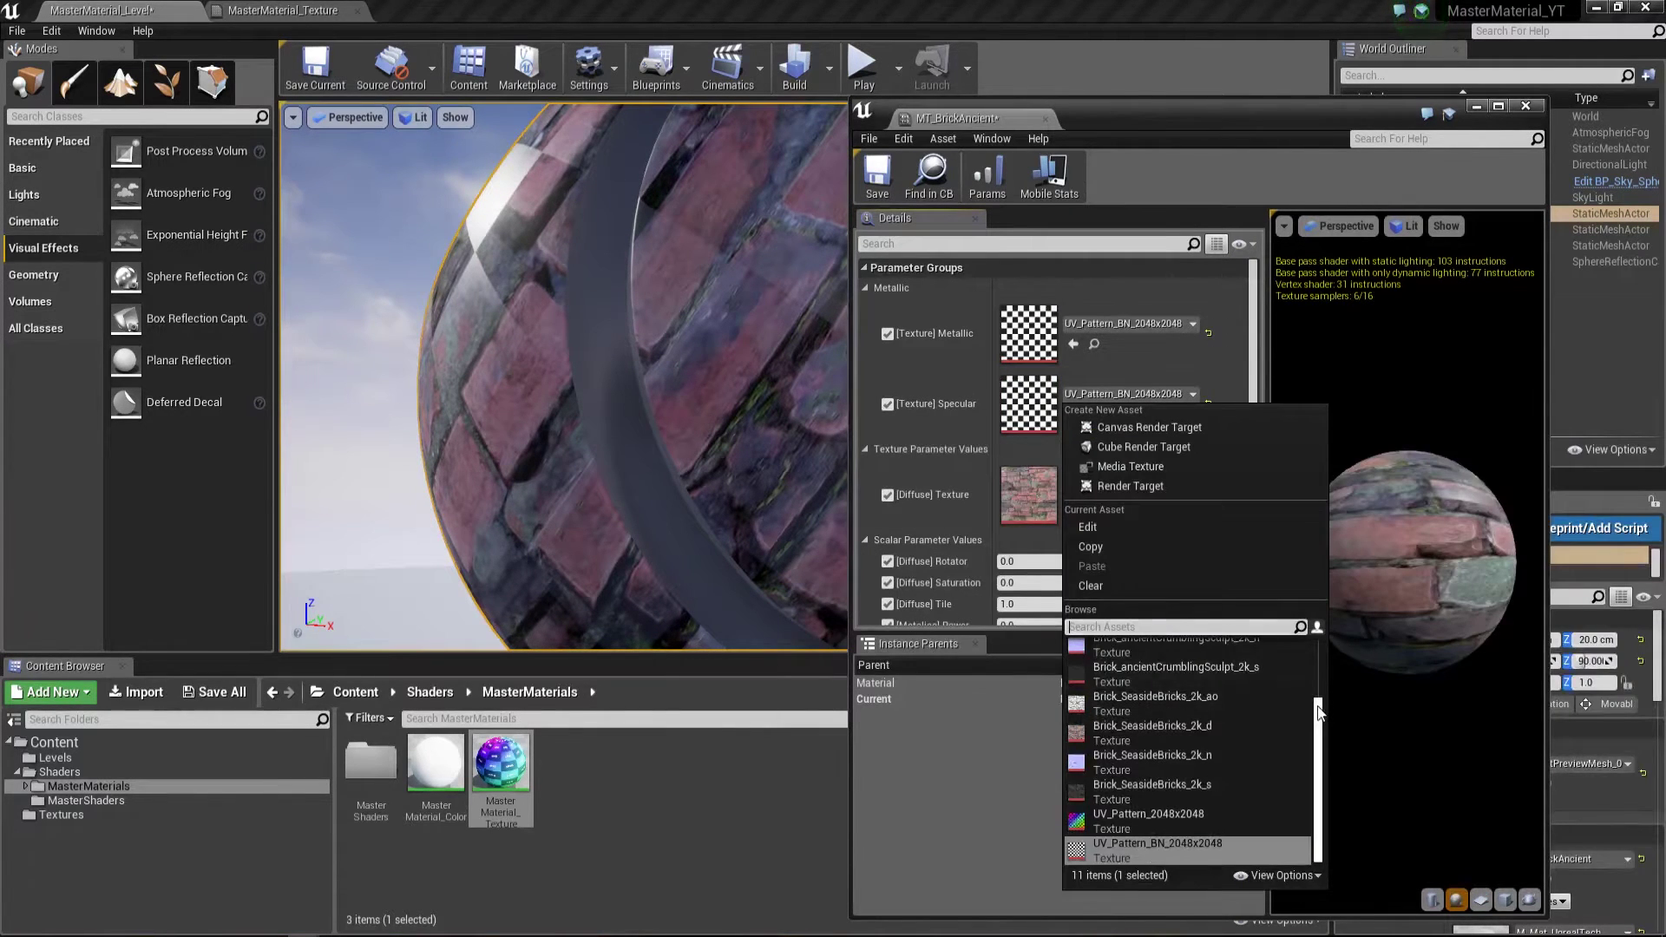
mouse_move(1320, 712)
mouse_down()
mouse_move(1324, 656)
mouse_move(1335, 711)
mouse_move(1299, 656)
mouse_up()
click(929, 815)
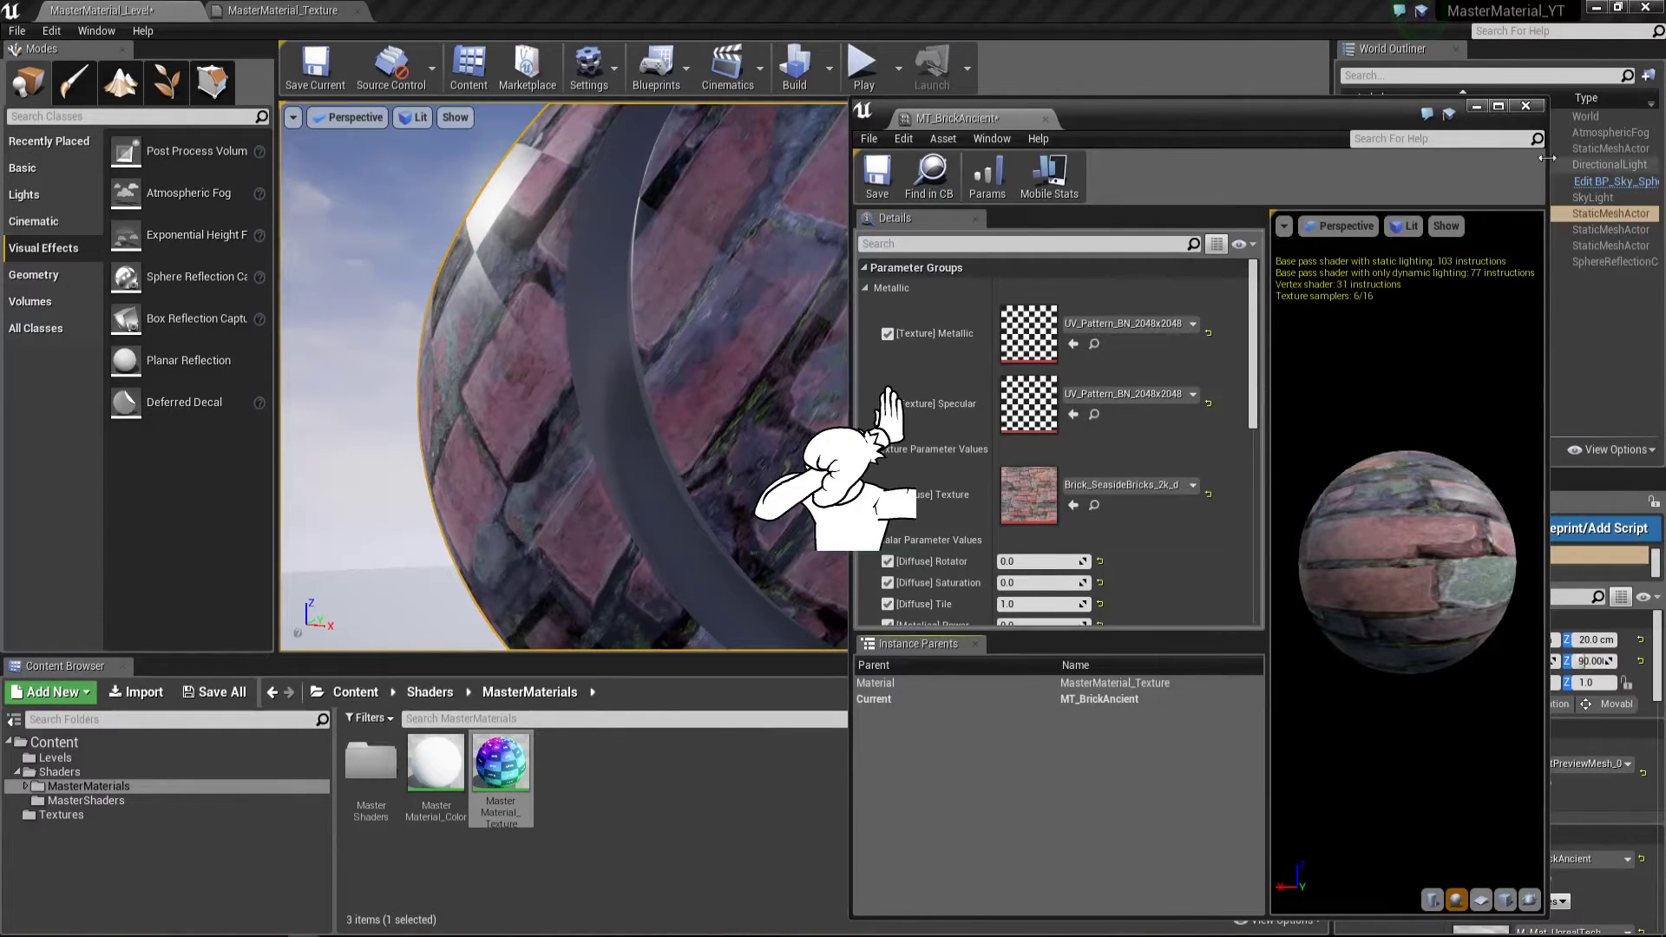
Close MT_BrickAncient, inspect the brick sphere from several angles, then reopen the instance
click(1525, 105)
right_drag(949, 268, 949, 267)
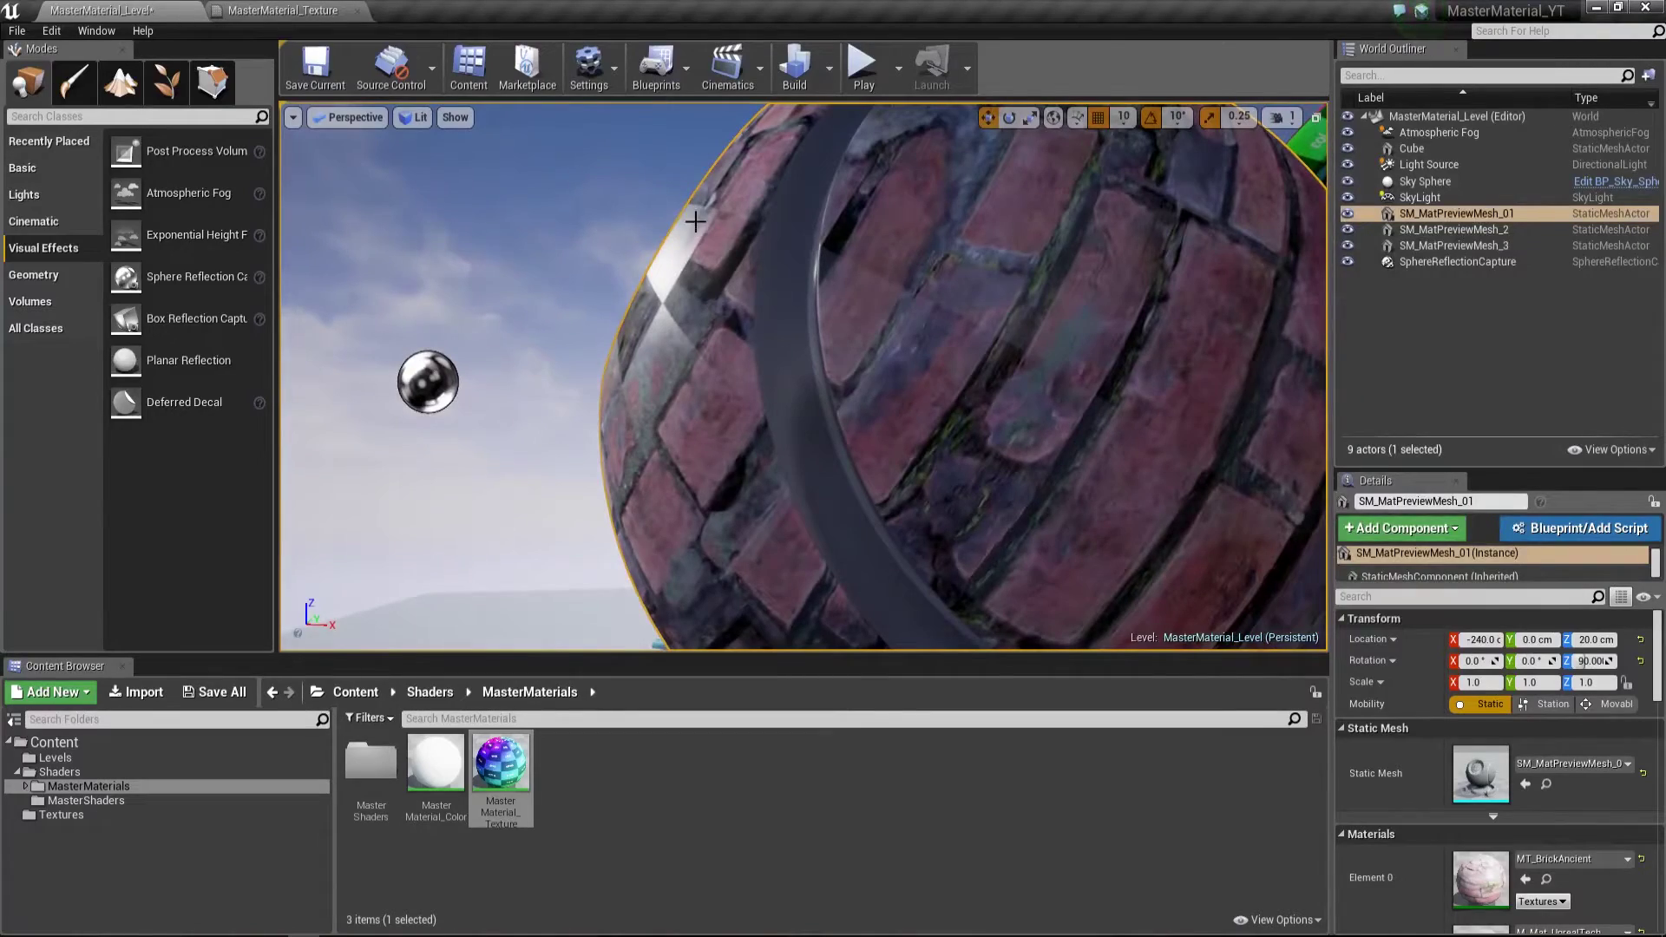
right_drag(712, 333, 712, 334)
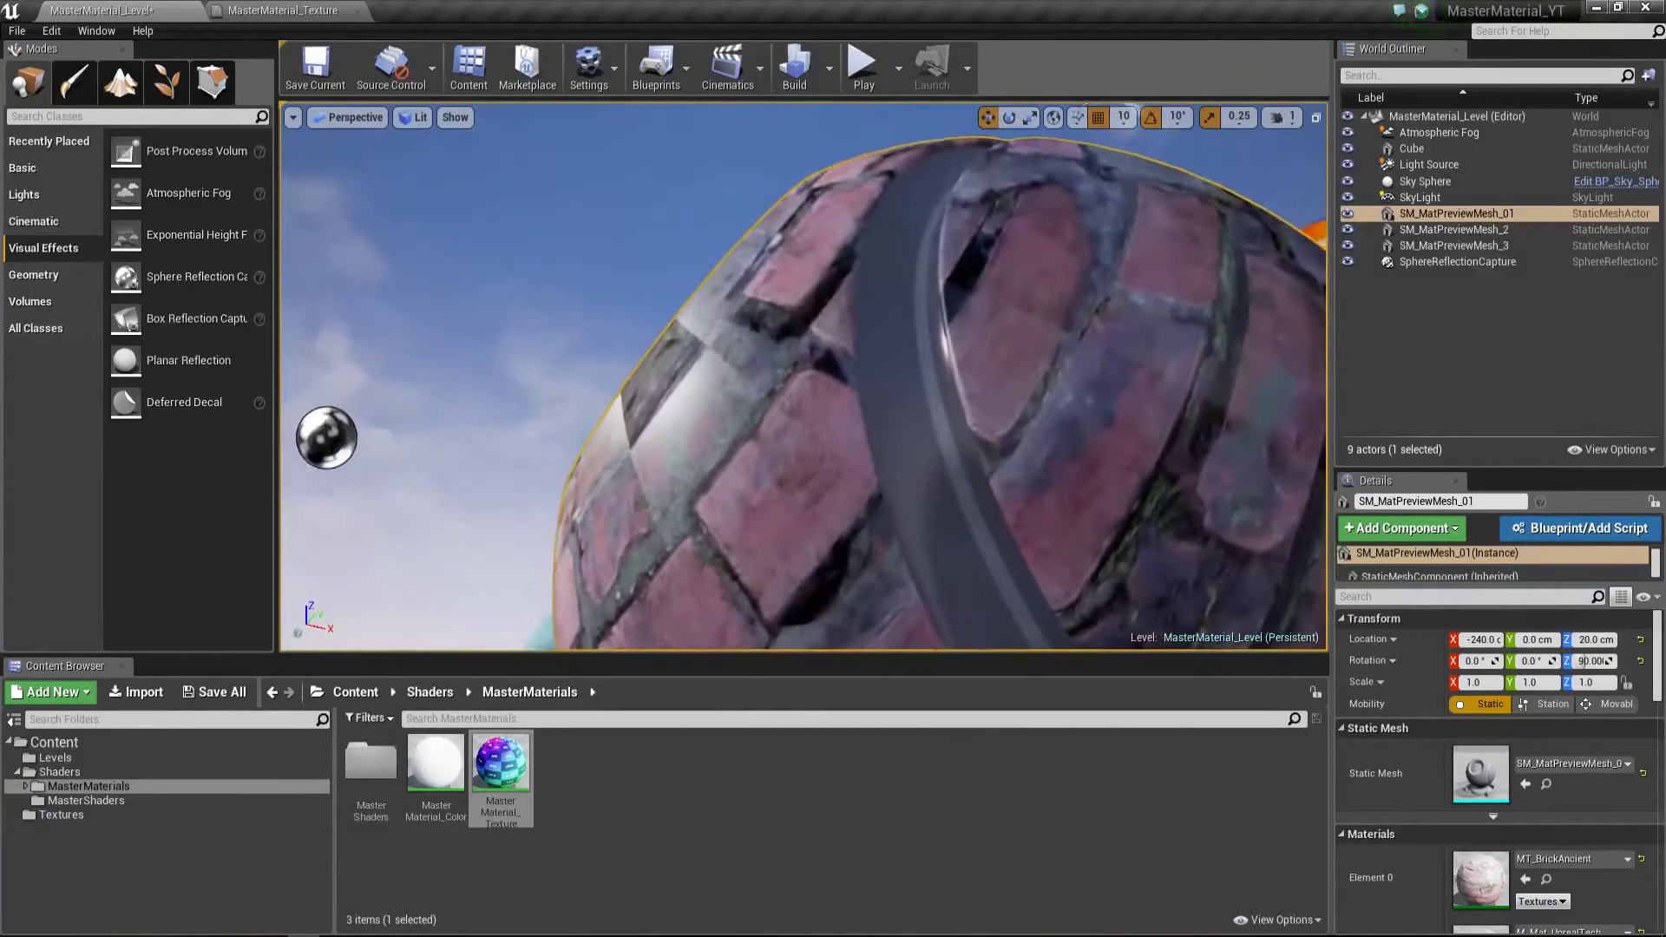
right_drag(765, 432, 766, 432)
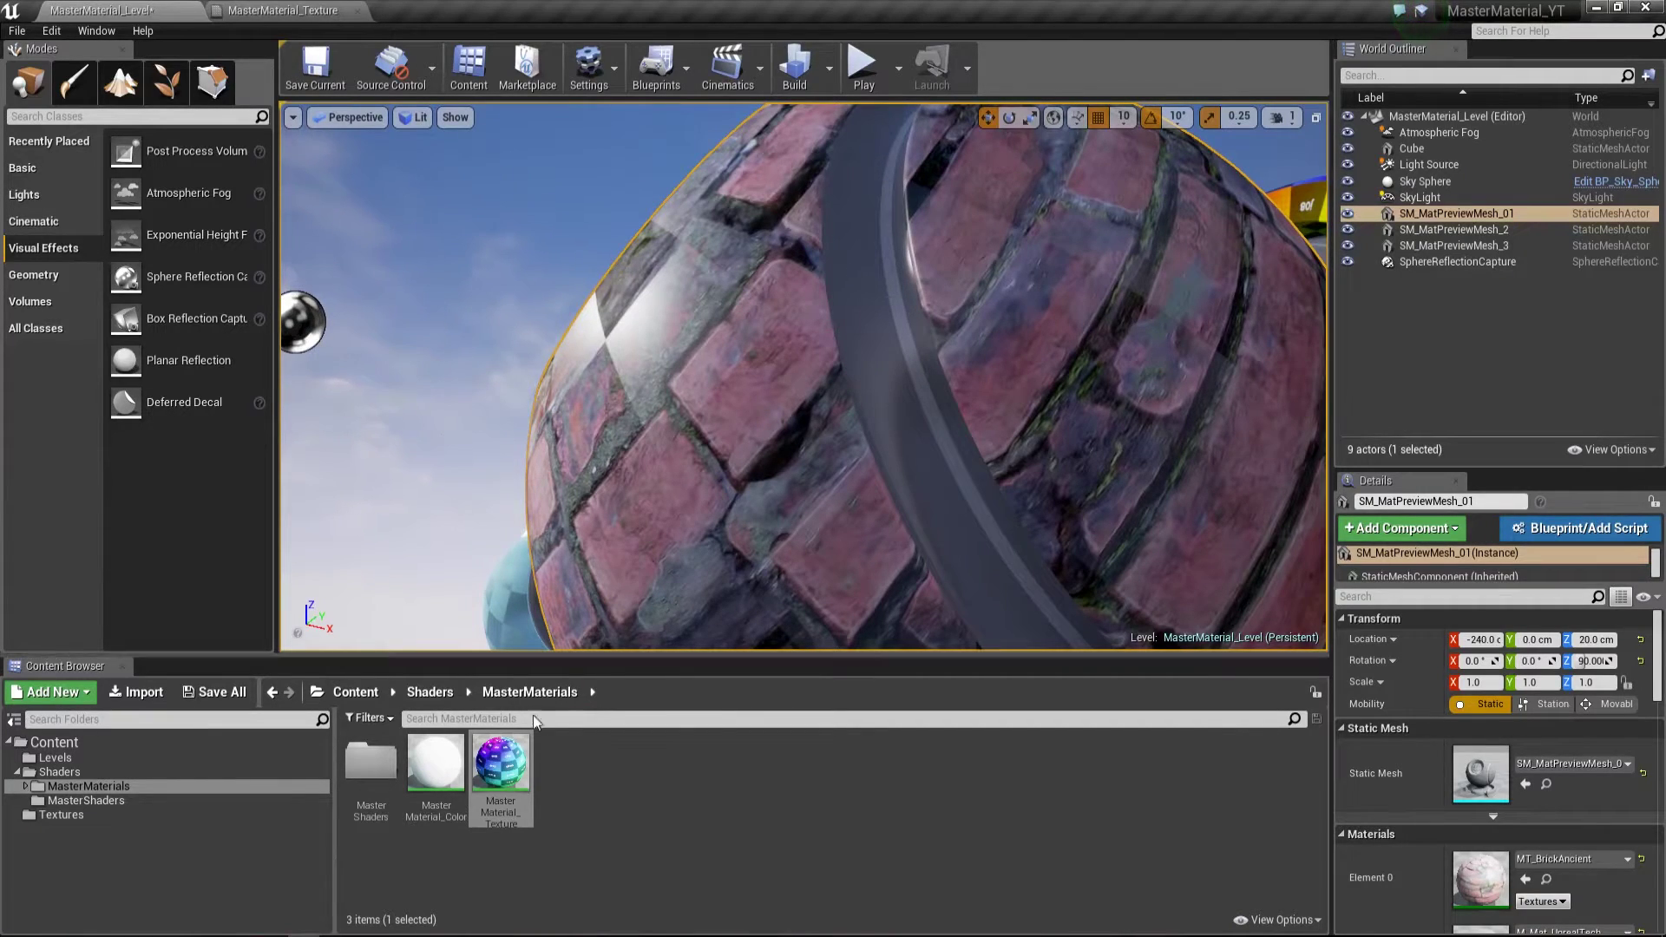
double_click(1493, 877)
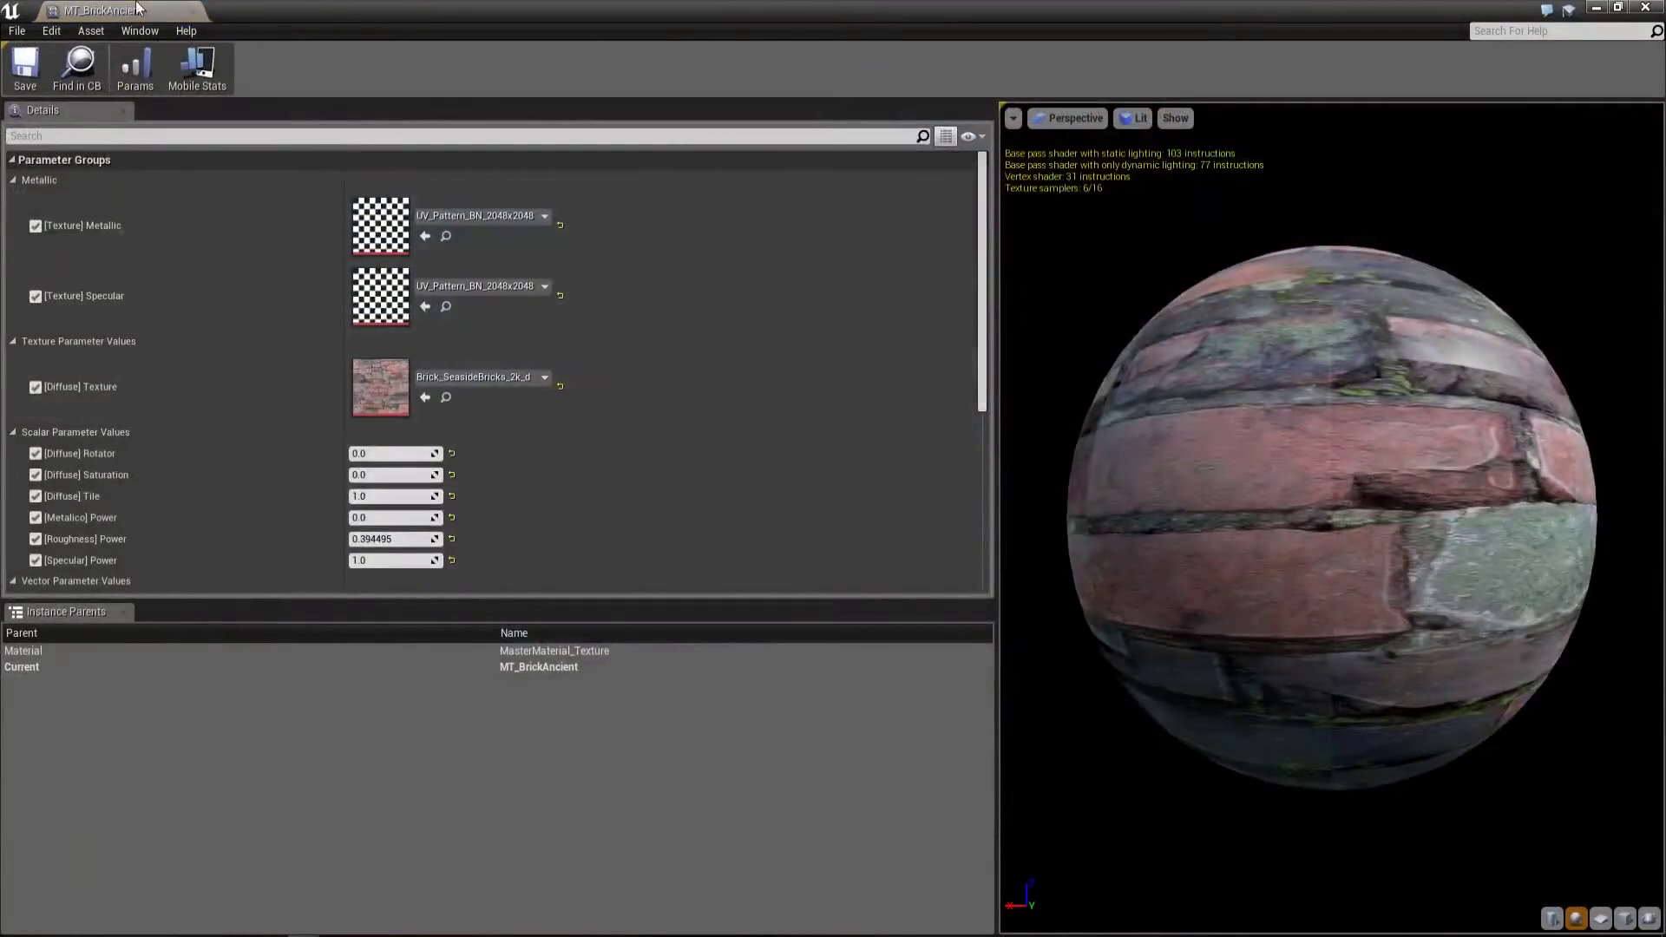
Float the instance editor over the level and set Roughness Power to 0.0
key(super+Down)
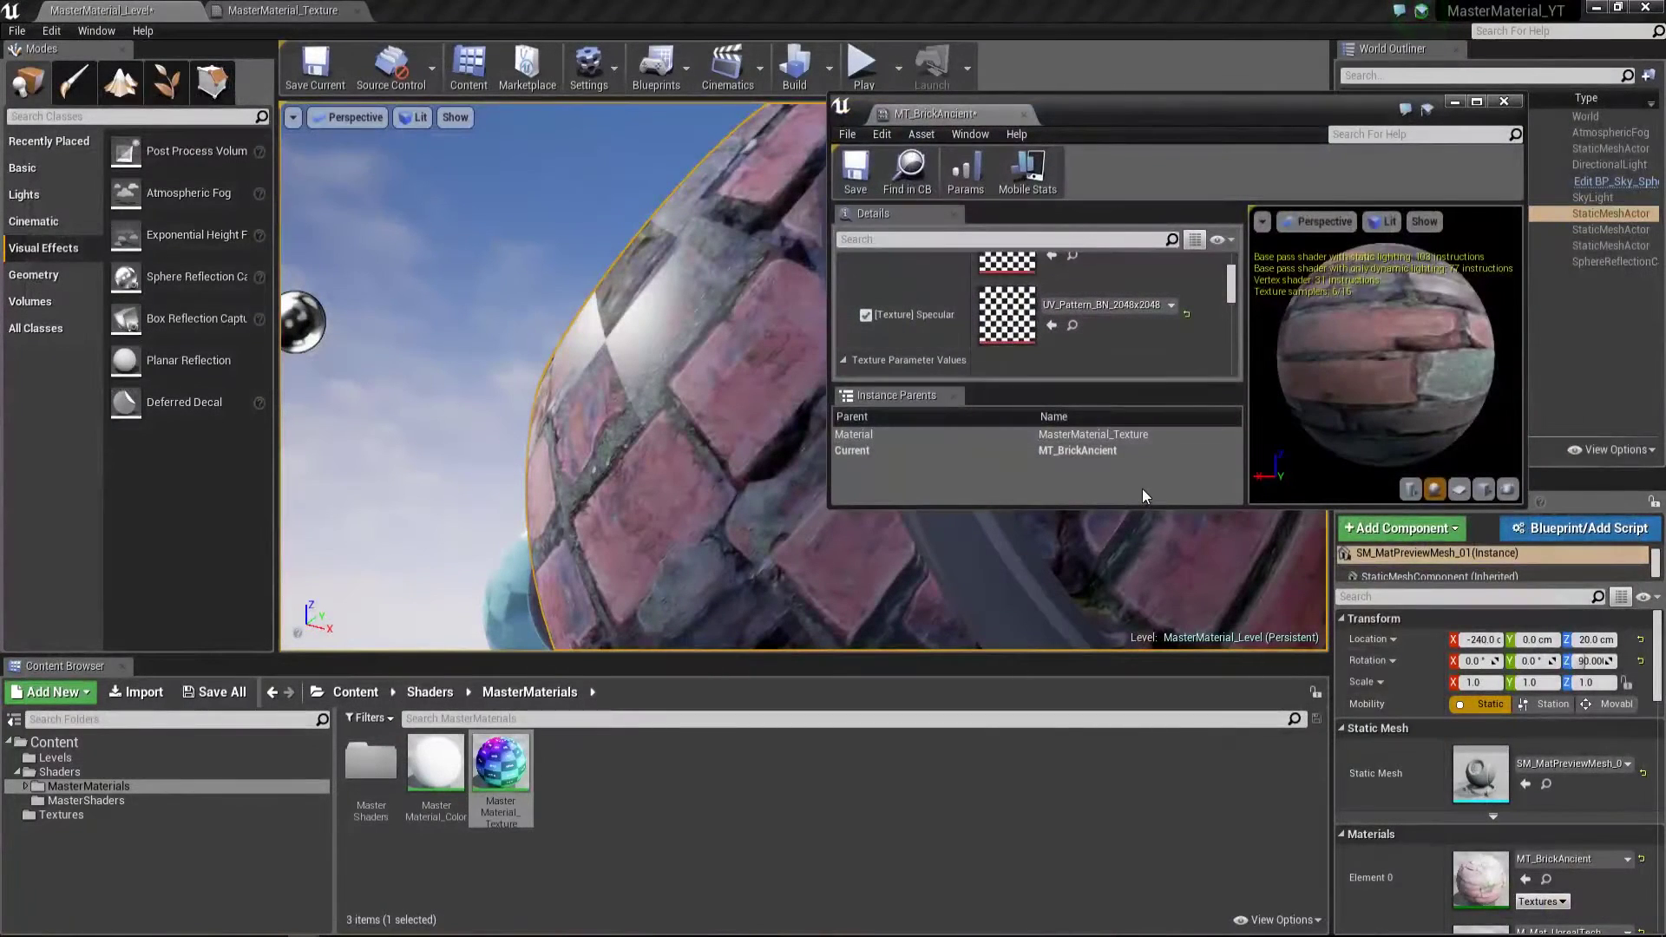
drag(1142, 509, 1142, 936)
scroll(1139, 421, down, 2)
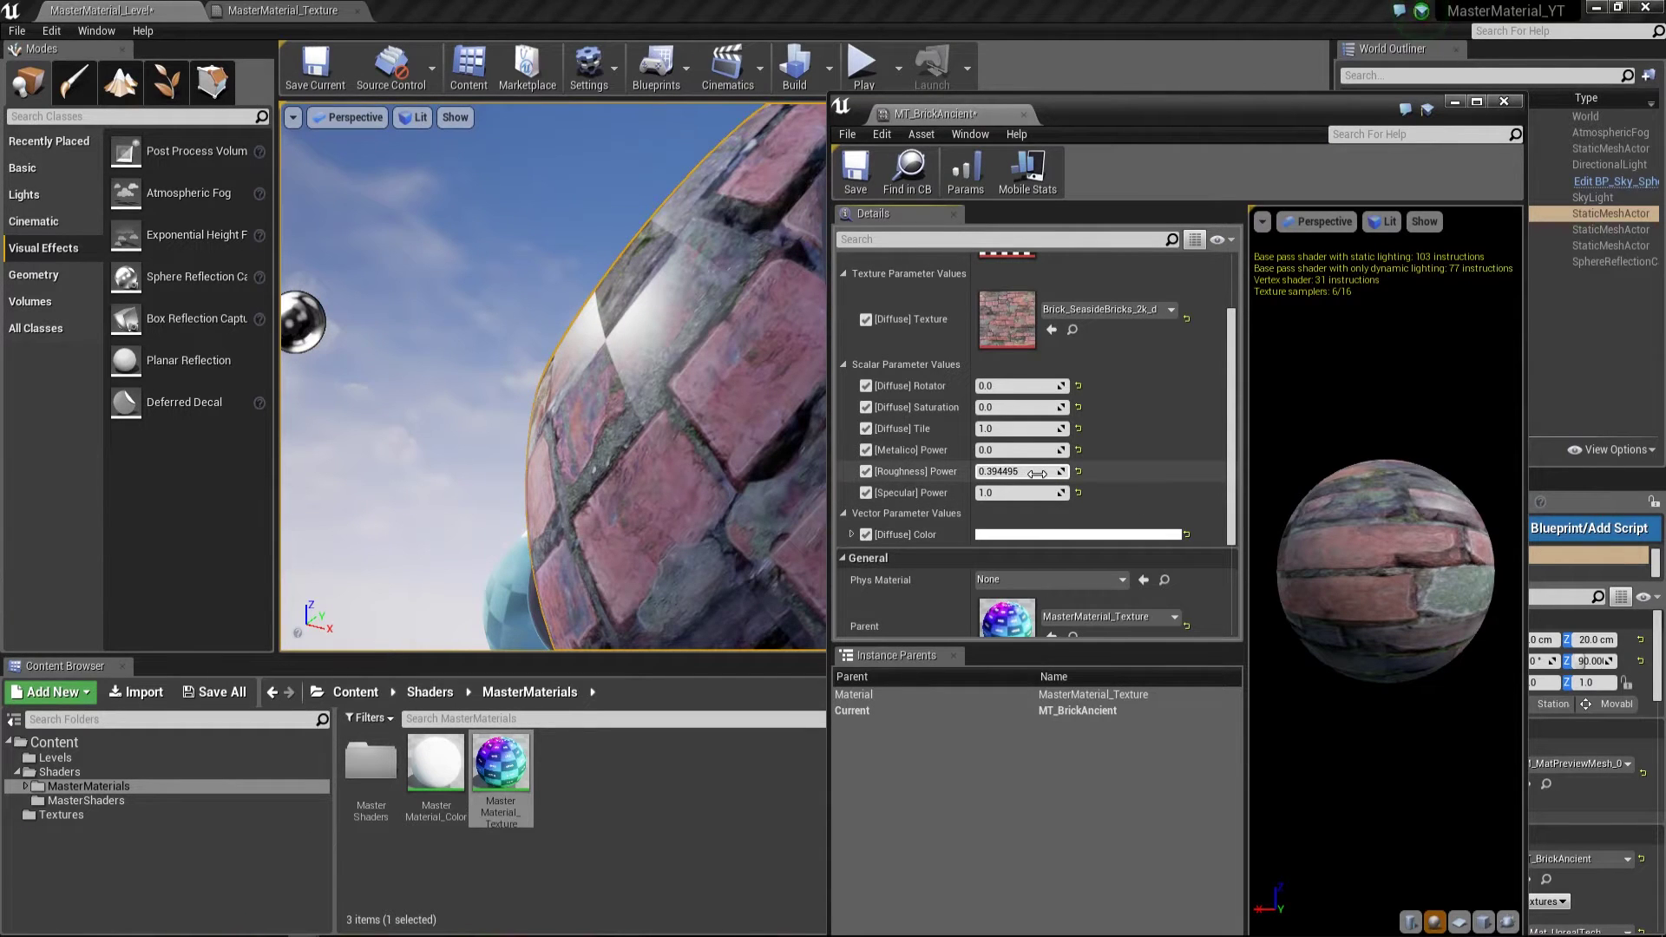
mouse_move(1038, 473)
mouse_down()
mouse_move(1076, 473)
mouse_move(1015, 473)
mouse_move(1032, 473)
mouse_up()
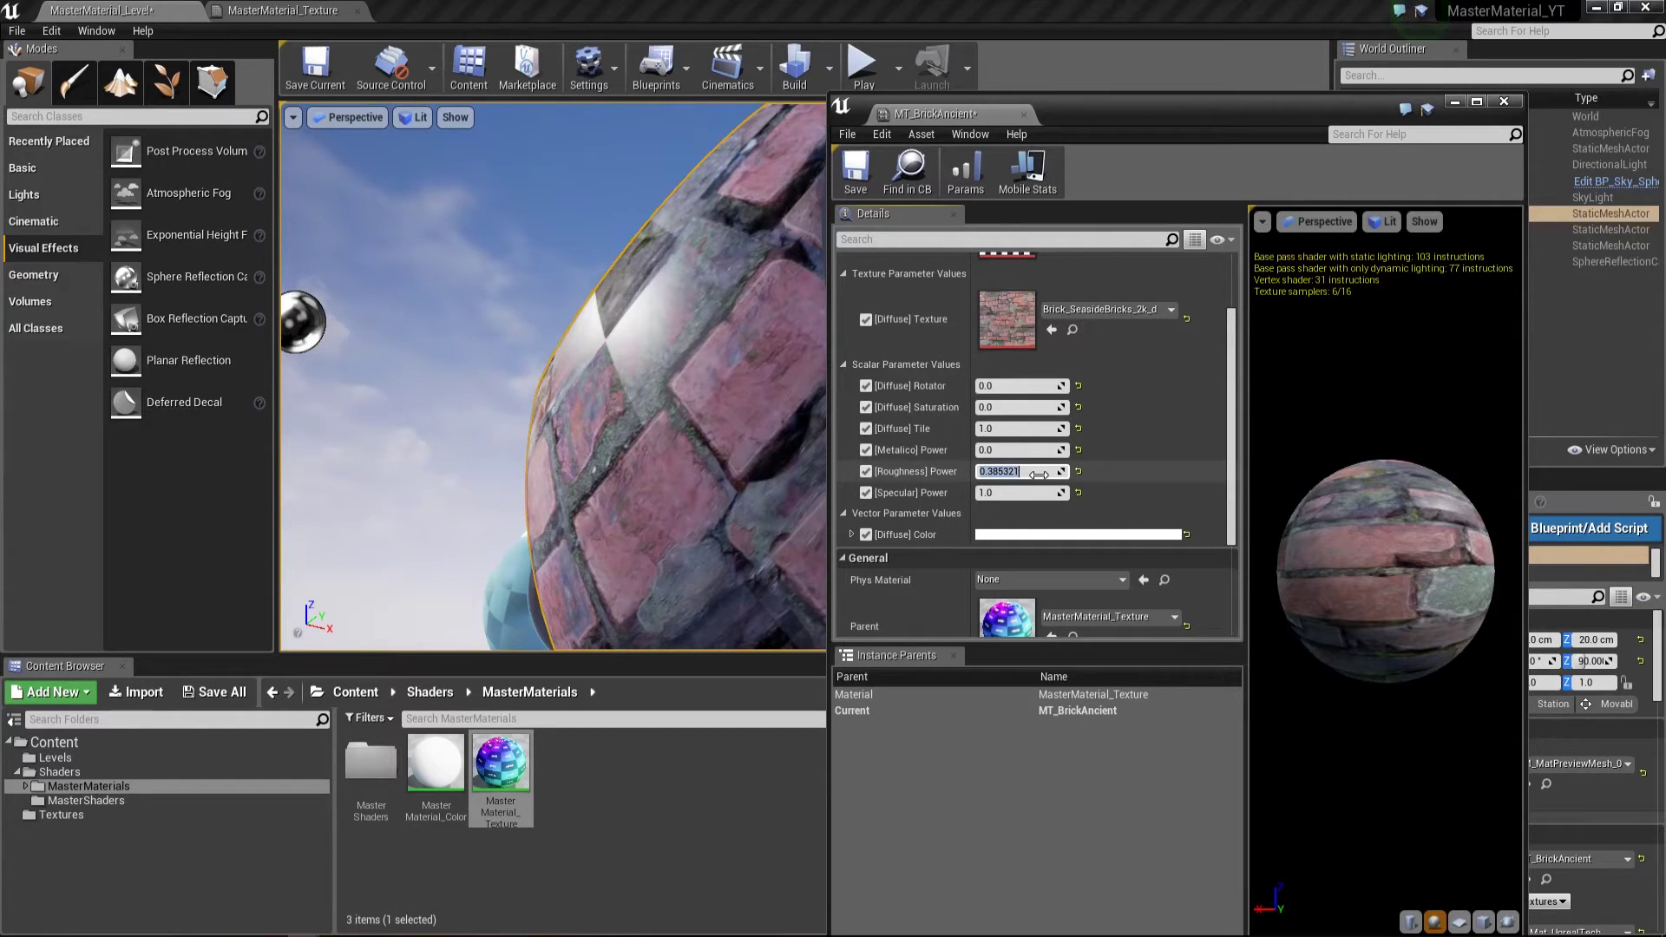
text(0)
key(Return)
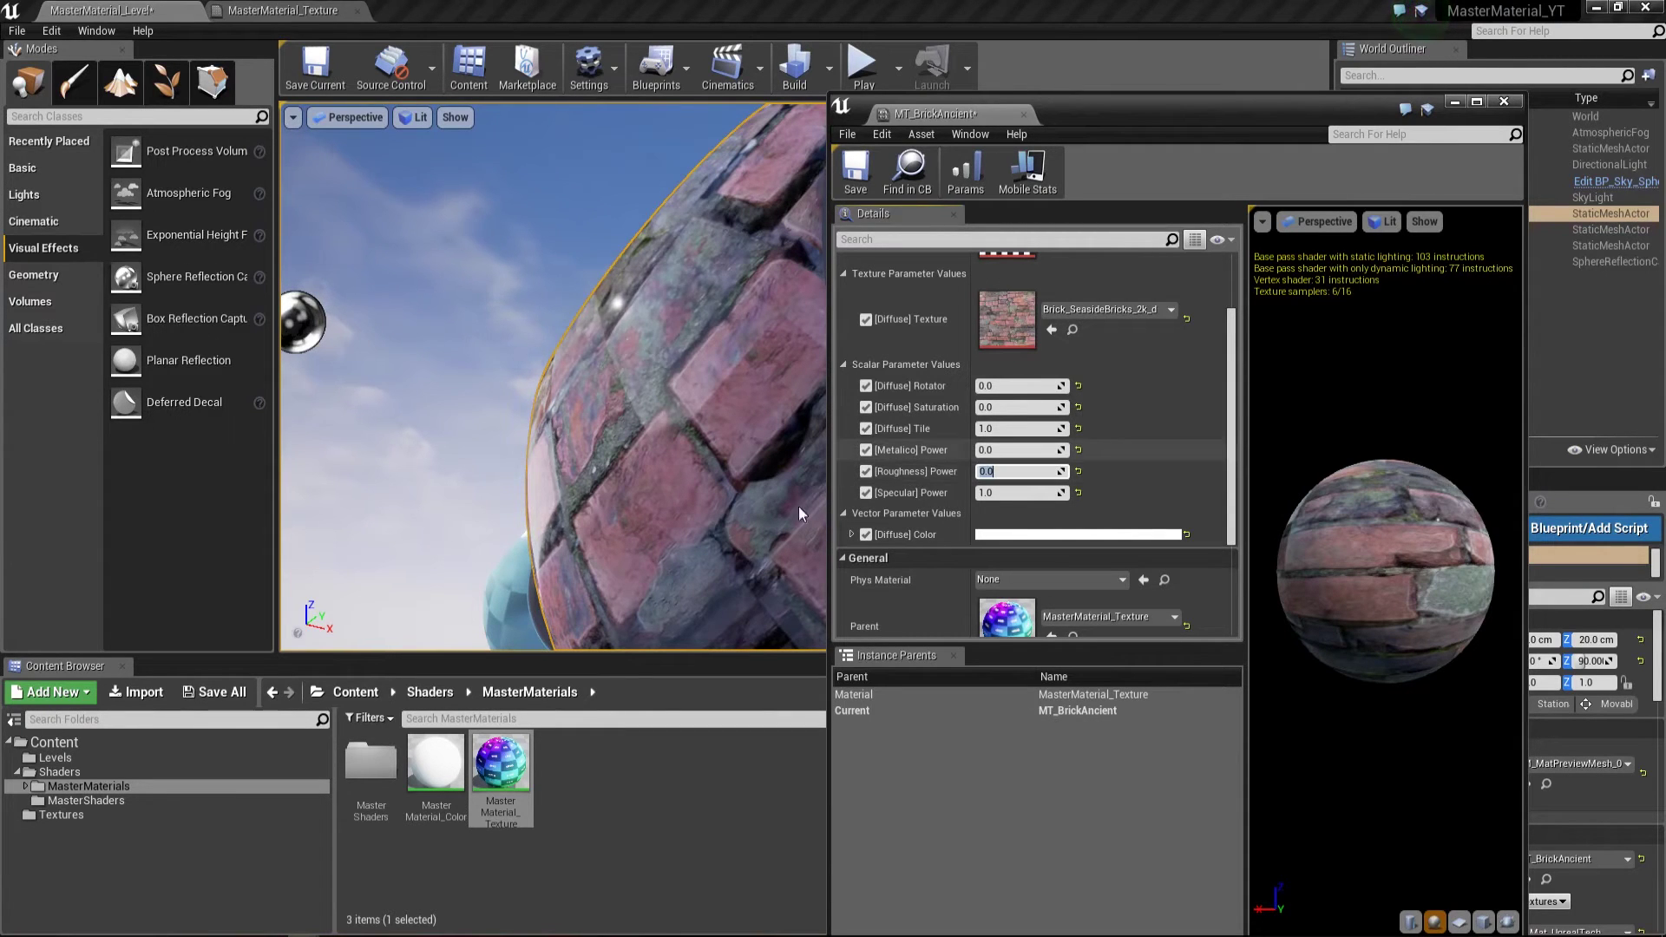
Orbit and move around the brick sphere to inspect its glossy surface up close
right_drag(608, 391, 473, 356)
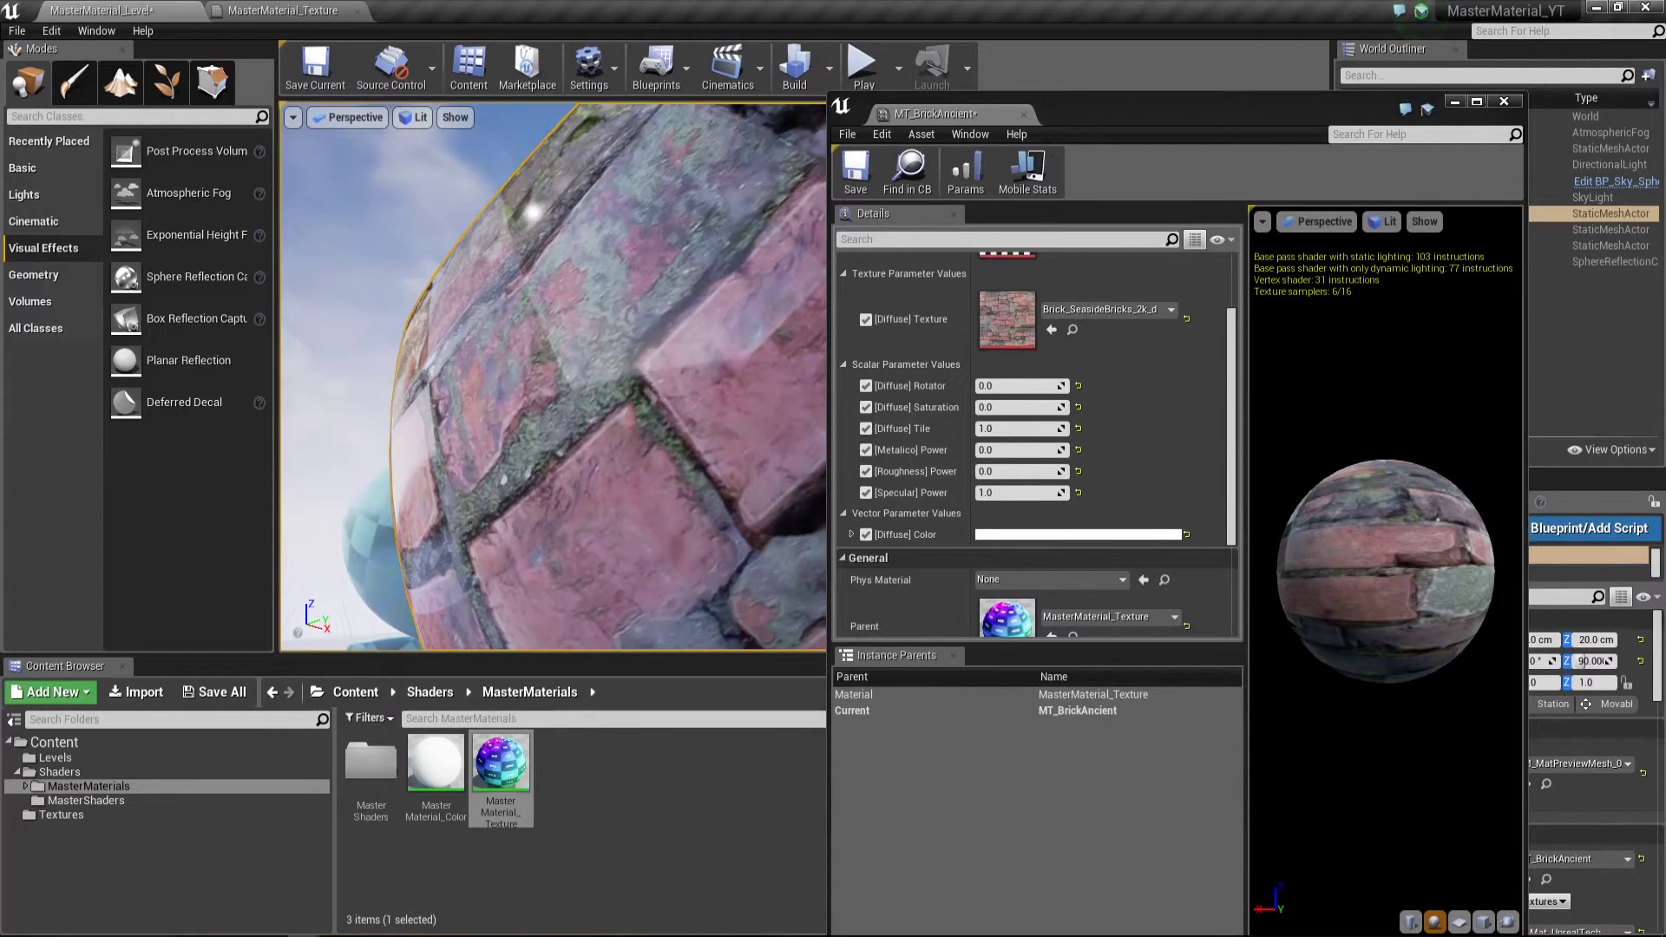
right_drag(473, 355, 621, 287)
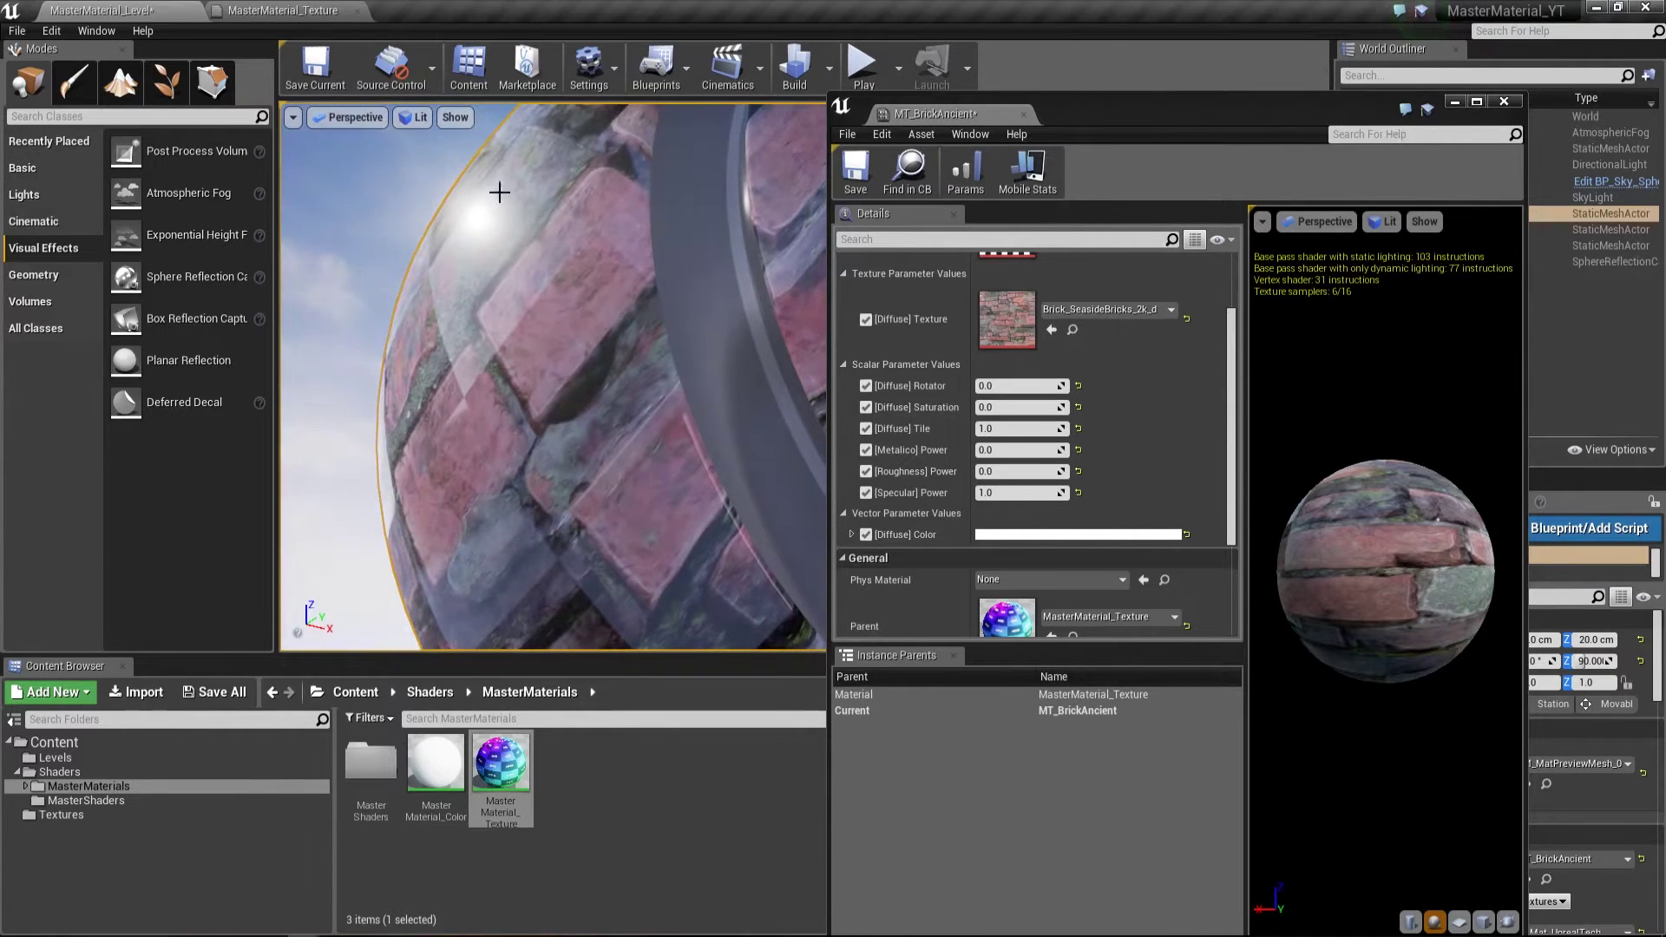
right_drag(499, 192, 495, 195)
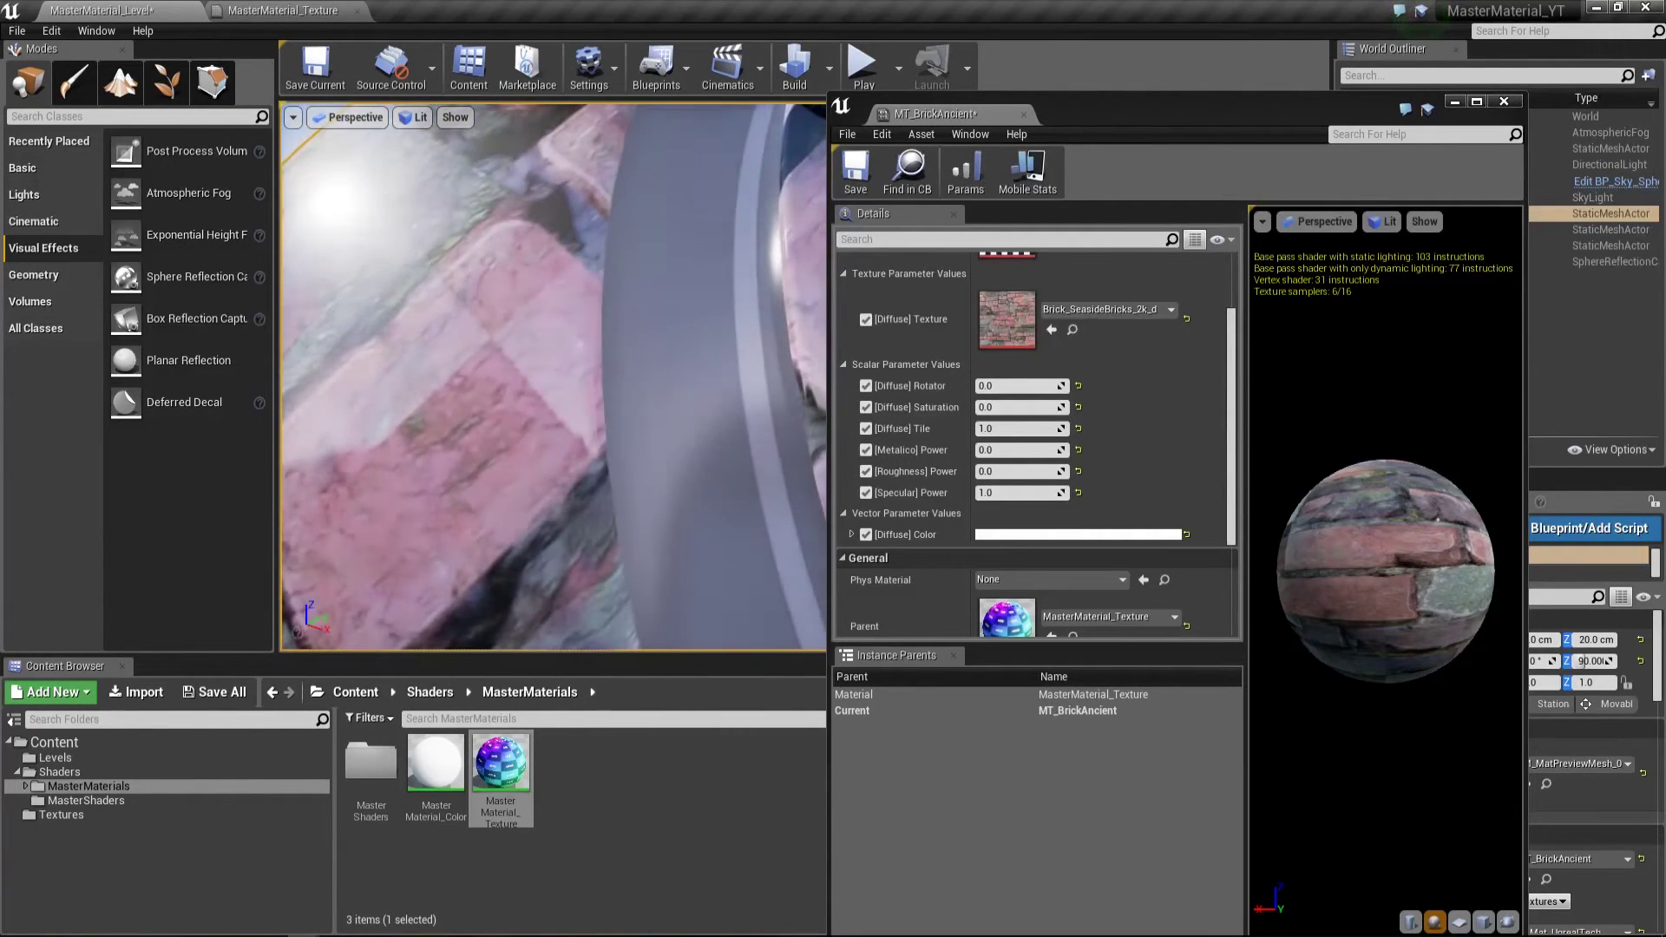
right_drag(513, 220, 513, 221)
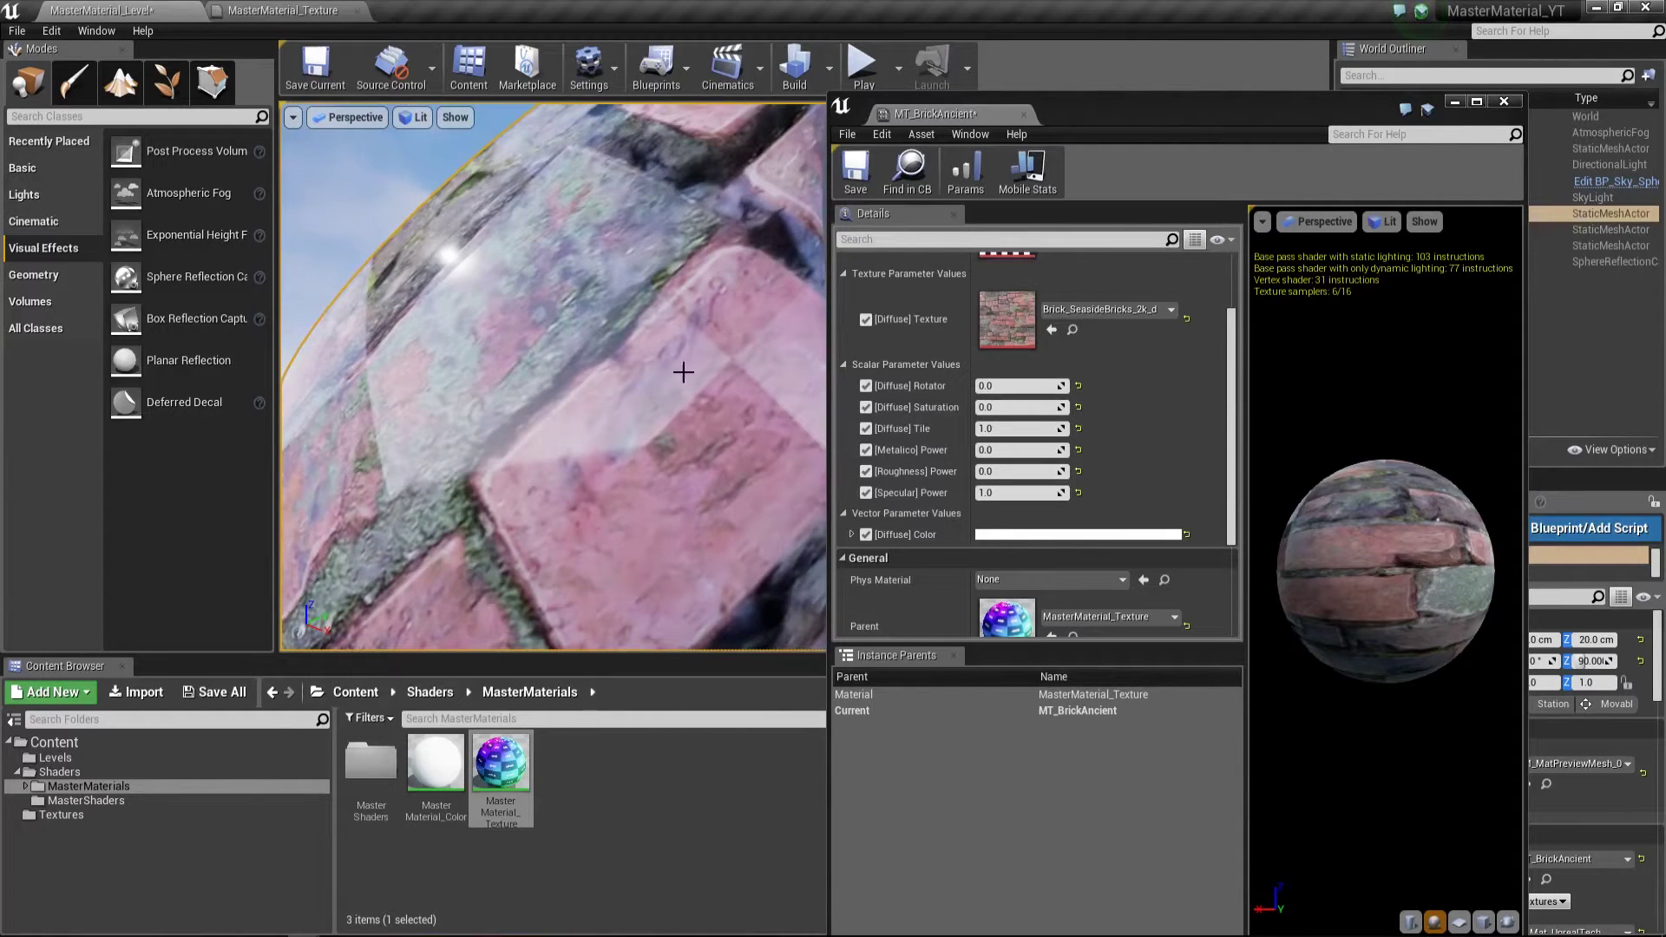
right_drag(458, 365, 458, 365)
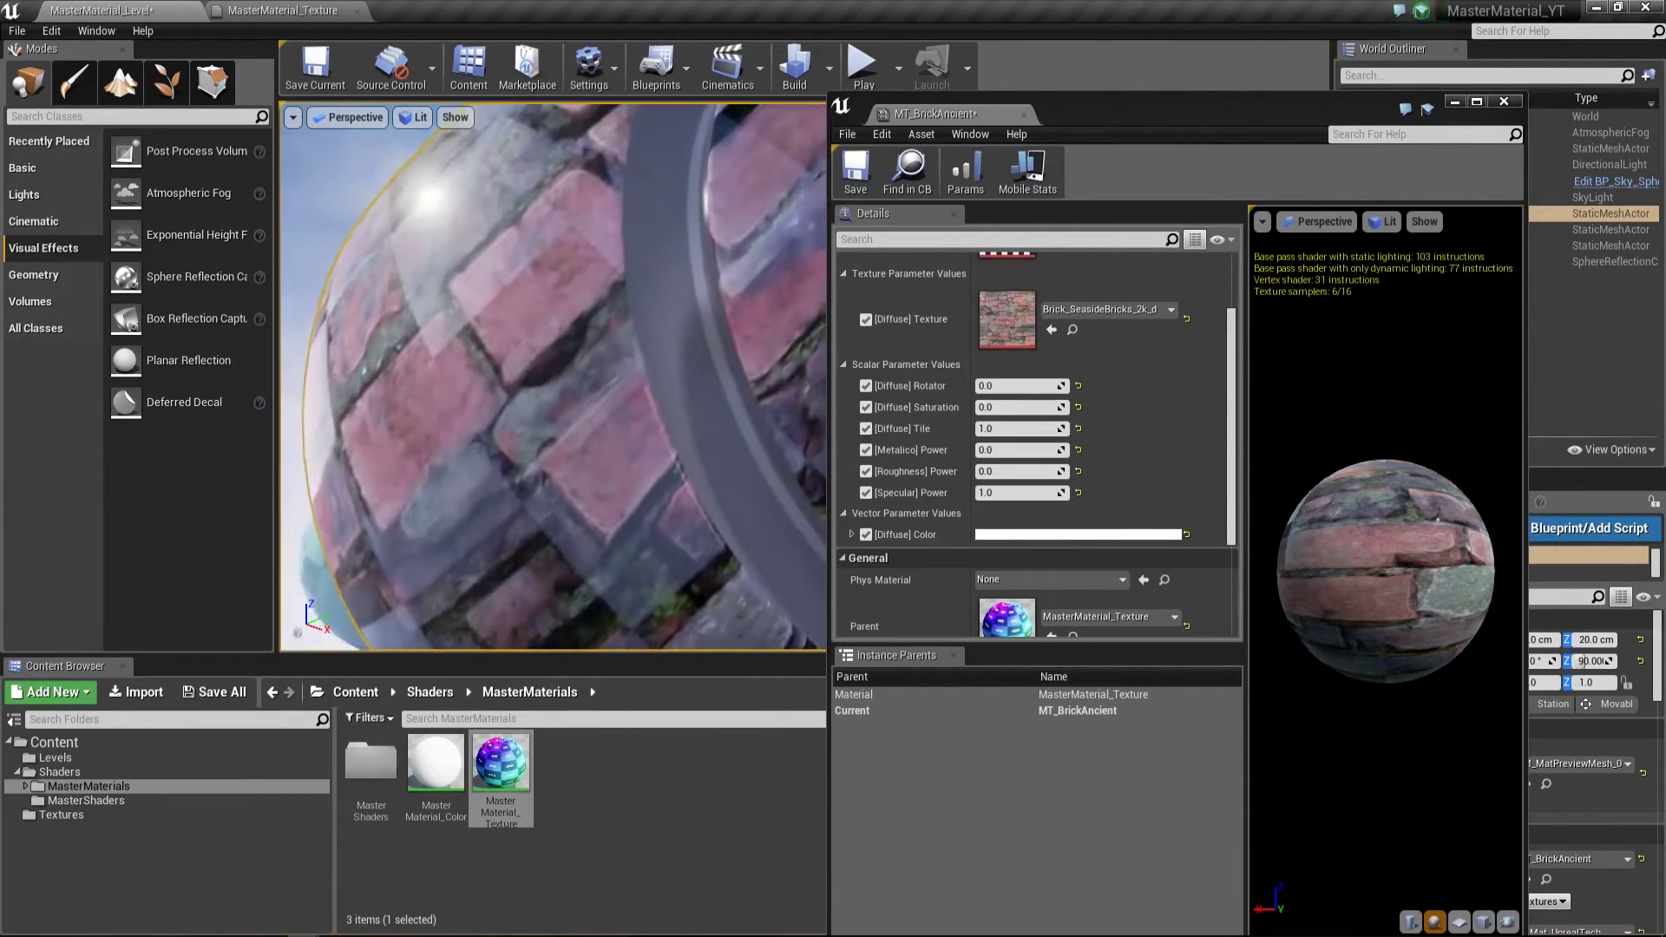
right_drag(534, 325, 534, 325)
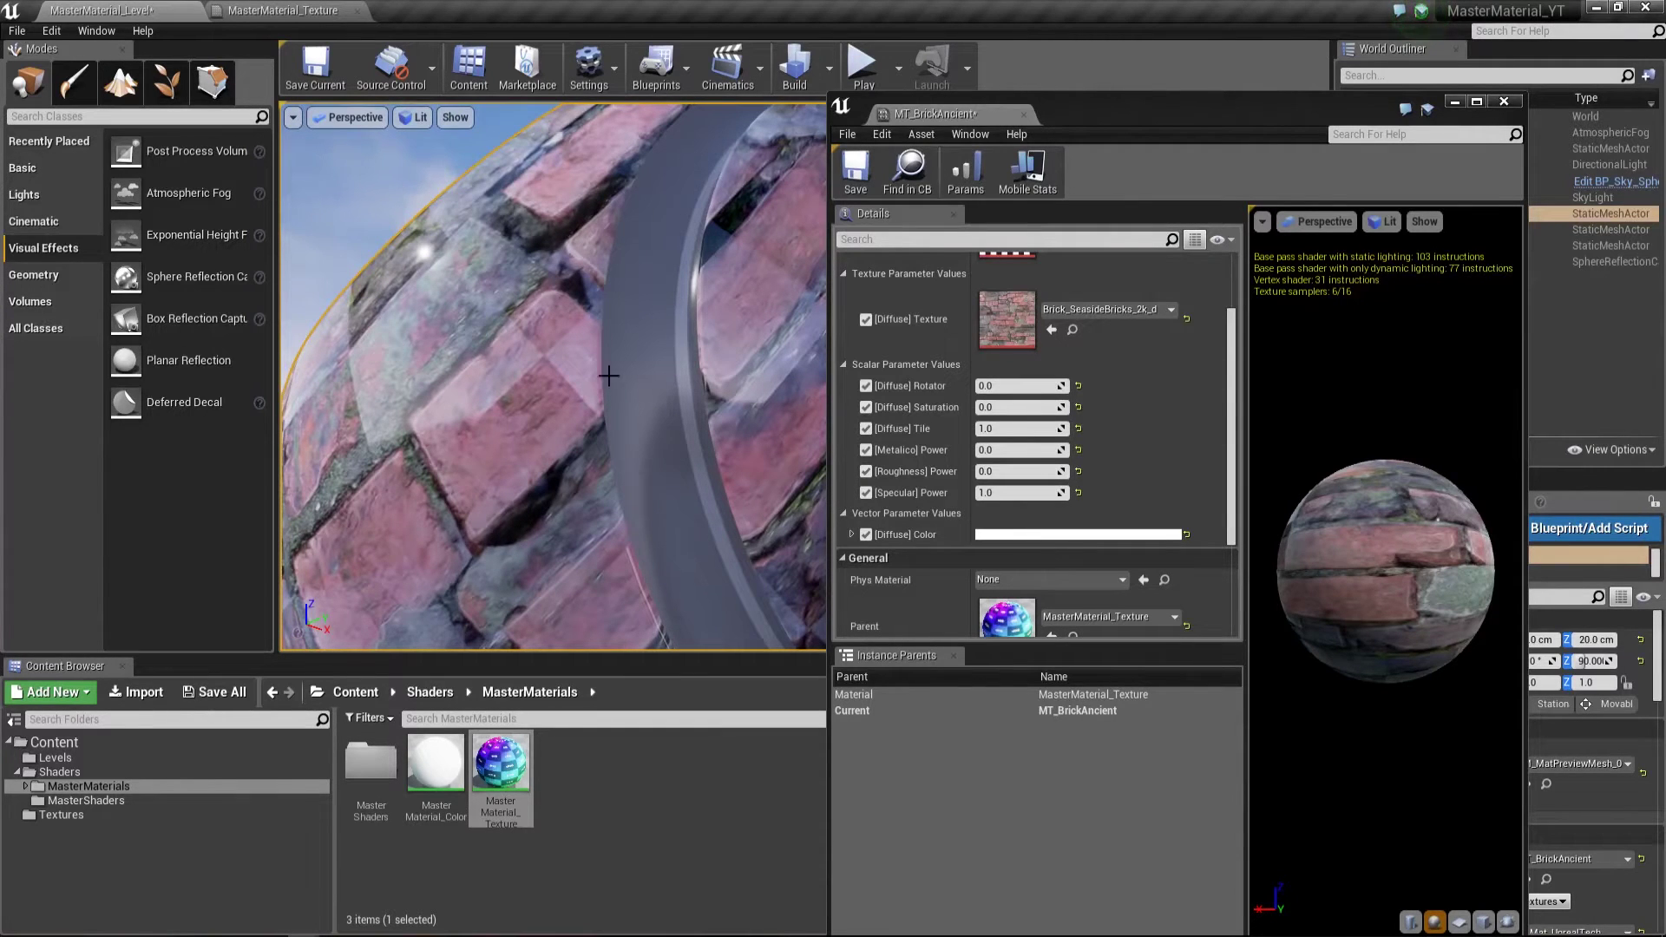
Try Roughness Power values 0.5 and 1.0, checking the bricks in the viewport each time
click(1019, 471)
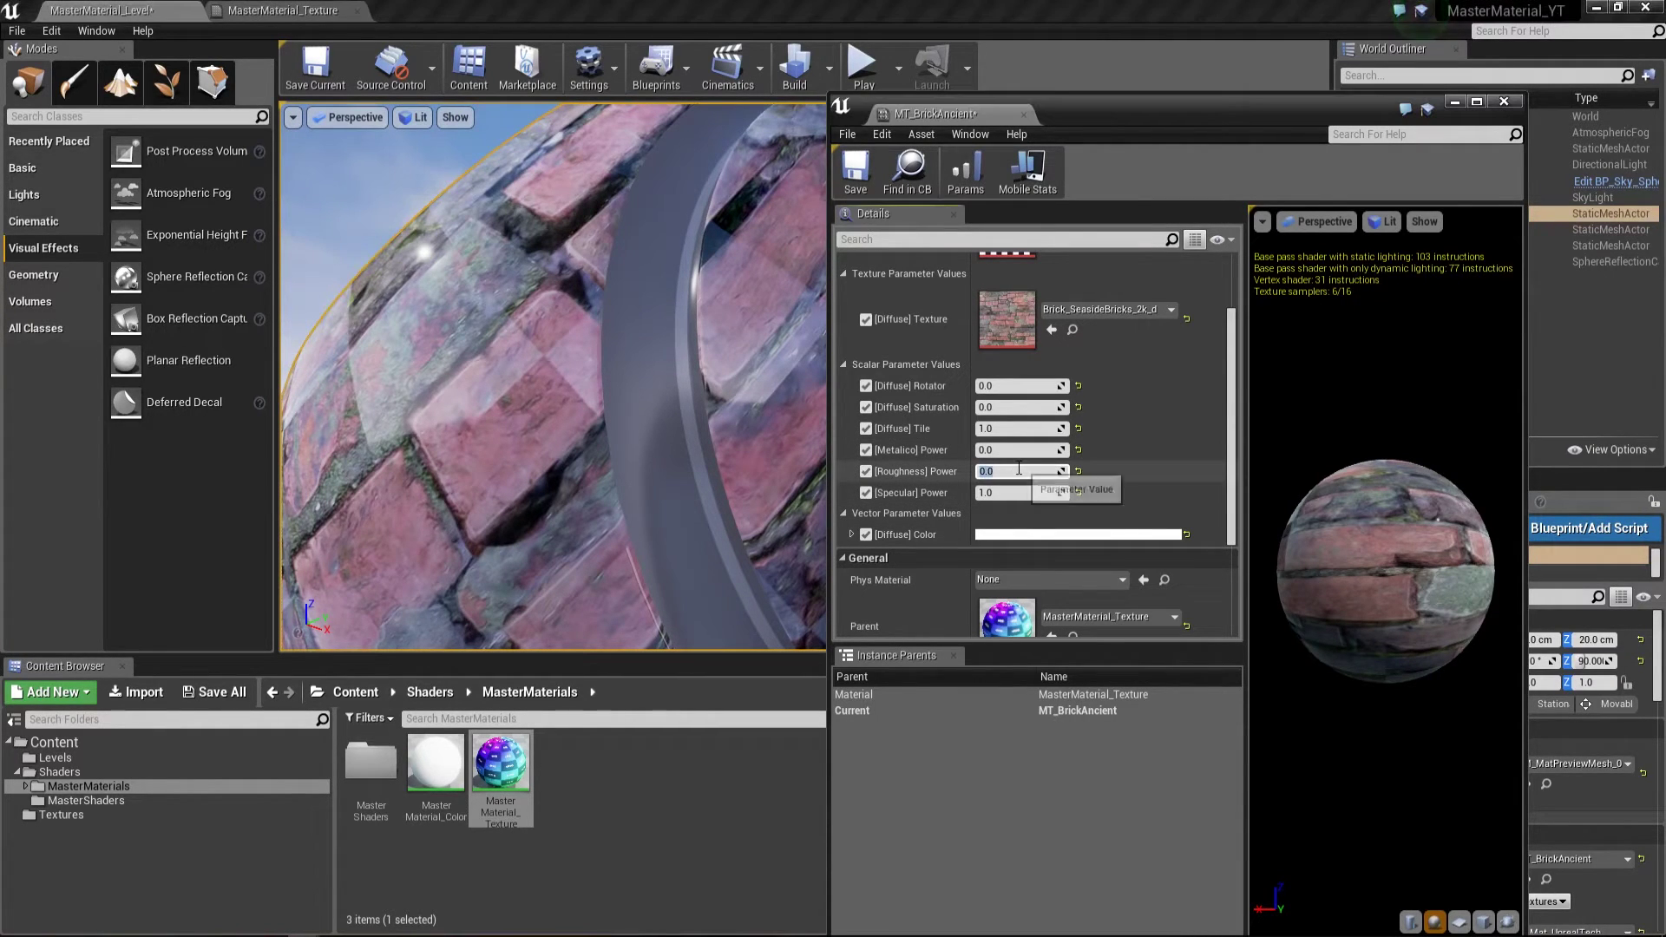
text(0.5)
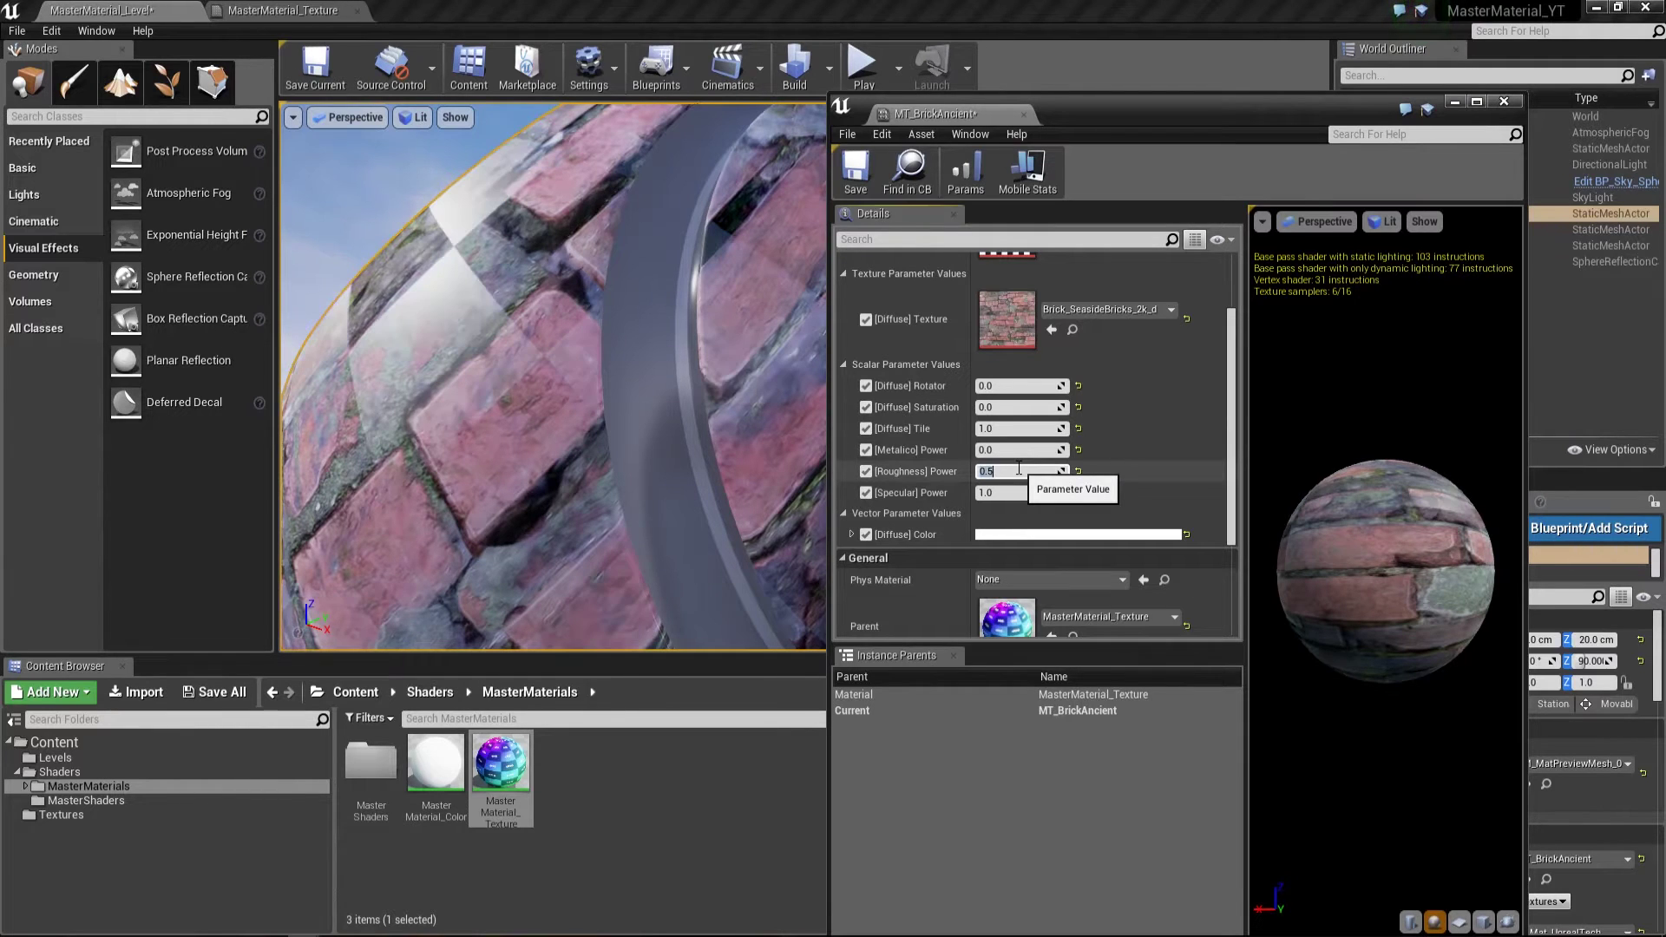
right_drag(555, 373, 599, 370)
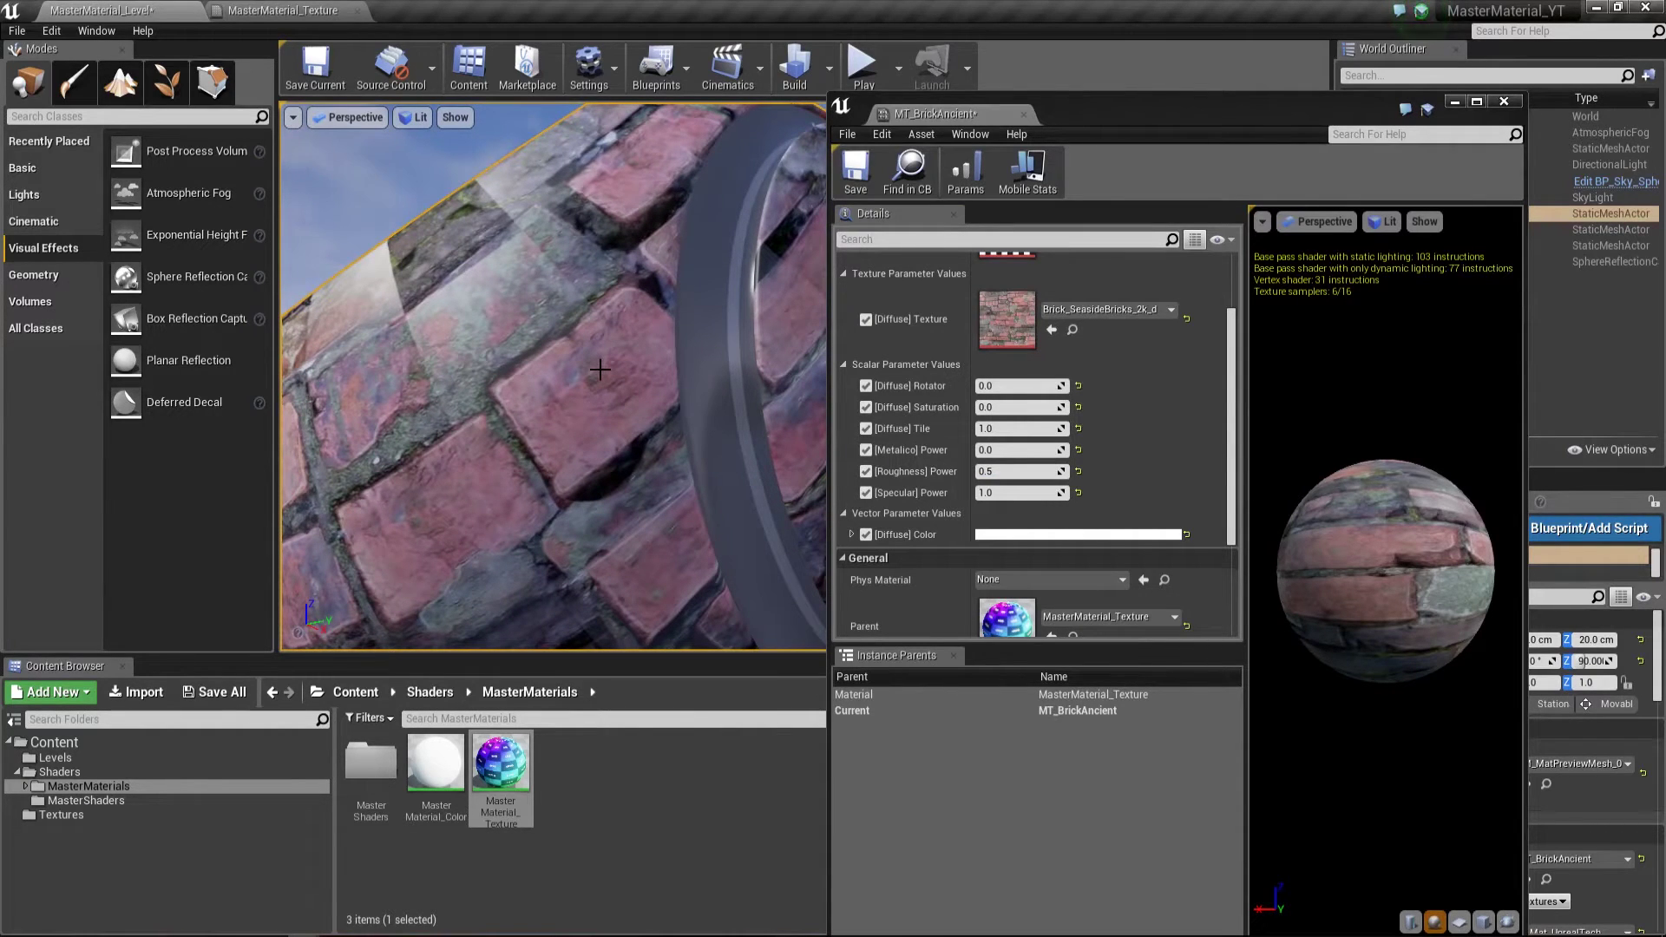
click(1026, 473)
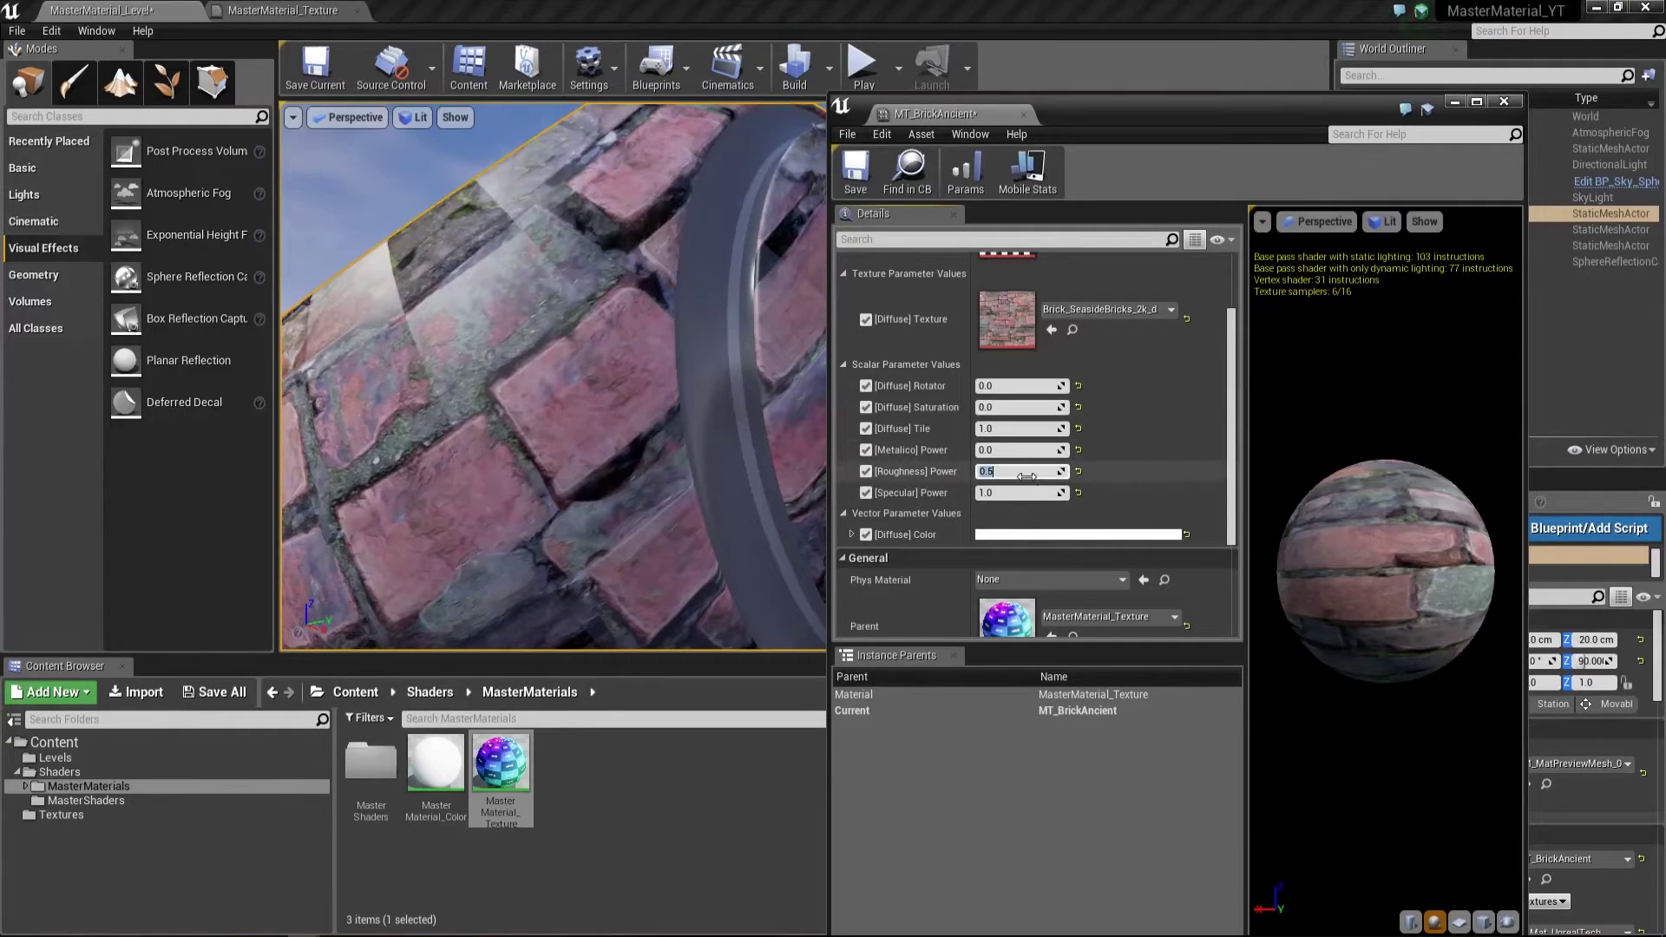
text(1)
key(Return)
right_drag(500, 430, 500, 430)
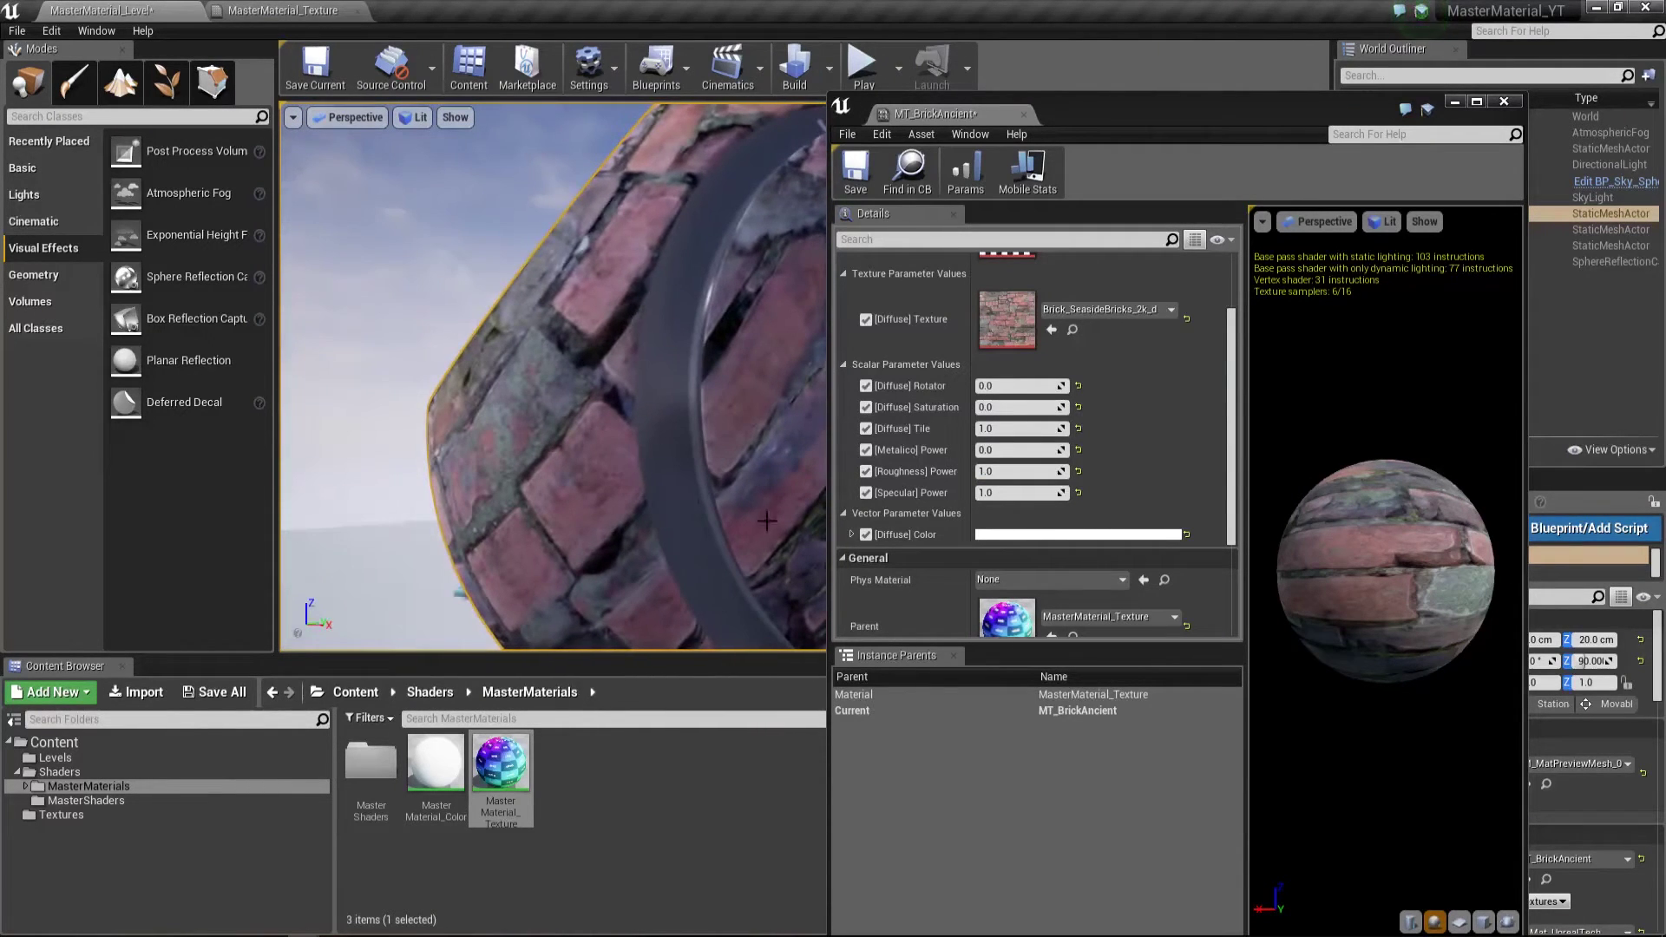
Set Roughness Power to 0.2 and lower Specular Power to about 0.046
click(1020, 472)
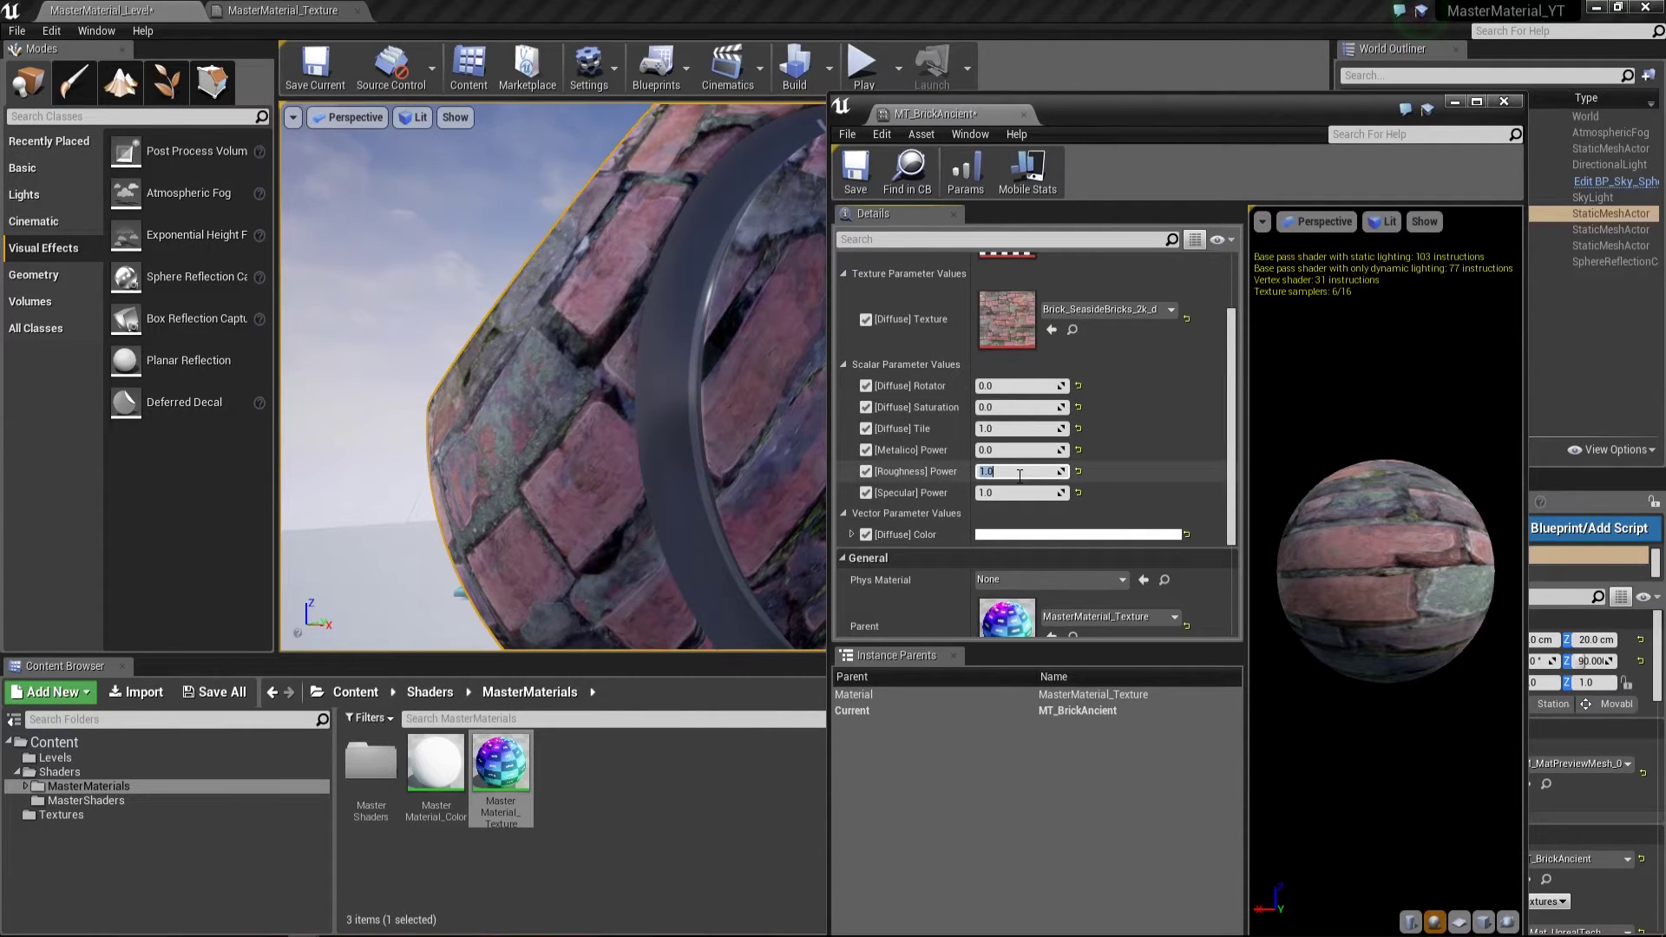
text(0.2)
key(Return)
right_drag(500, 431, 500, 431)
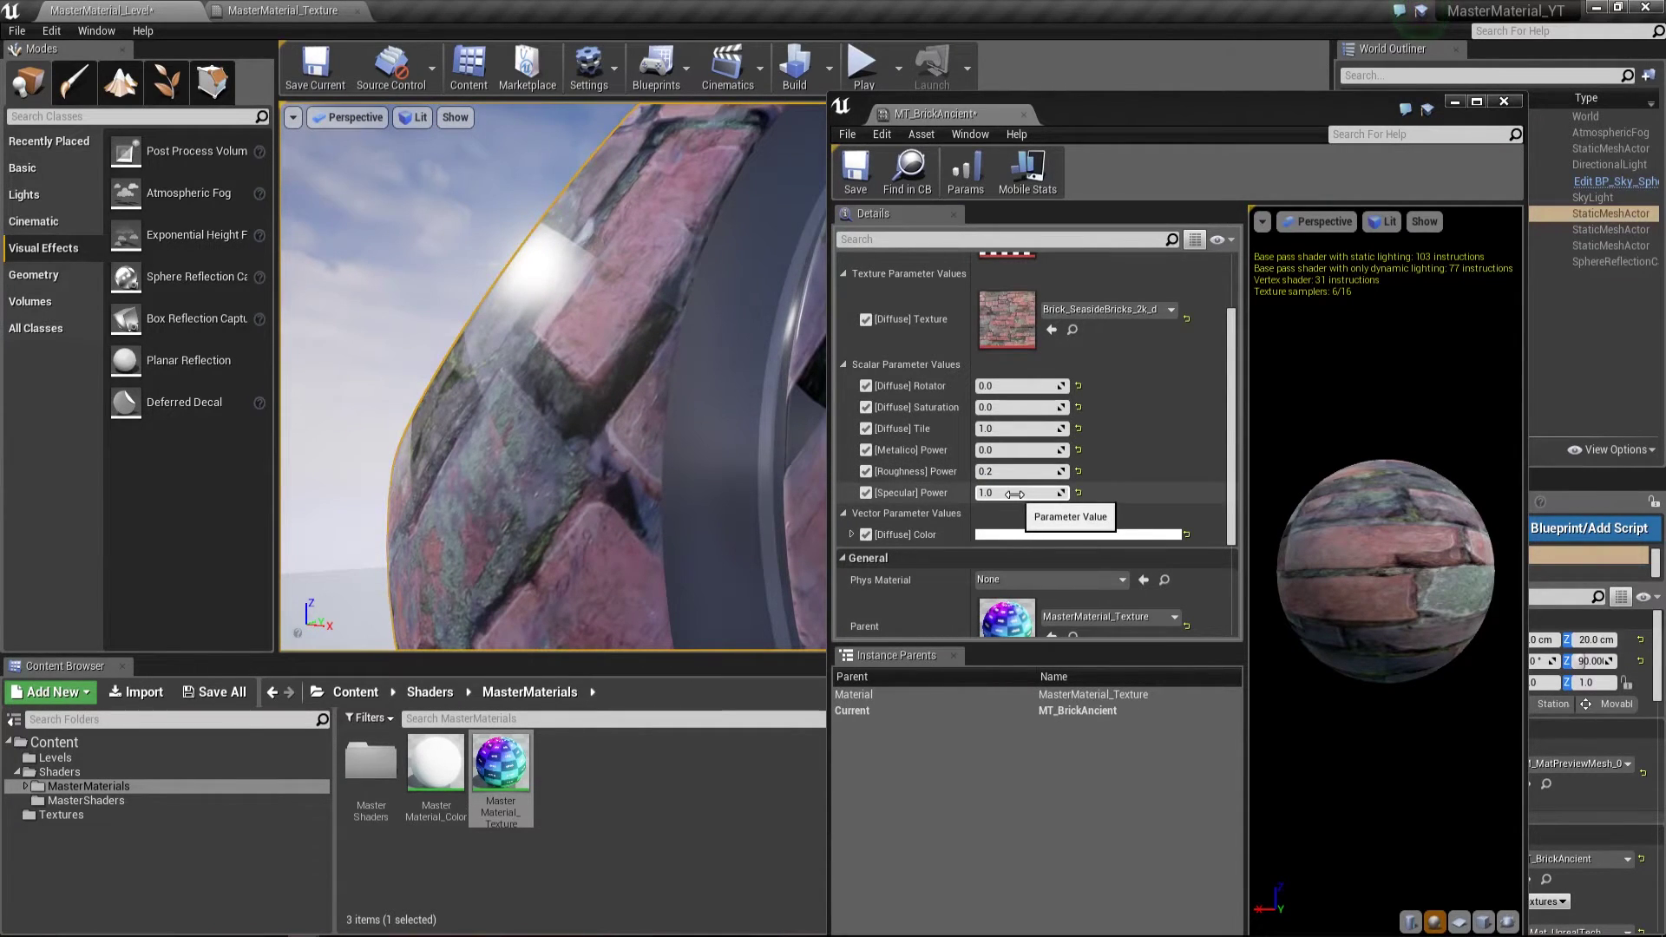
drag(1020, 493, 1006, 492)
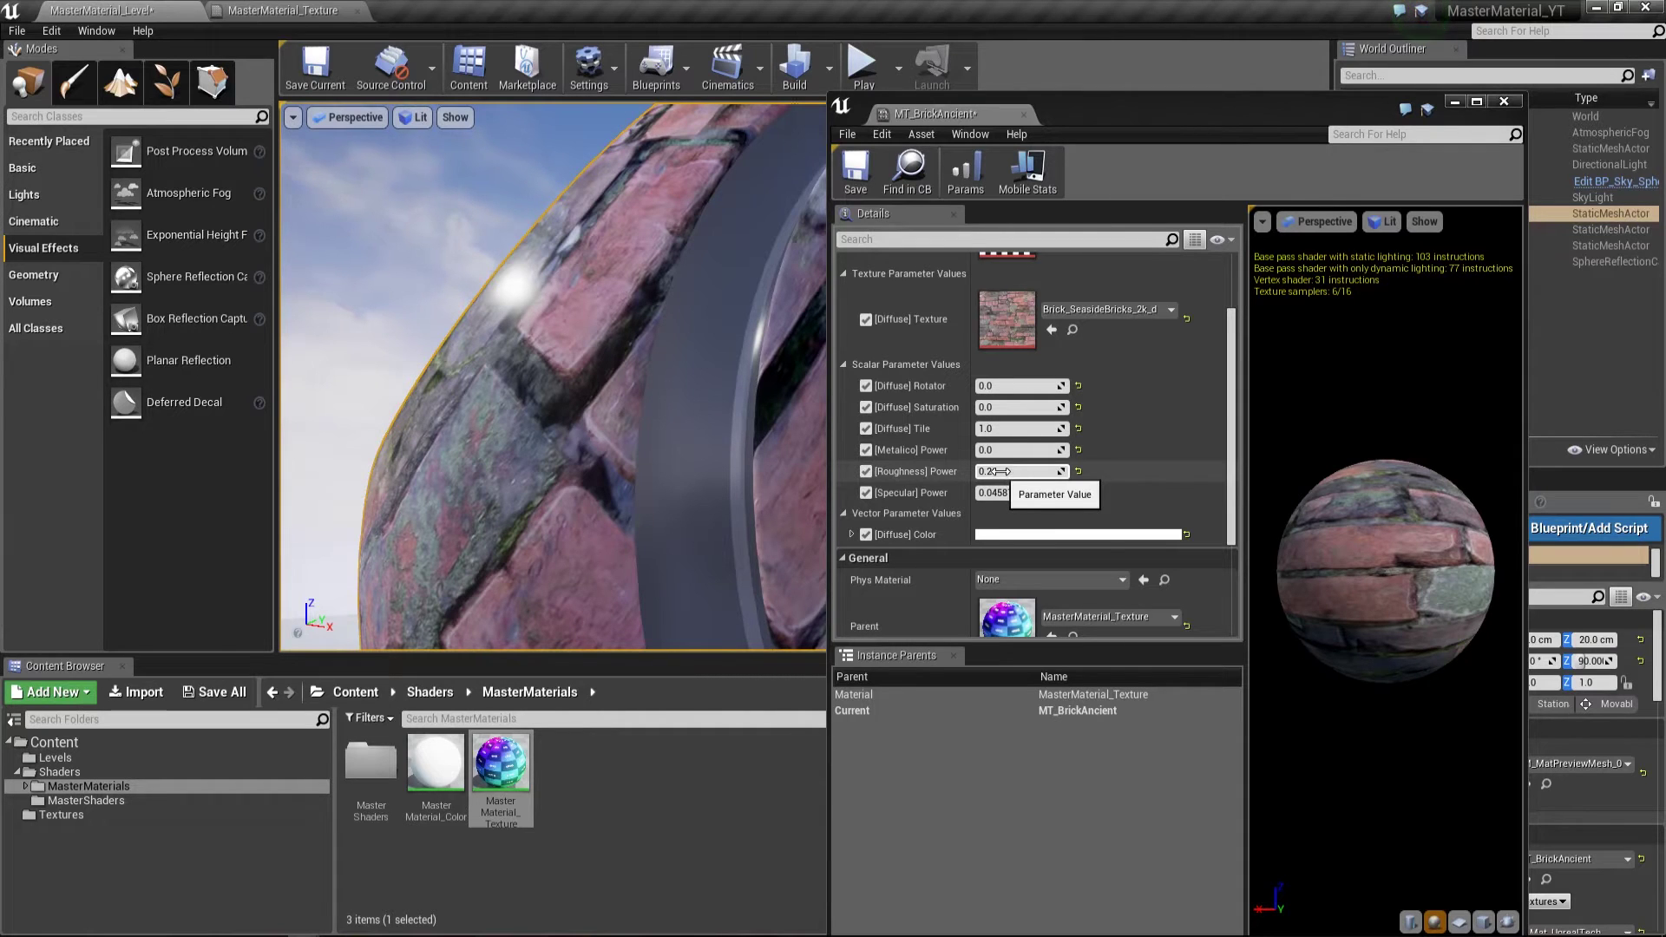
right_drag(717, 387, 718, 387)
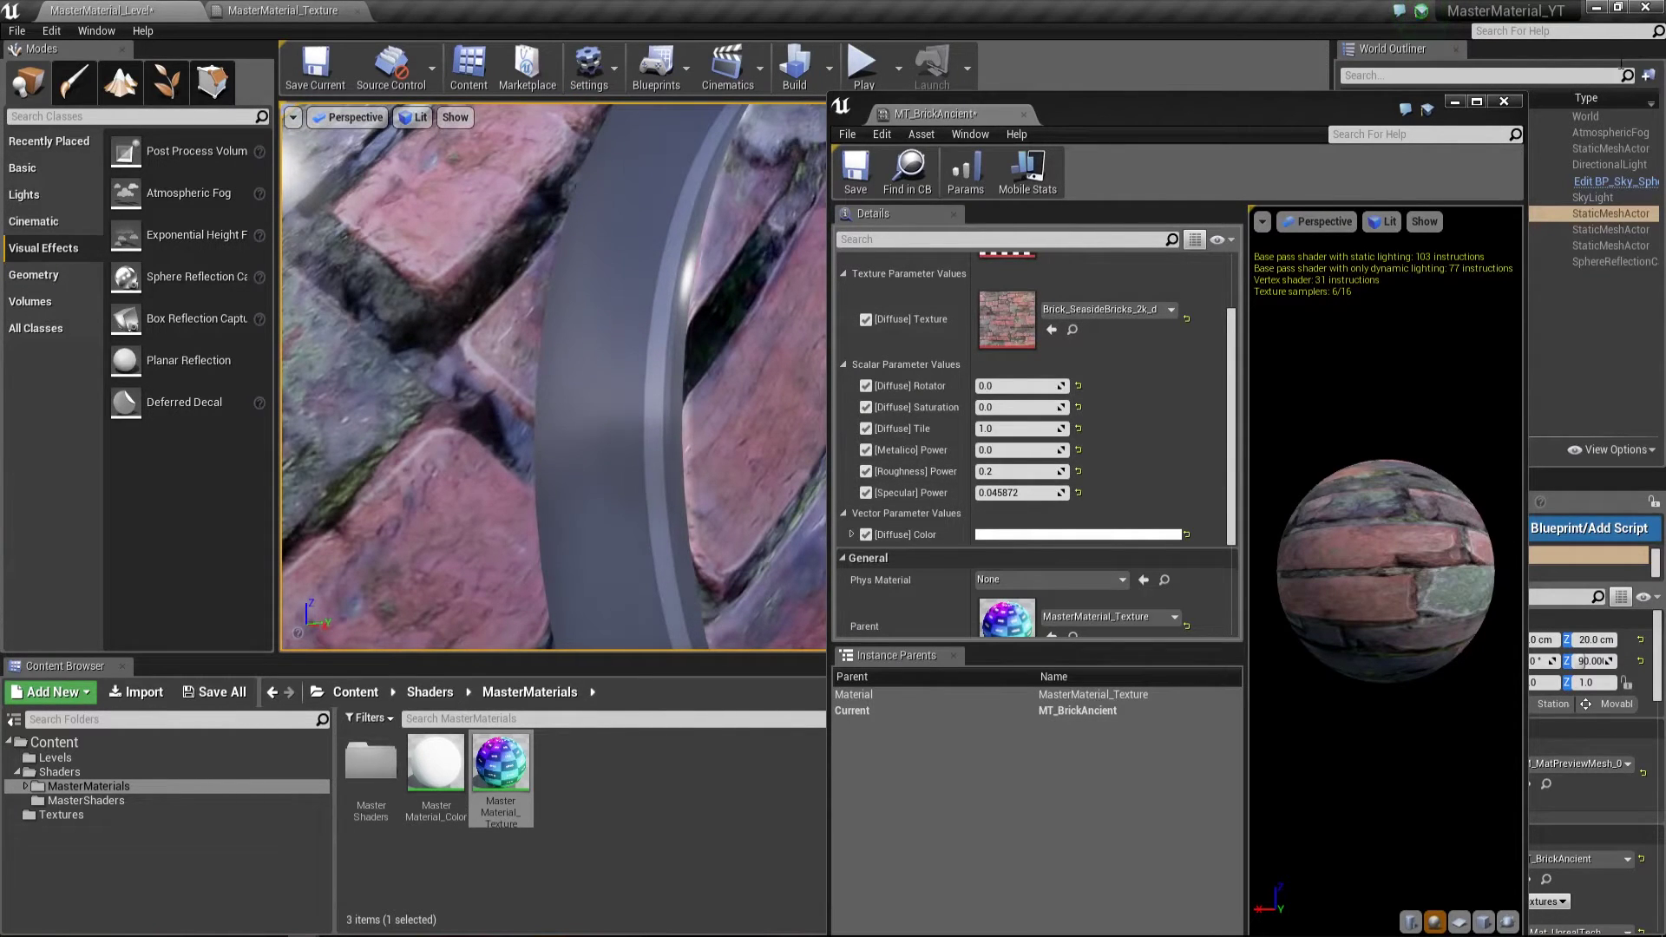
Close the instance editor and frame the specular nodes in the MasterMaterial_Texture graph
click(1506, 102)
click(283, 11)
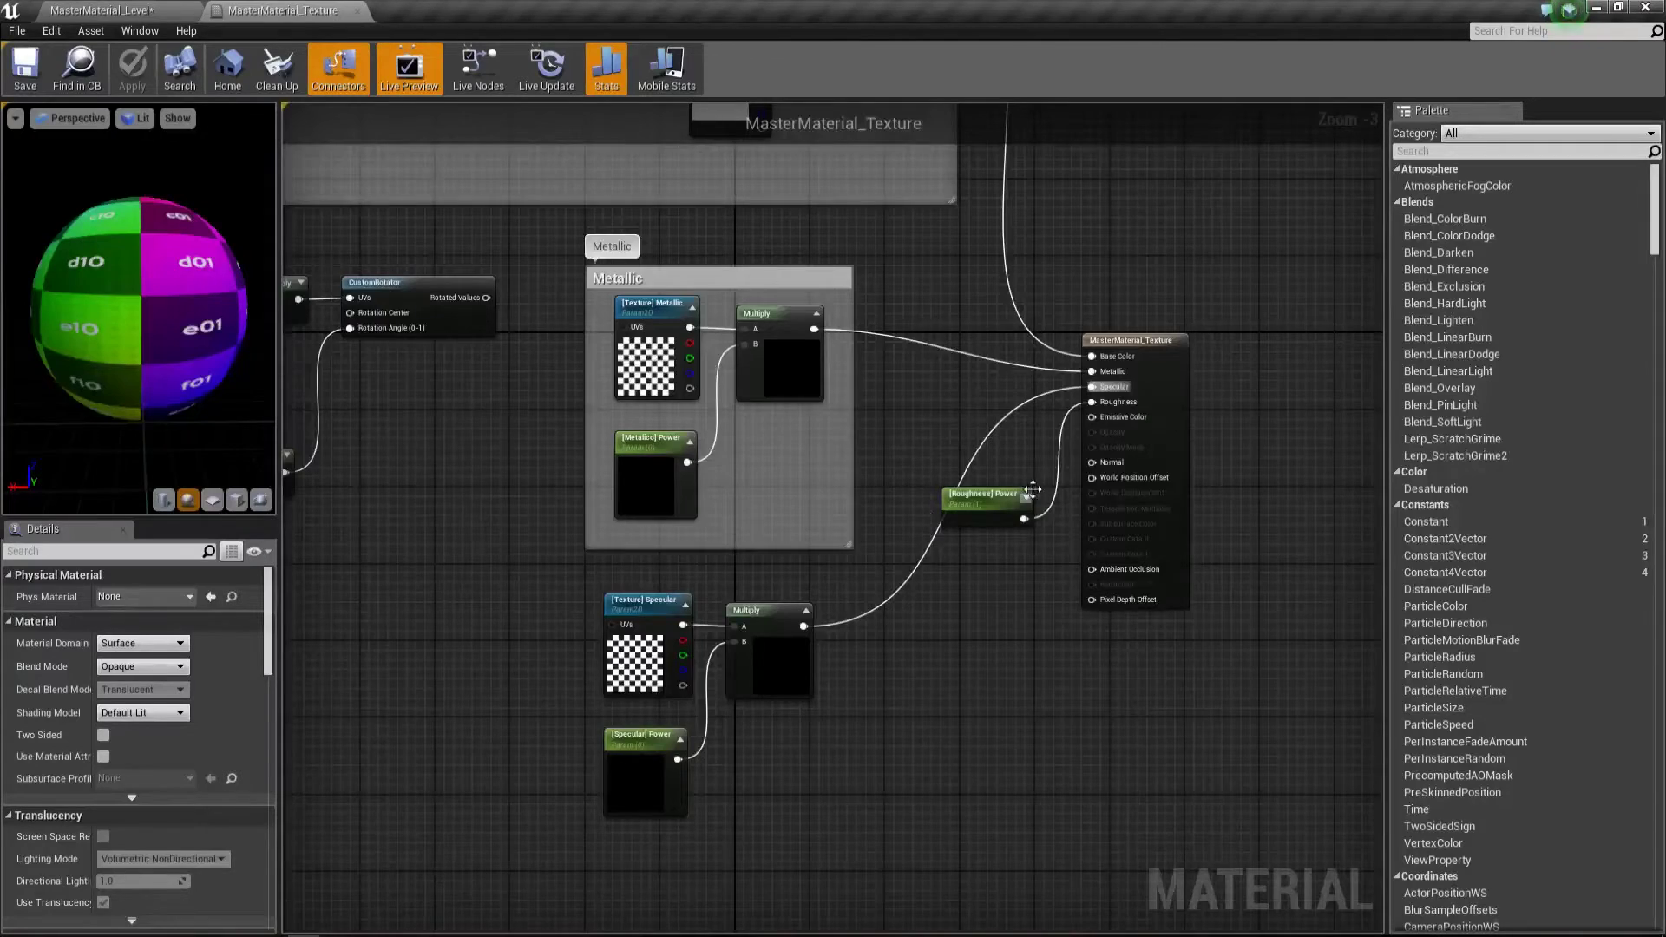
scroll(1033, 490, up, 3)
mouse_move(1033, 490)
right_down()
mouse_move(827, 602)
mouse_move(876, 486)
right_up()
scroll(827, 602, down, 2)
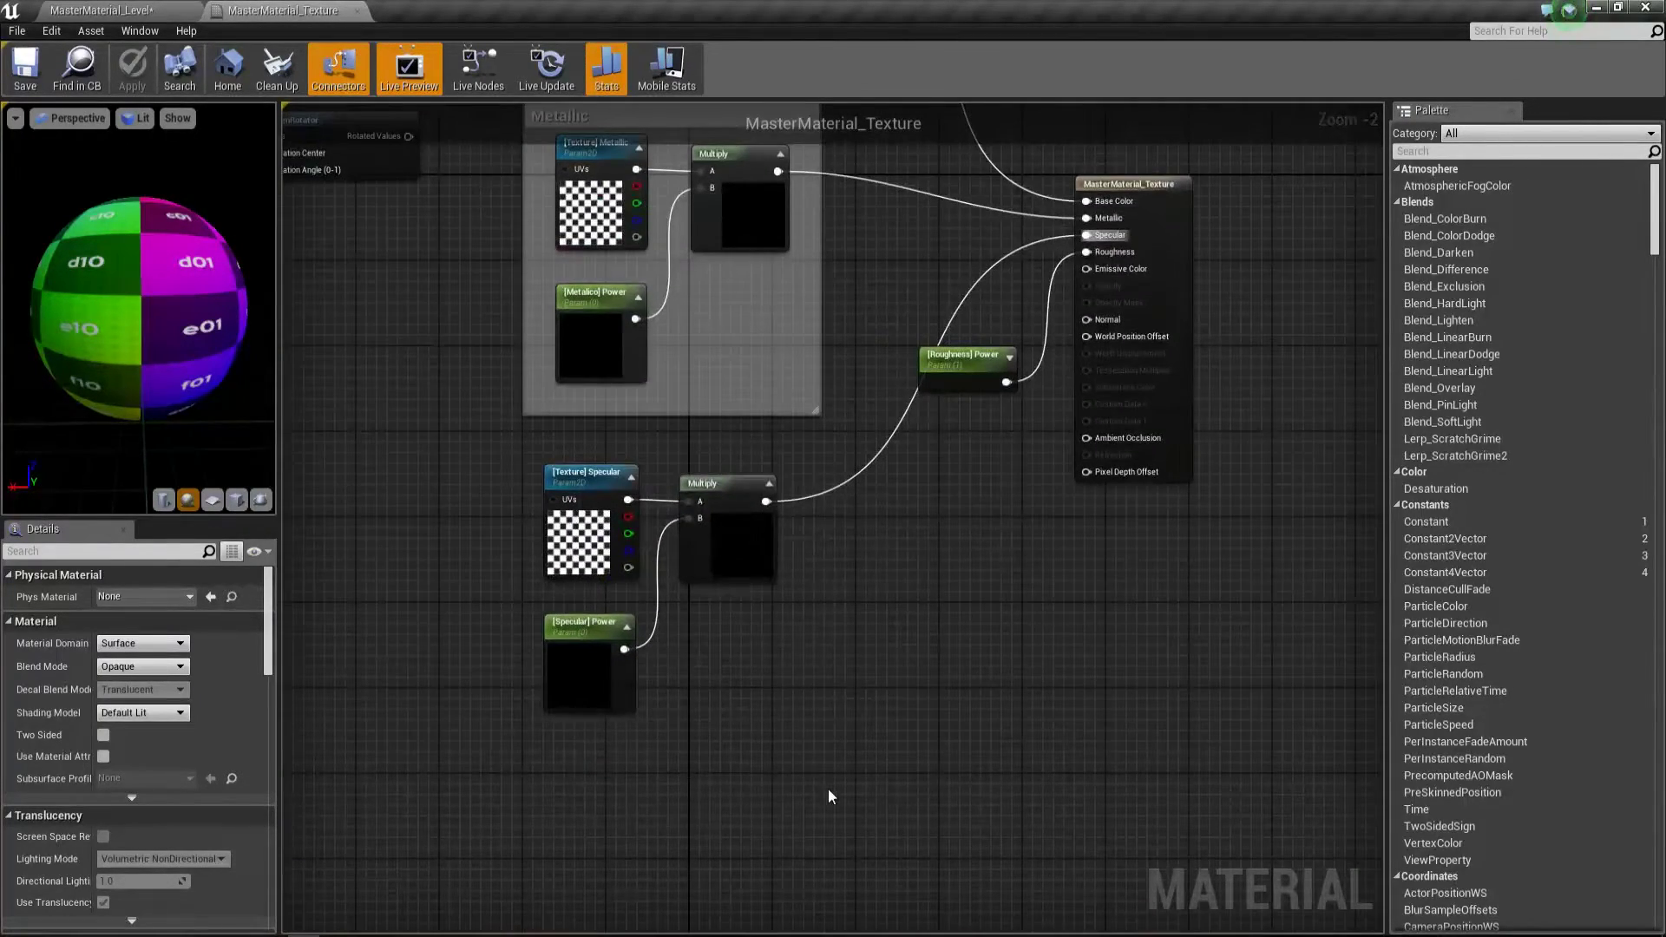
Copy-paste the specular branch below the original and wire the new Multiply into Roughness
drag(829, 796, 533, 455)
key(ctrl+c)
key(ctrl+v)
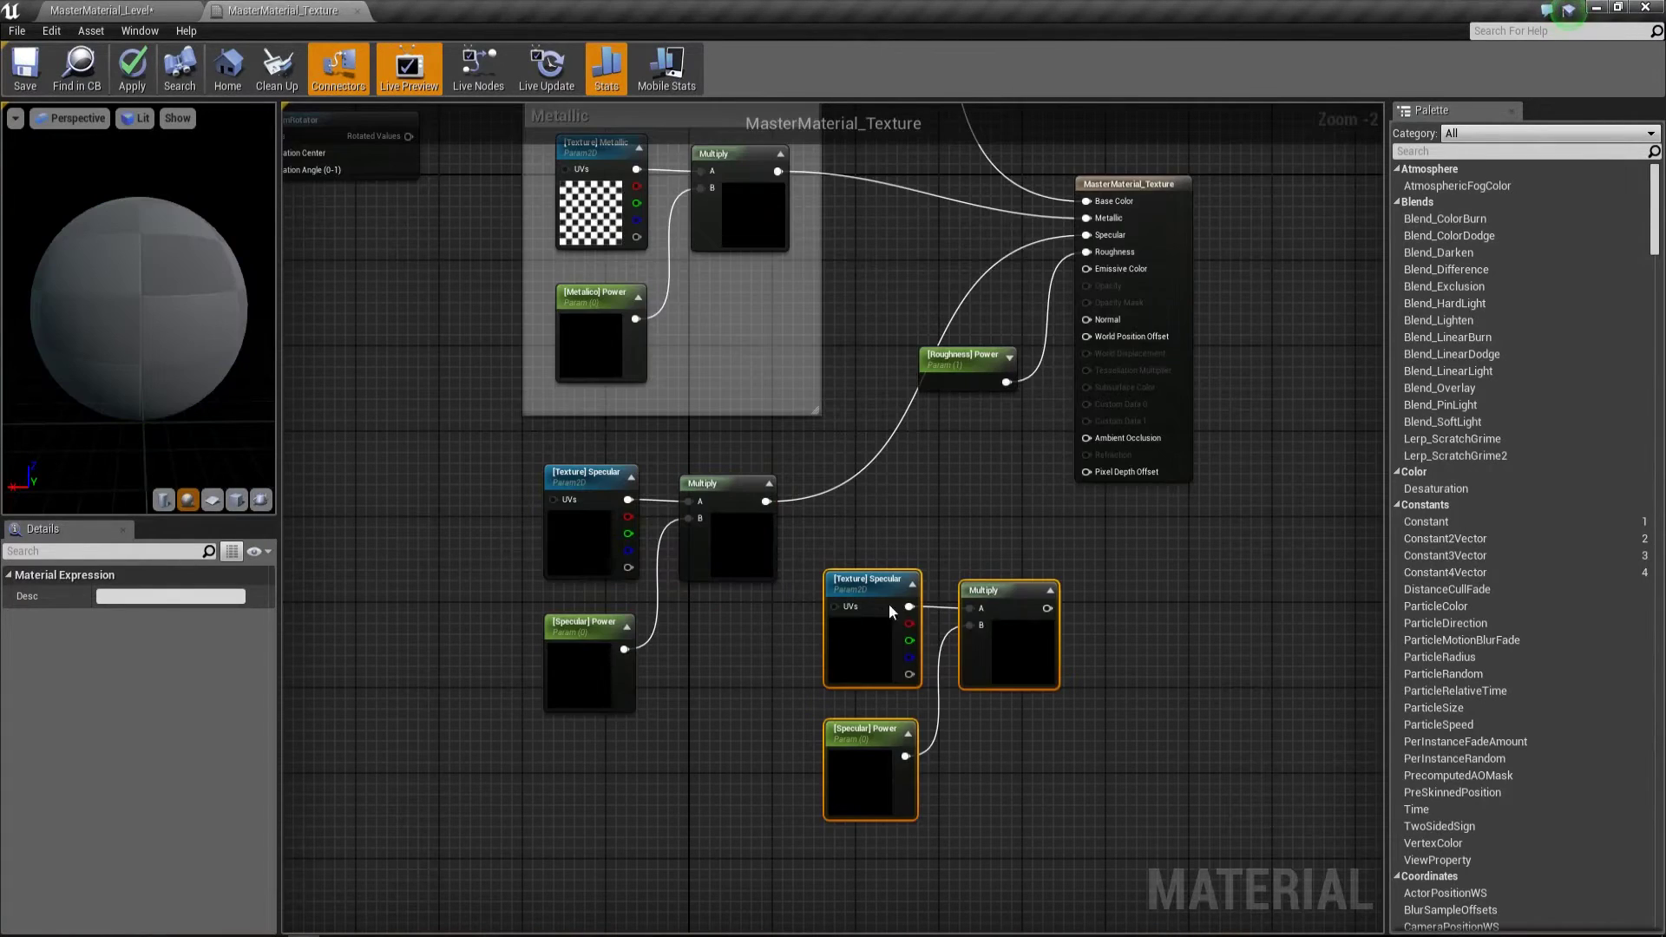
drag(891, 612, 610, 772)
mouse_move(766, 768)
mouse_down()
mouse_move(1050, 346)
mouse_move(1064, 261)
mouse_up()
right_drag(839, 721, 853, 523)
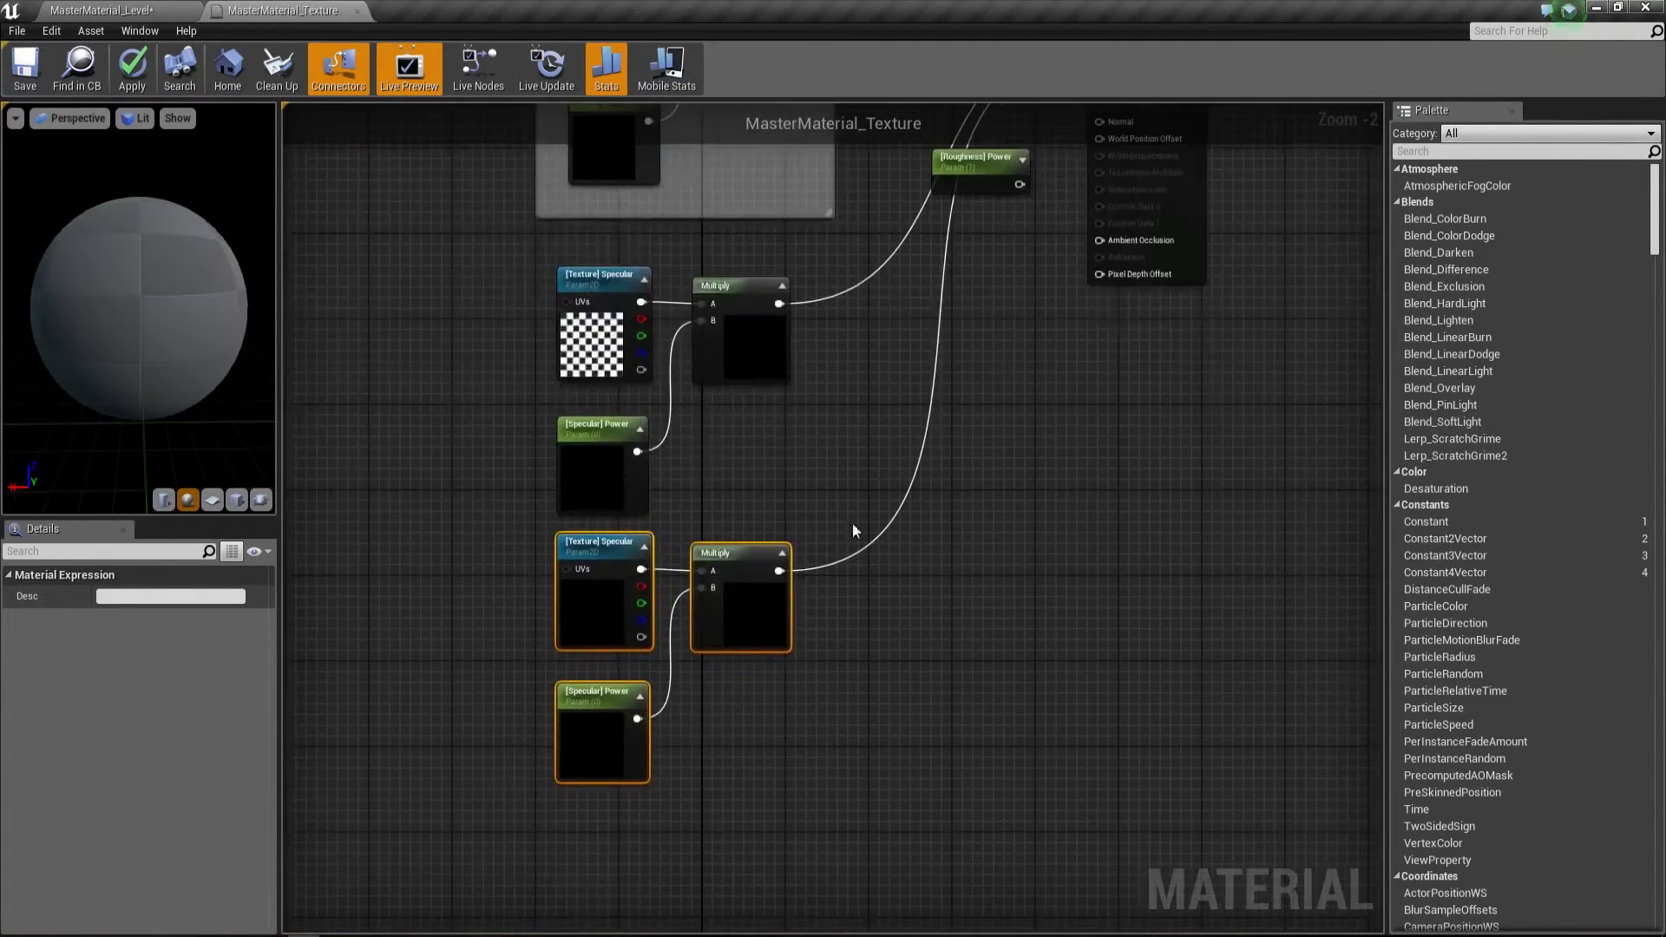
scroll(622, 580, up, 2)
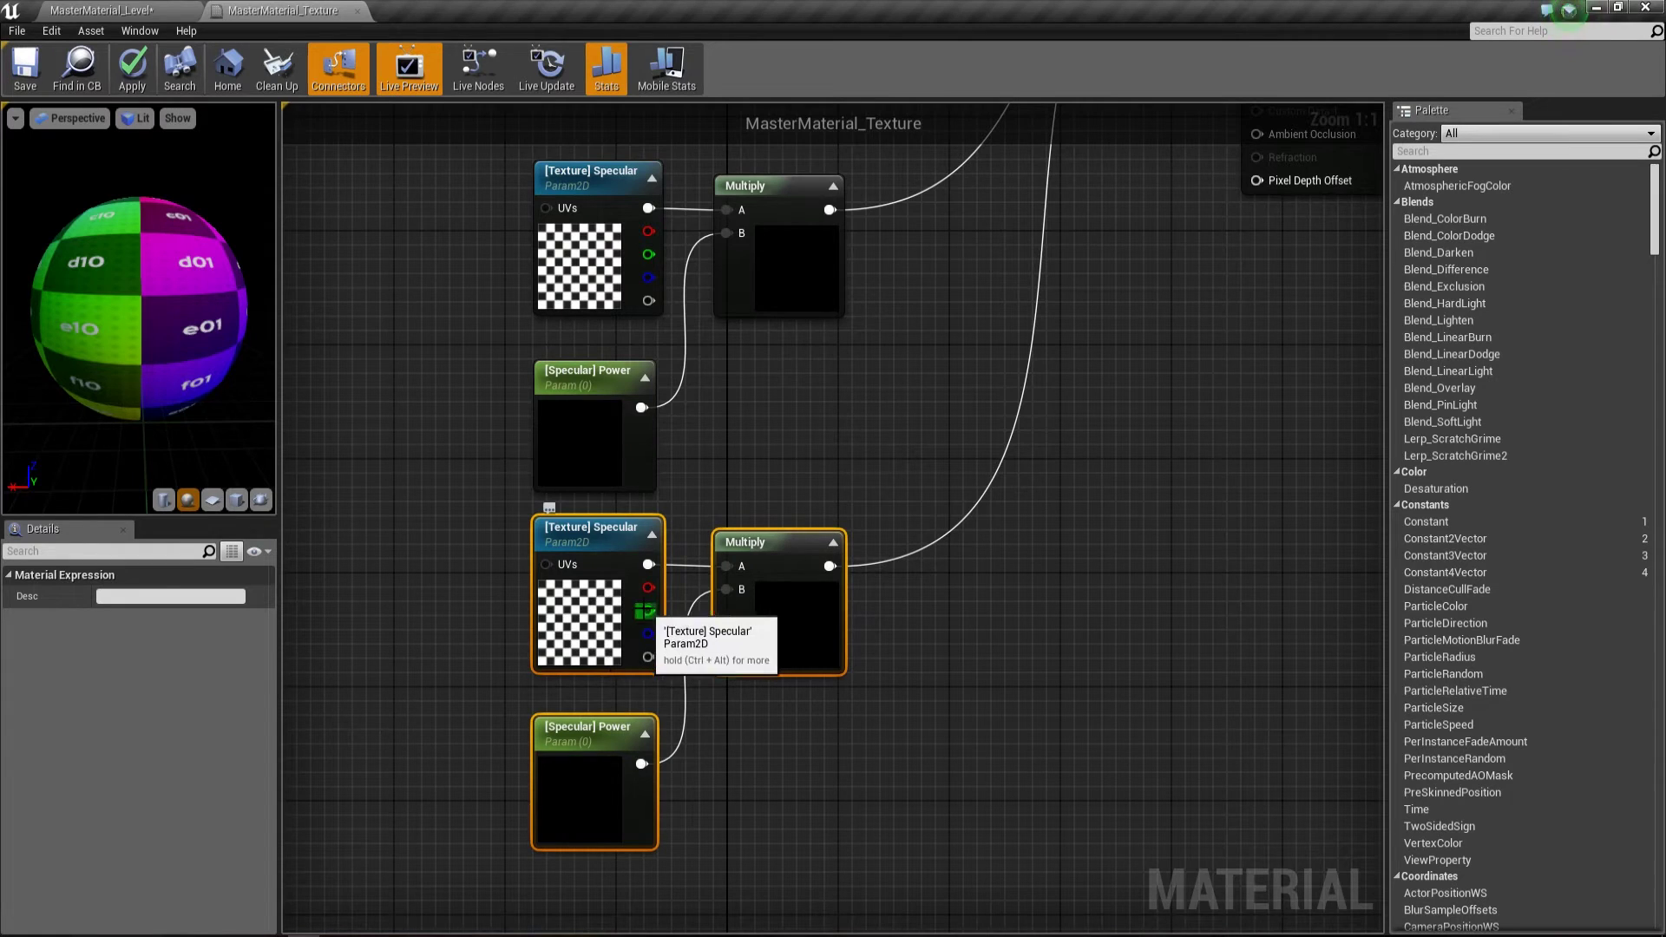
Rename the copied texture parameter to [Texture] Roughness
click(579, 542)
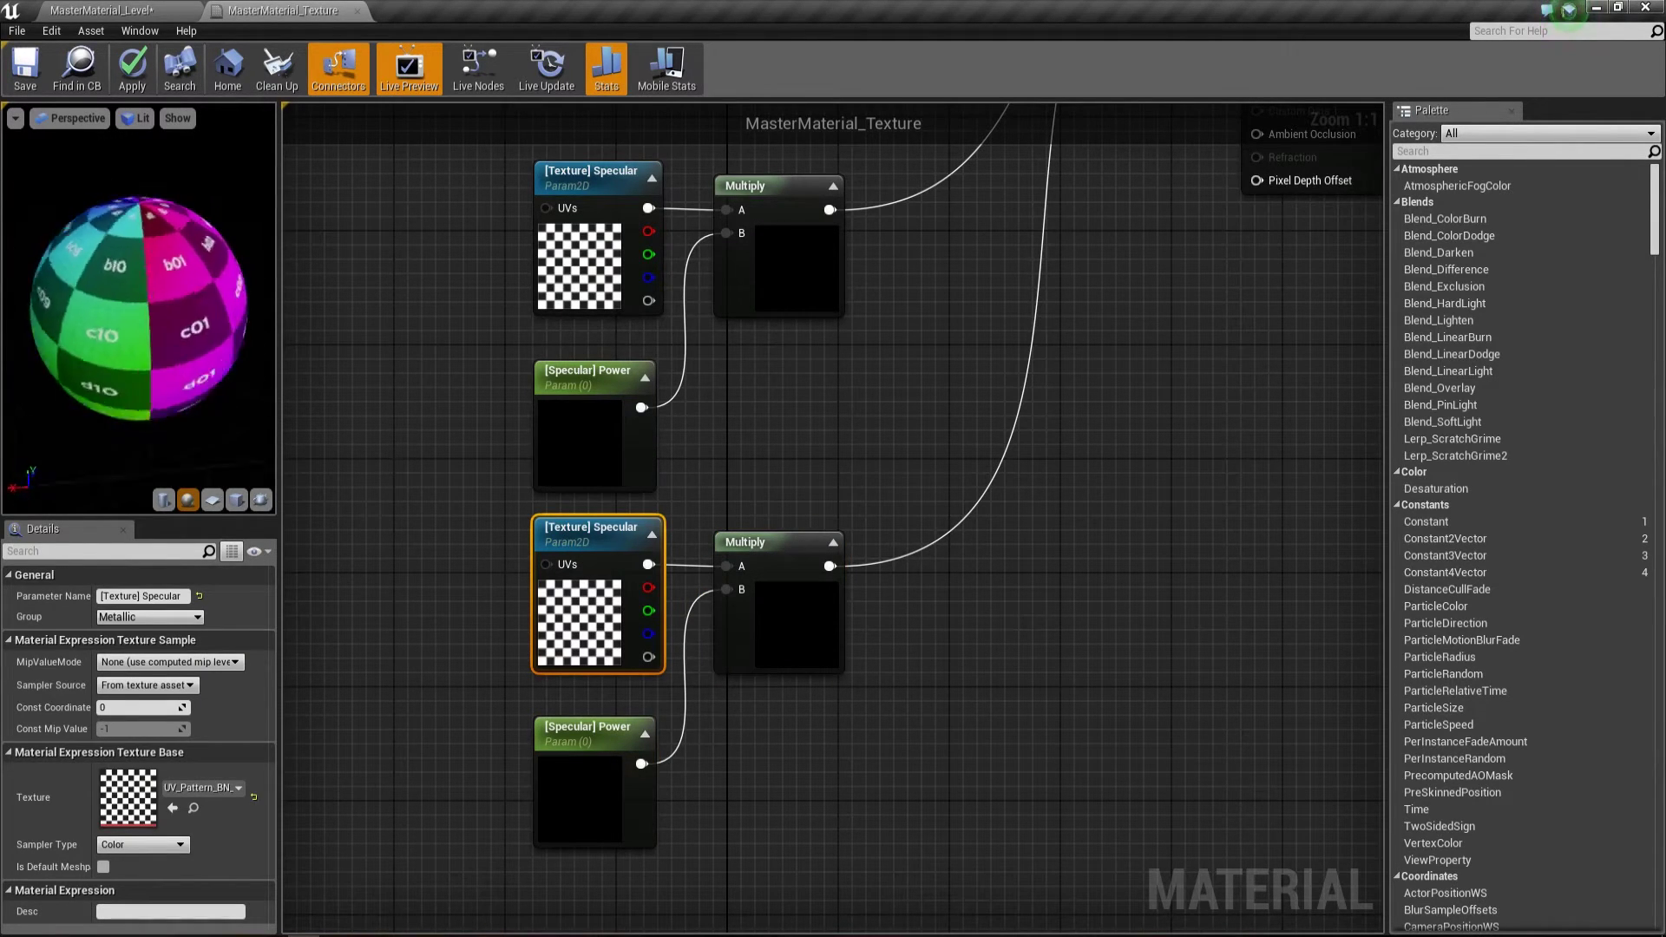
mouse_move(1024, 465)
right_down()
mouse_move(879, 521)
mouse_move(940, 434)
right_up()
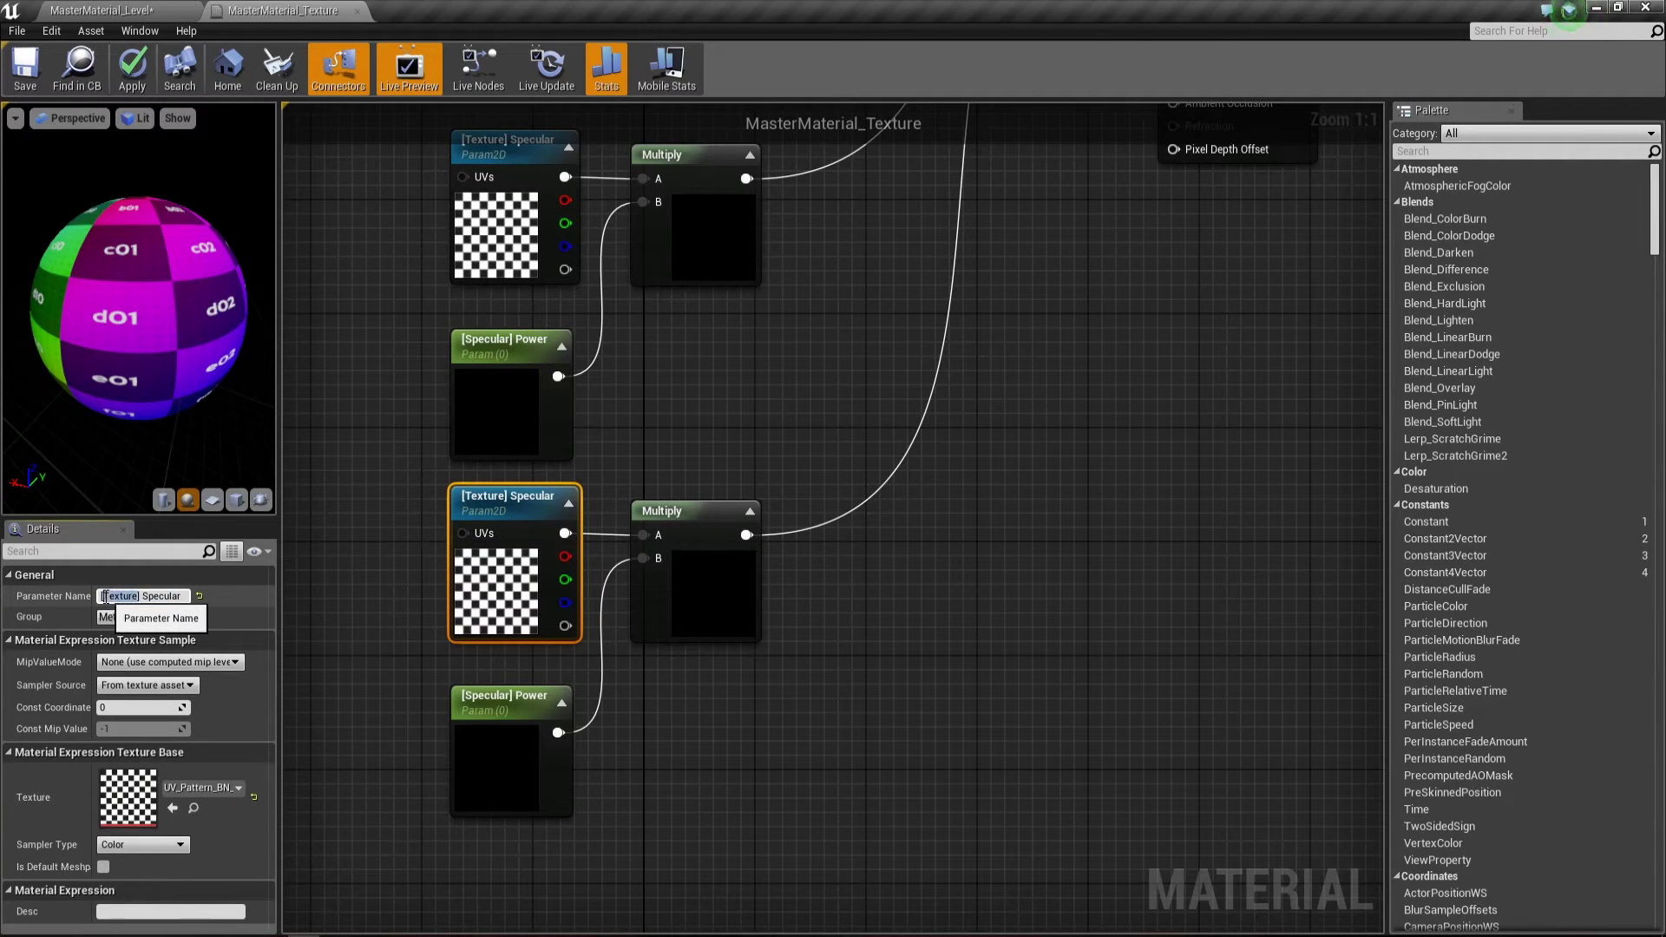
text(Roughness)
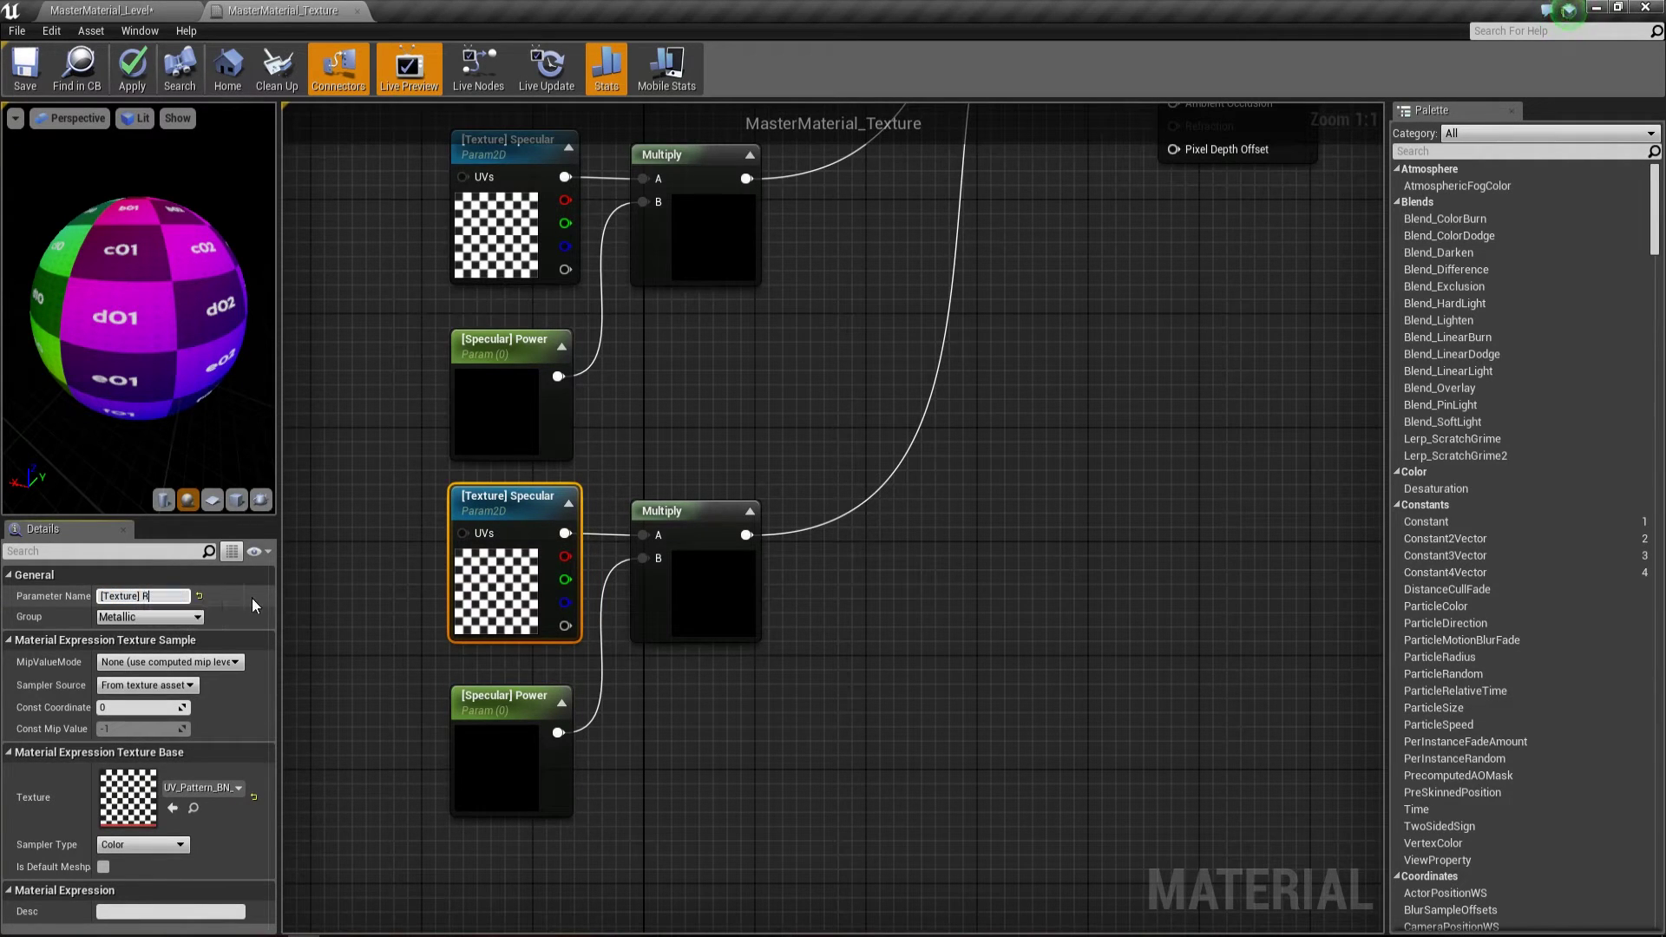
key(Return)
Rename the copied power parameter to [Specular] Roughness, save the material and return to the level
click(508, 705)
click(147, 683)
drag(147, 683, 187, 682)
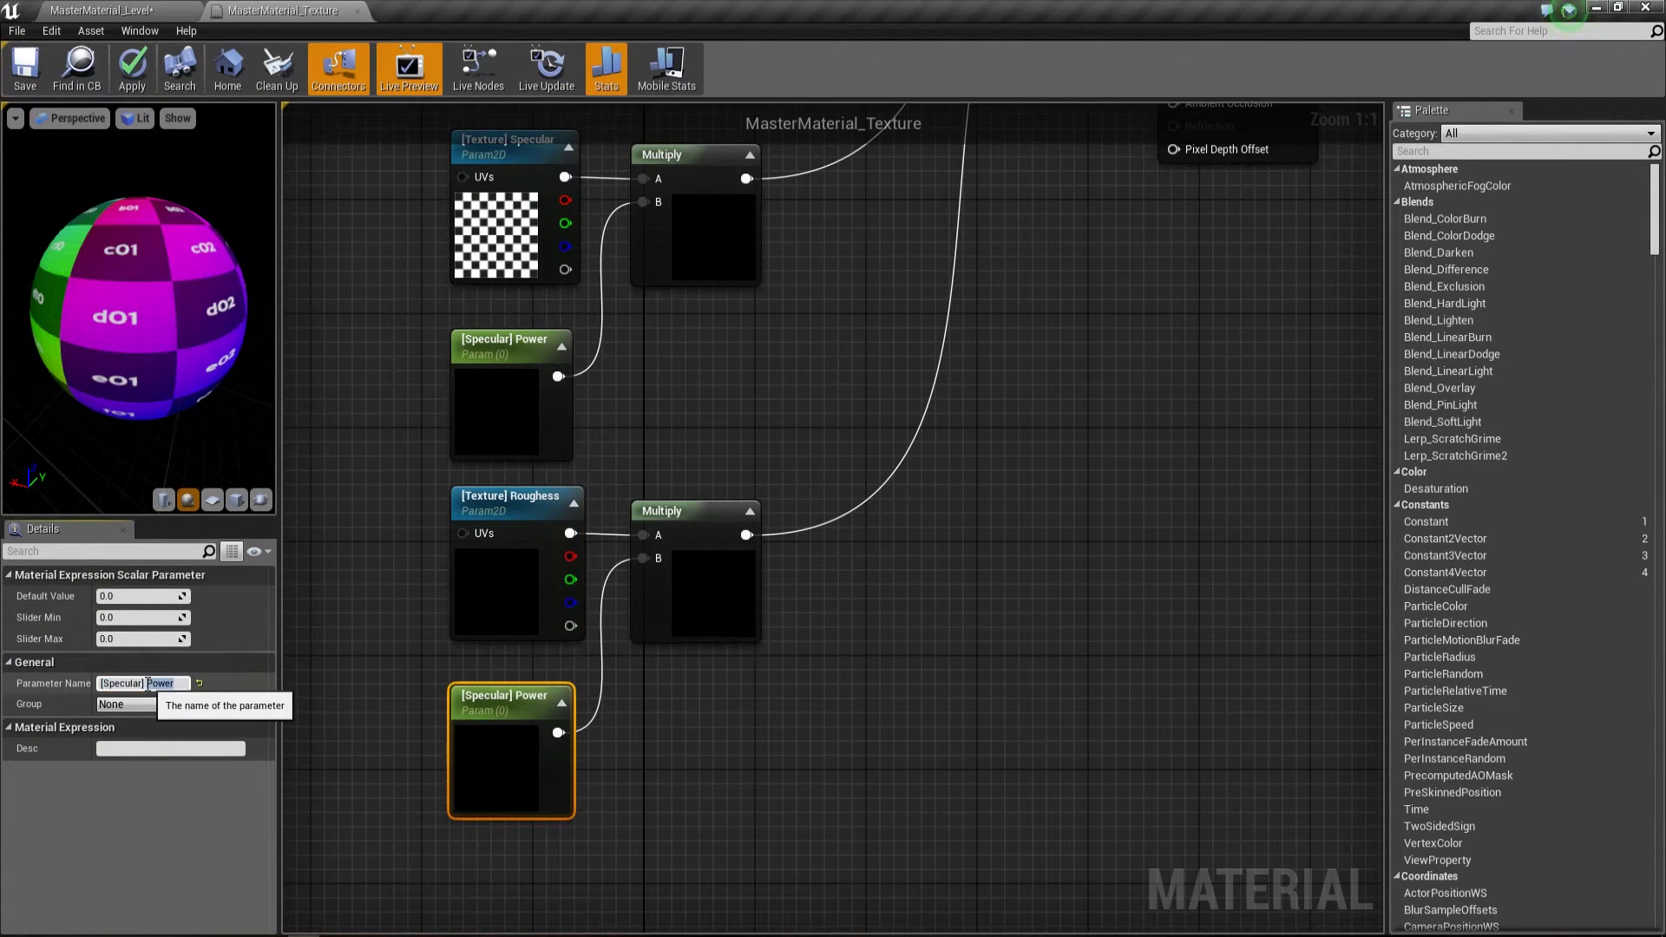
text(Roughness)
key(Return)
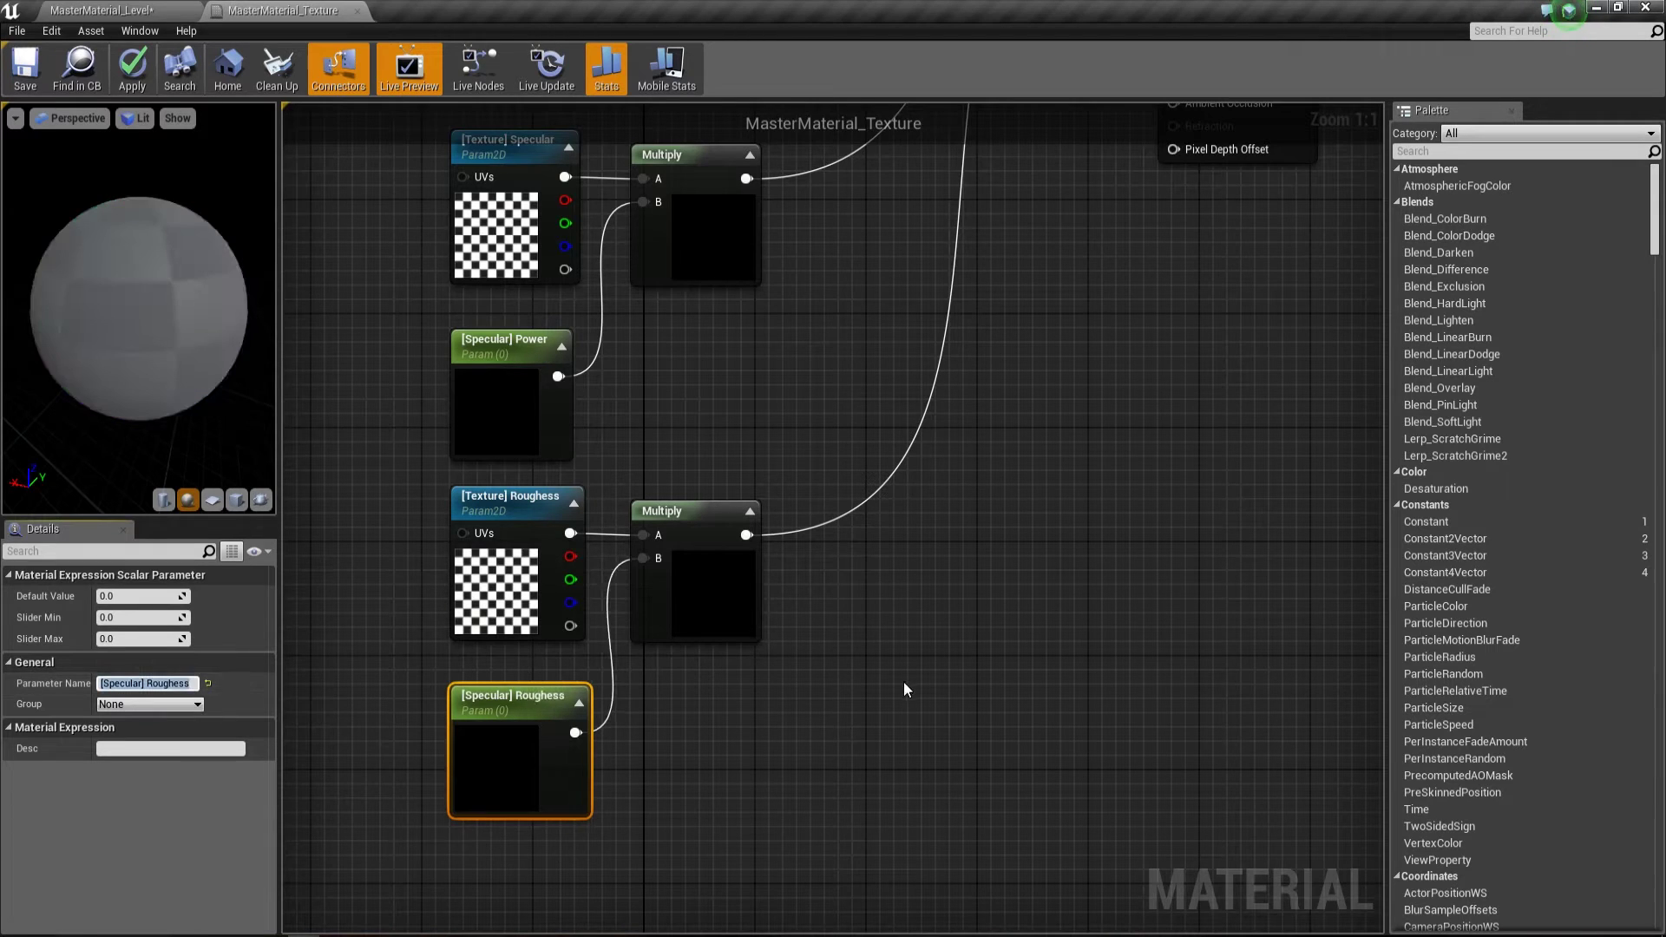
click(26, 84)
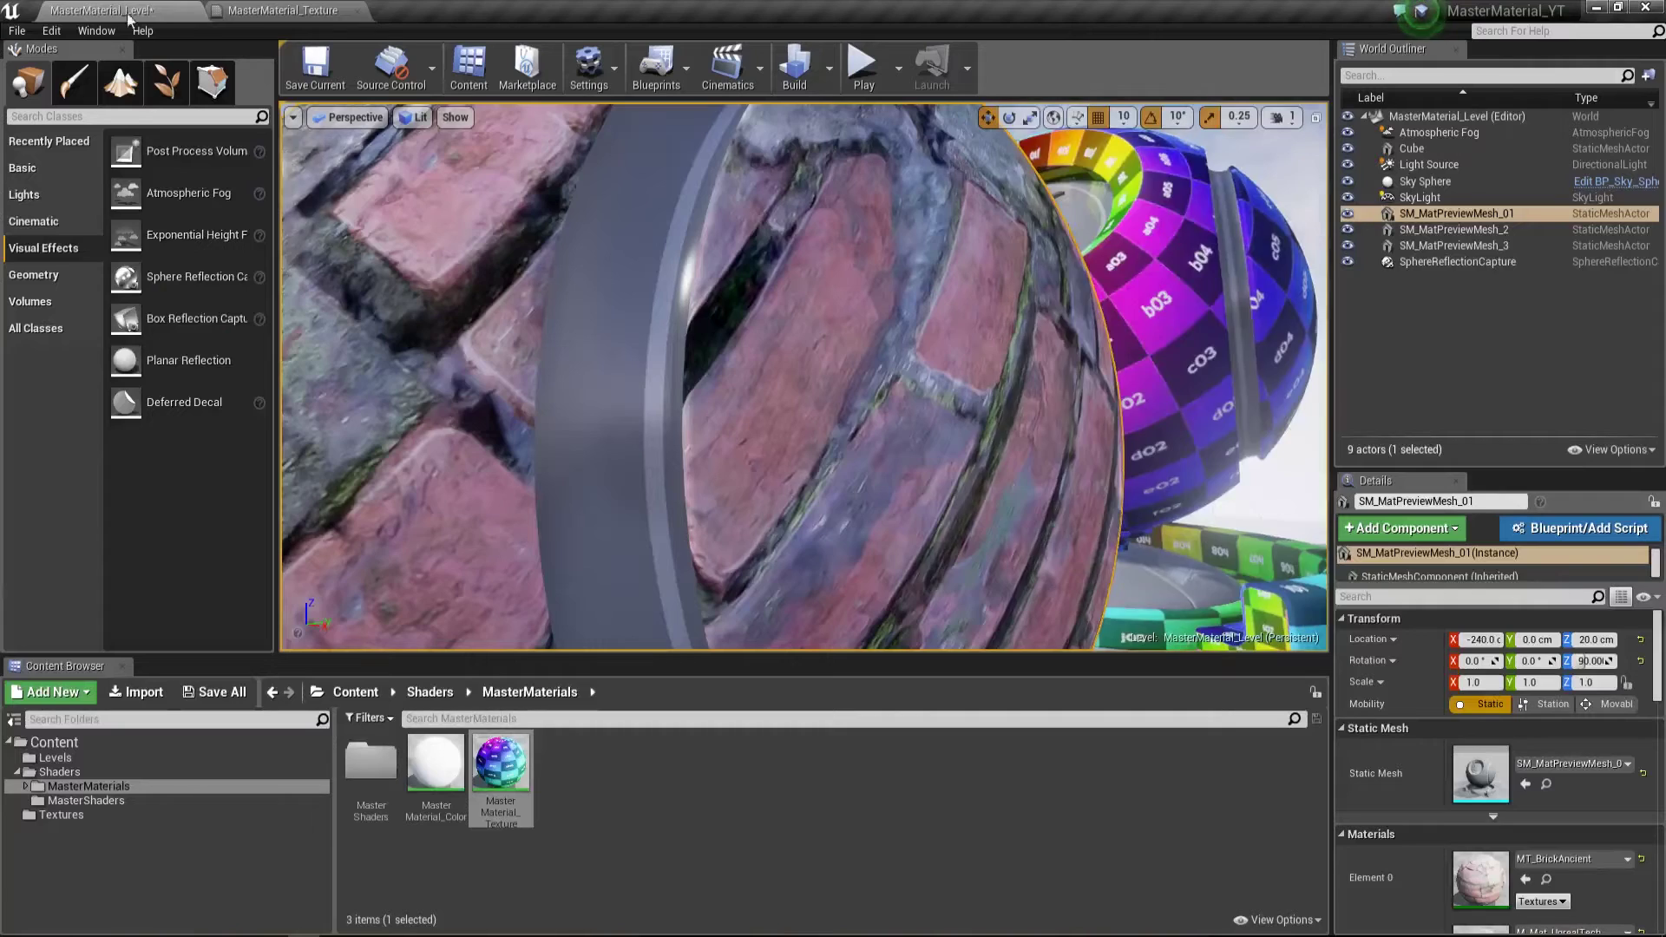
click(95, 10)
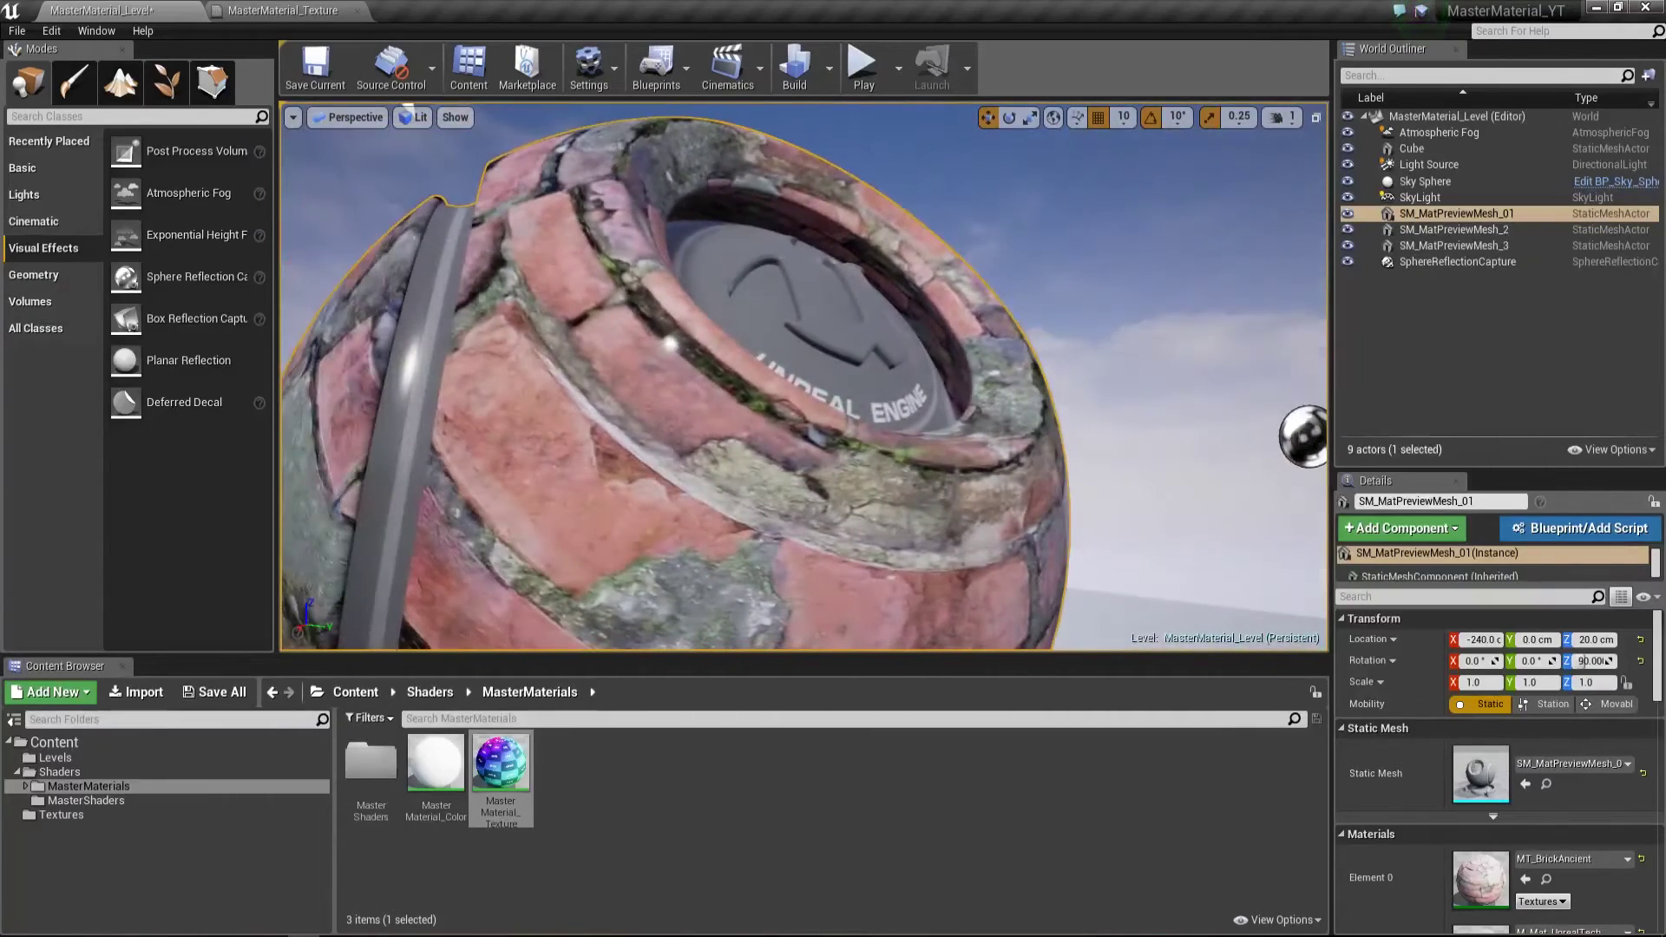
Open MT_BrickAncient as a floating window and enable the [Texture] Roughness override
double_click(1493, 892)
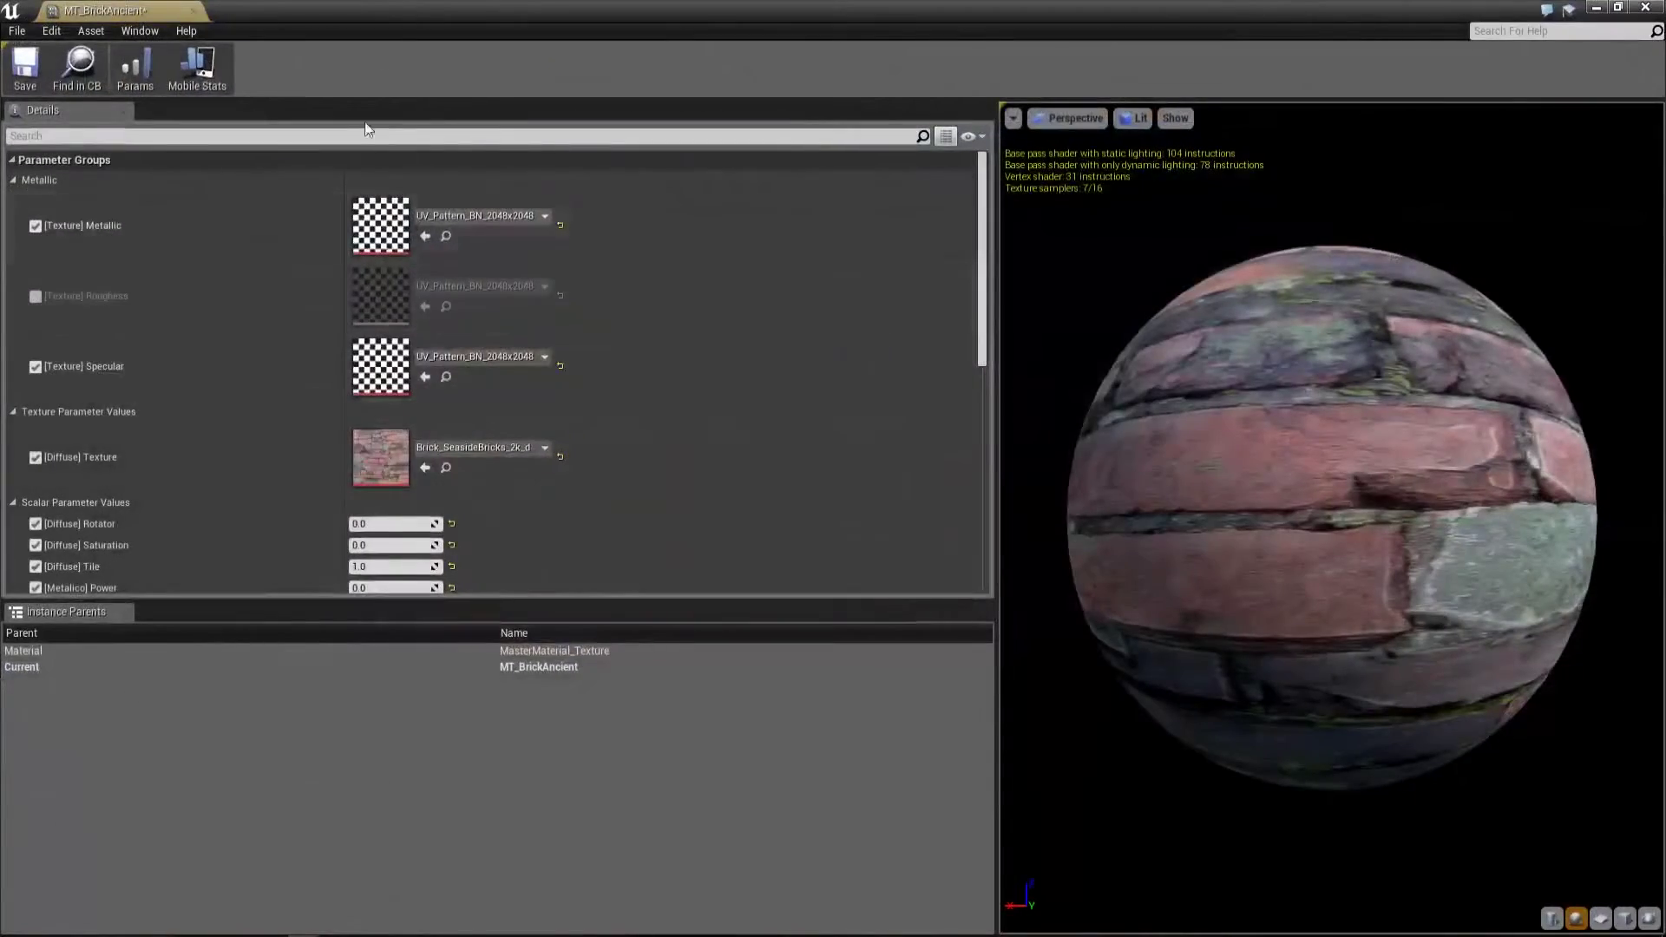
drag(825, 11, 1115, 86)
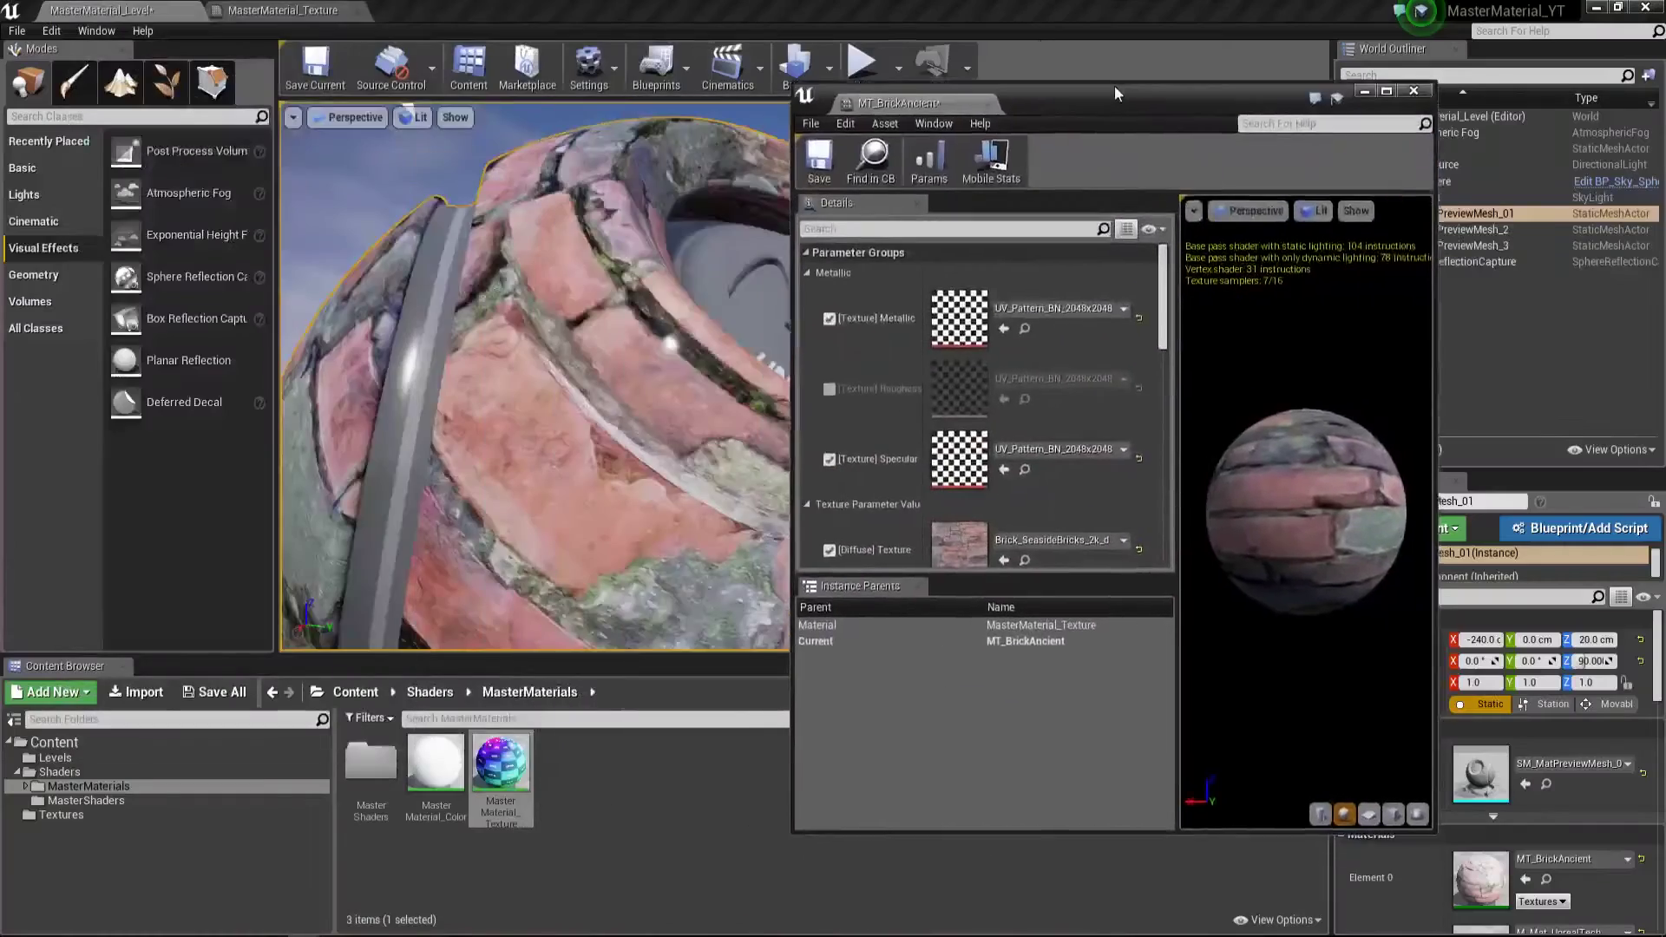
click(826, 364)
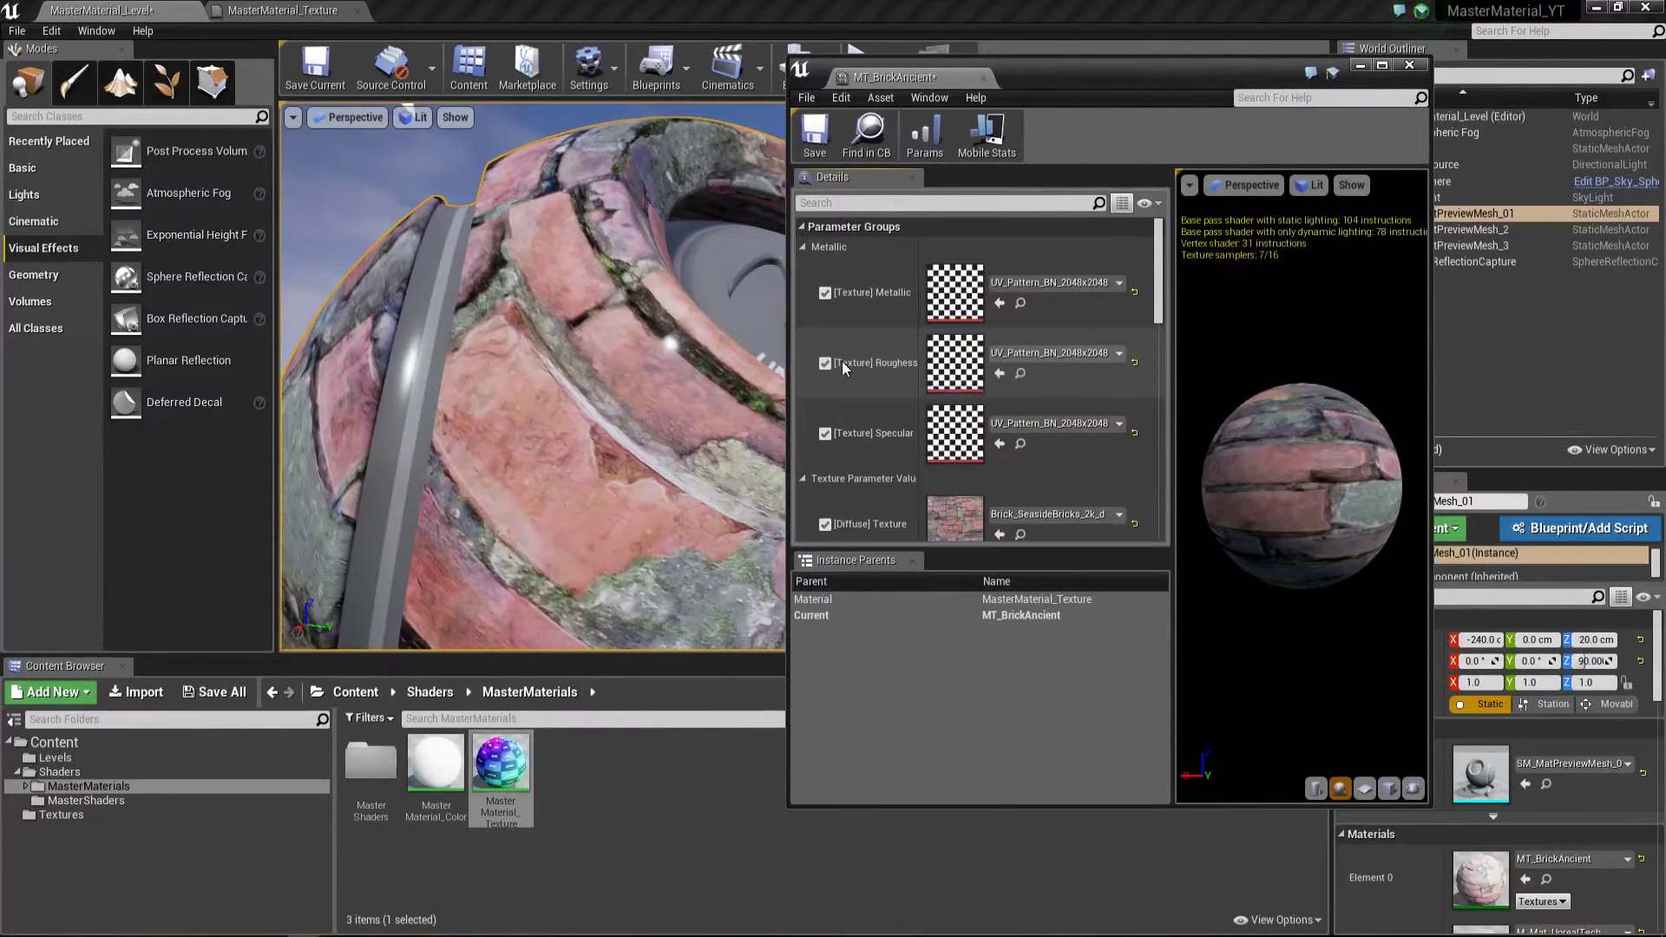
drag(918, 358, 949, 357)
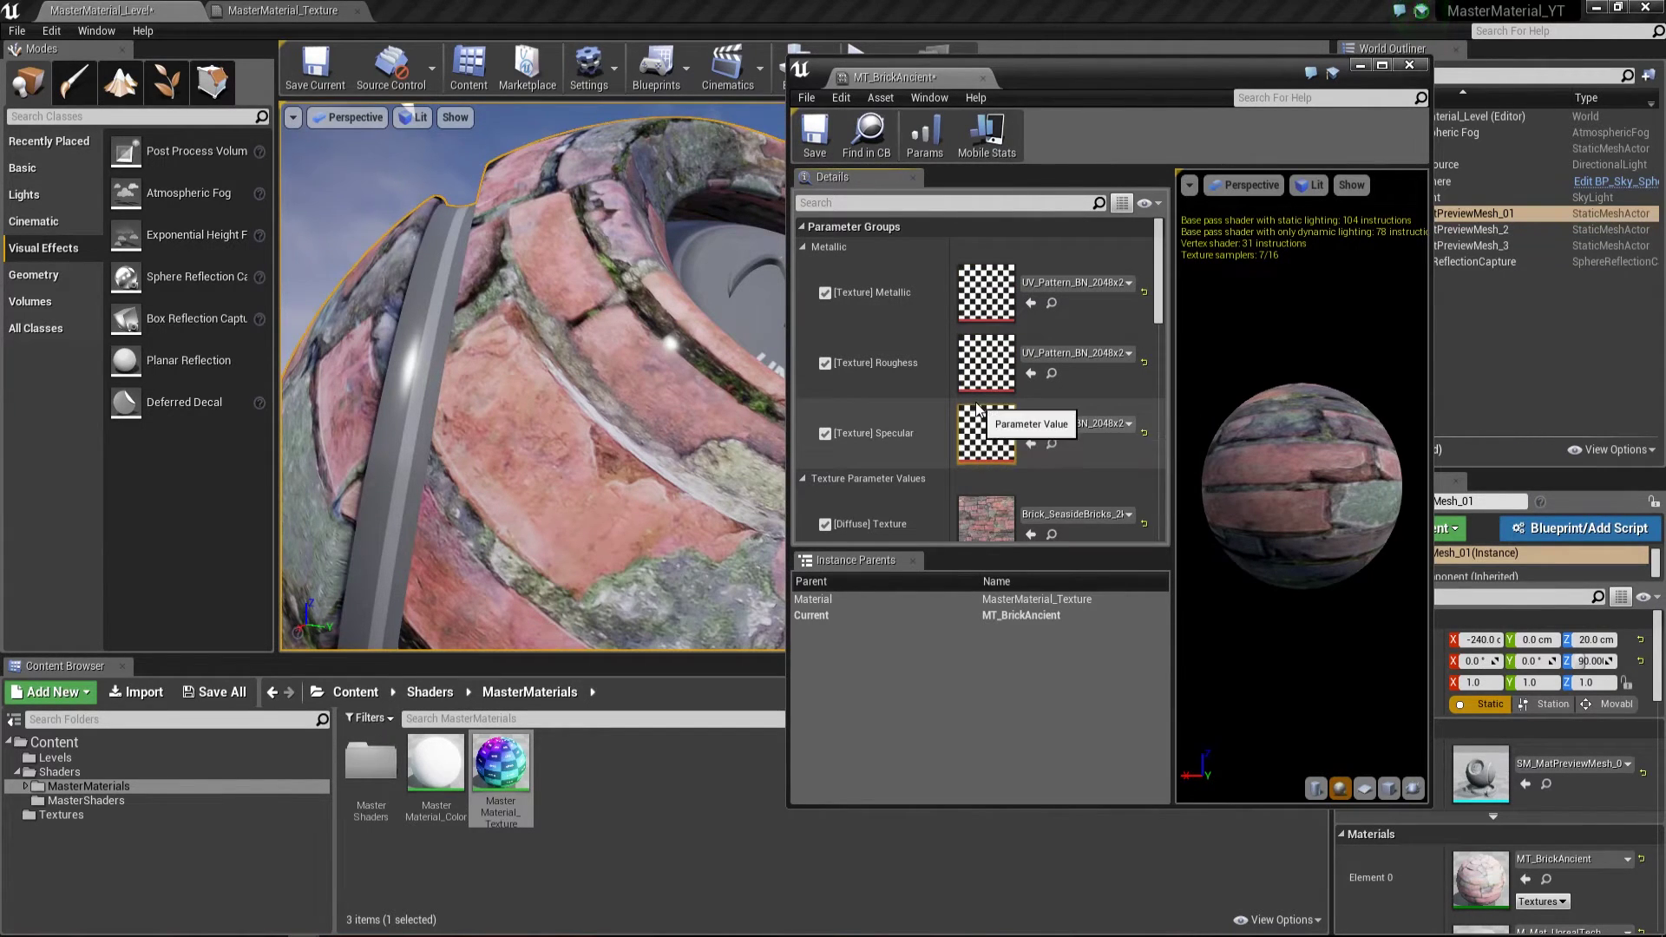
scroll(980, 408, down, 3)
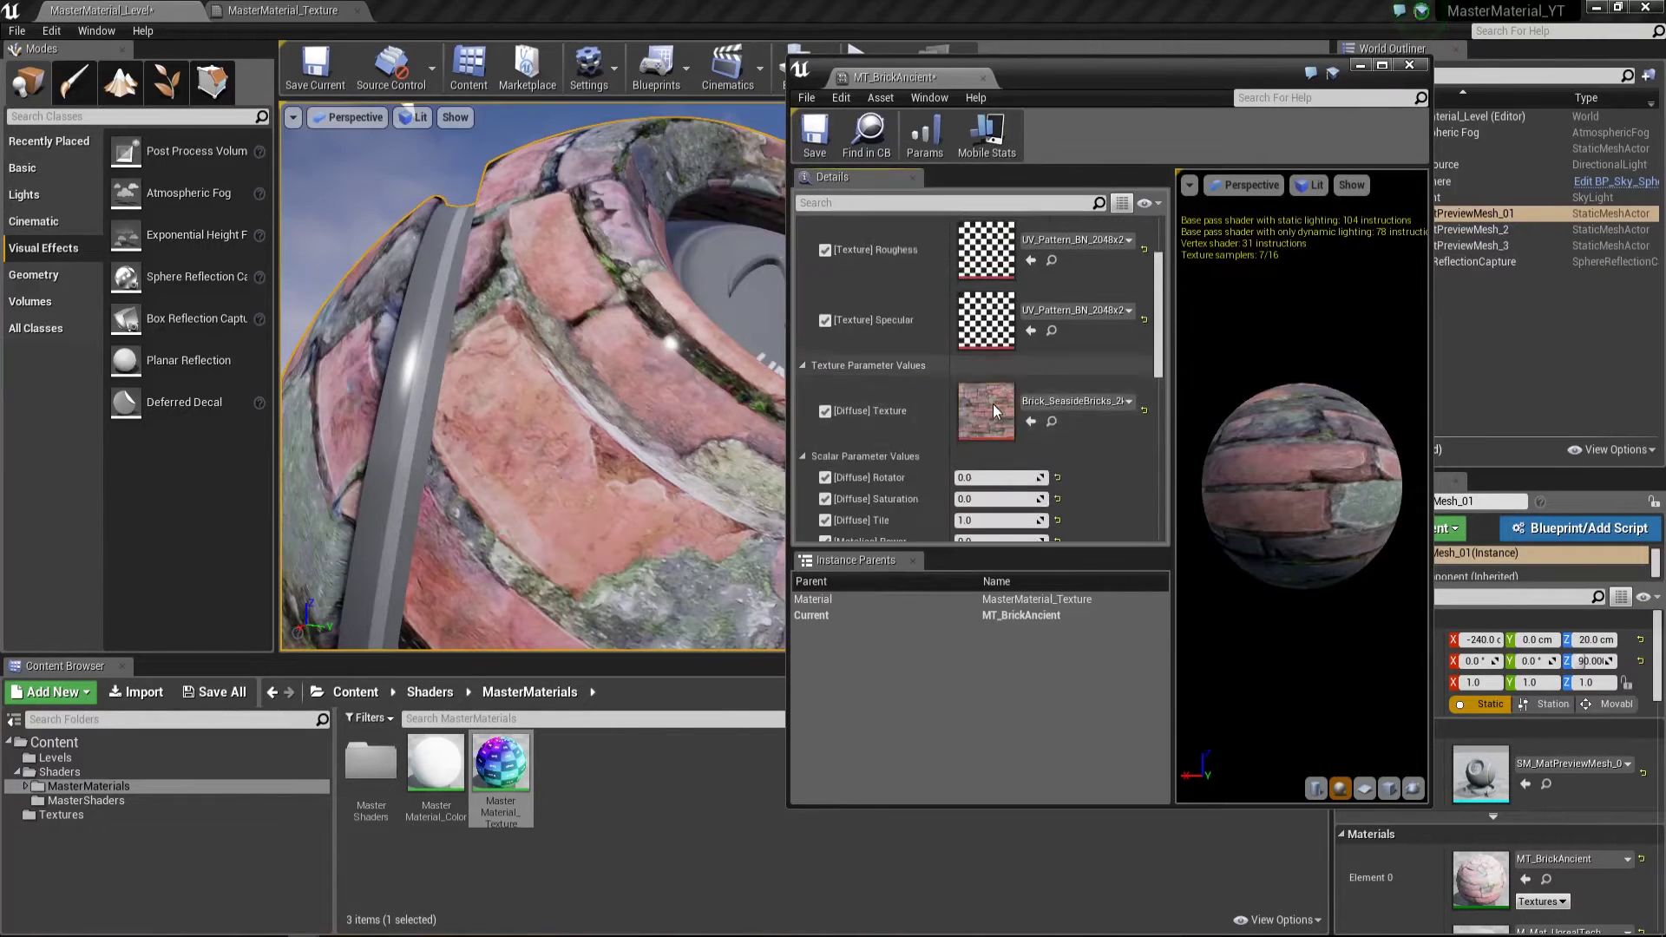
Enable [Specular] Roughness, try 0.3, then settle on 0.0 while inspecting the sphere
click(825, 442)
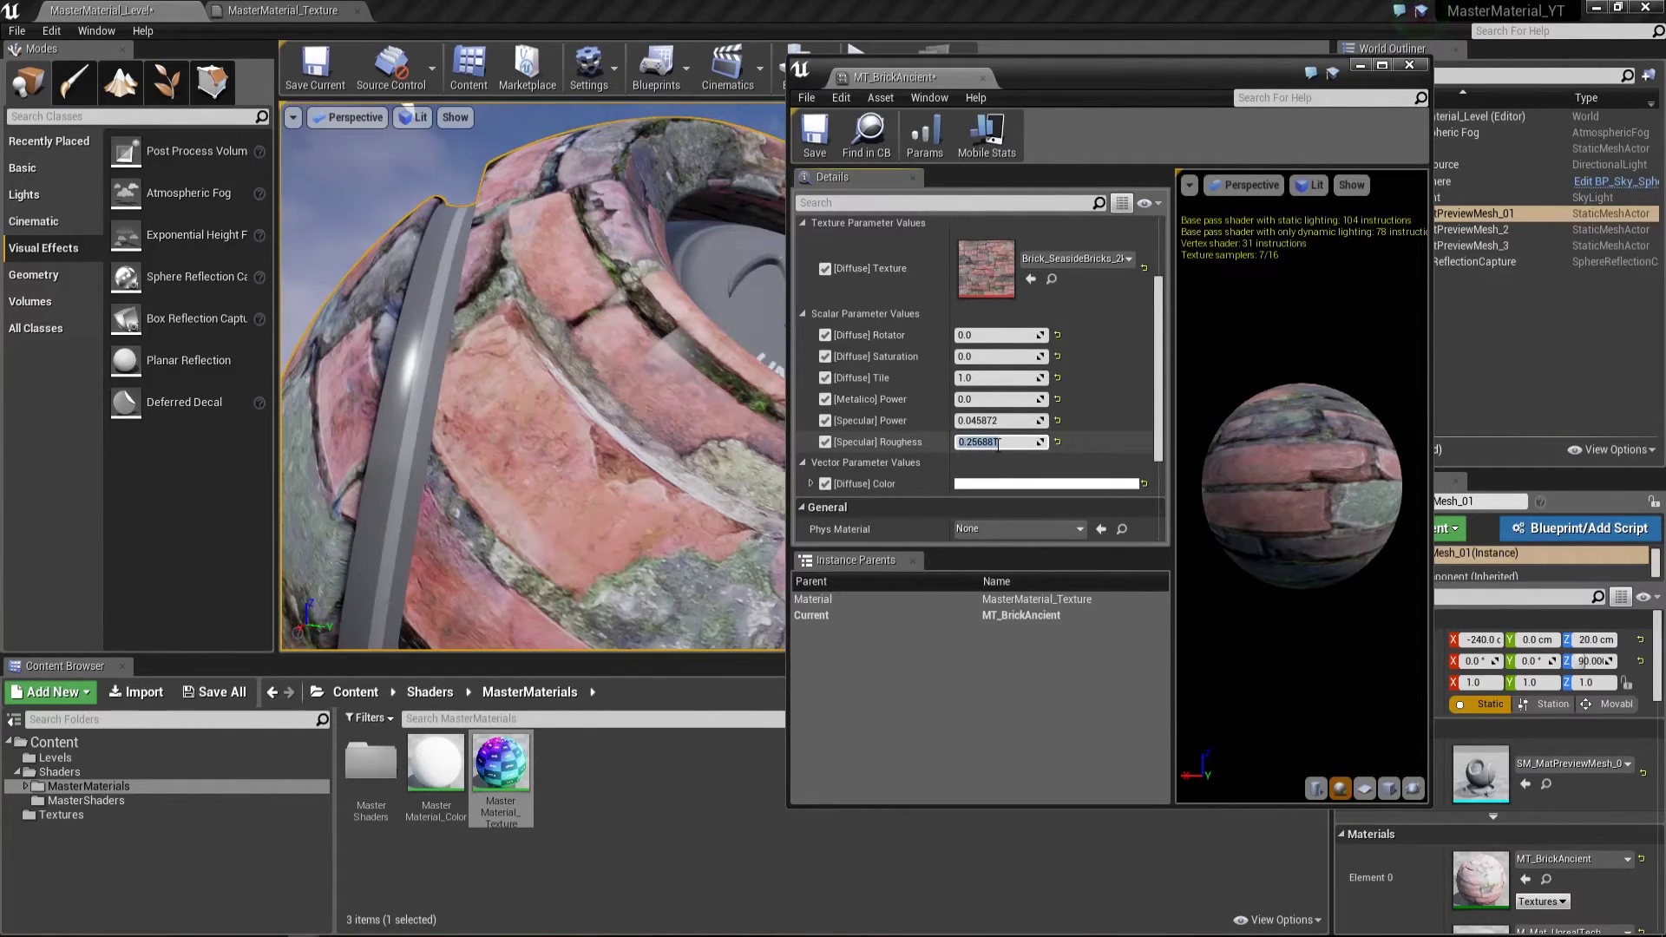
key(Return)
mouse_move(566, 437)
mouse_down()
mouse_move(432, 139)
mouse_move(486, 191)
mouse_up()
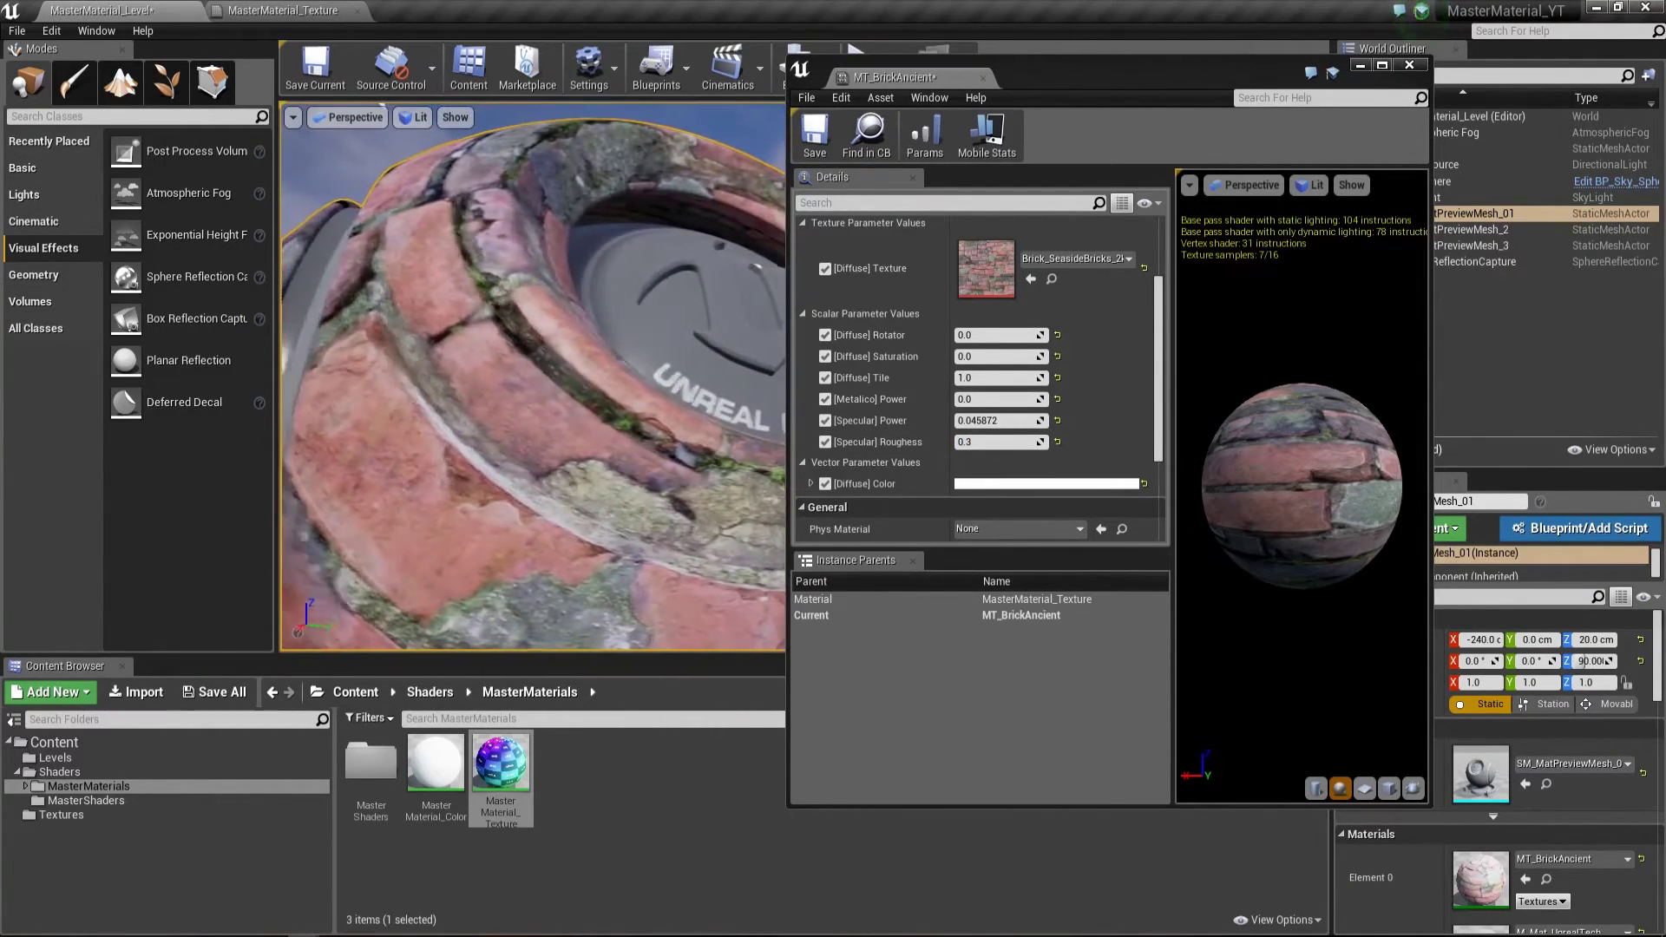
drag(486, 190, 602, 365)
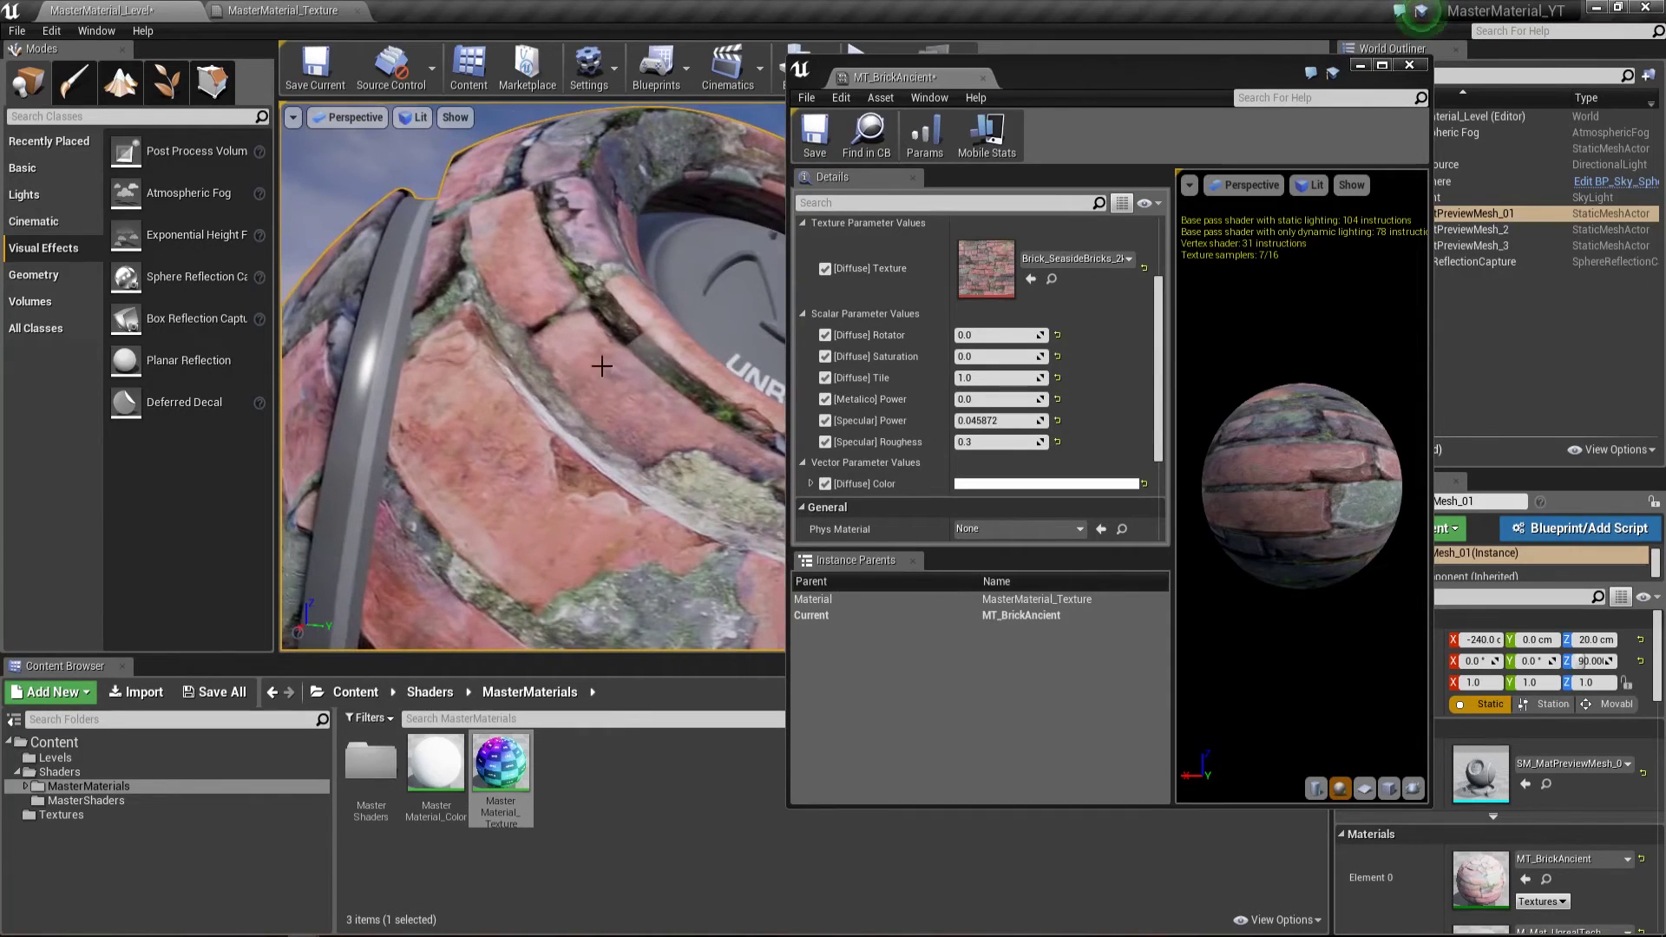
click(1011, 446)
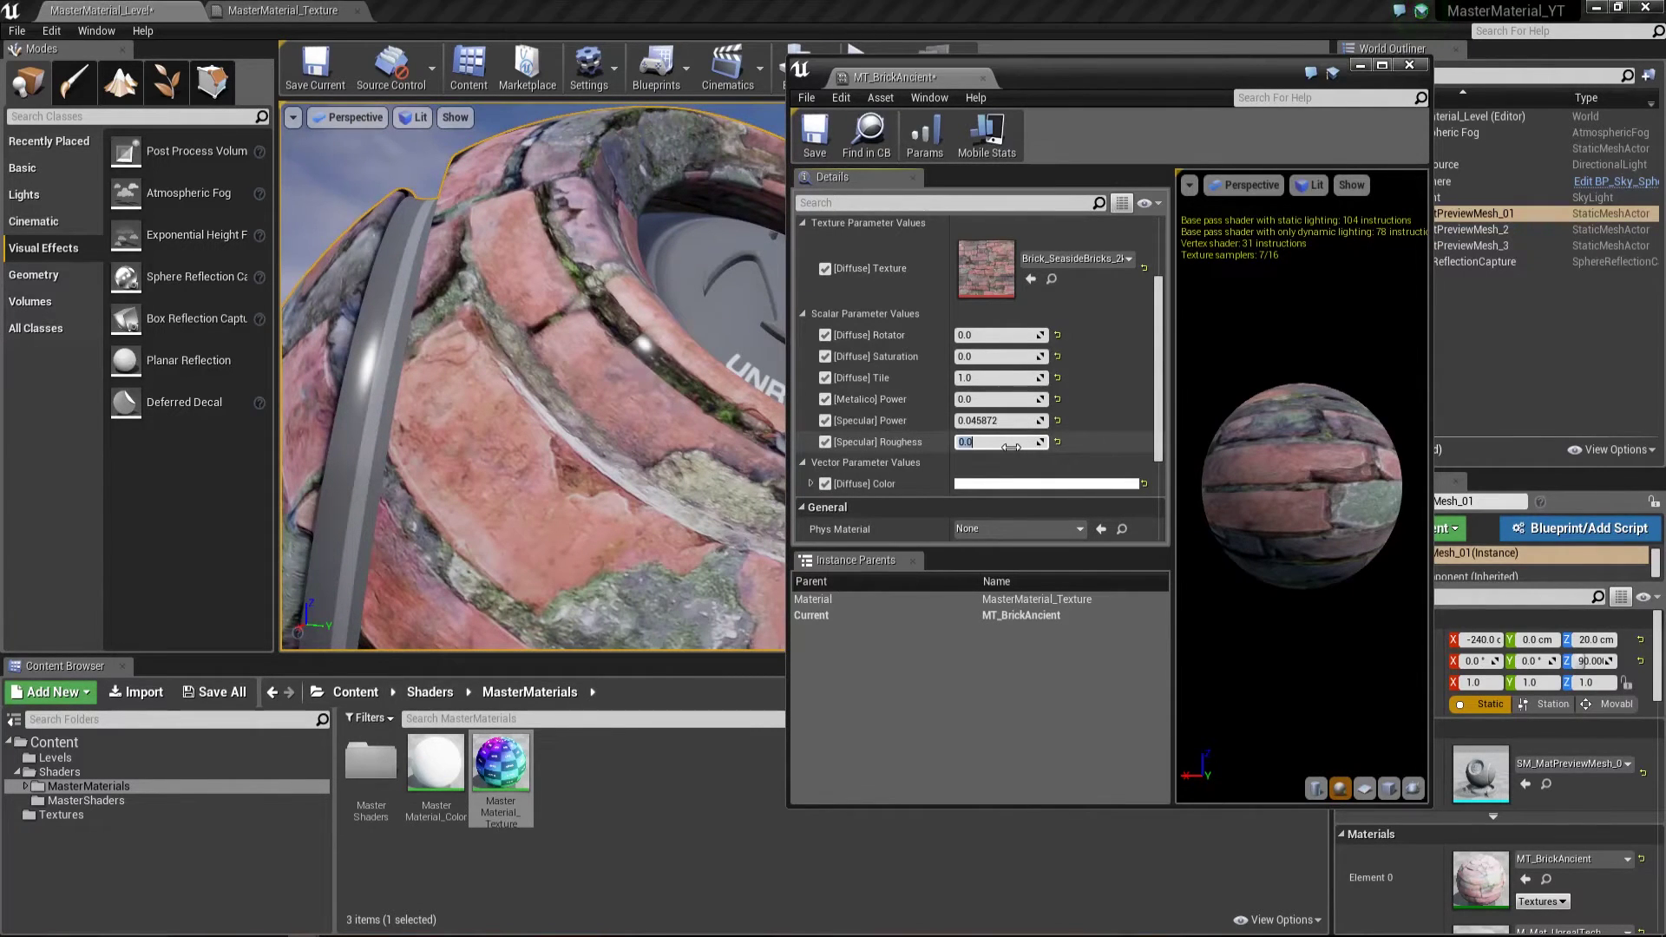
key(Return)
drag(521, 390, 573, 347)
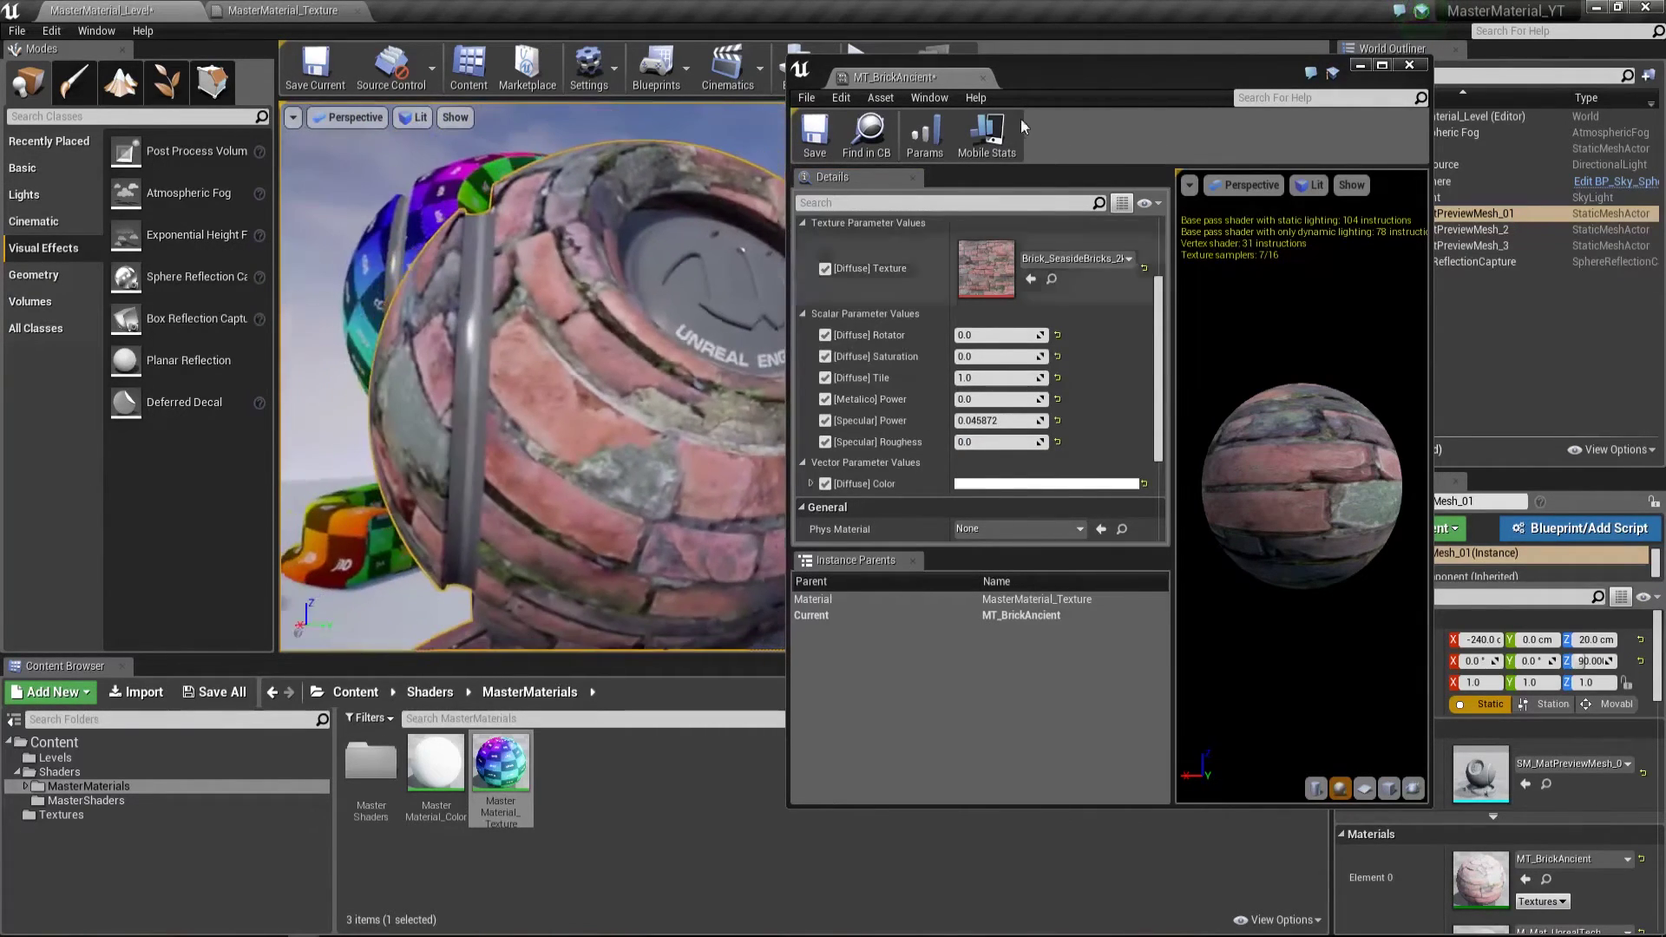
Close MT_BrickAncient and place a Point Light up on the brick sphere
click(1361, 65)
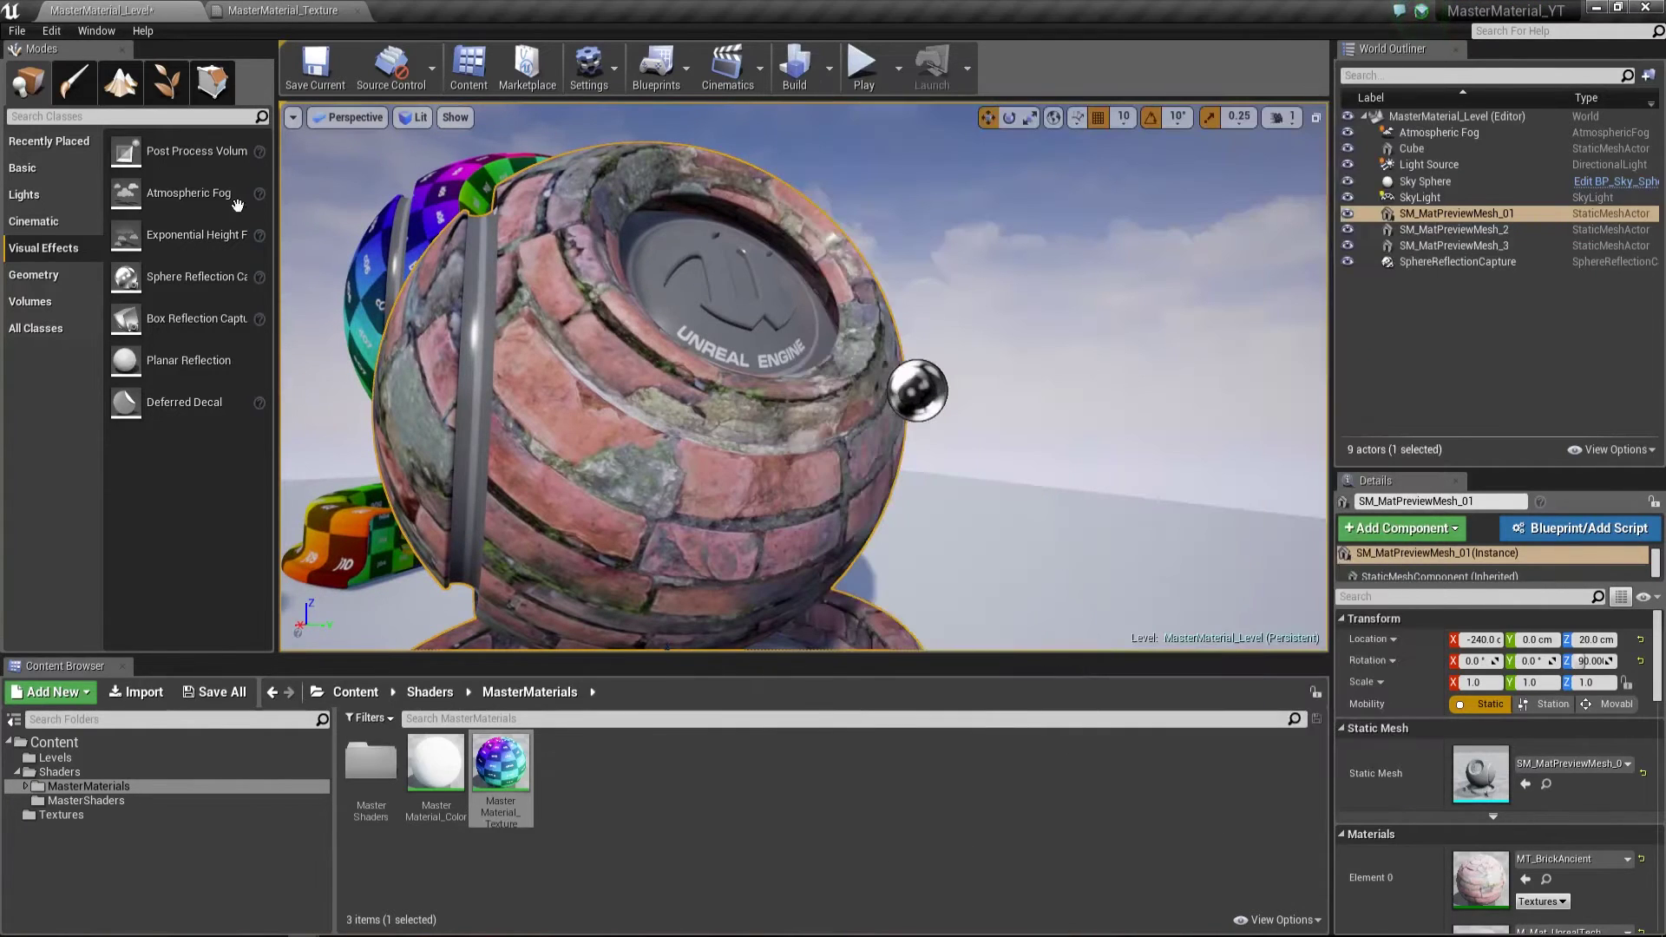
click(24, 193)
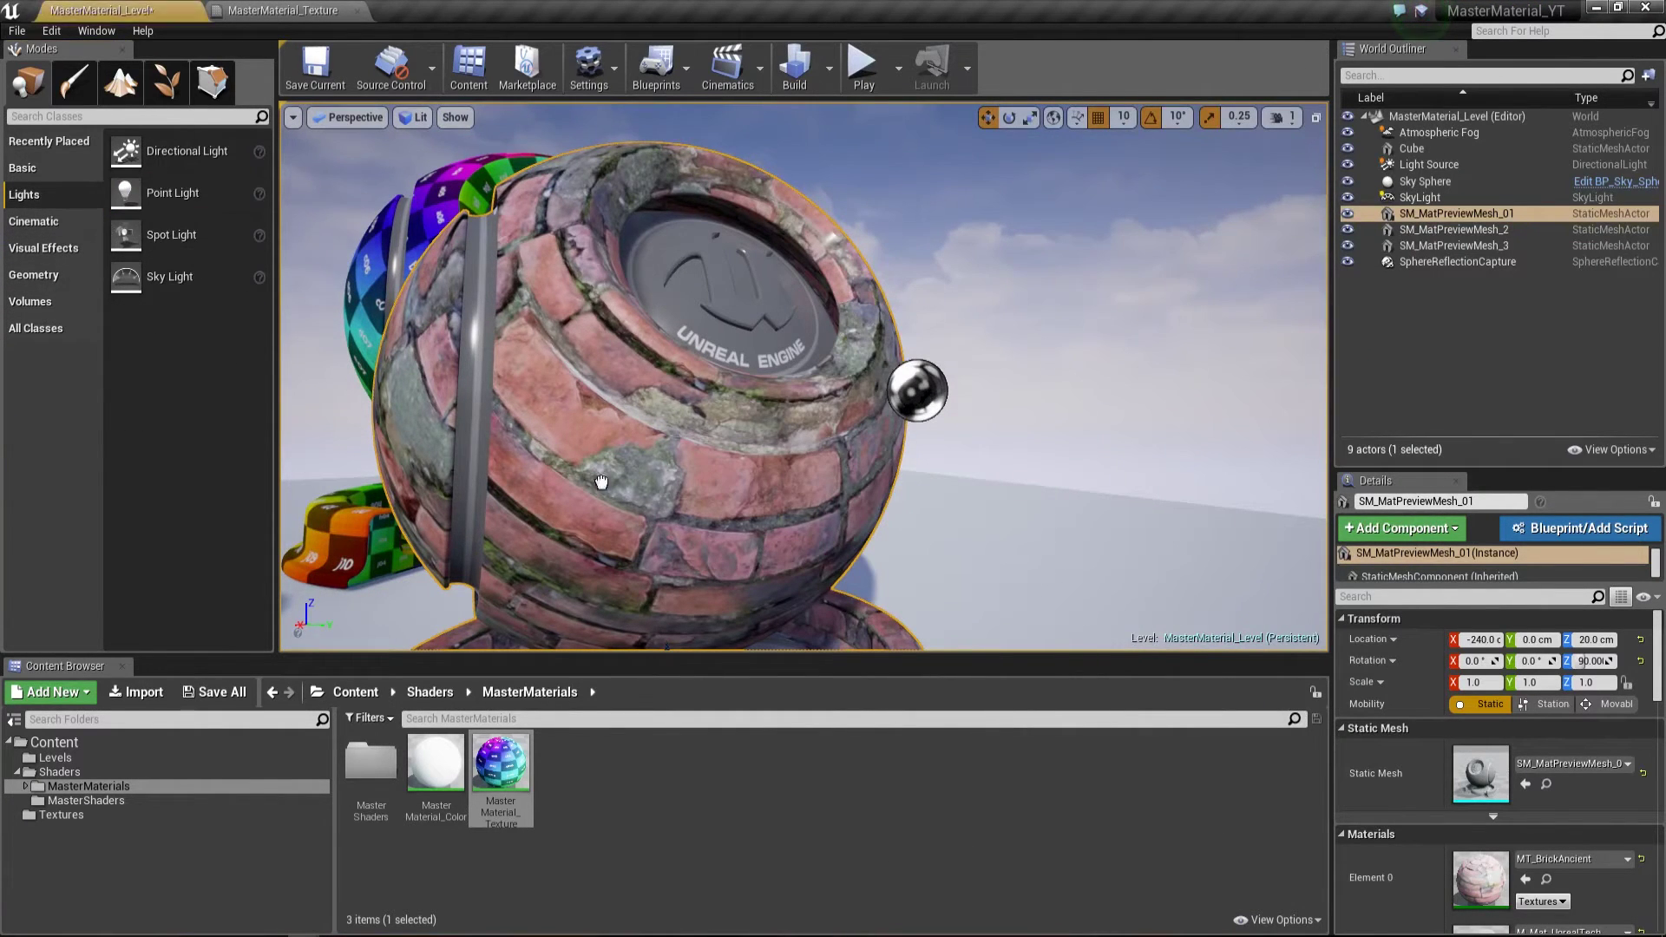
drag(172, 193, 756, 597)
key(f)
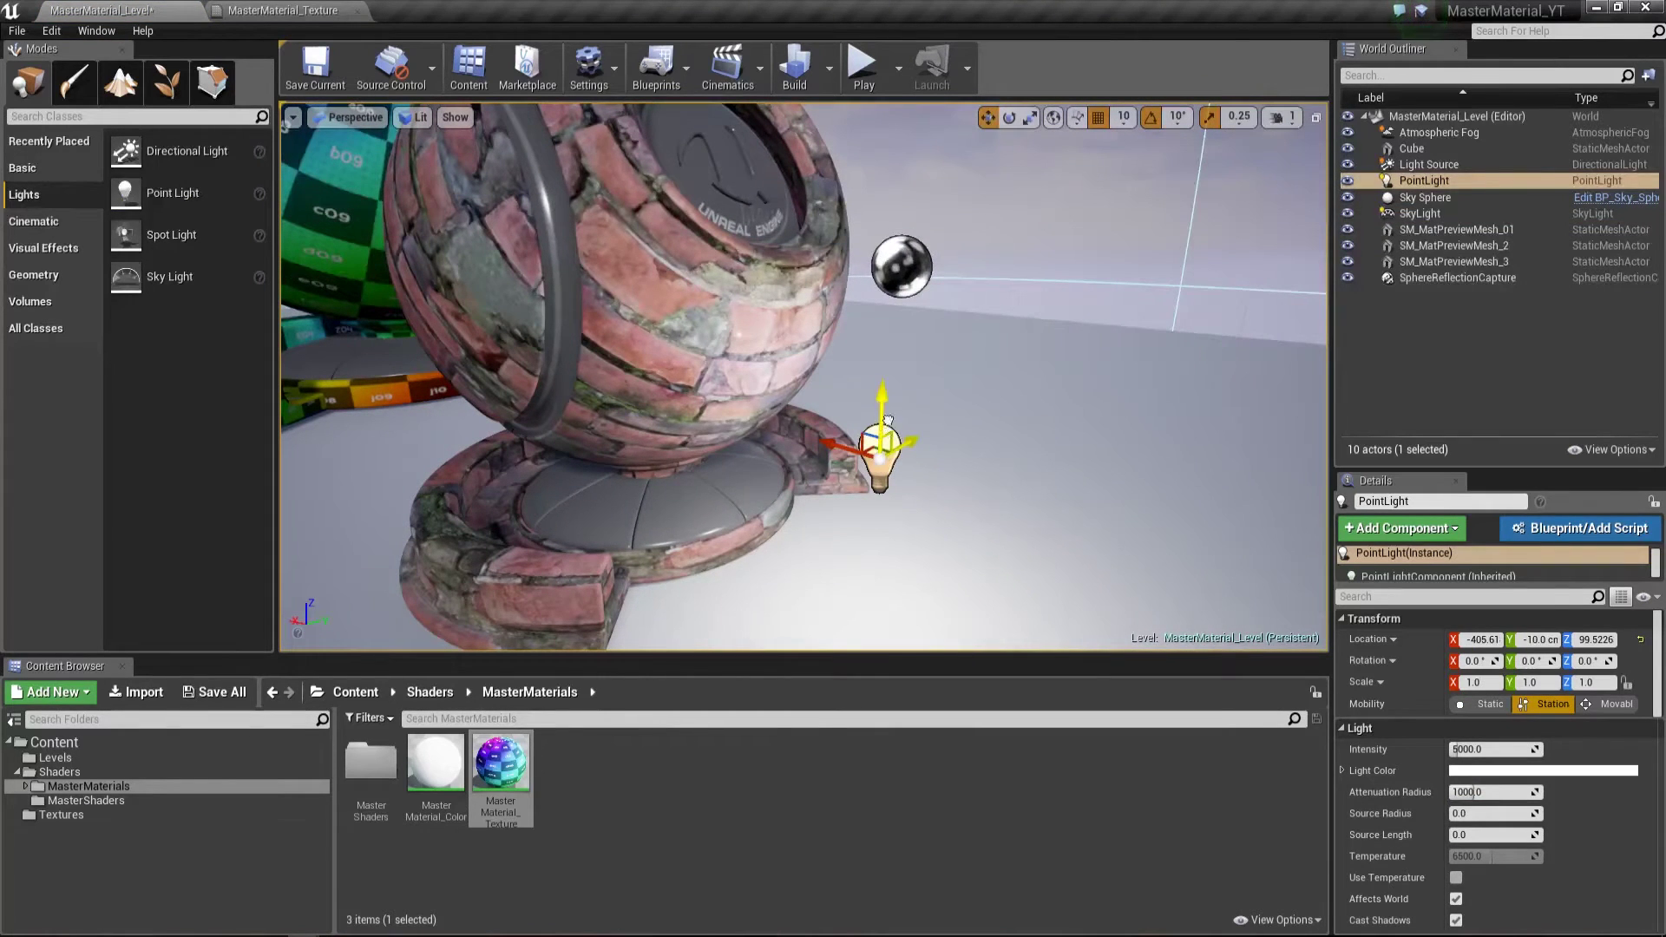
mouse_move(887, 420)
mouse_down()
mouse_move(675, 298)
mouse_move(458, 362)
mouse_move(744, 372)
mouse_move(781, 260)
mouse_up()
Slide the point light next to the checker sphere, then go back to MasterMaterial_Texture
drag(659, 395, 659, 451)
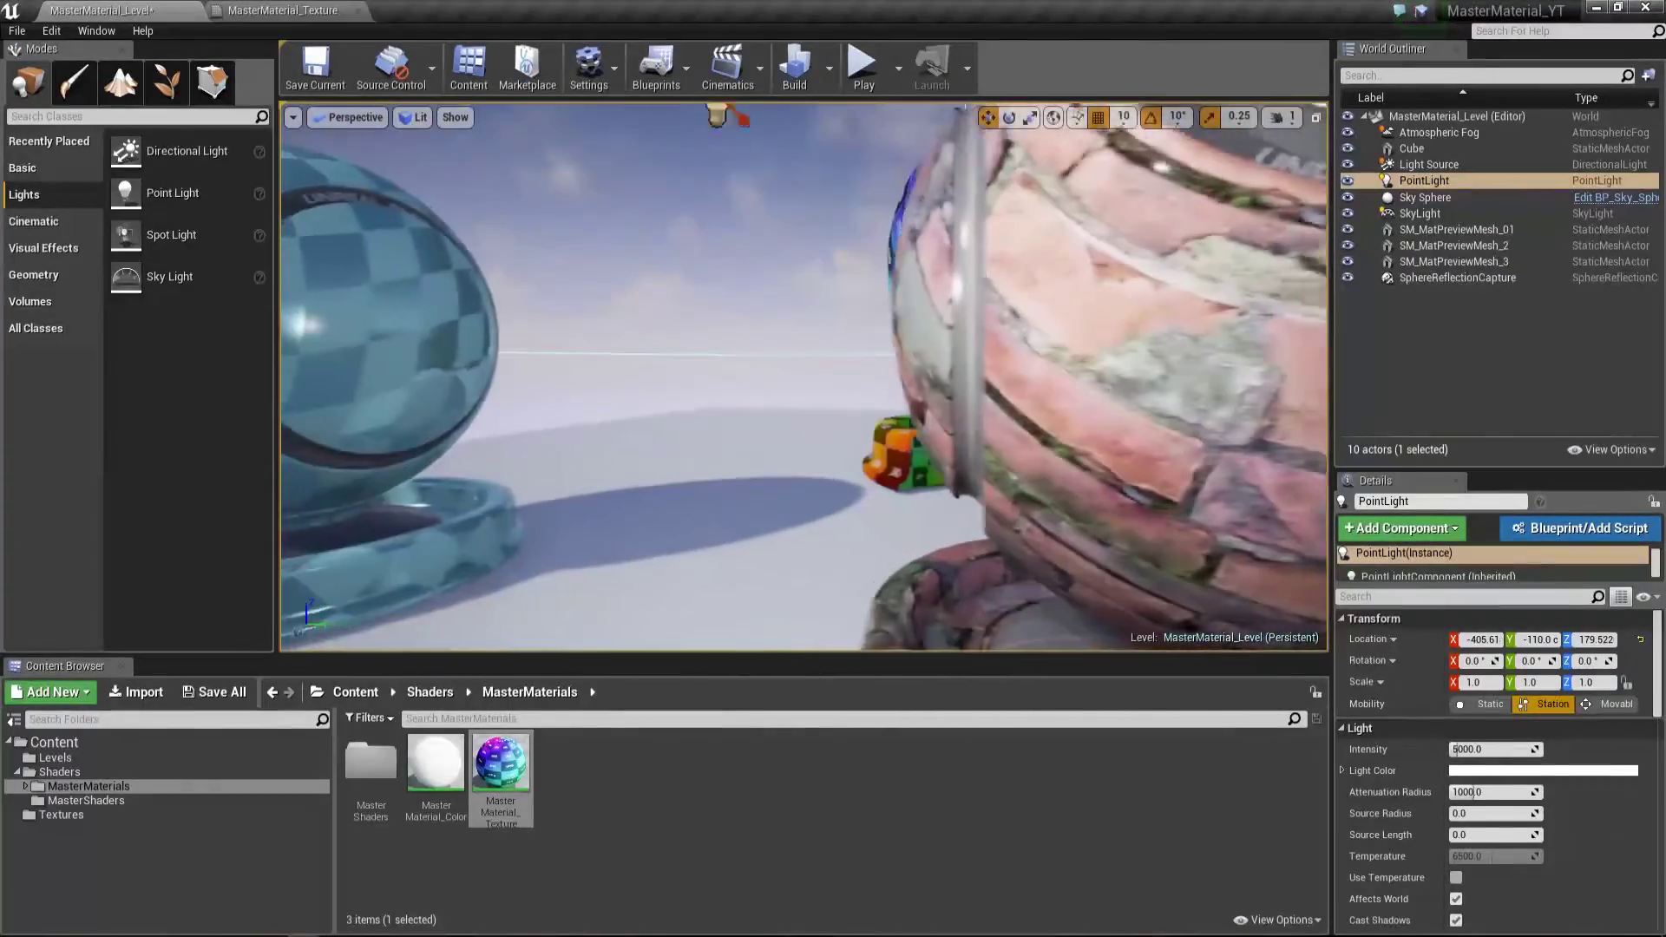
drag(660, 395, 660, 451)
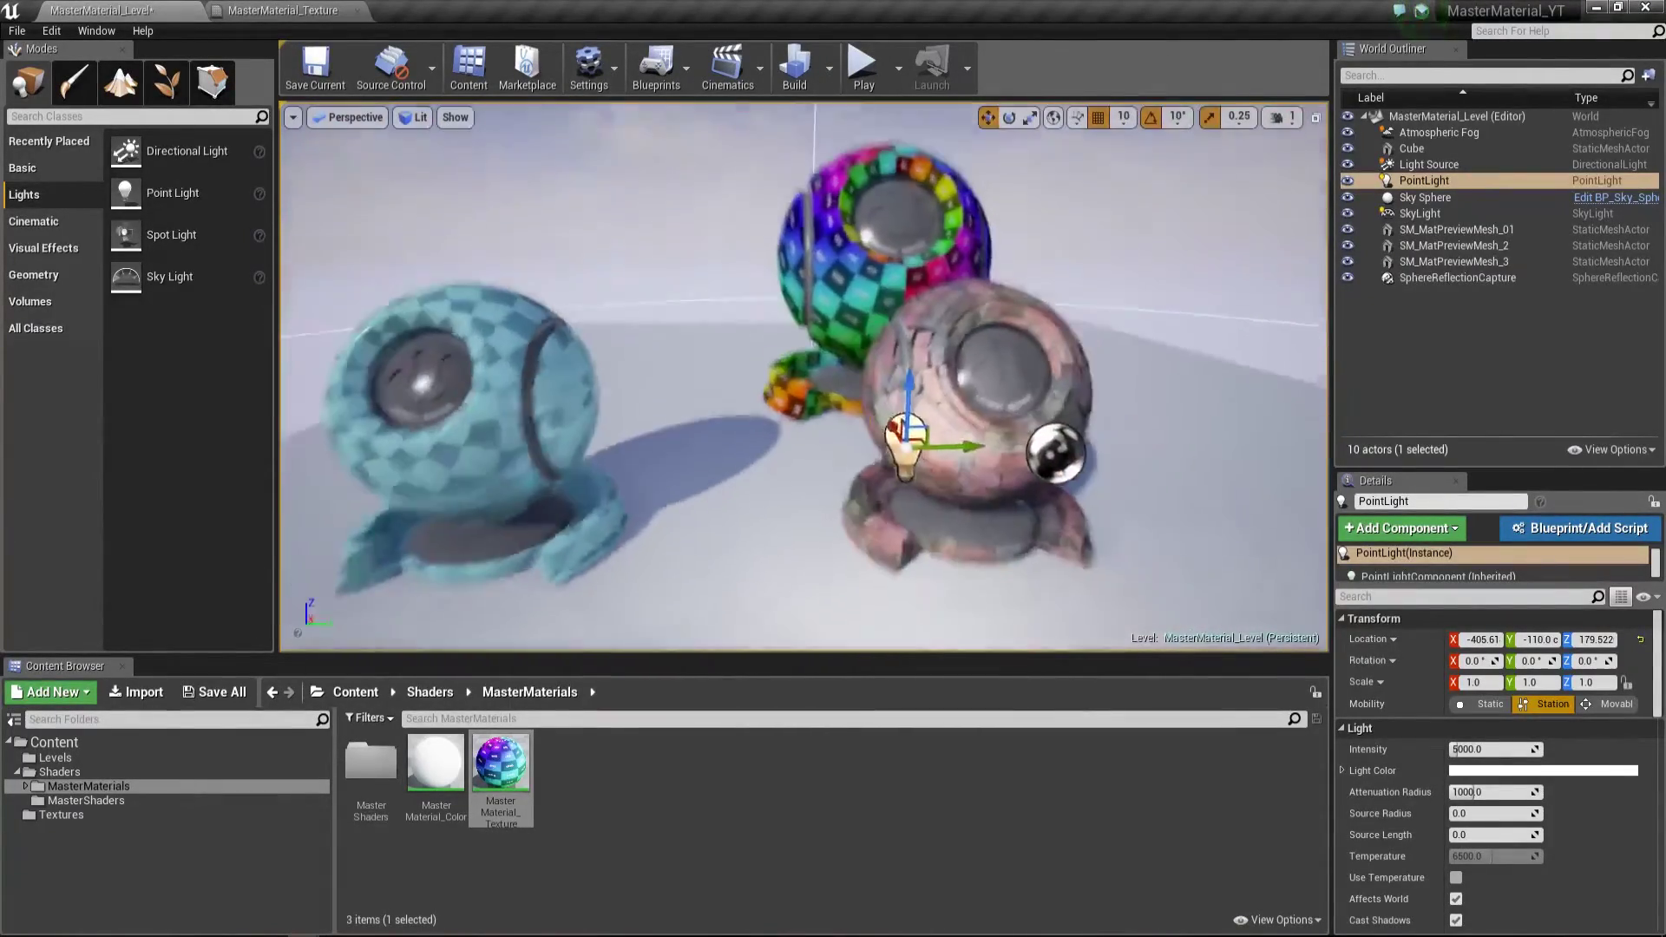
drag(1011, 387, 428, 383)
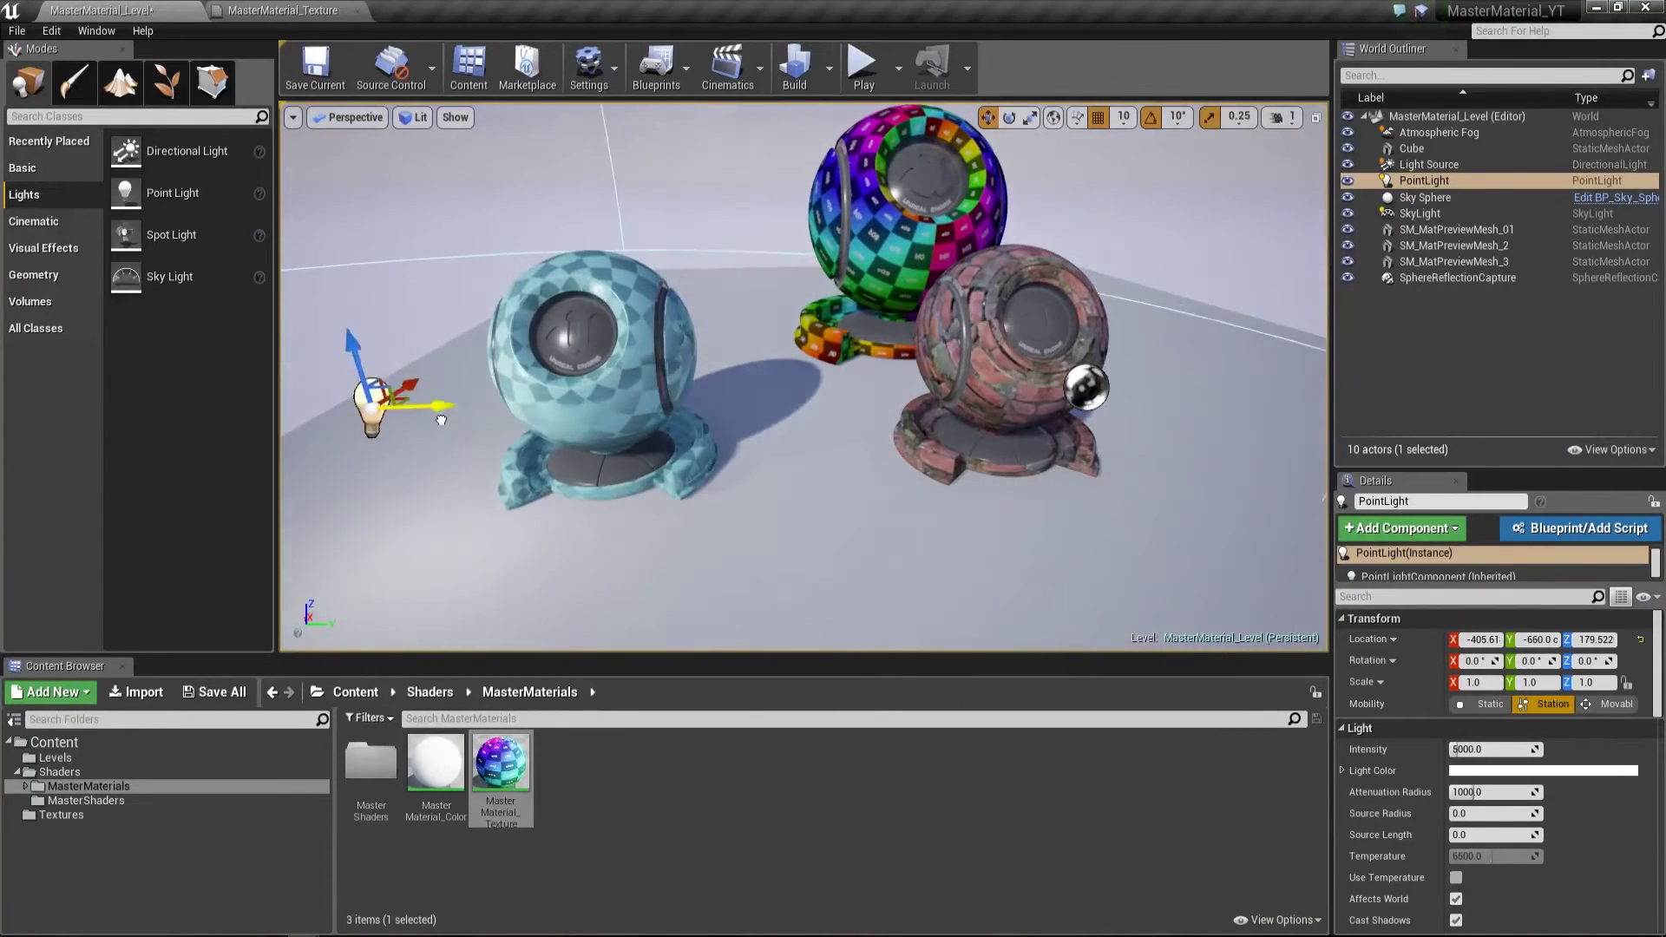
key(f)
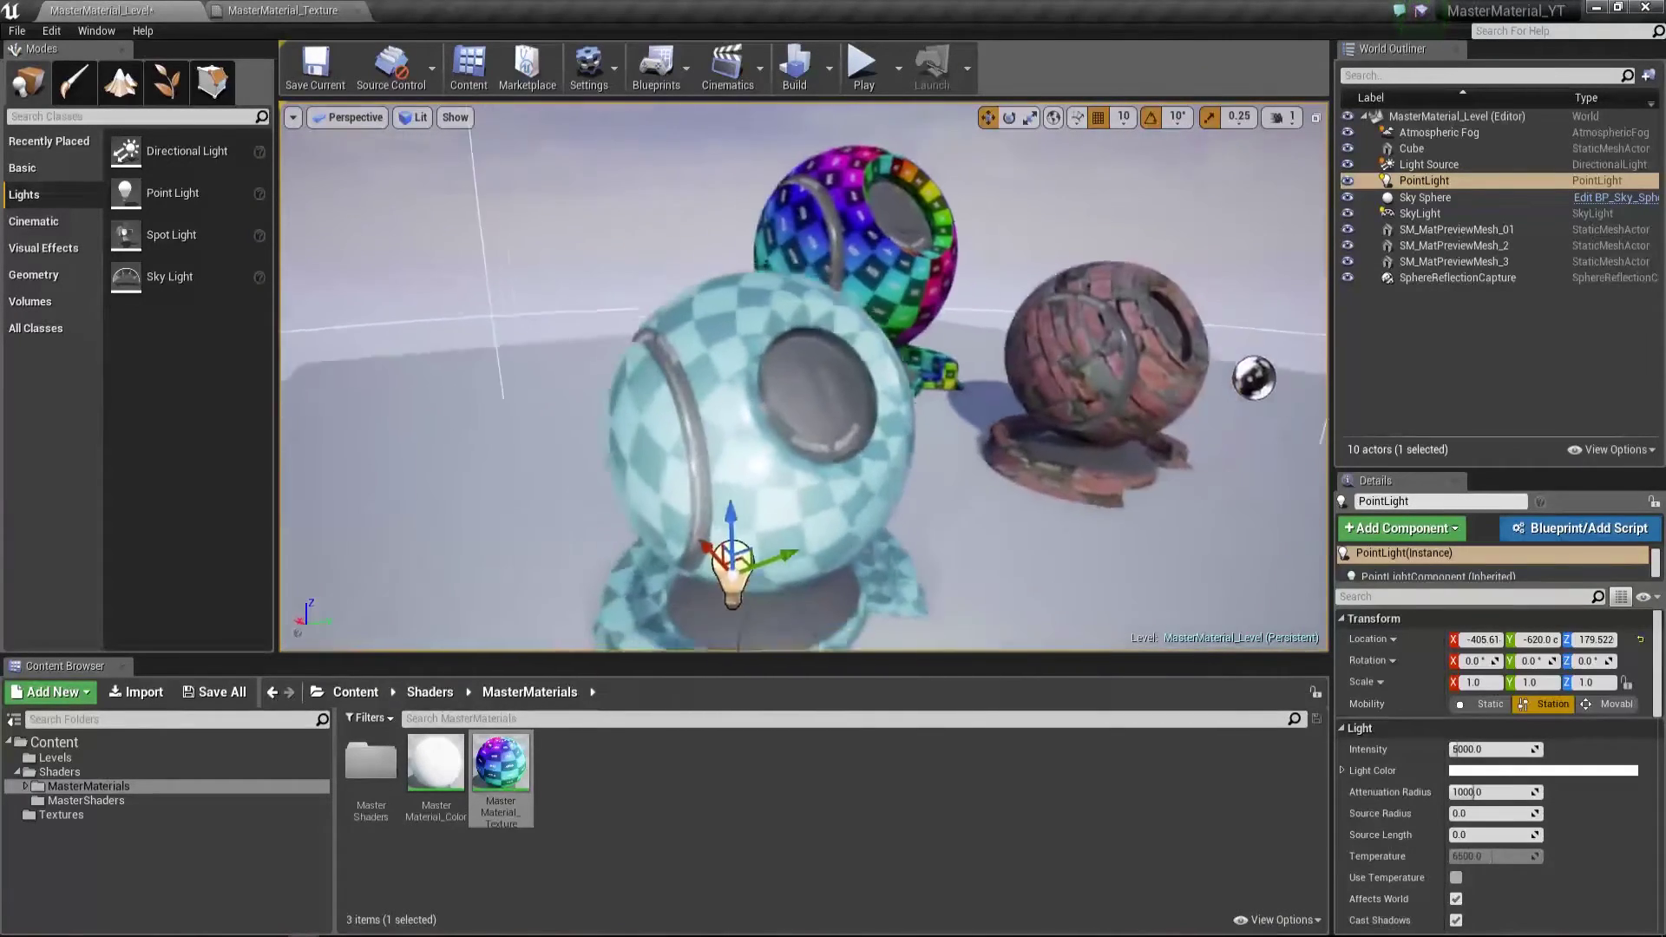
right_drag(805, 375, 833, 365)
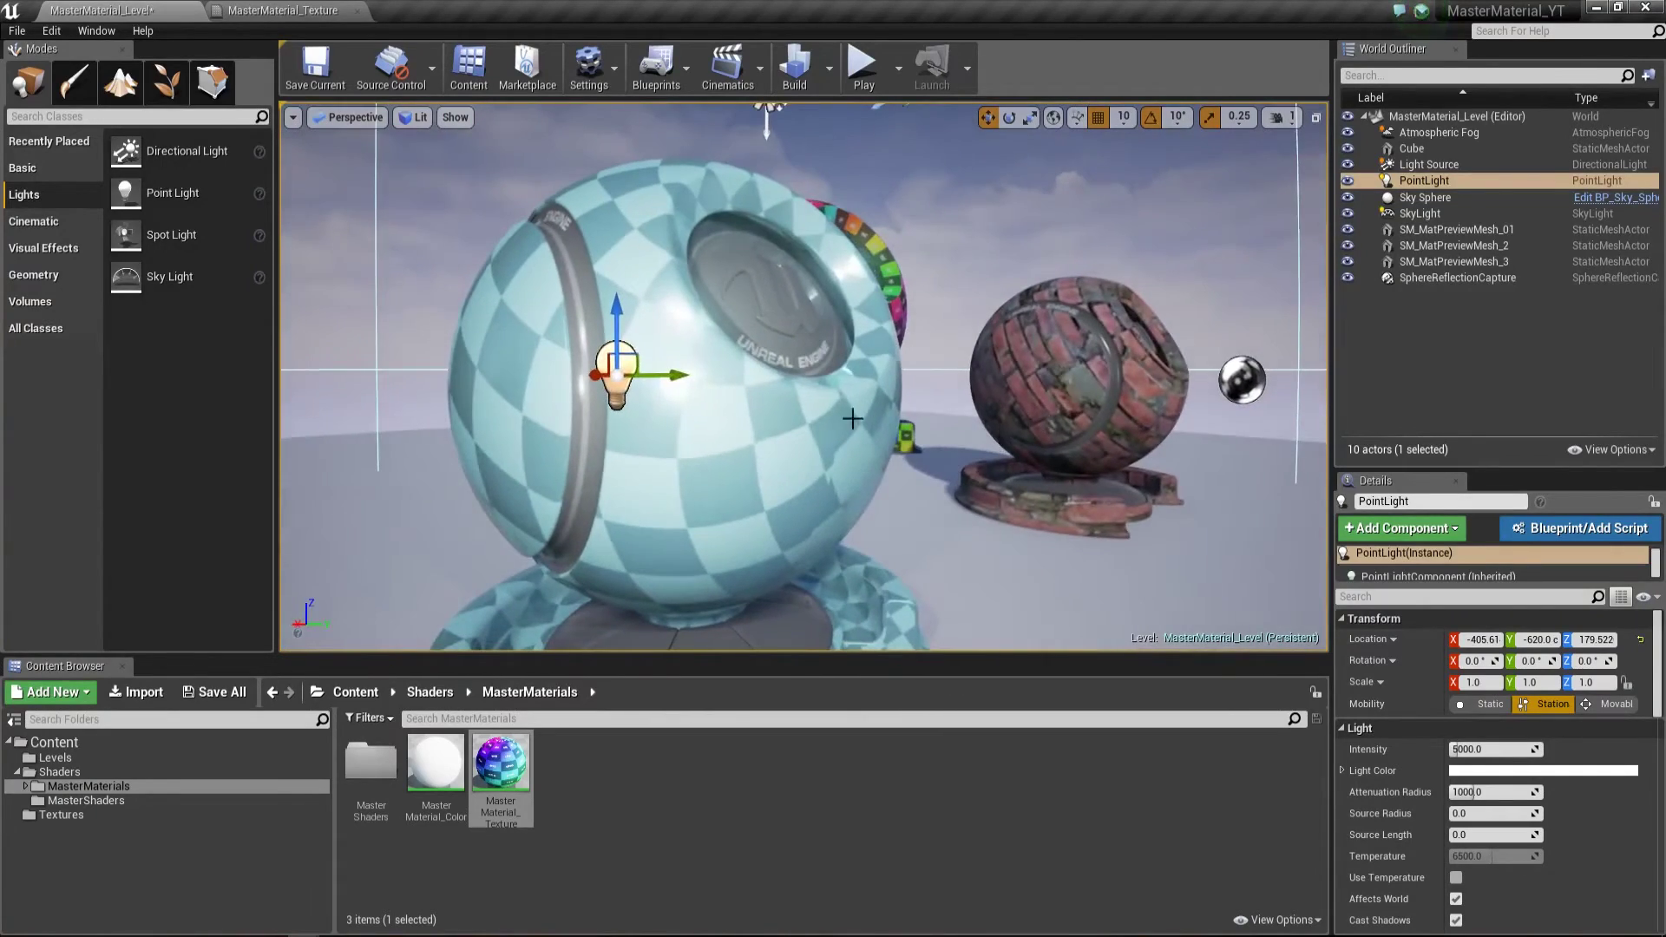
click(277, 10)
Select the Metallic, Specular and Roughness nodes and paste them into MasterMaterial_Color
scroll(896, 357, down, 4)
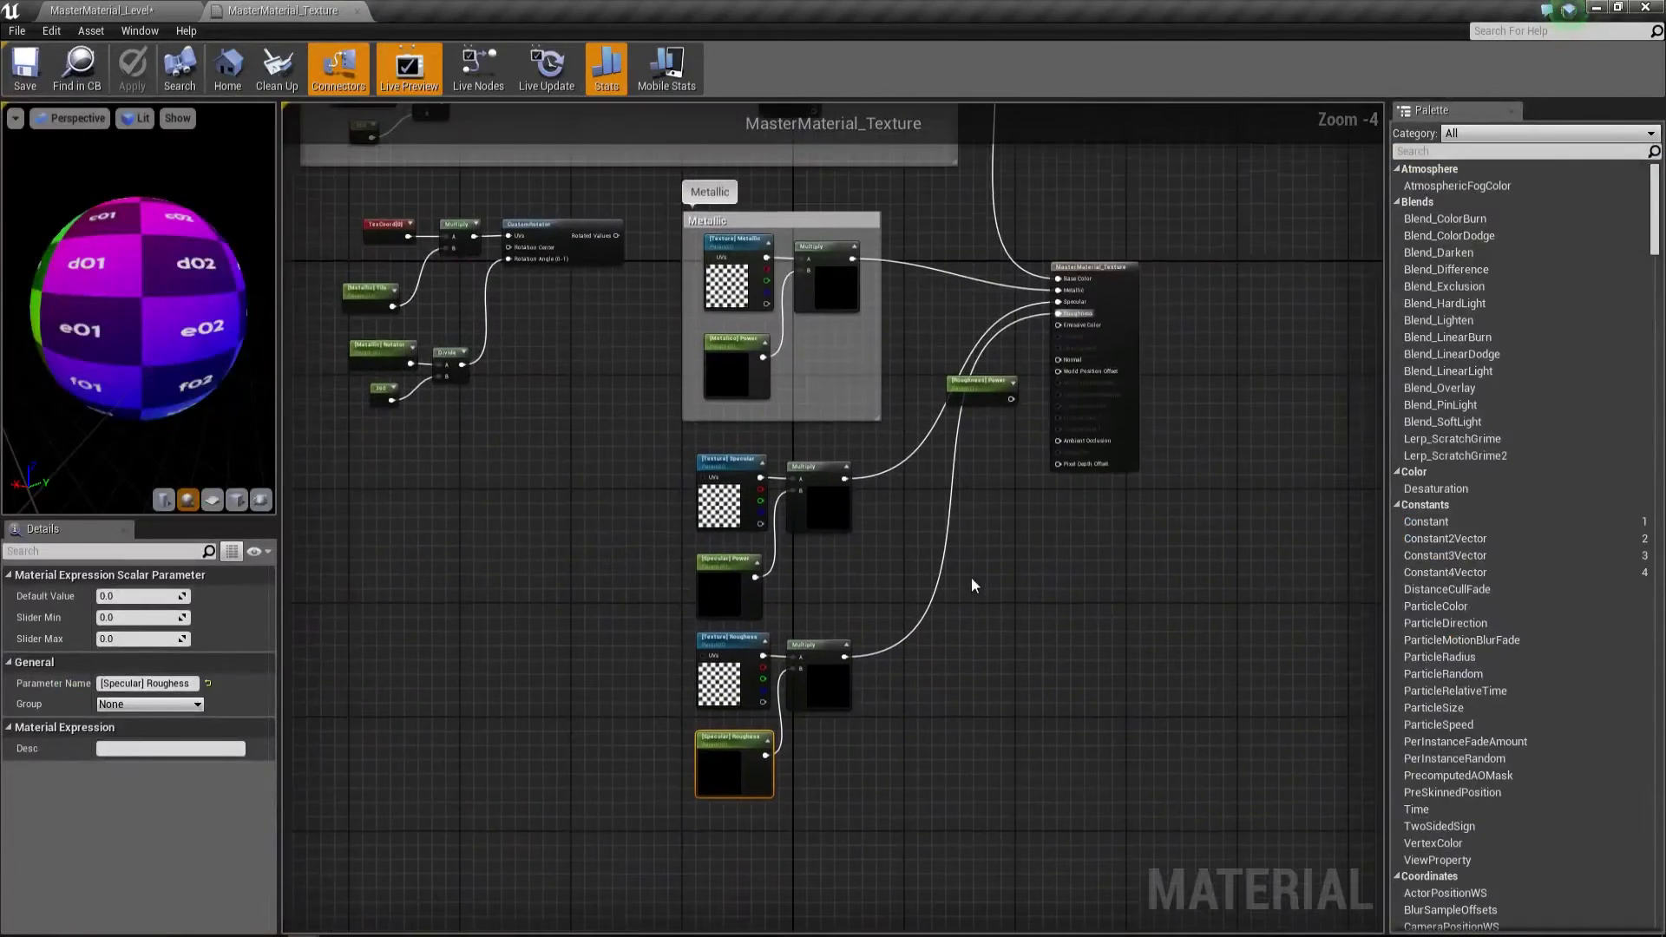
drag(869, 837, 691, 207)
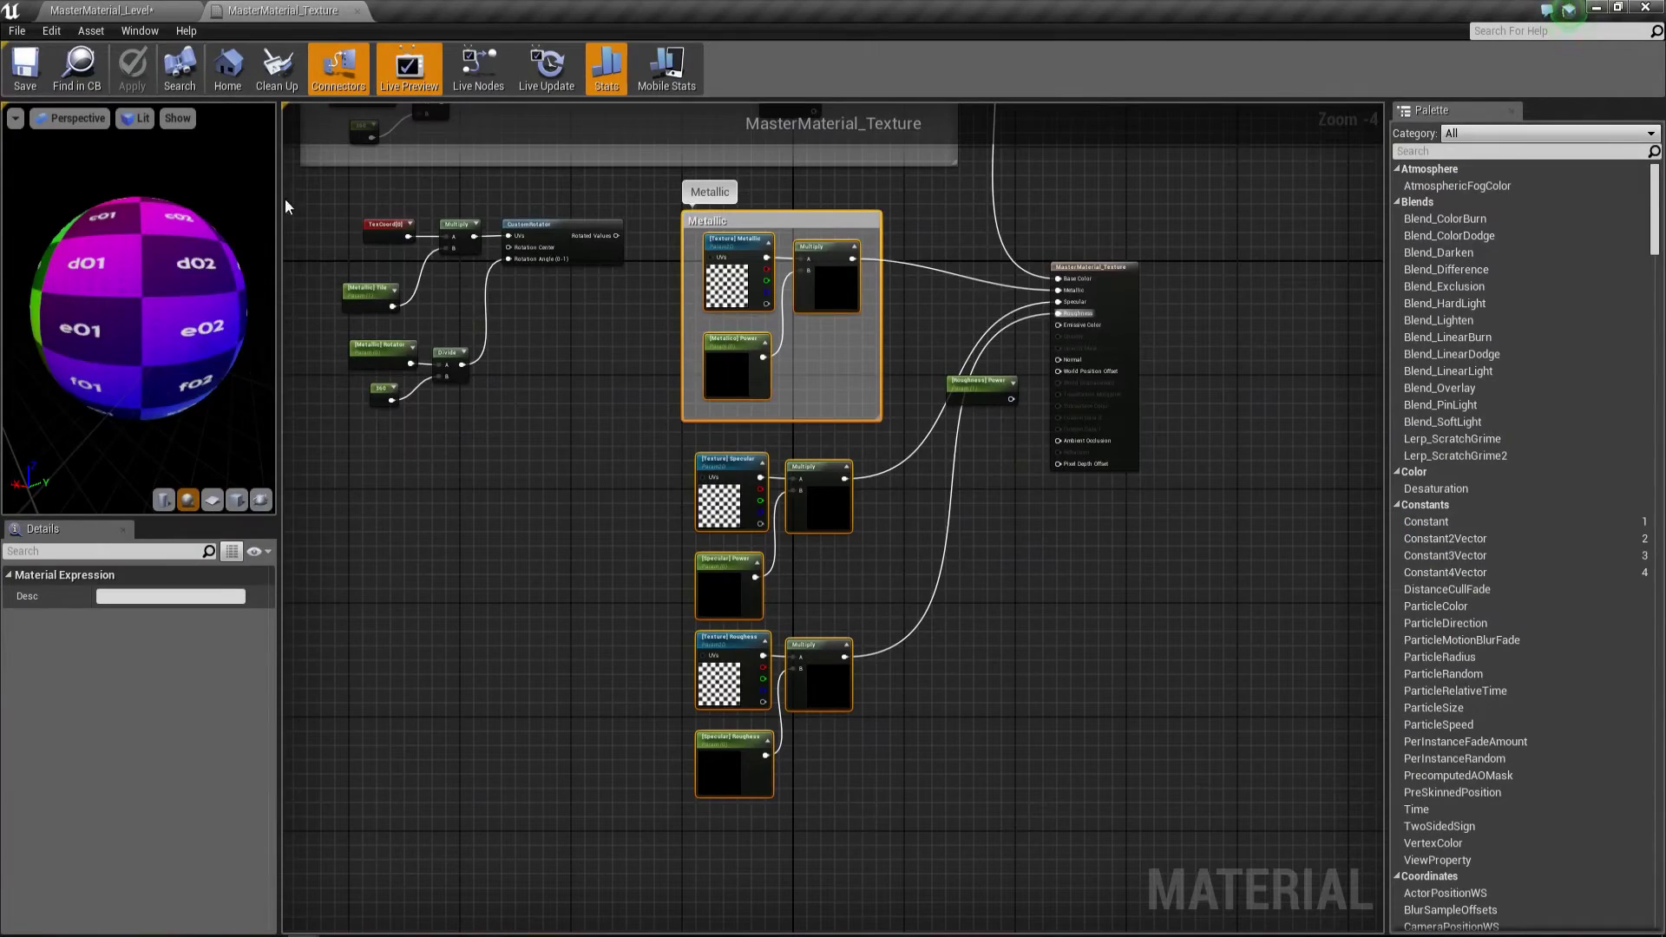
click(135, 12)
double_click(435, 763)
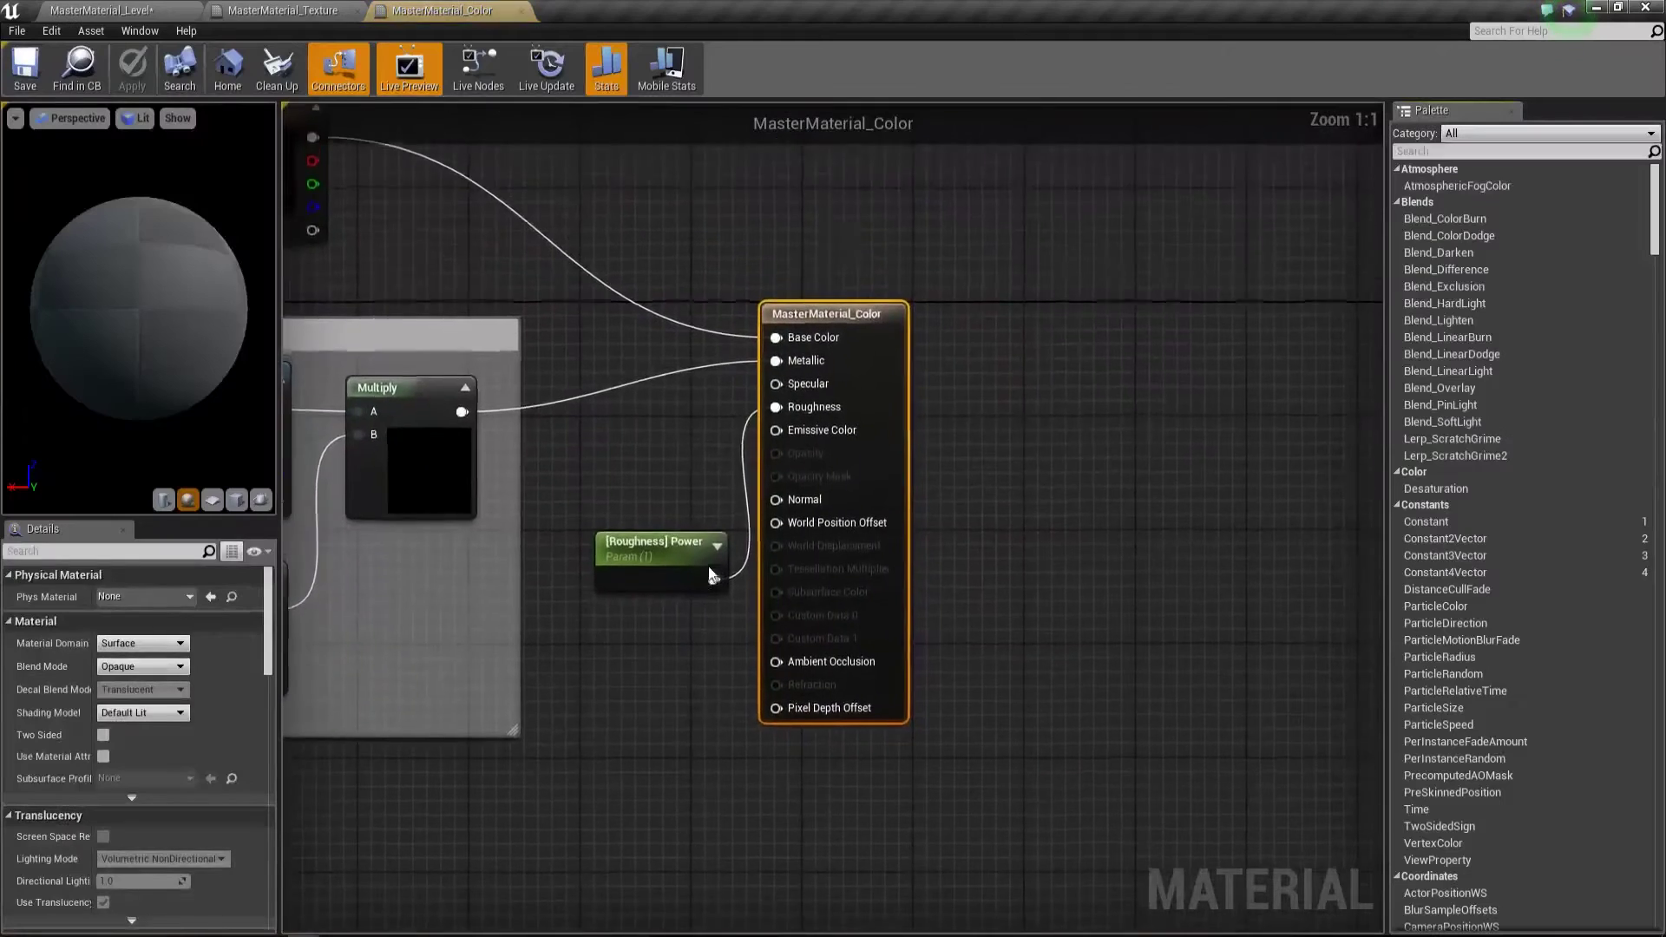
scroll(707, 564, down, 4)
right_drag(606, 723, 877, 594)
key(ctrl+v)
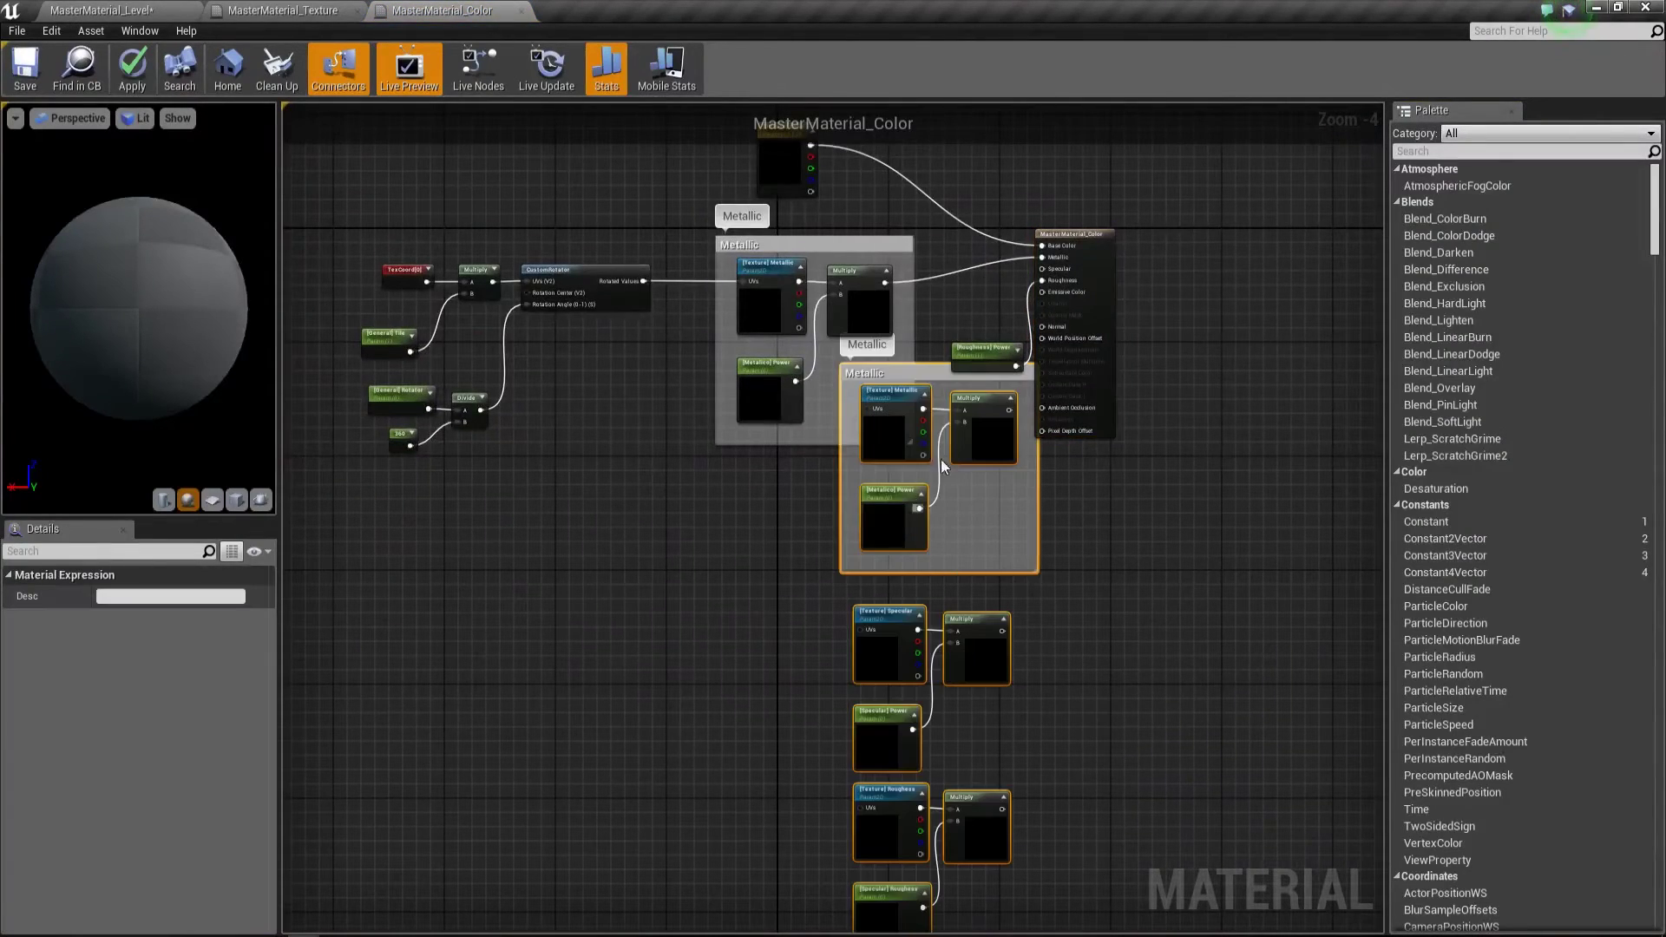
Remove the duplicate pasted Metallic nodes and their empty Metallic comment box
drag(952, 392, 834, 505)
click(1038, 698)
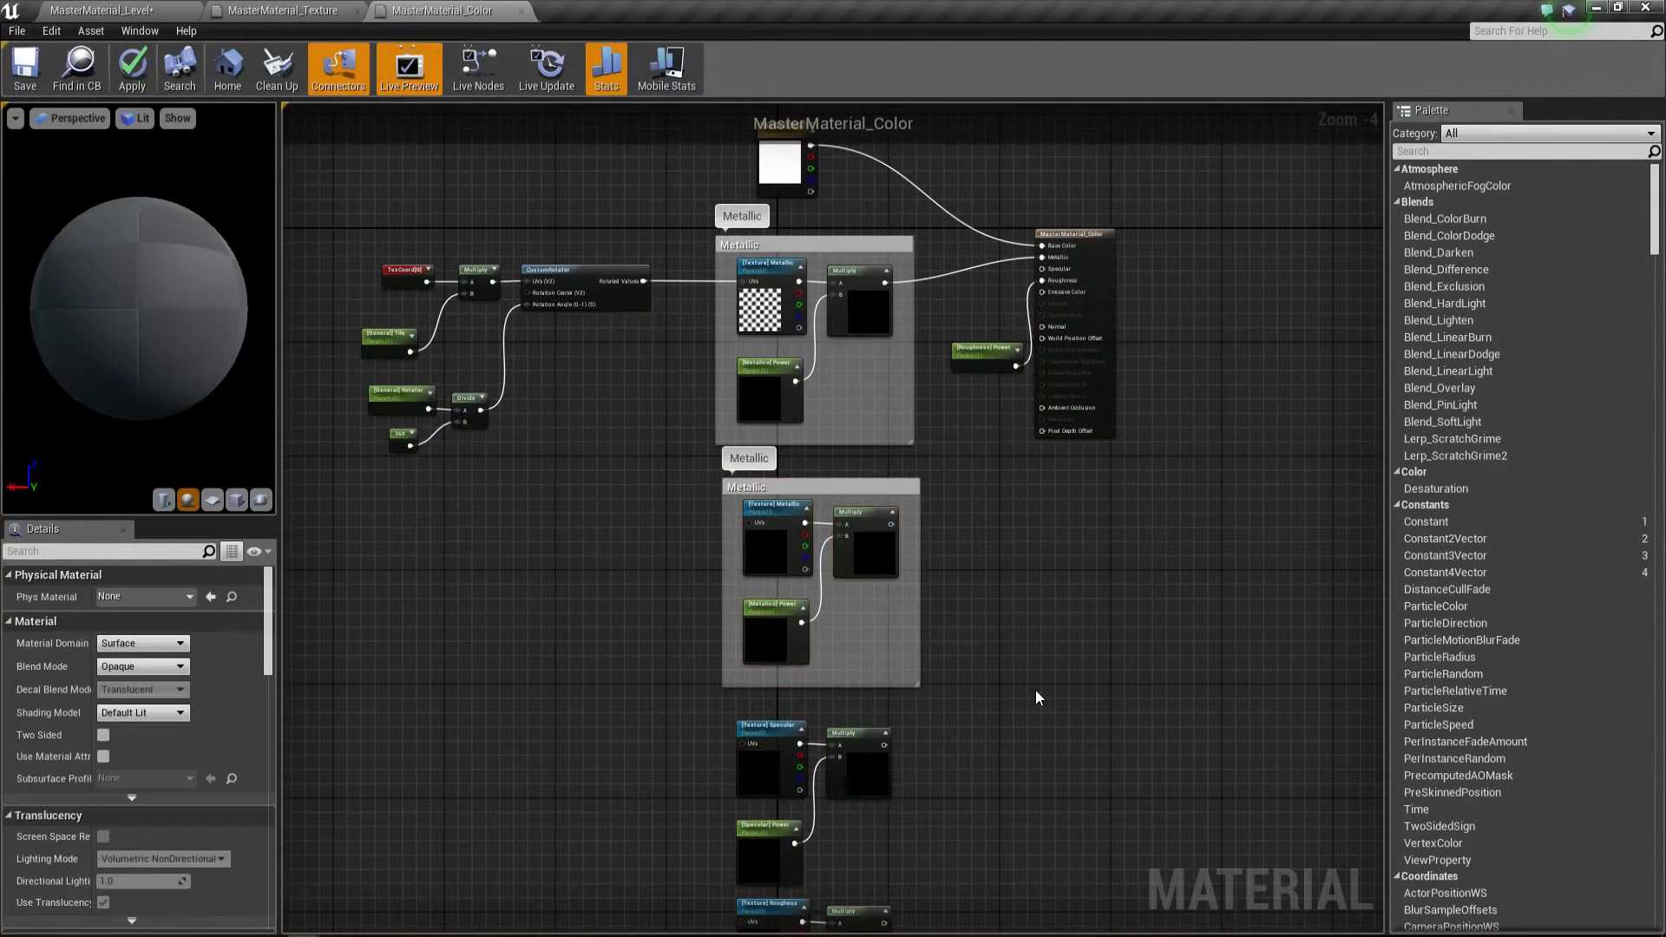
drag(712, 520, 720, 525)
key(Delete)
right_drag(986, 640, 955, 376)
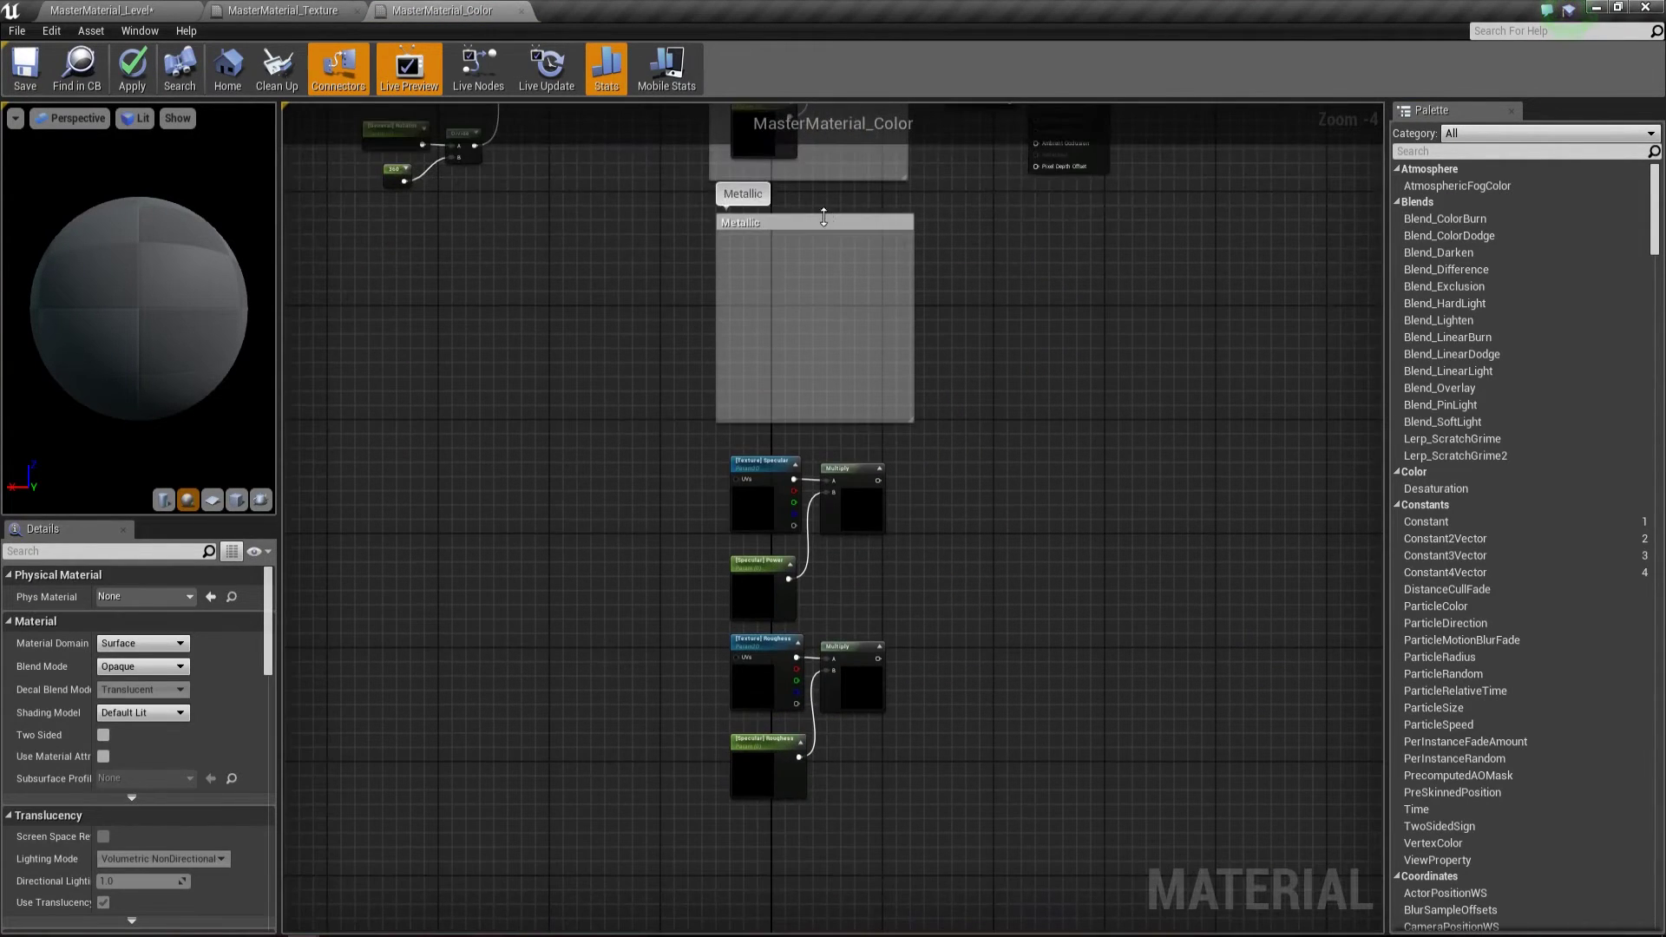
click(826, 225)
key(Delete)
Move the Specular nodes up, with the Roughness nodes beneath them
drag(731, 622, 733, 622)
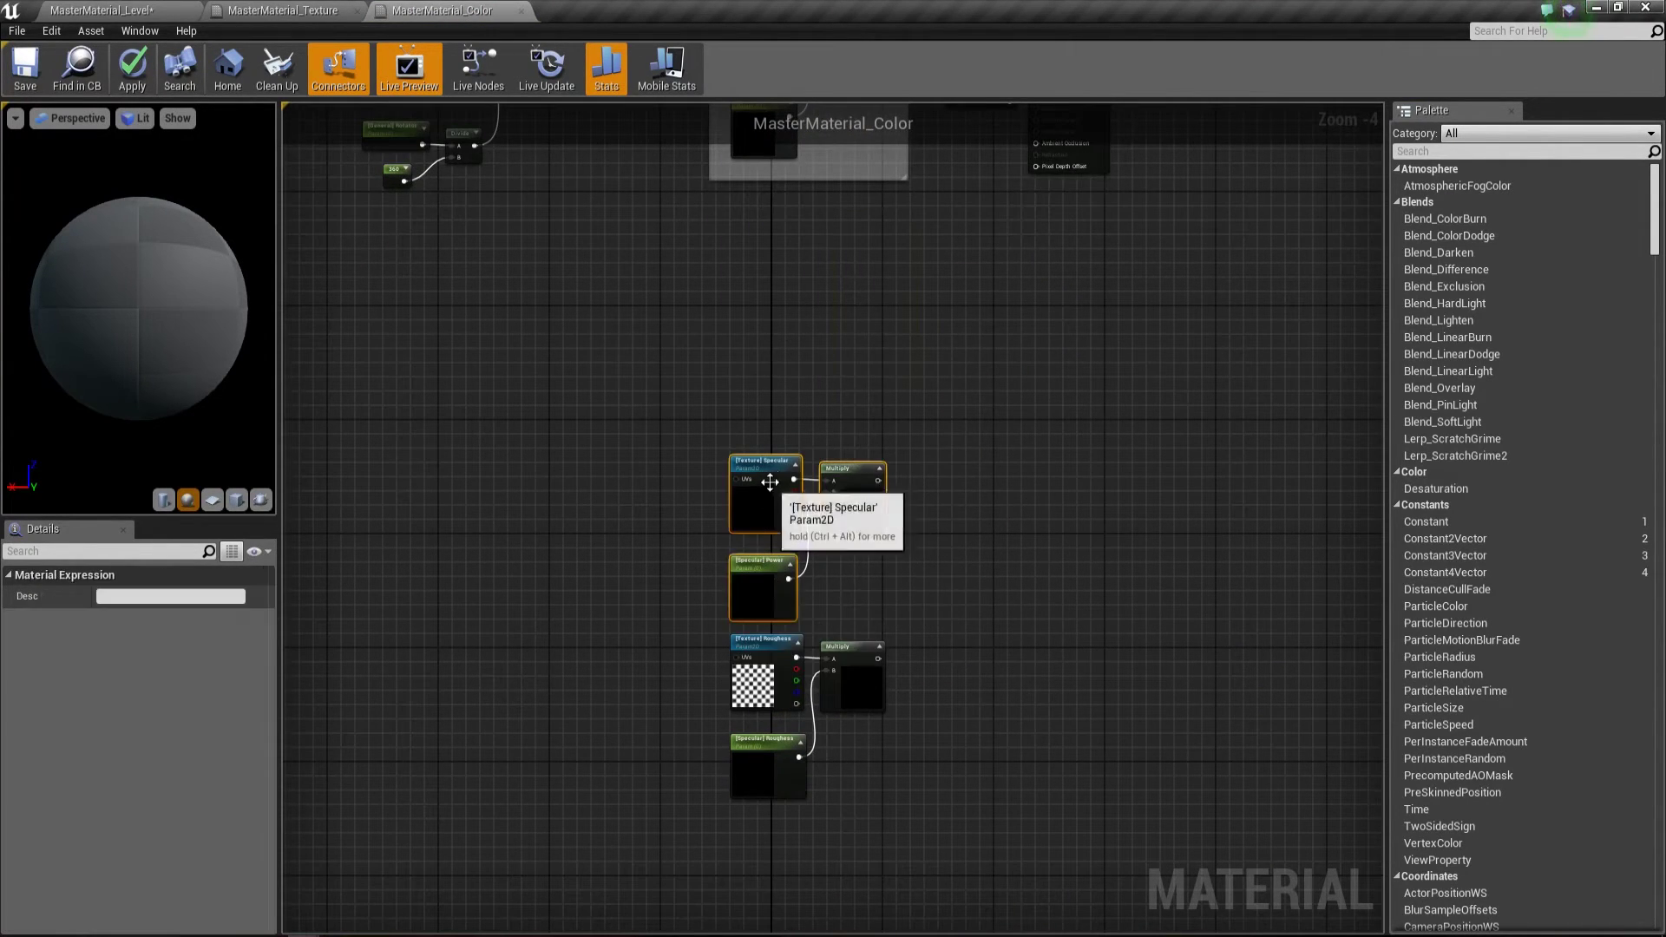
drag(772, 460, 773, 251)
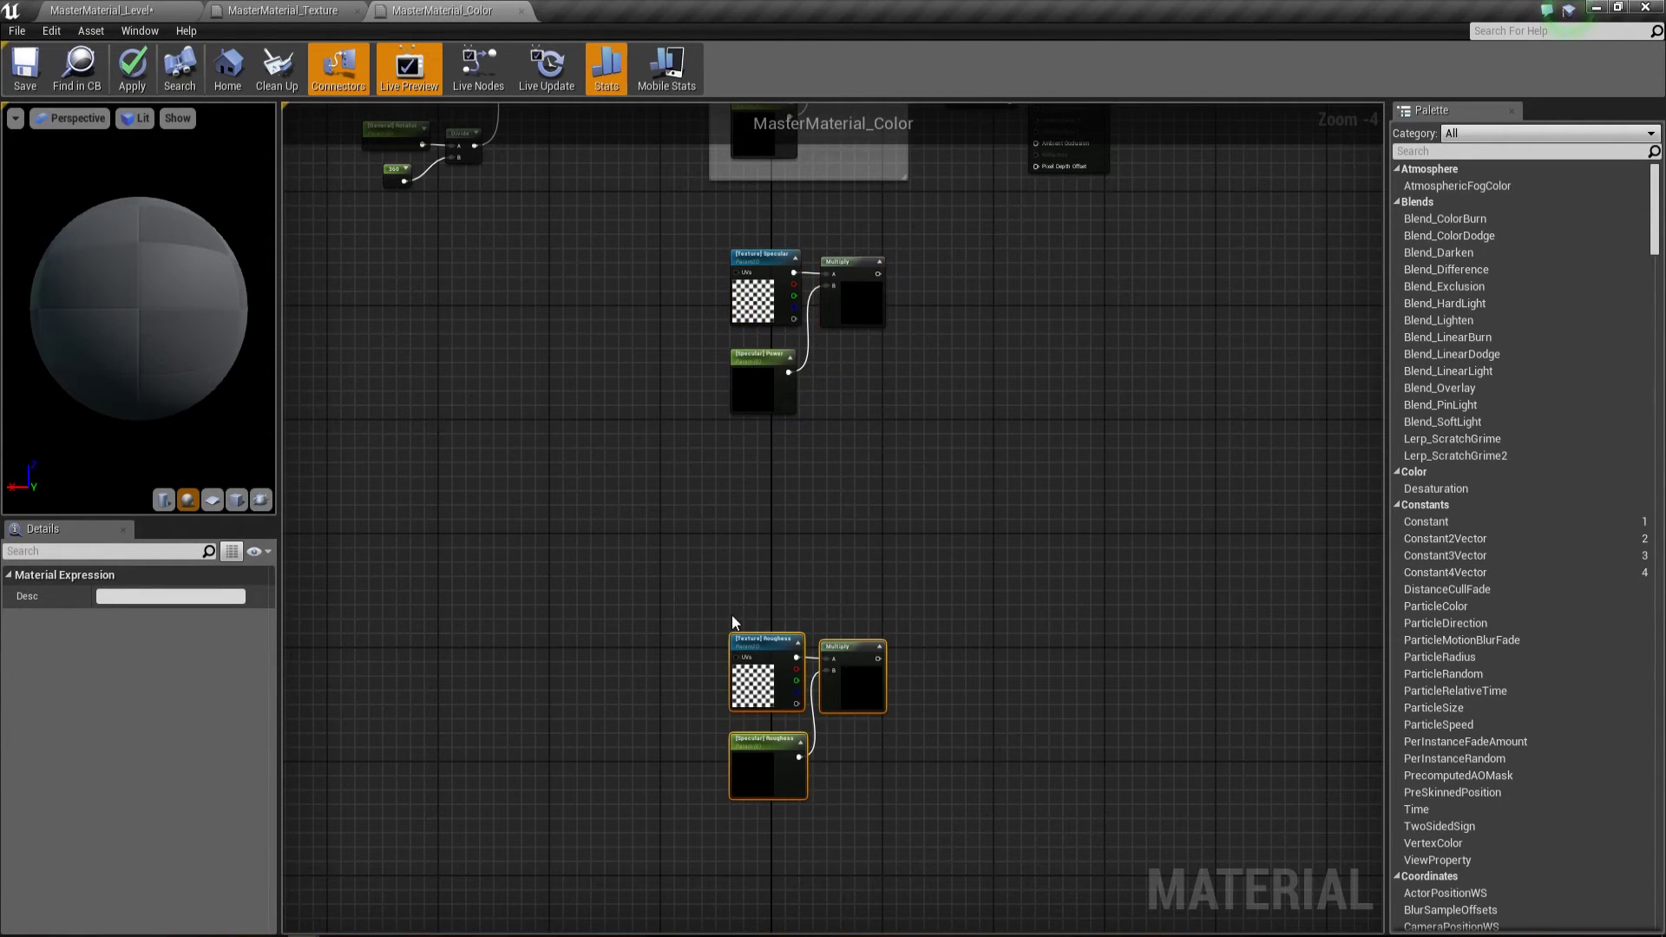
drag(764, 646, 764, 476)
right_drag(908, 301, 861, 404)
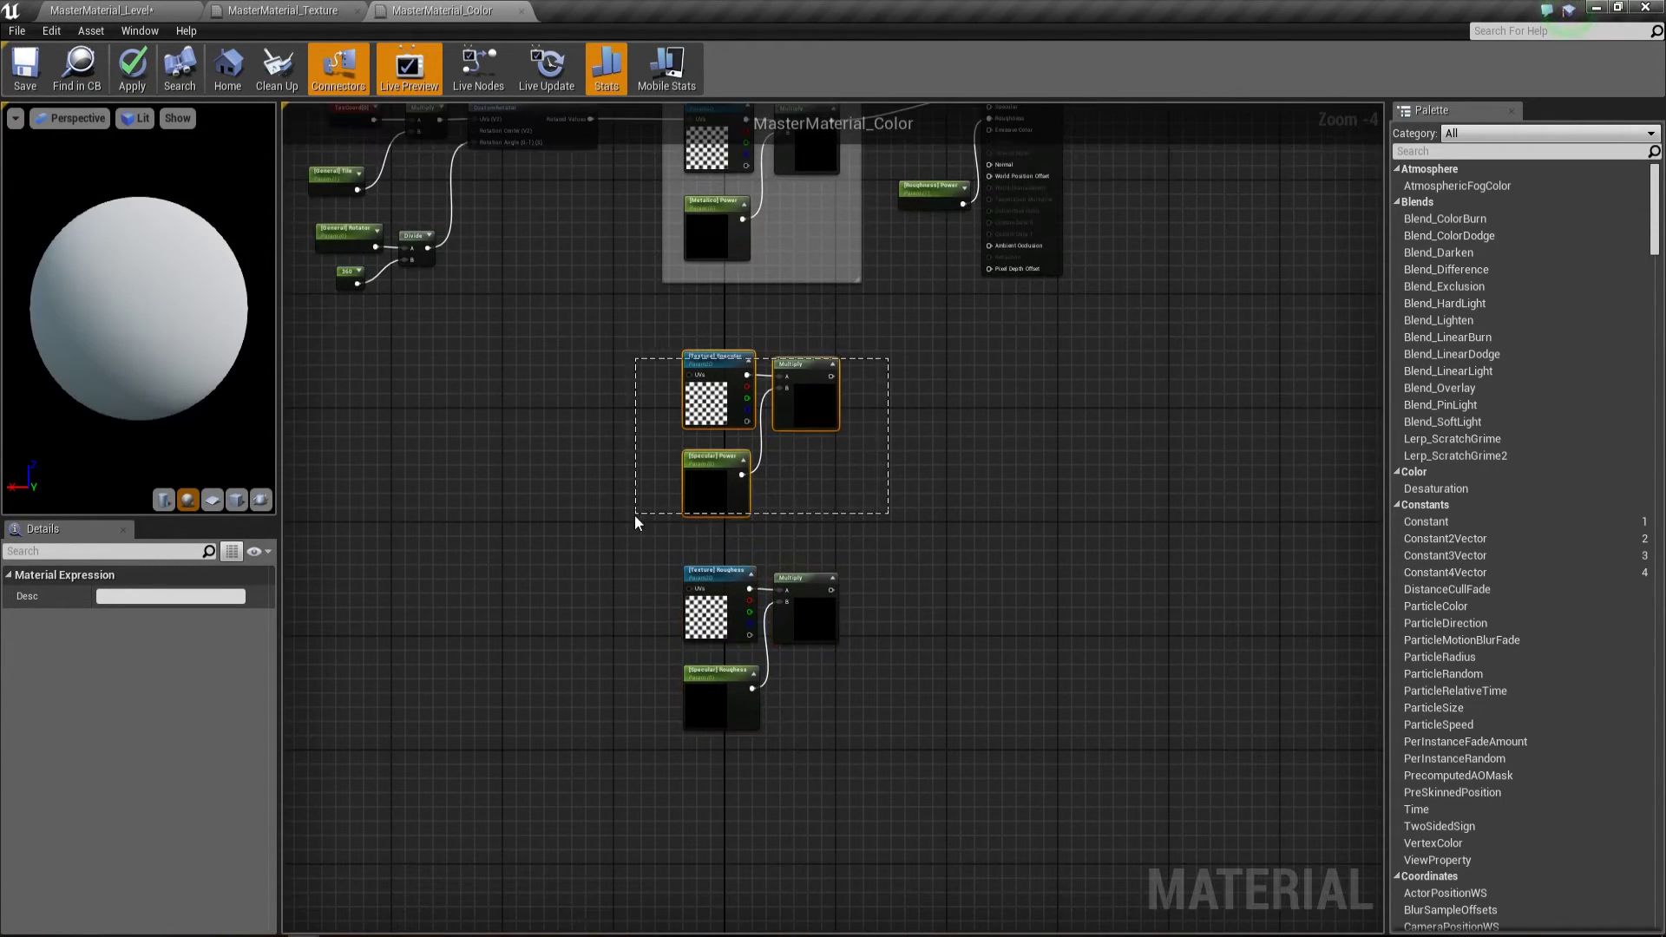
Wrap the Specular and Roughness node groups in comments titled Specular and Roughness
drag(635, 517, 642, 515)
text(cSpecul)
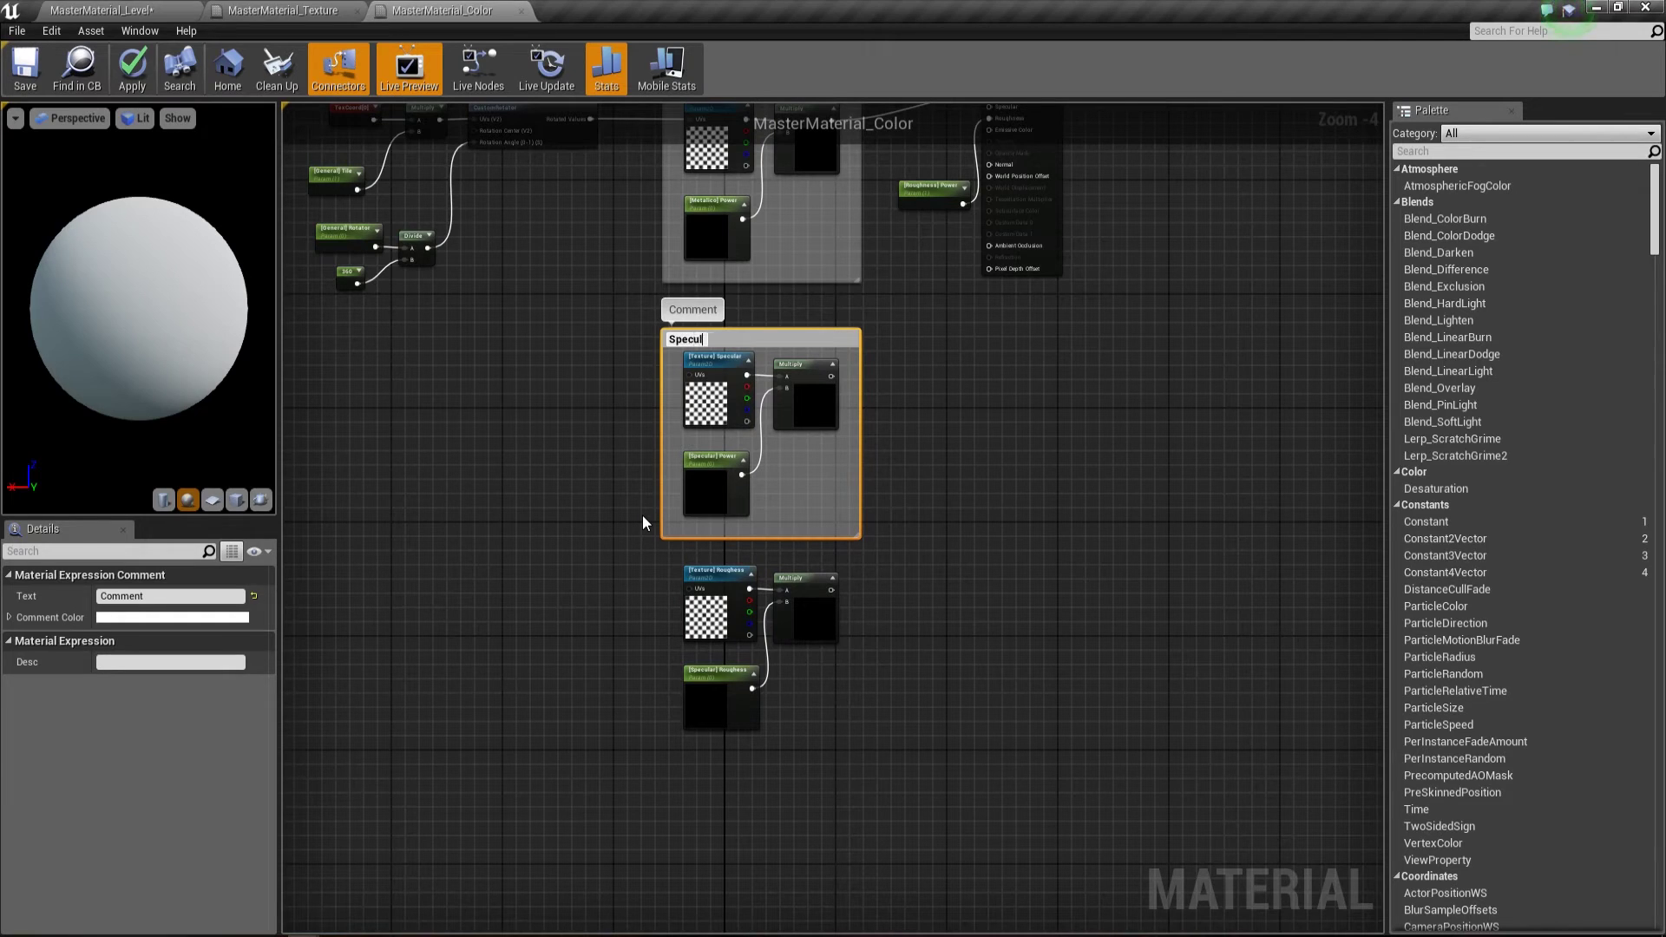
text(ar)
key(Return)
drag(632, 559, 1001, 817)
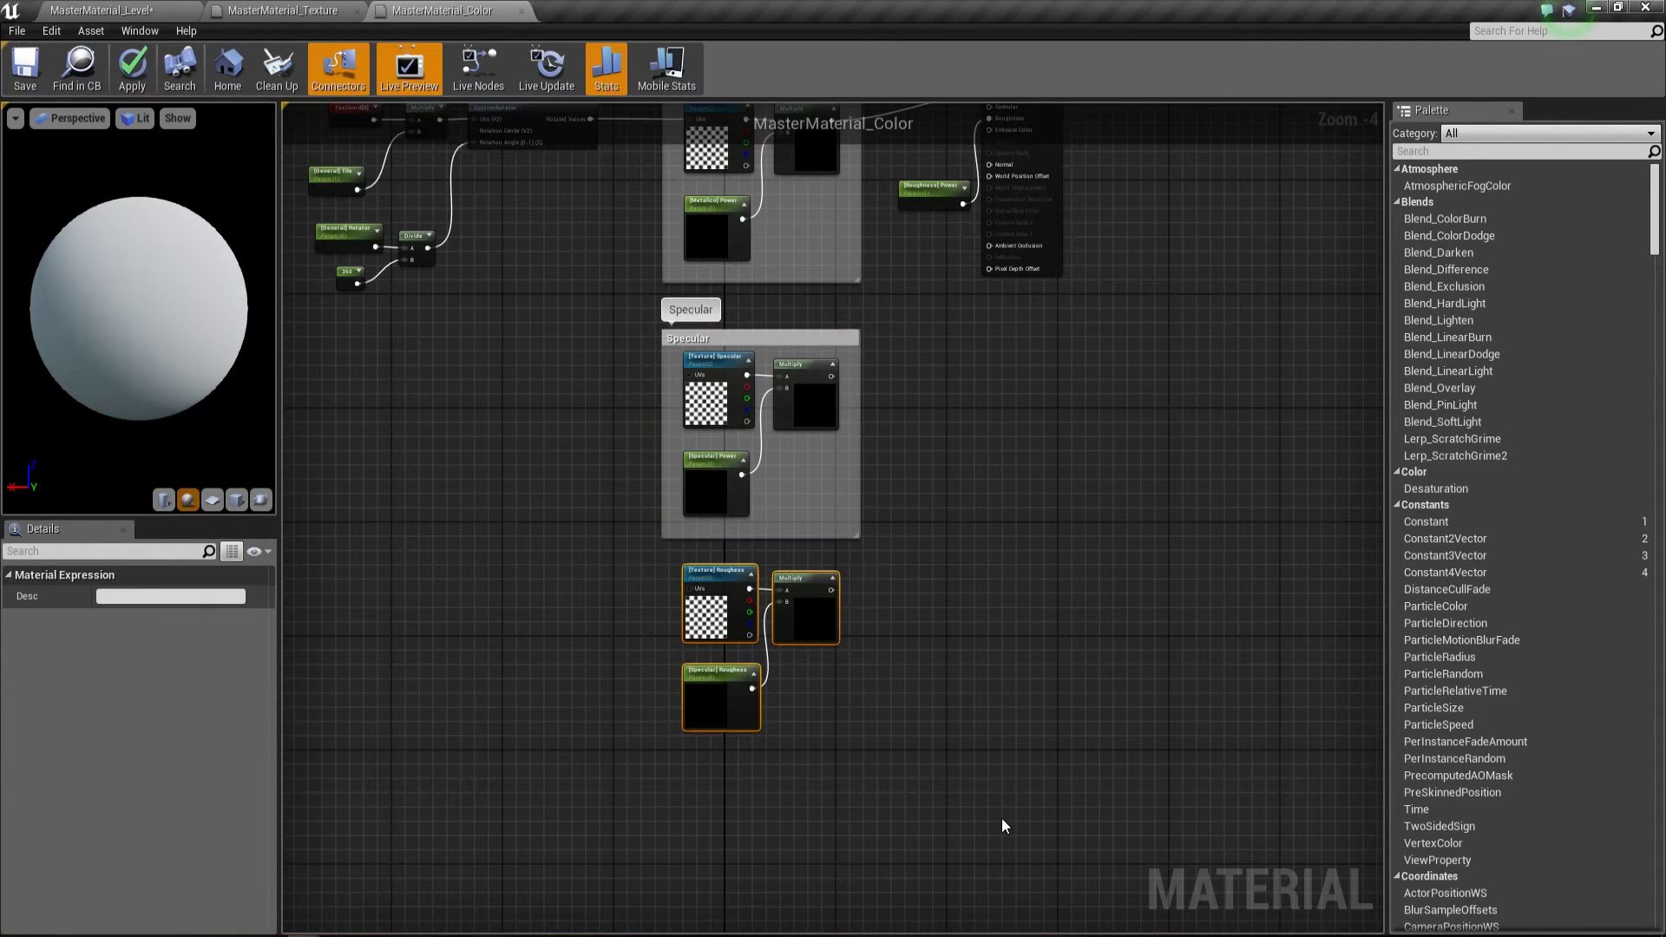
key(c)
text(Roughness)
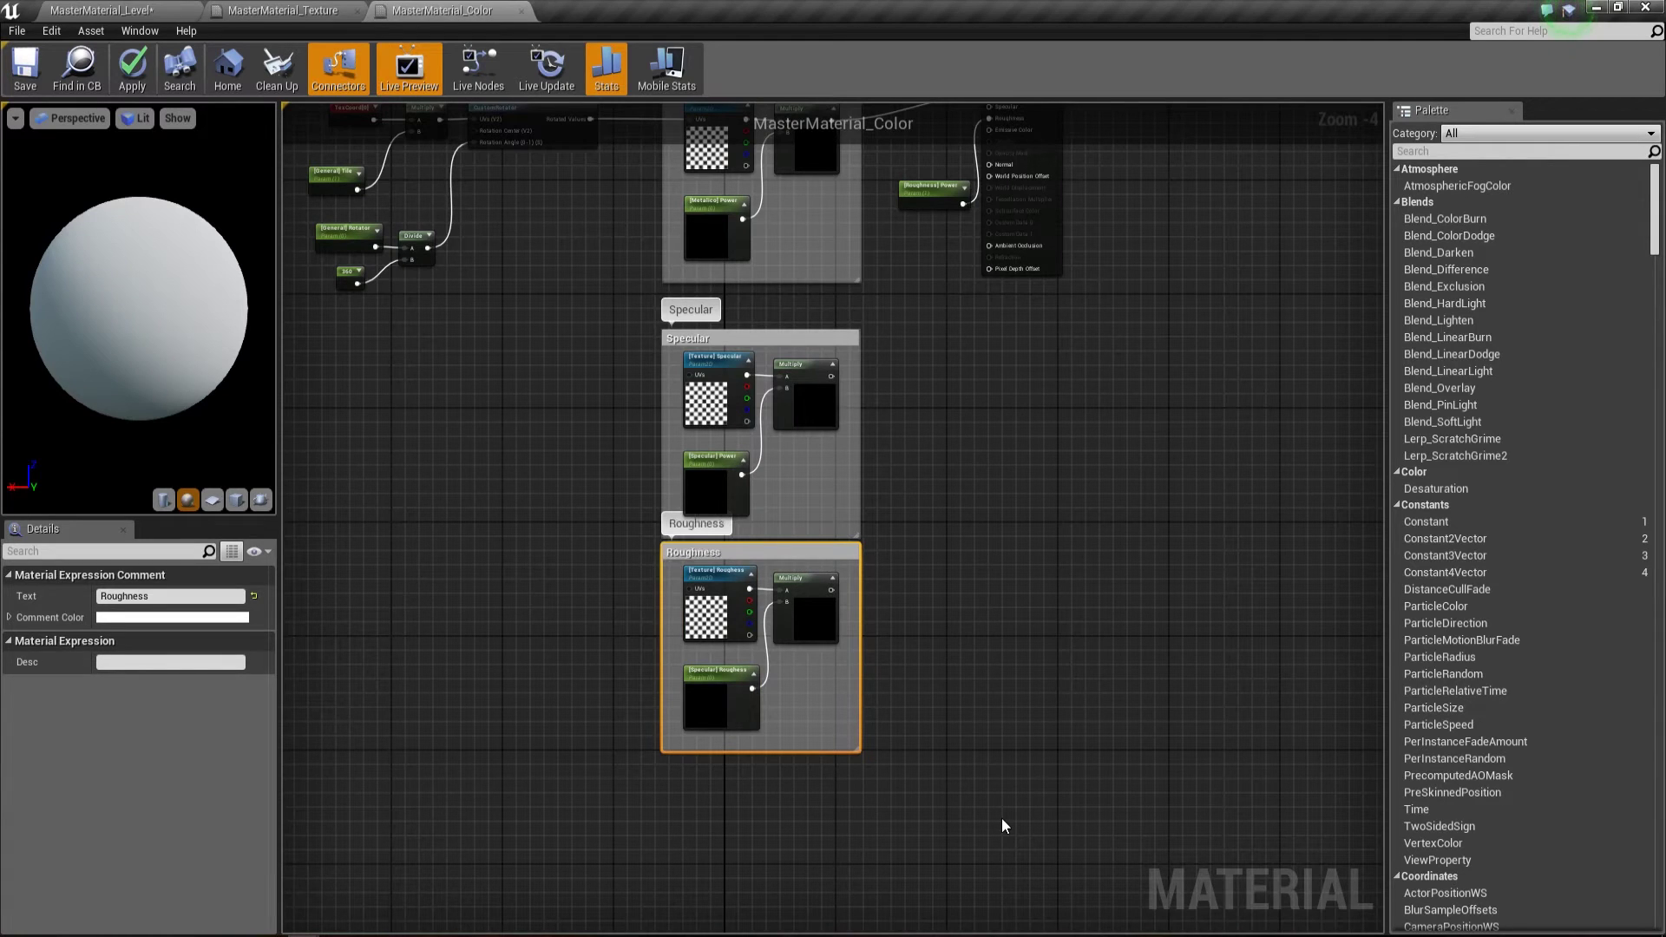
Wire both Multiply outputs to the Specular and Roughness inputs and delete the old Roughness Power node
right_drag(805, 558, 549, 616)
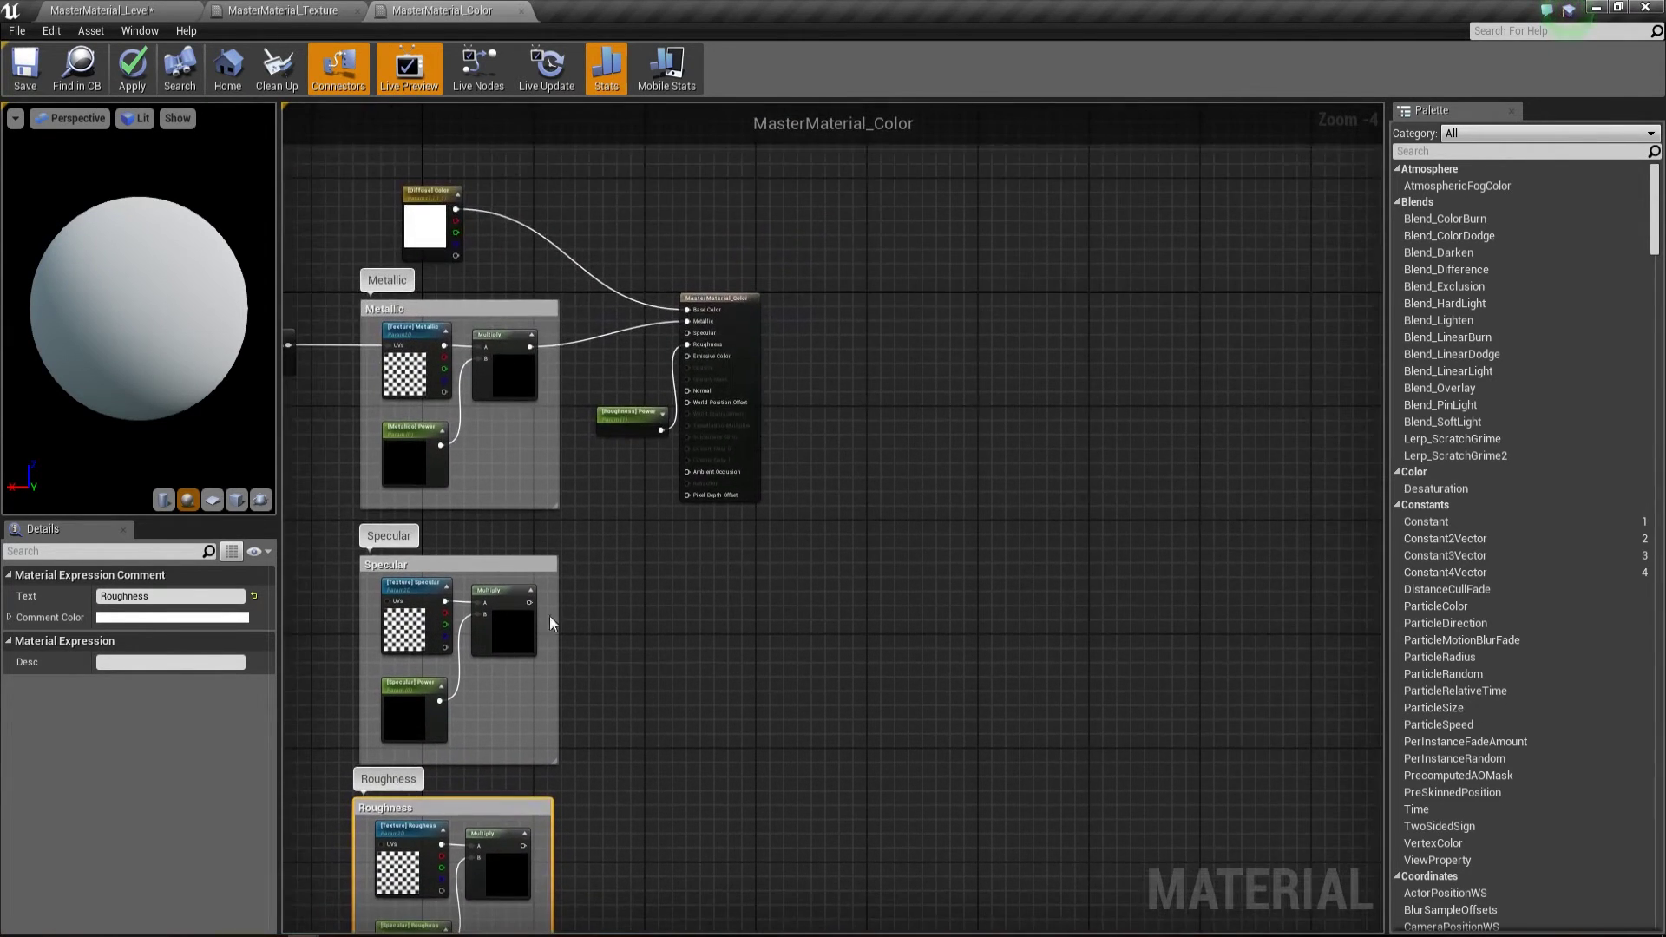
drag(529, 602, 687, 334)
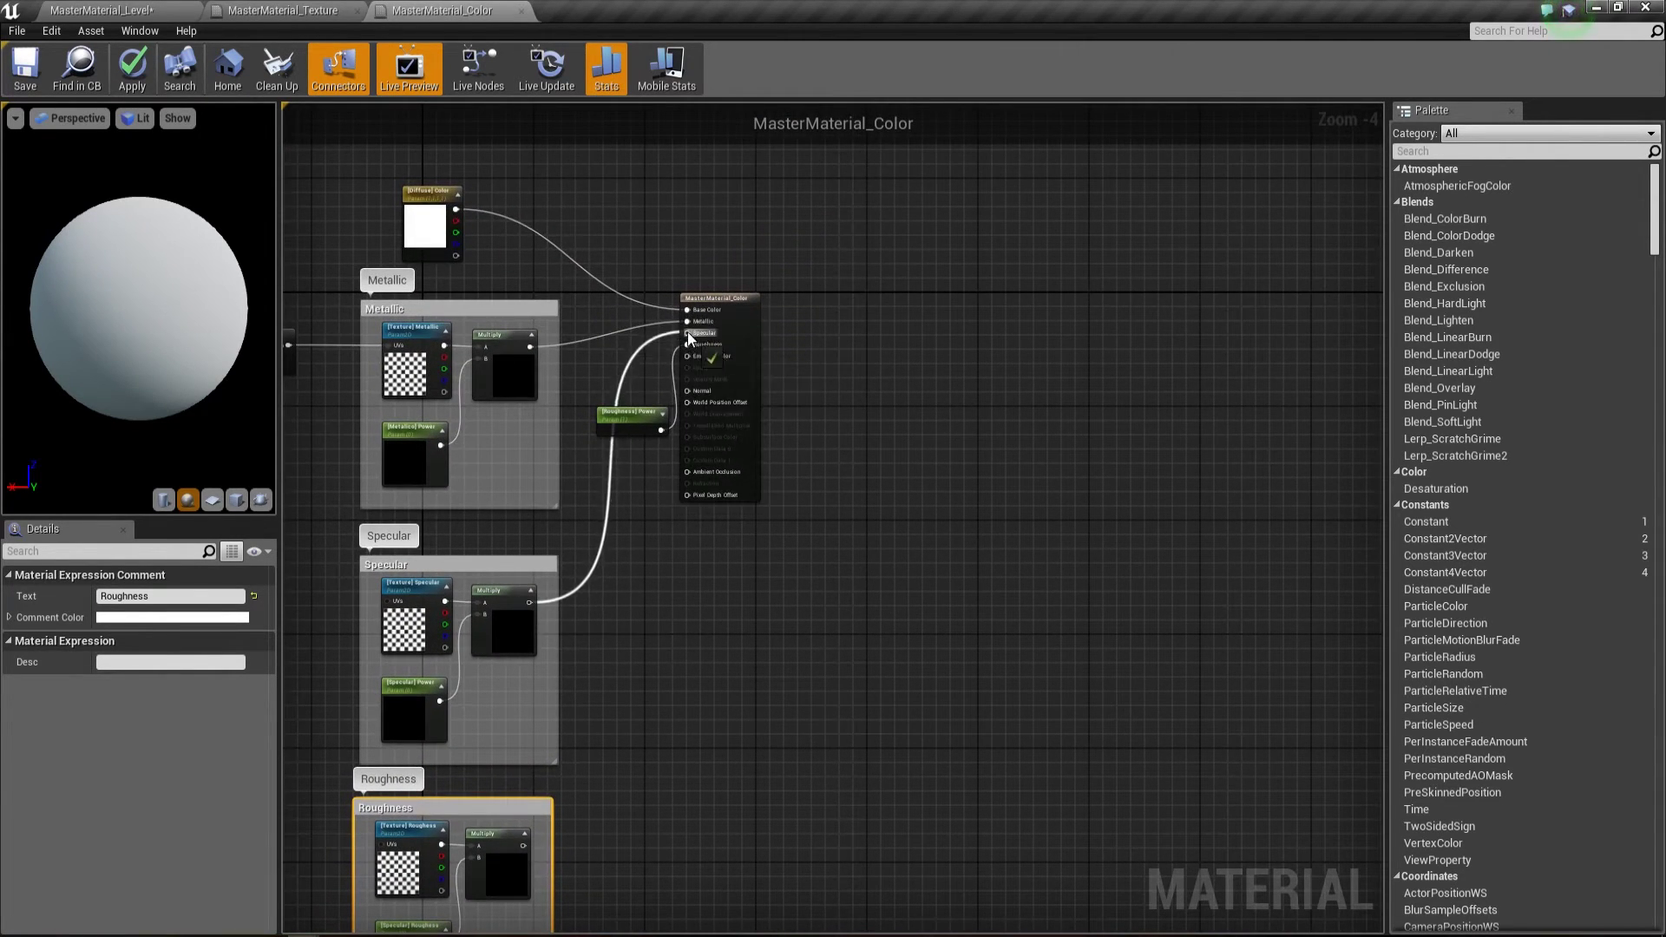
drag(524, 847, 687, 345)
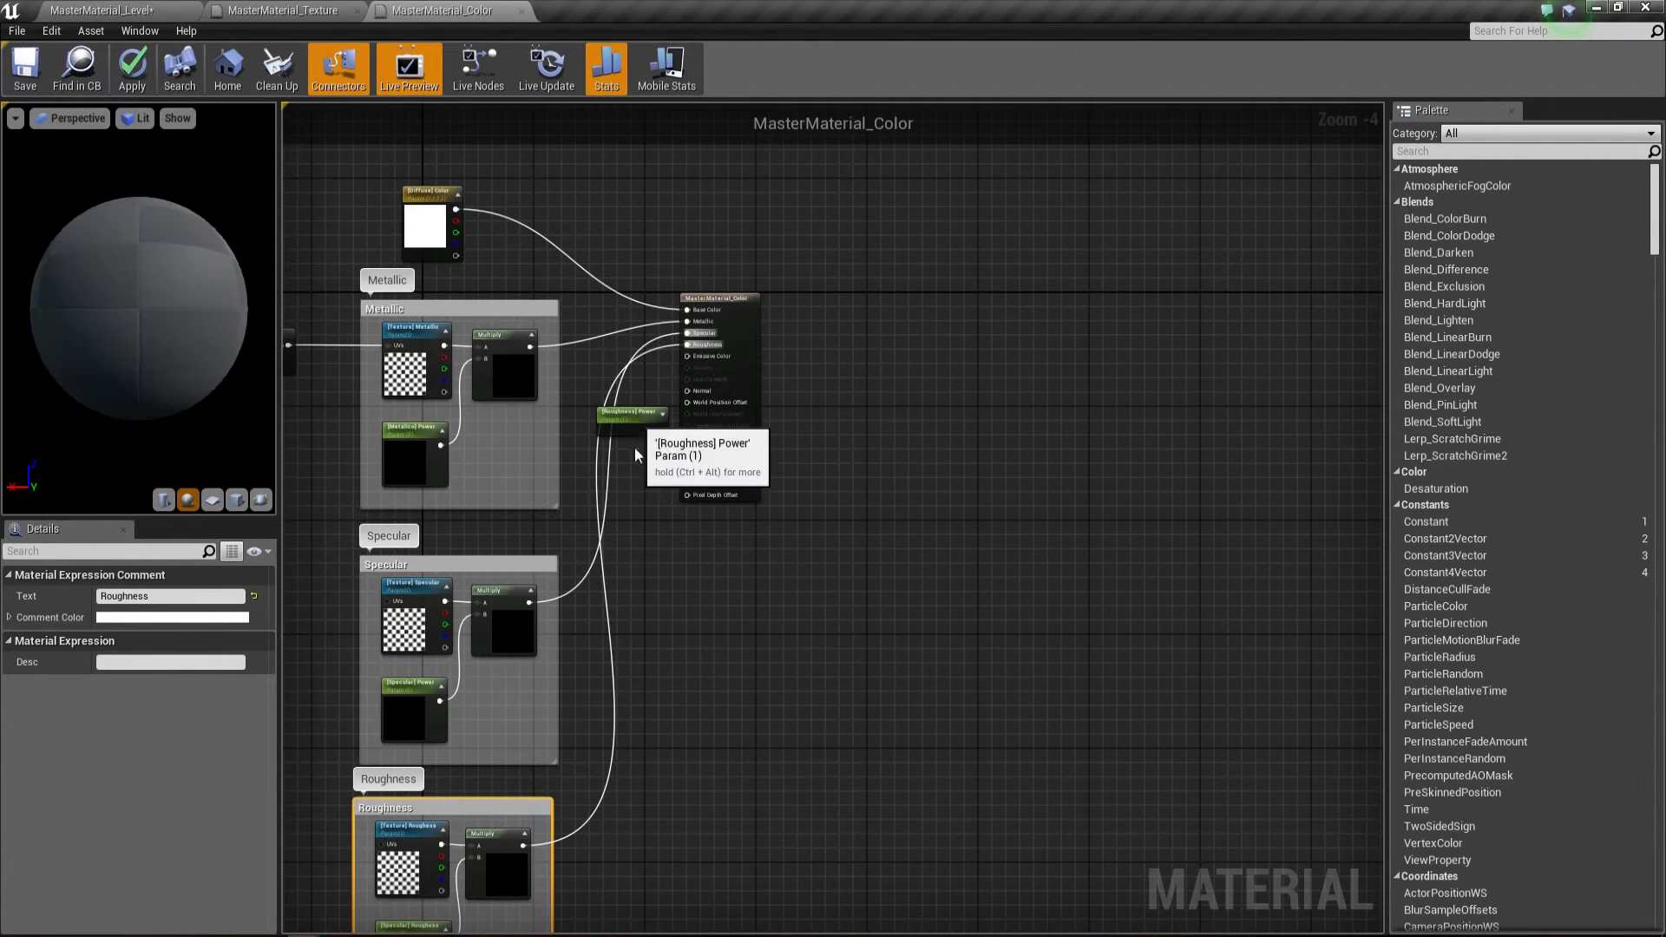
drag(633, 446, 674, 657)
mouse_move(771, 772)
right_down()
mouse_move(915, 486)
mouse_move(898, 675)
mouse_move(773, 915)
right_up()
key(Delete)
scroll(555, 682, up, 4)
scroll(868, 686, down, 3)
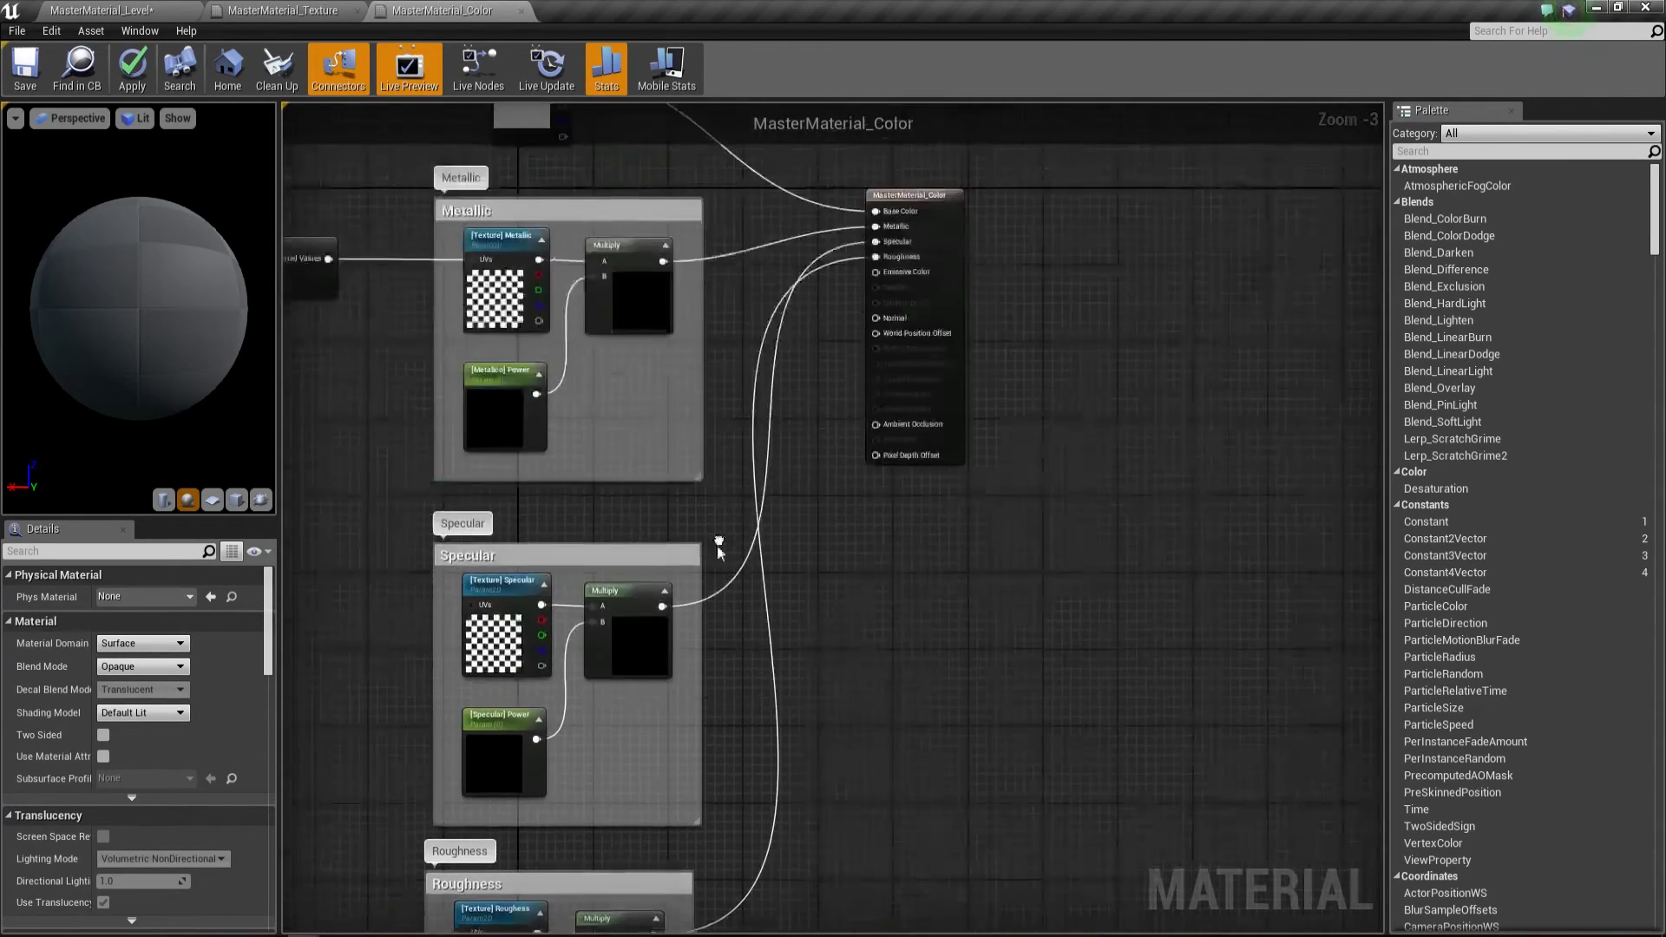
scroll(856, 625, up, 3)
scroll(842, 594, down, 3)
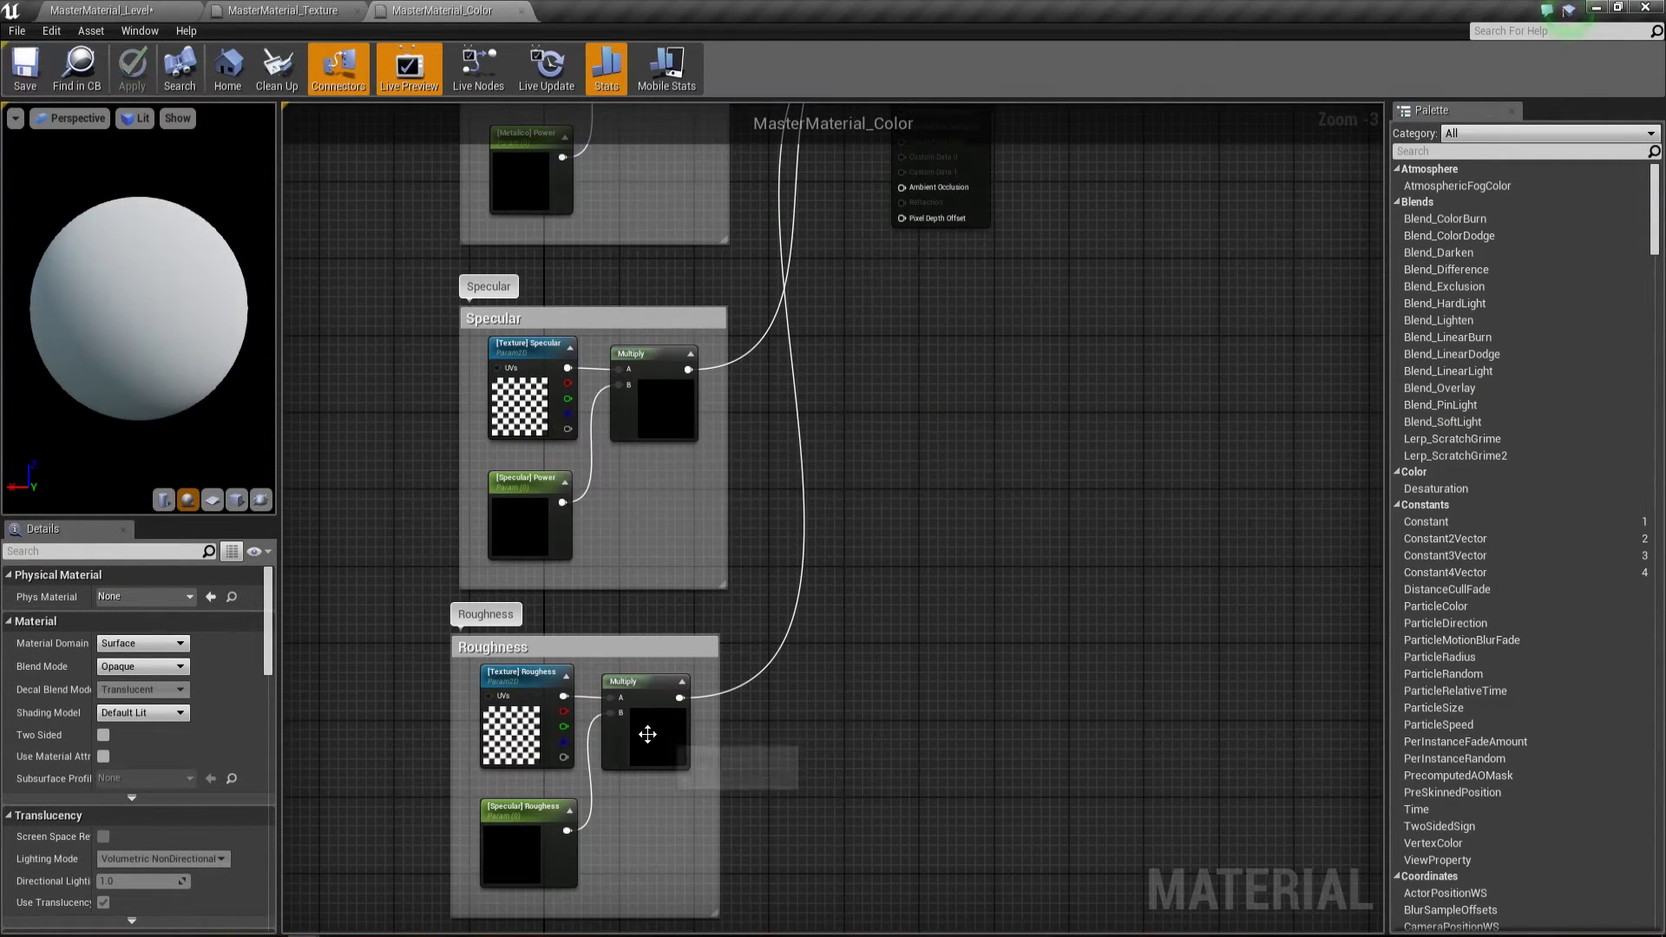
right_drag(814, 408, 865, 322)
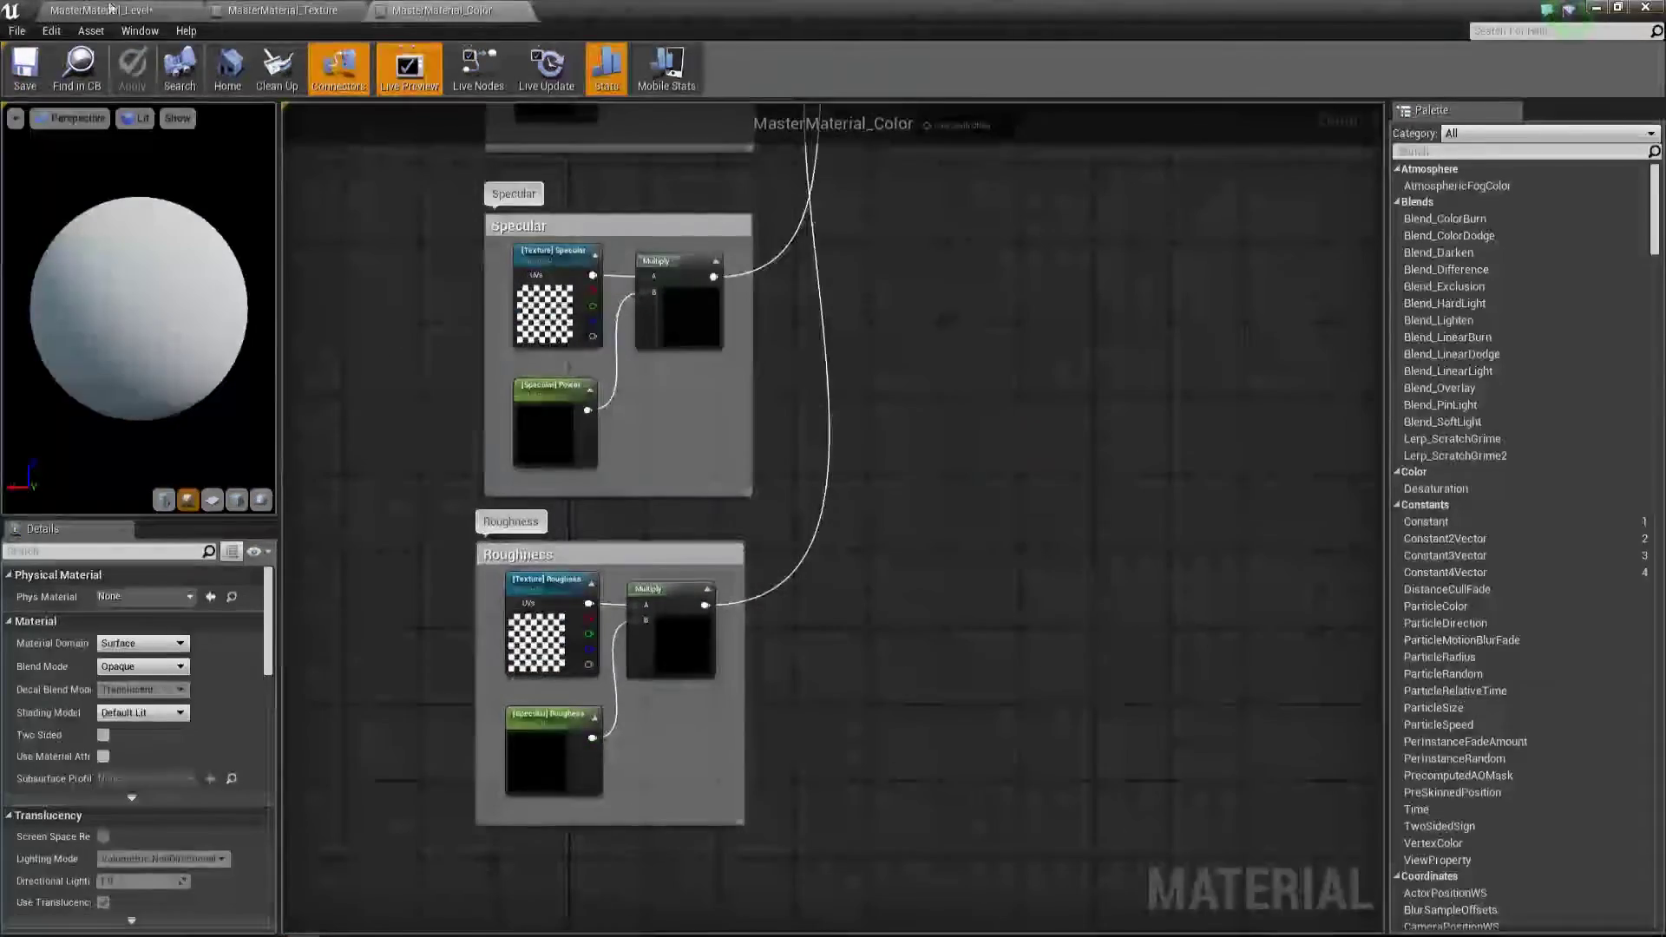
click(103, 10)
Select the checkered preview sphere and open its MT_Color1 material instance
right_drag(804, 376, 804, 347)
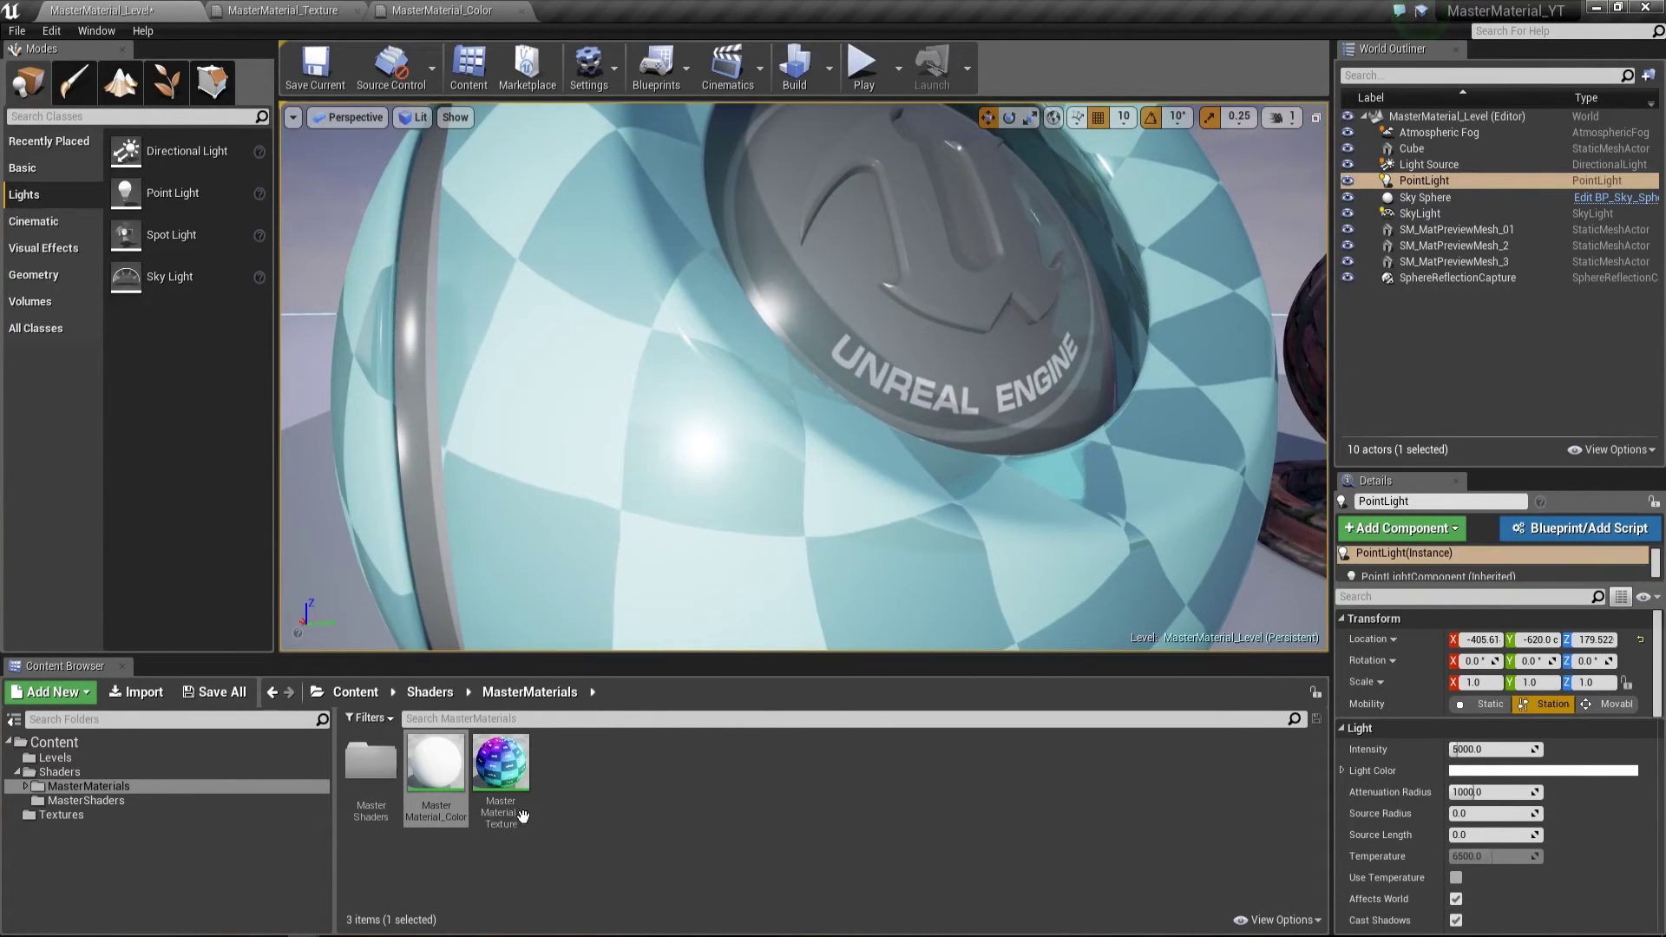
click(843, 470)
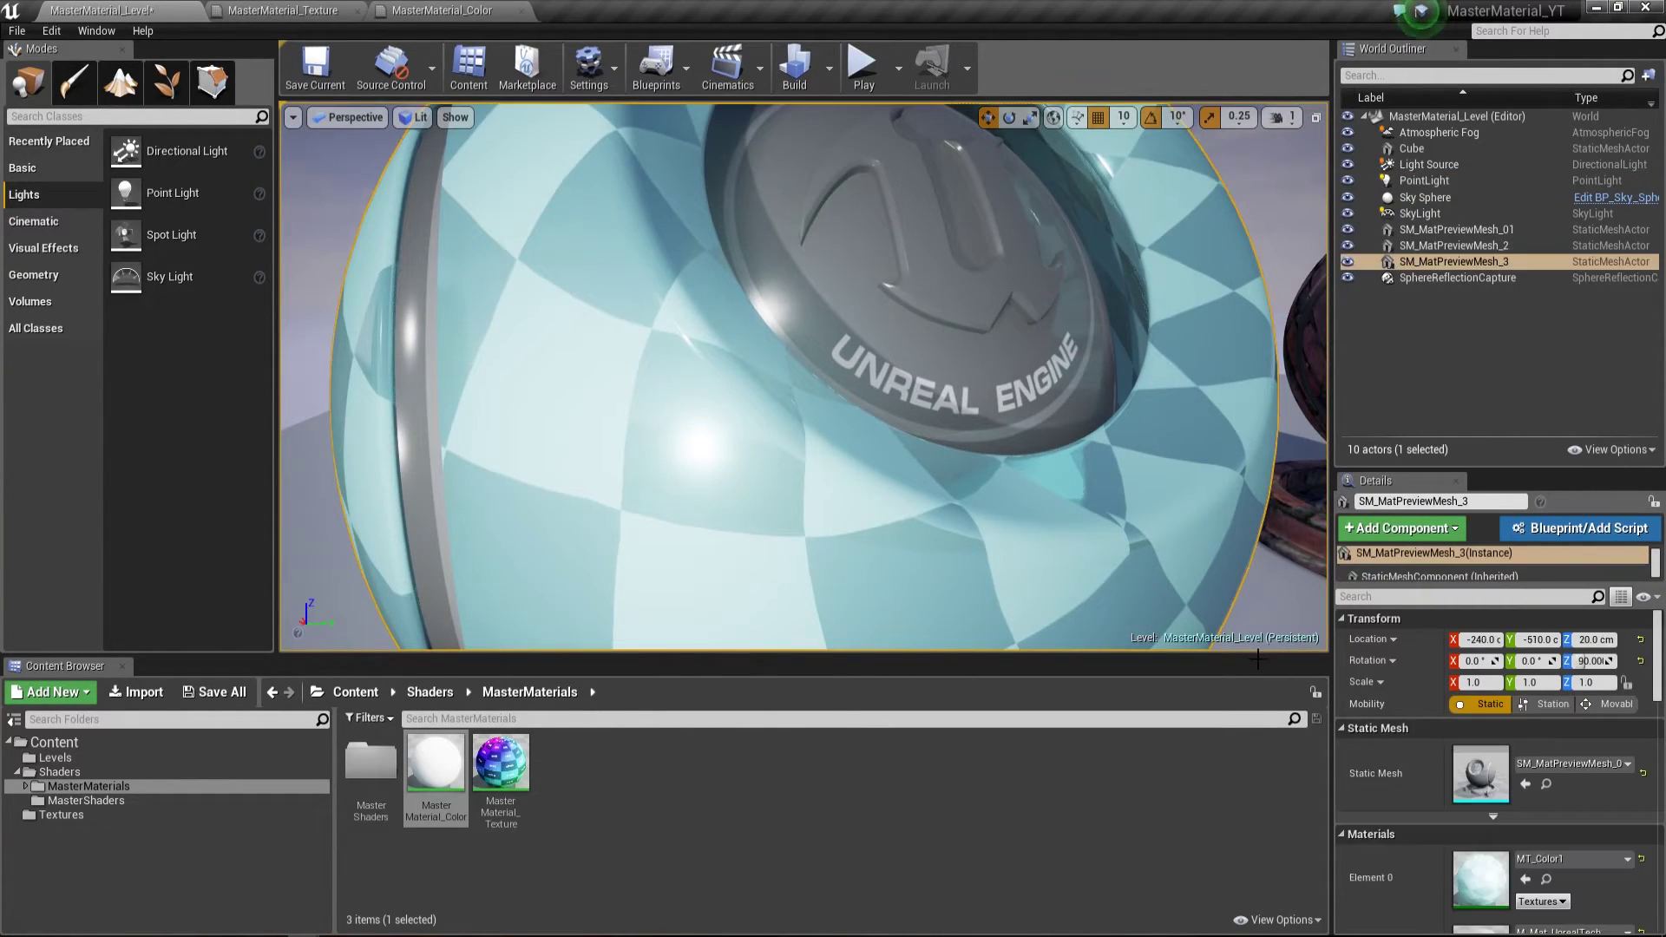
double_click(1480, 879)
drag(1160, 85, 1206, 64)
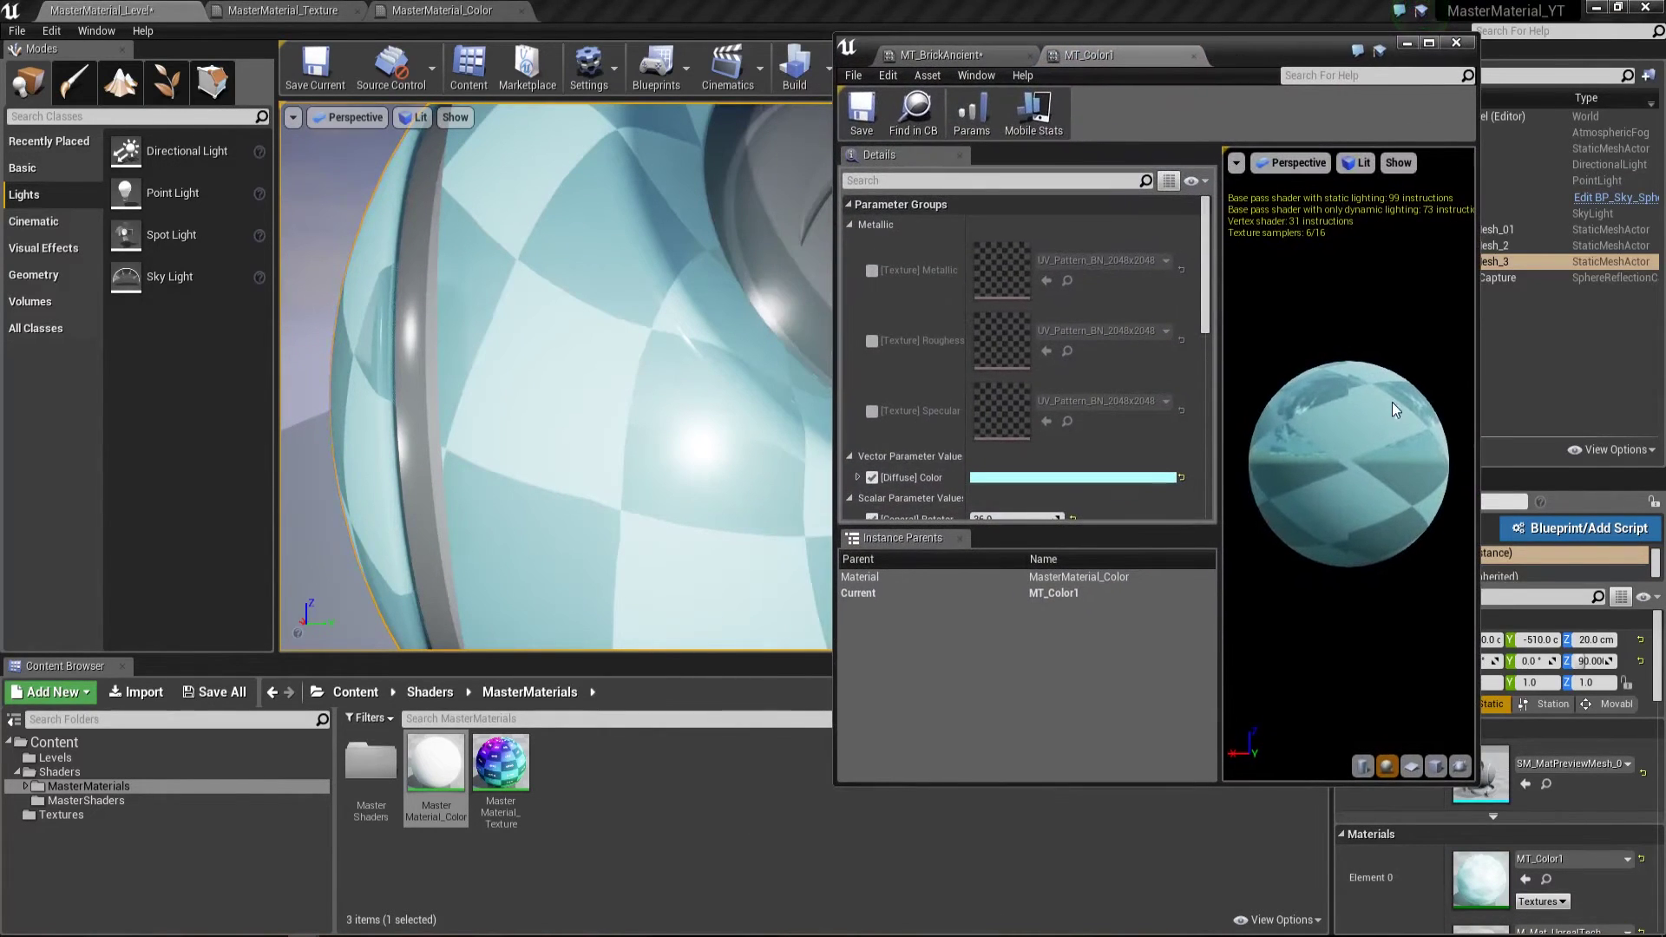
drag(1269, 500, 1285, 446)
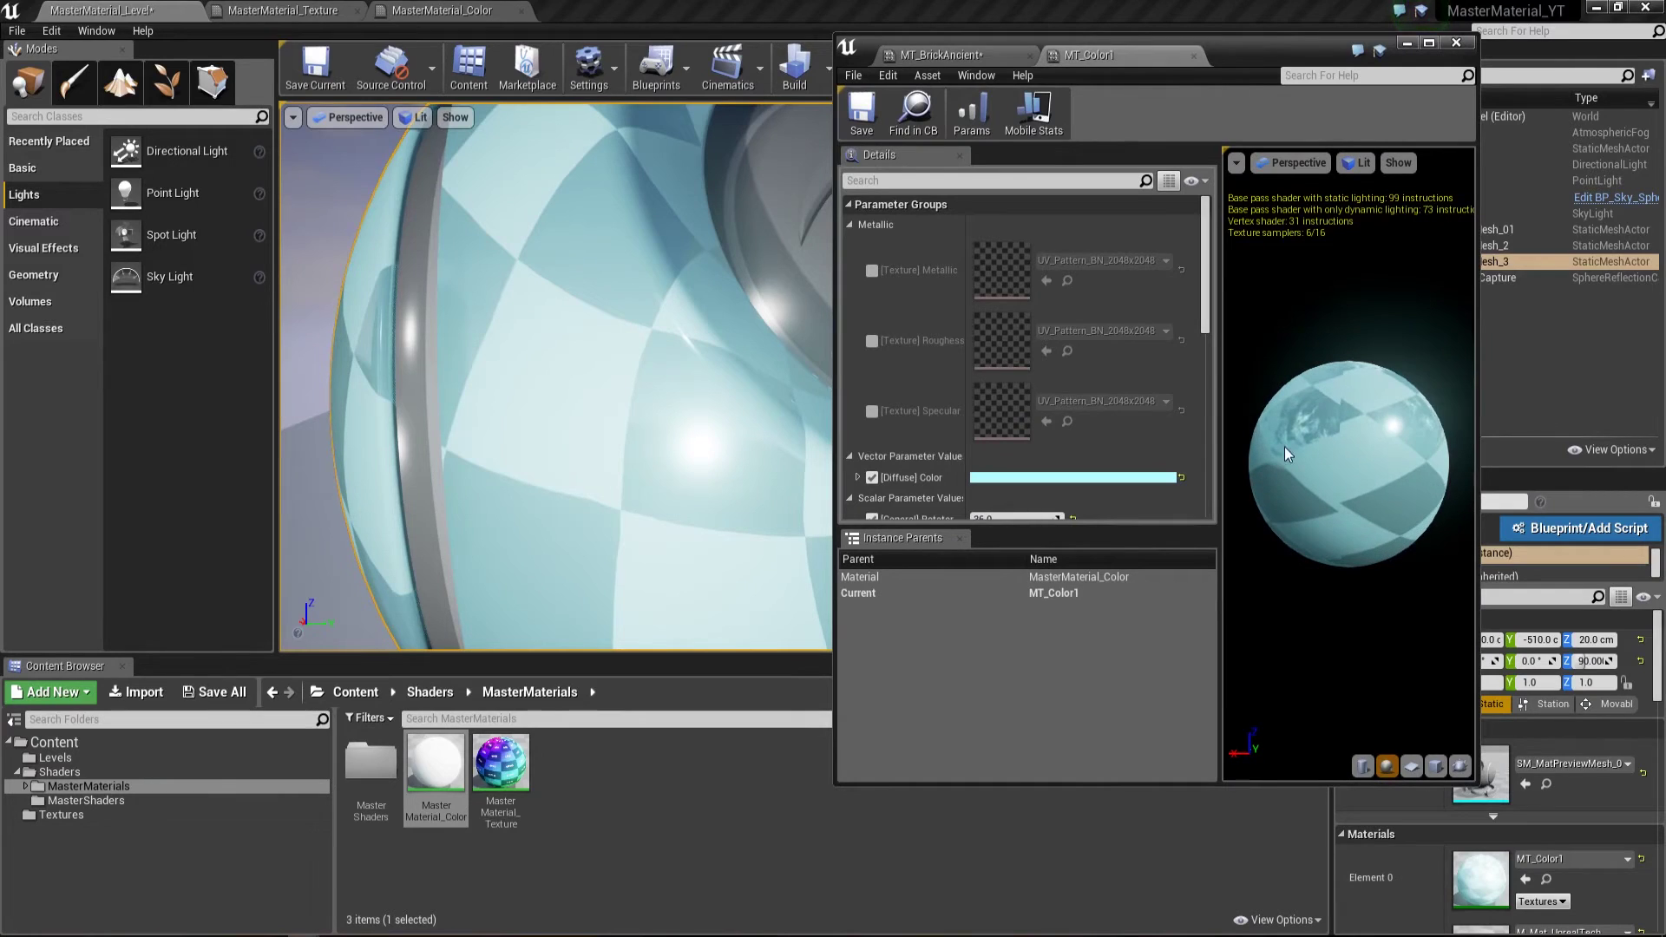
scroll(993, 366, down, 2)
scroll(993, 366, down, 3)
Set General Rotator to 45 and enable General Tile at 1.832628
click(992, 292)
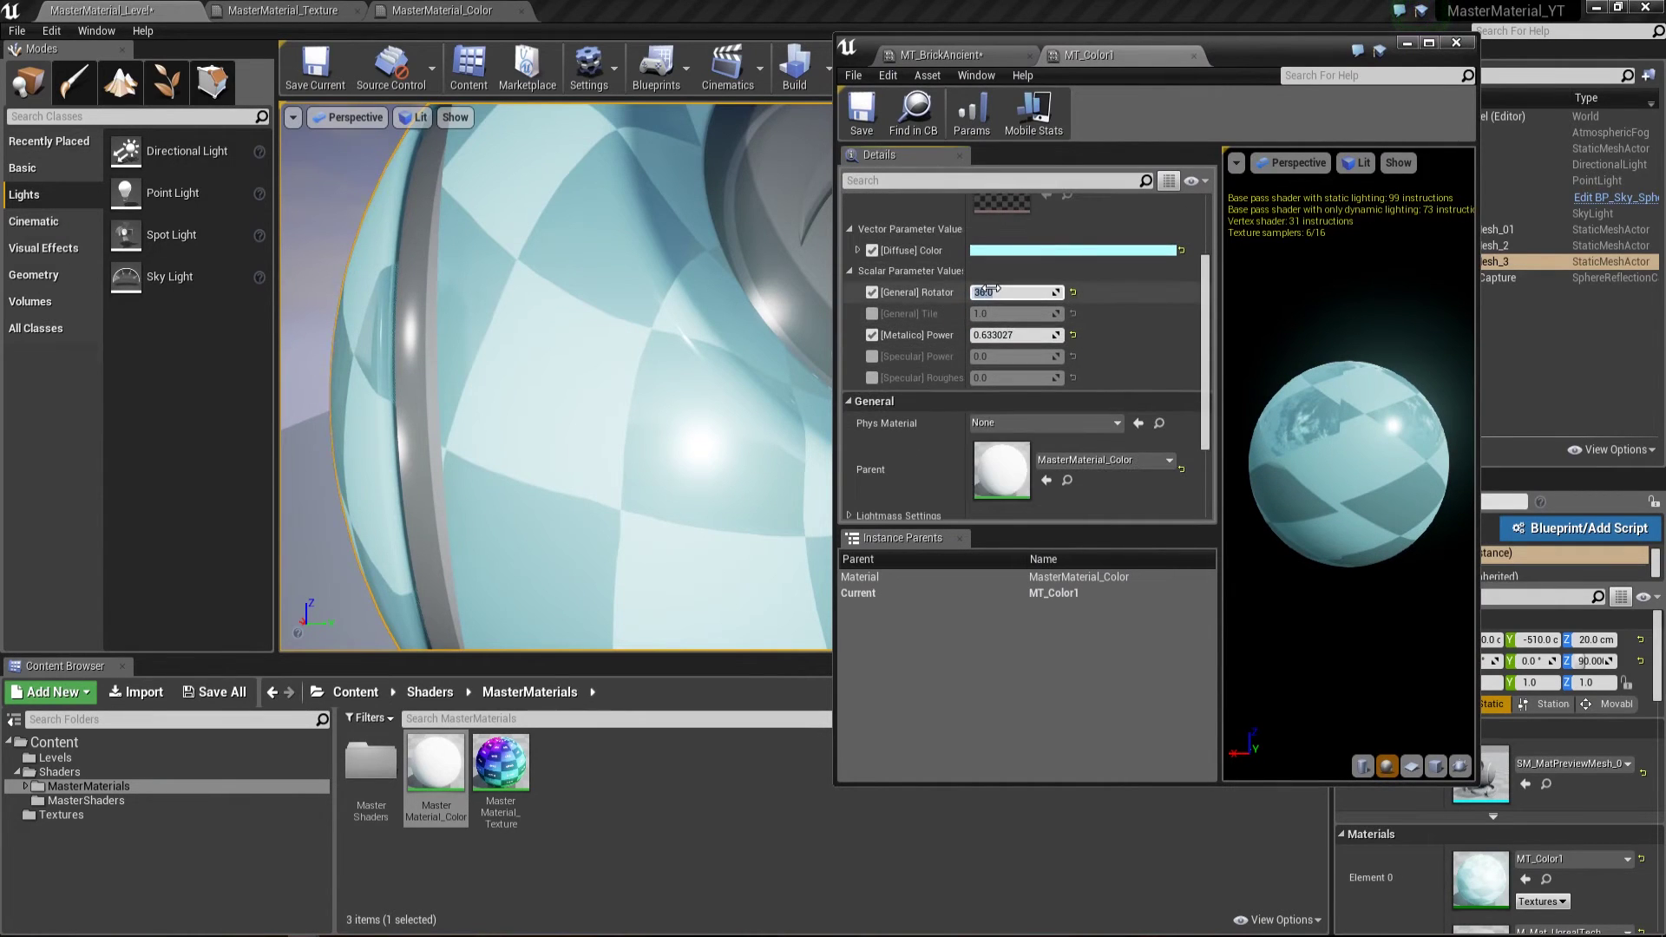
text(0)
text(45)
key(Return)
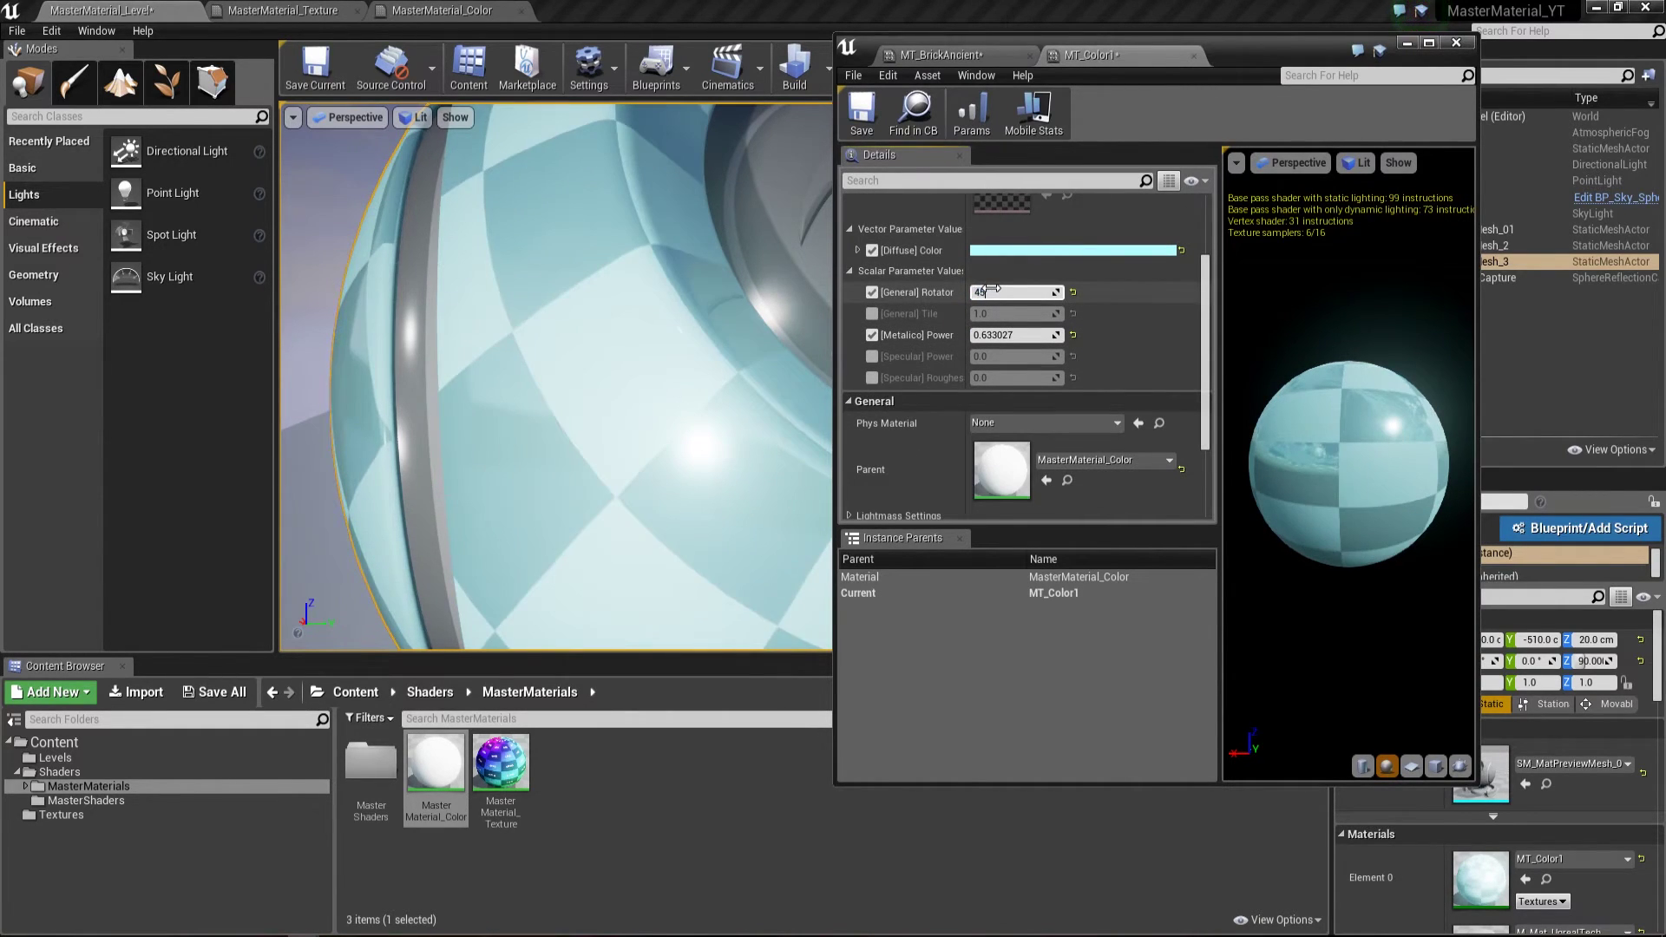
key(Return)
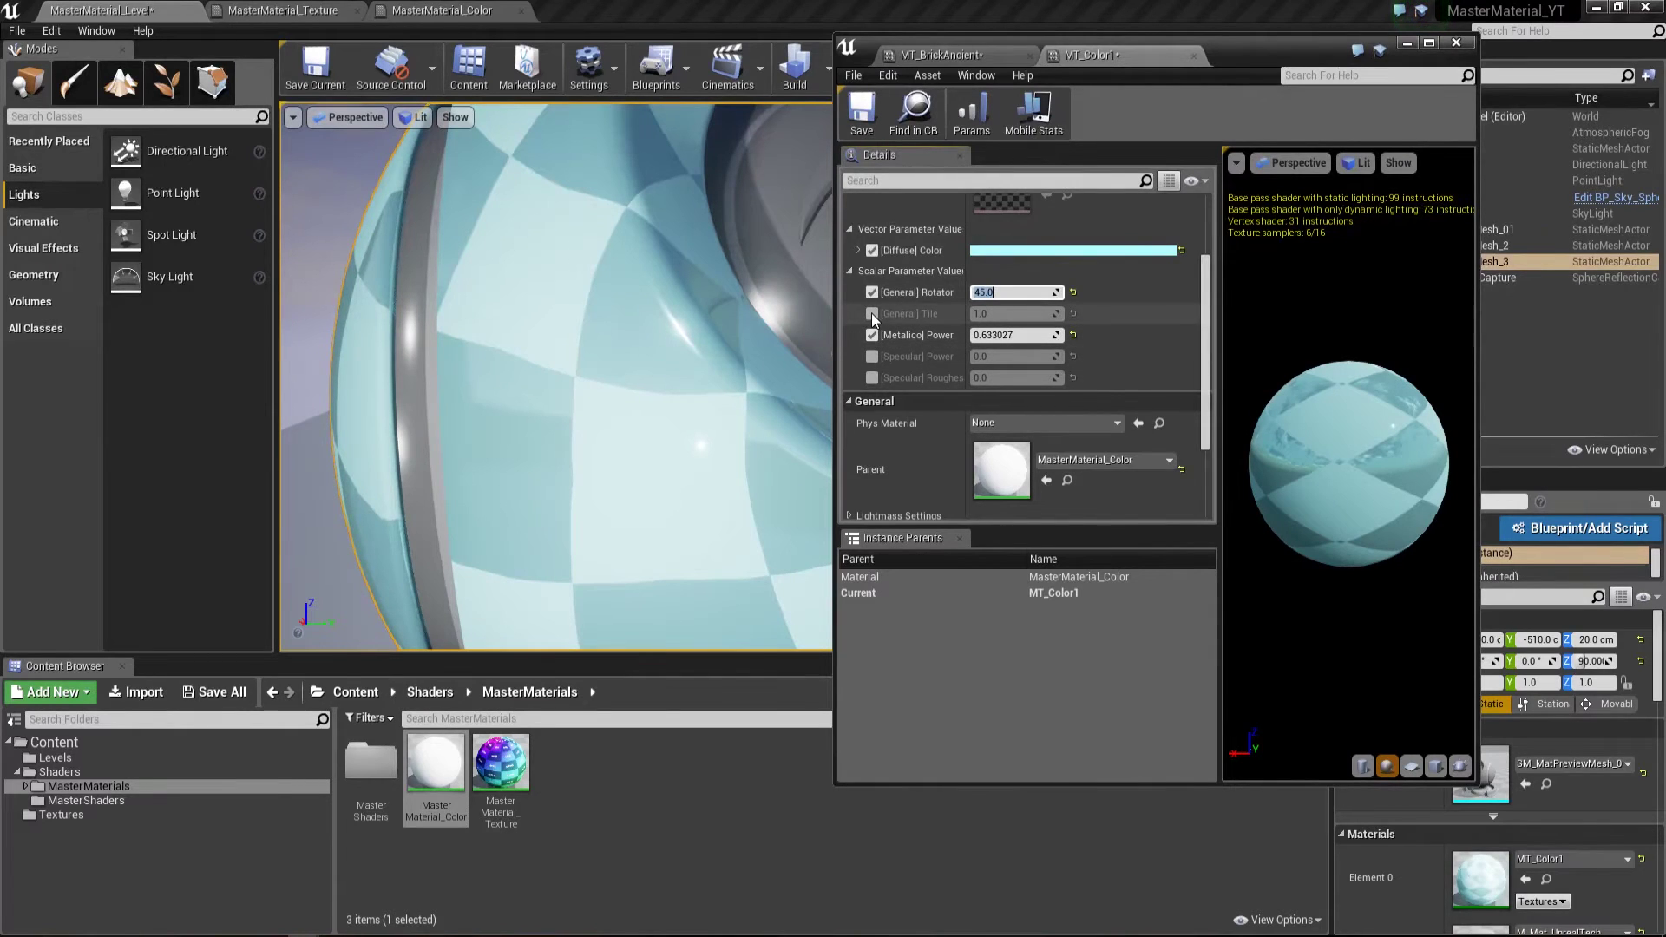
click(872, 314)
mouse_move(1011, 313)
mouse_down()
mouse_move(989, 313)
mouse_move(1041, 313)
mouse_move(998, 313)
mouse_up()
scroll(908, 361, down, 1)
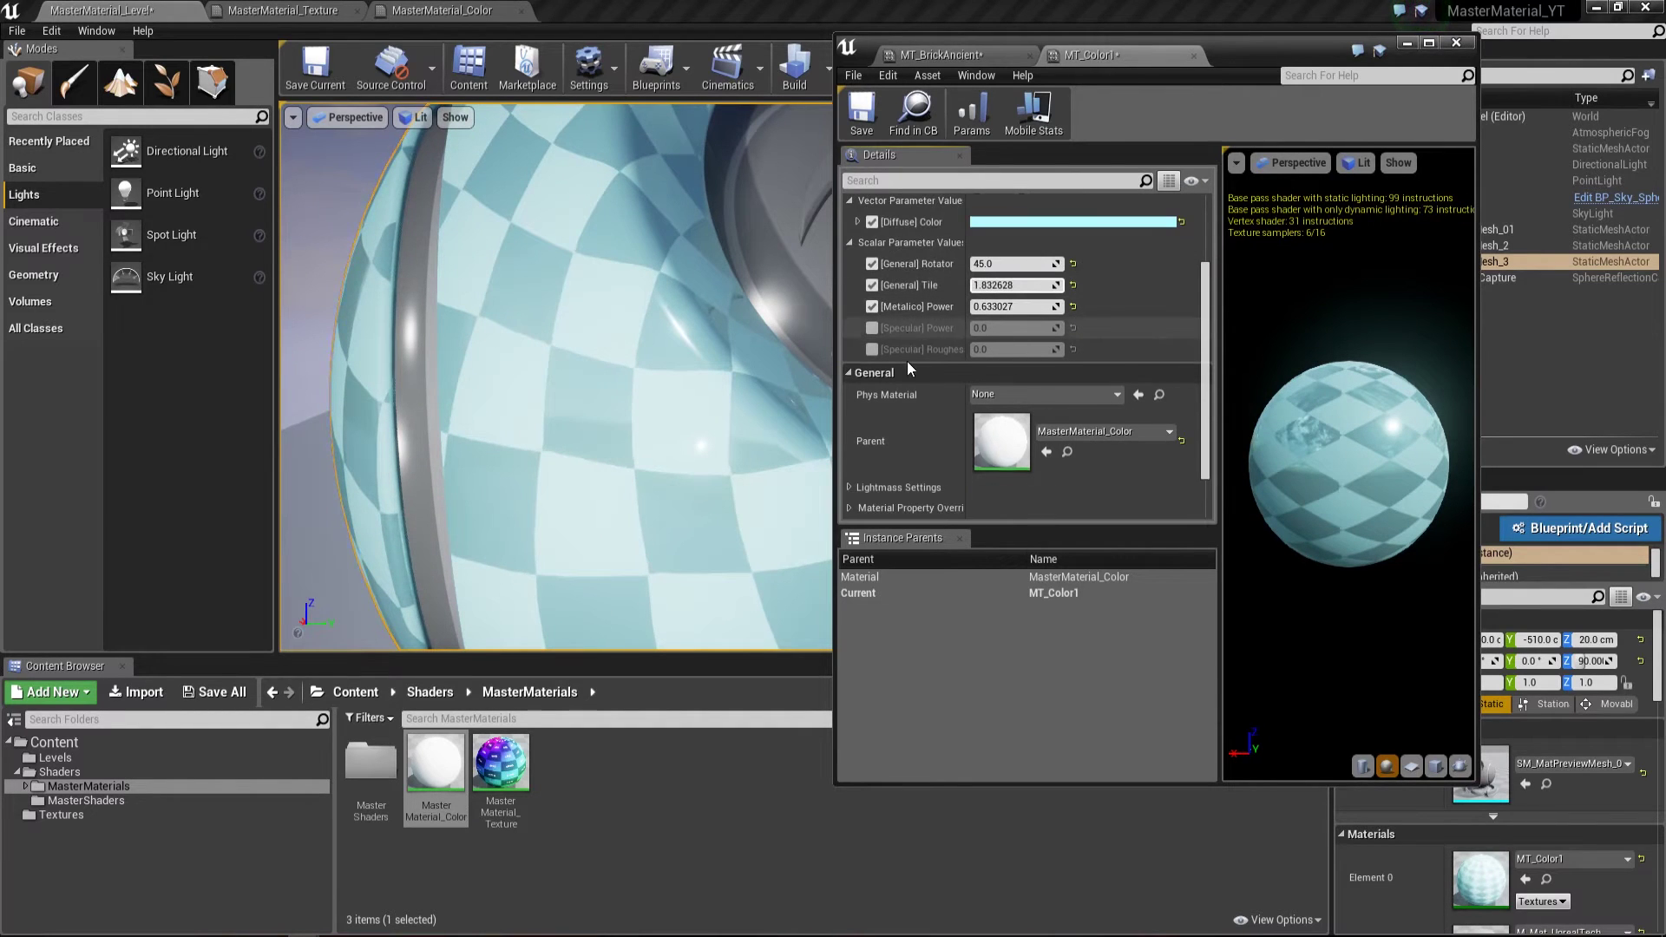
right_drag(555, 373, 608, 373)
Connect CustomRotator's Rotated Values to the Specular and Roughness texture UVs, then save MasterMaterial_Color
click(287, 10)
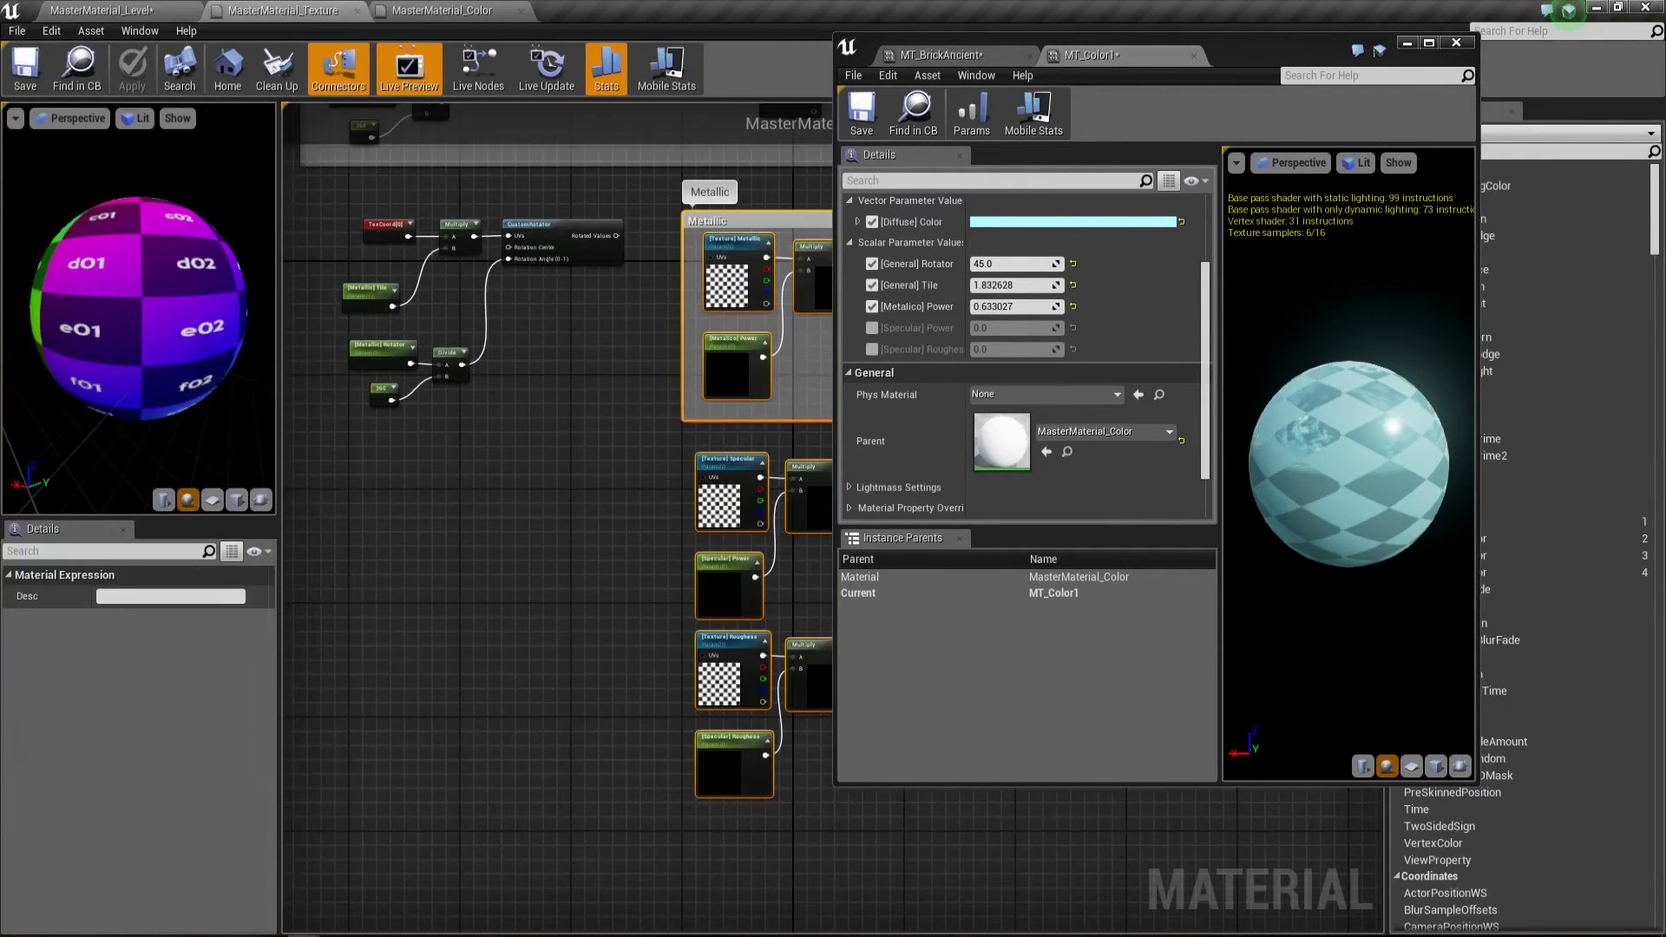
click(443, 10)
scroll(535, 459, down, 3)
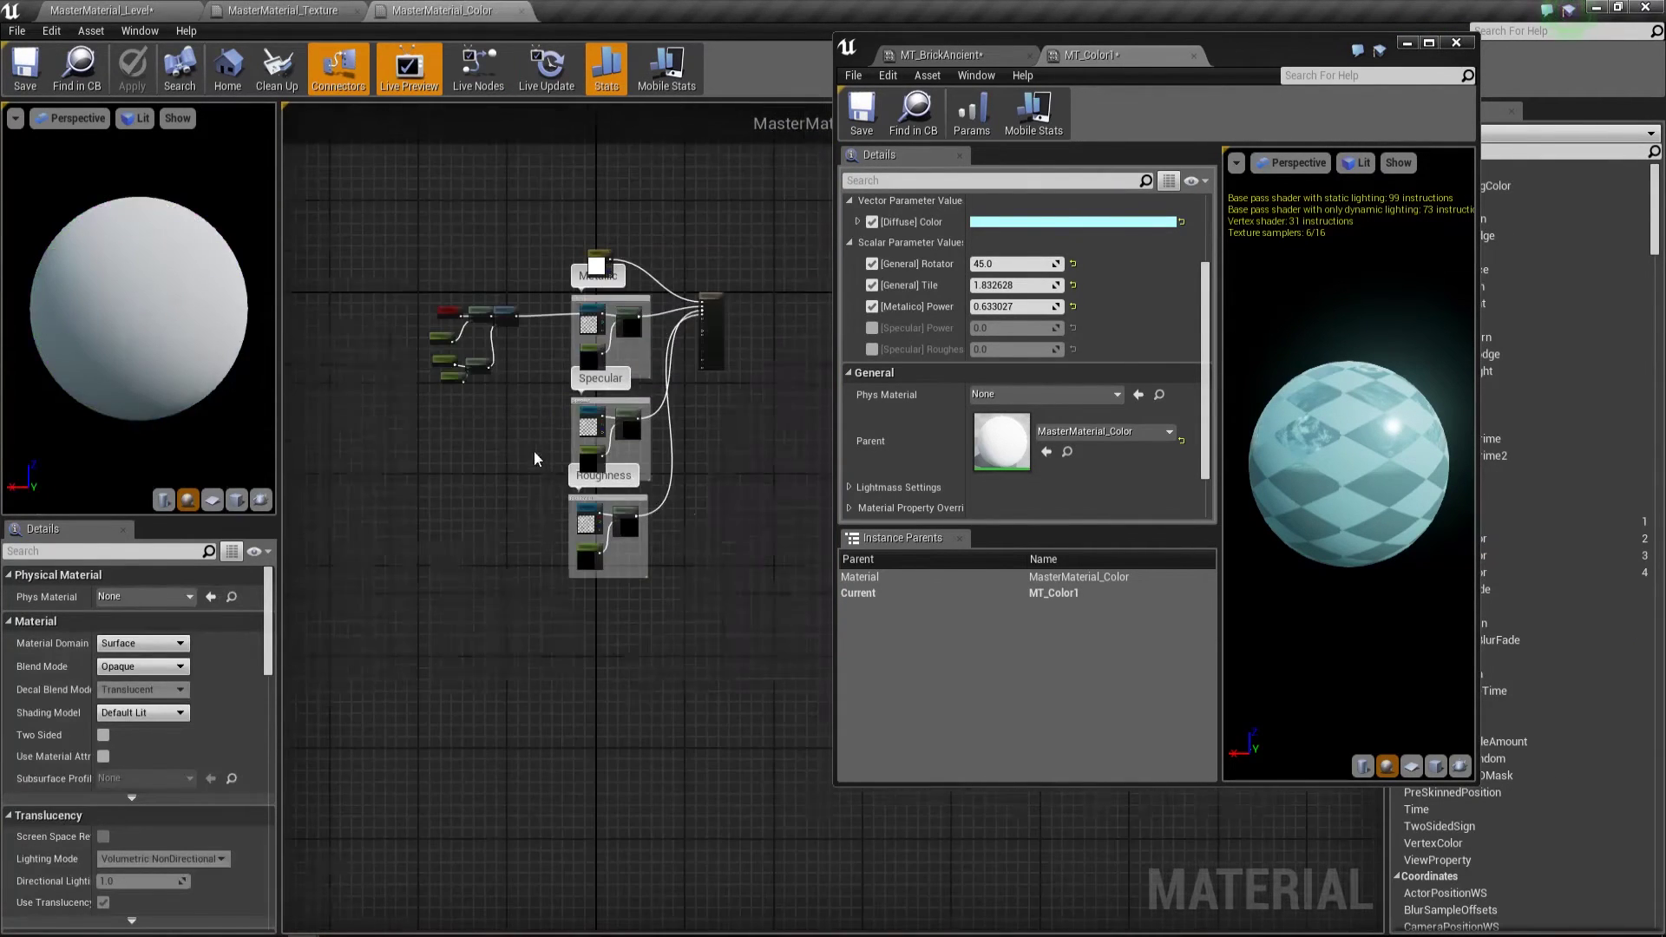
scroll(470, 466, up, 4)
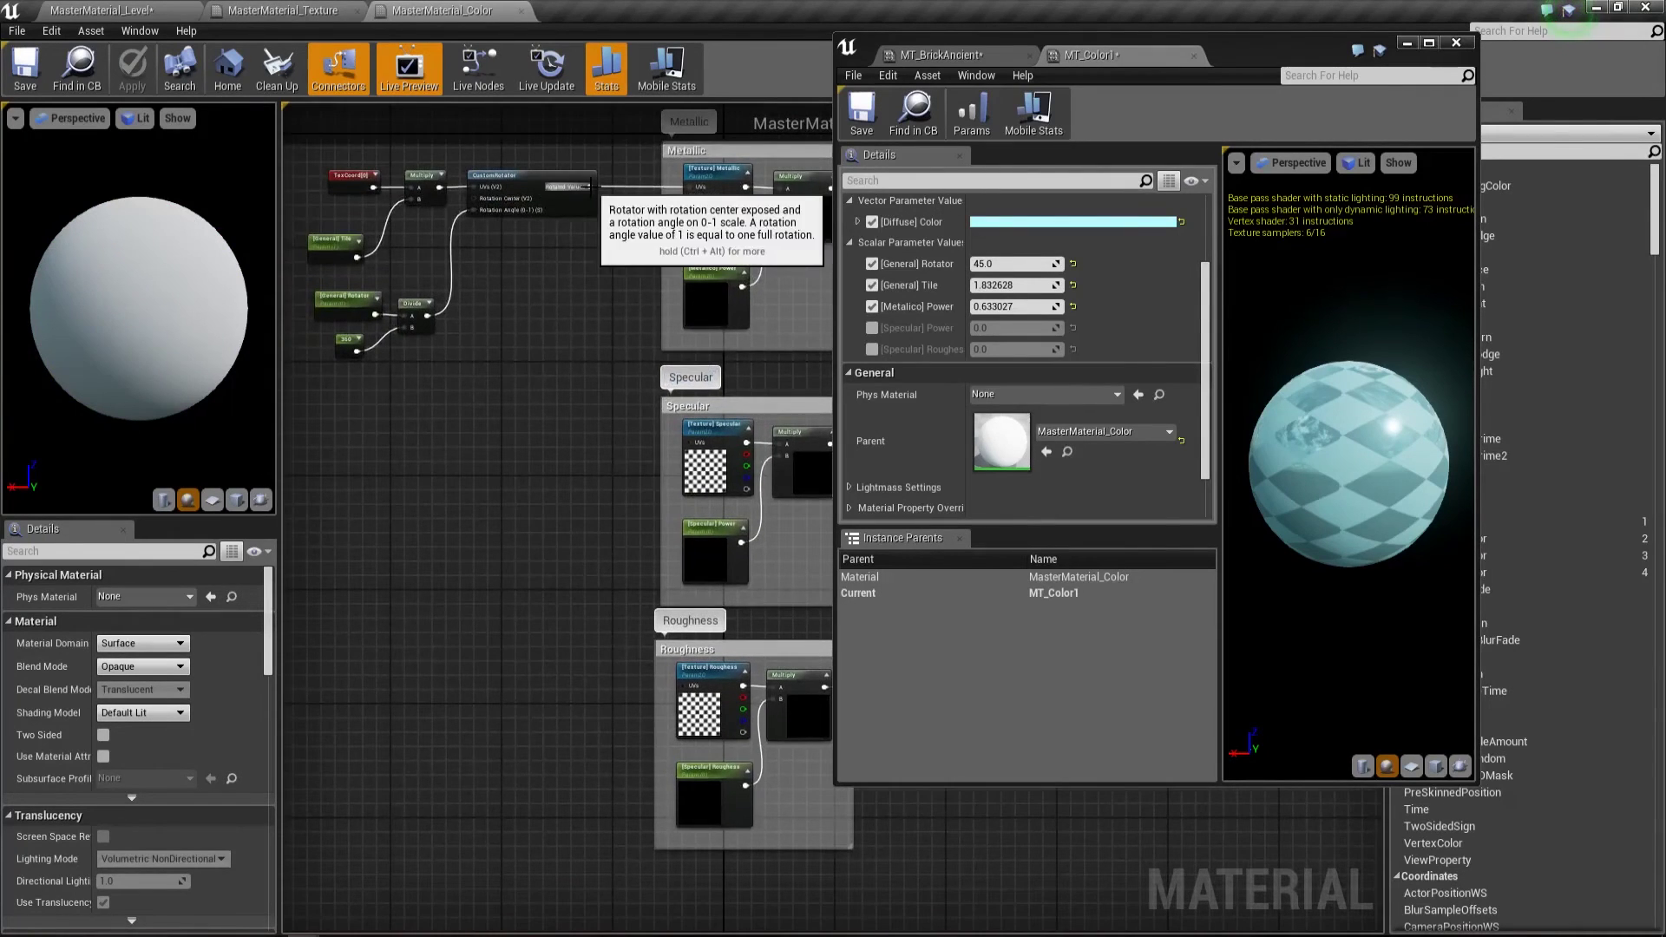
drag(643, 484, 689, 445)
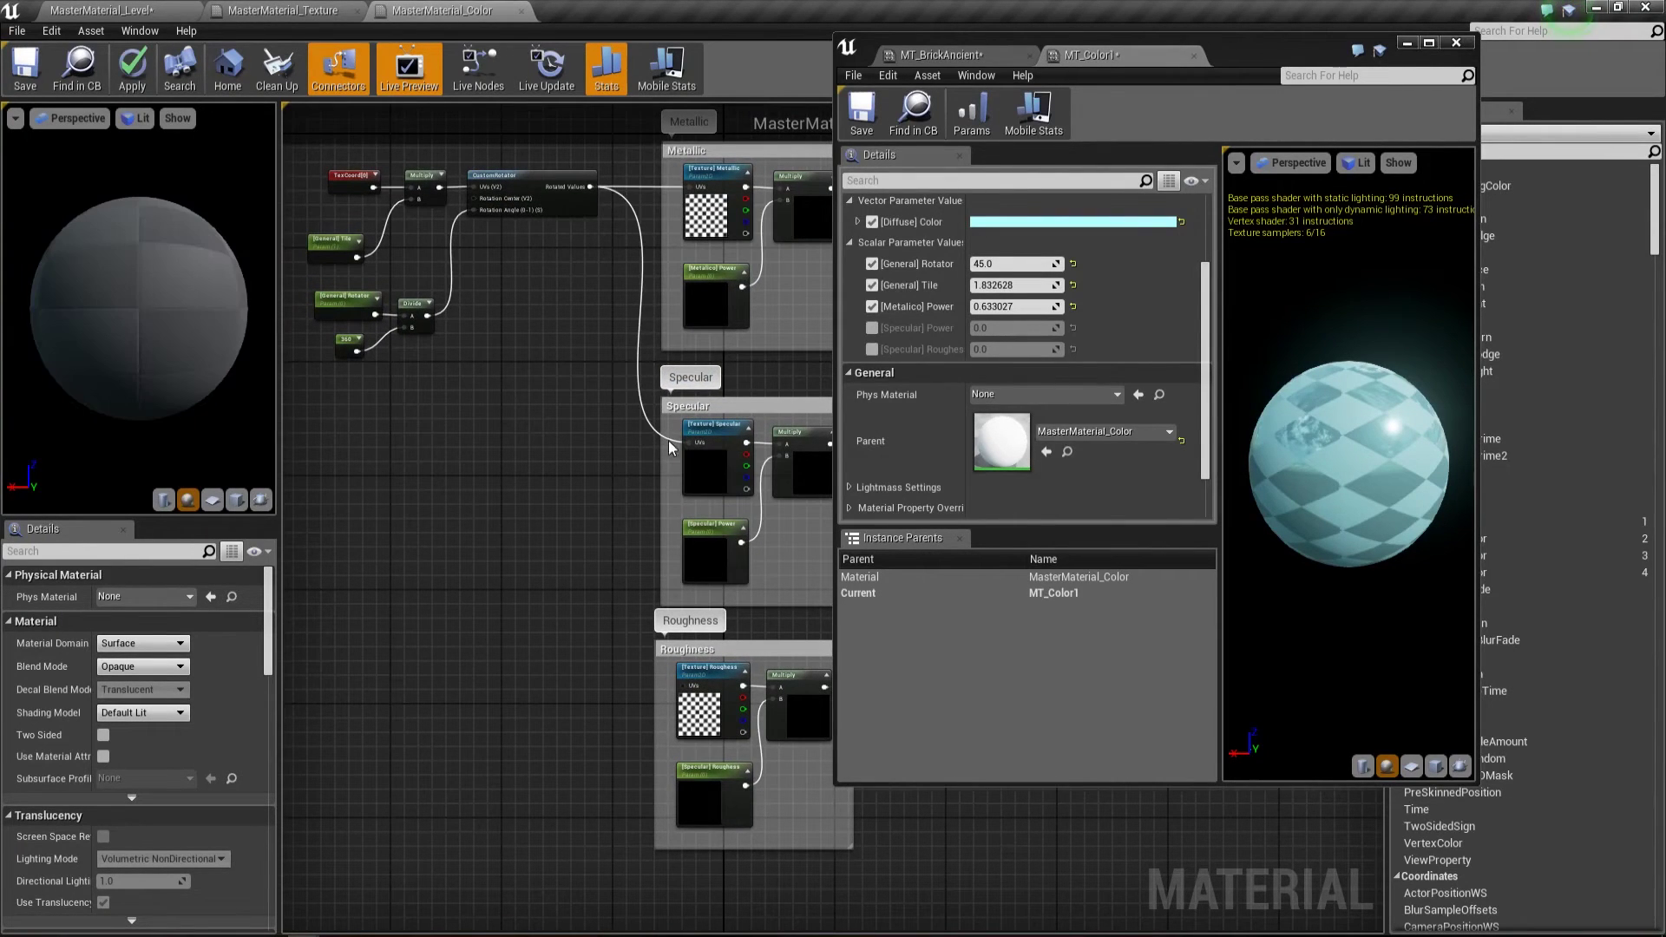
drag(591, 188, 687, 690)
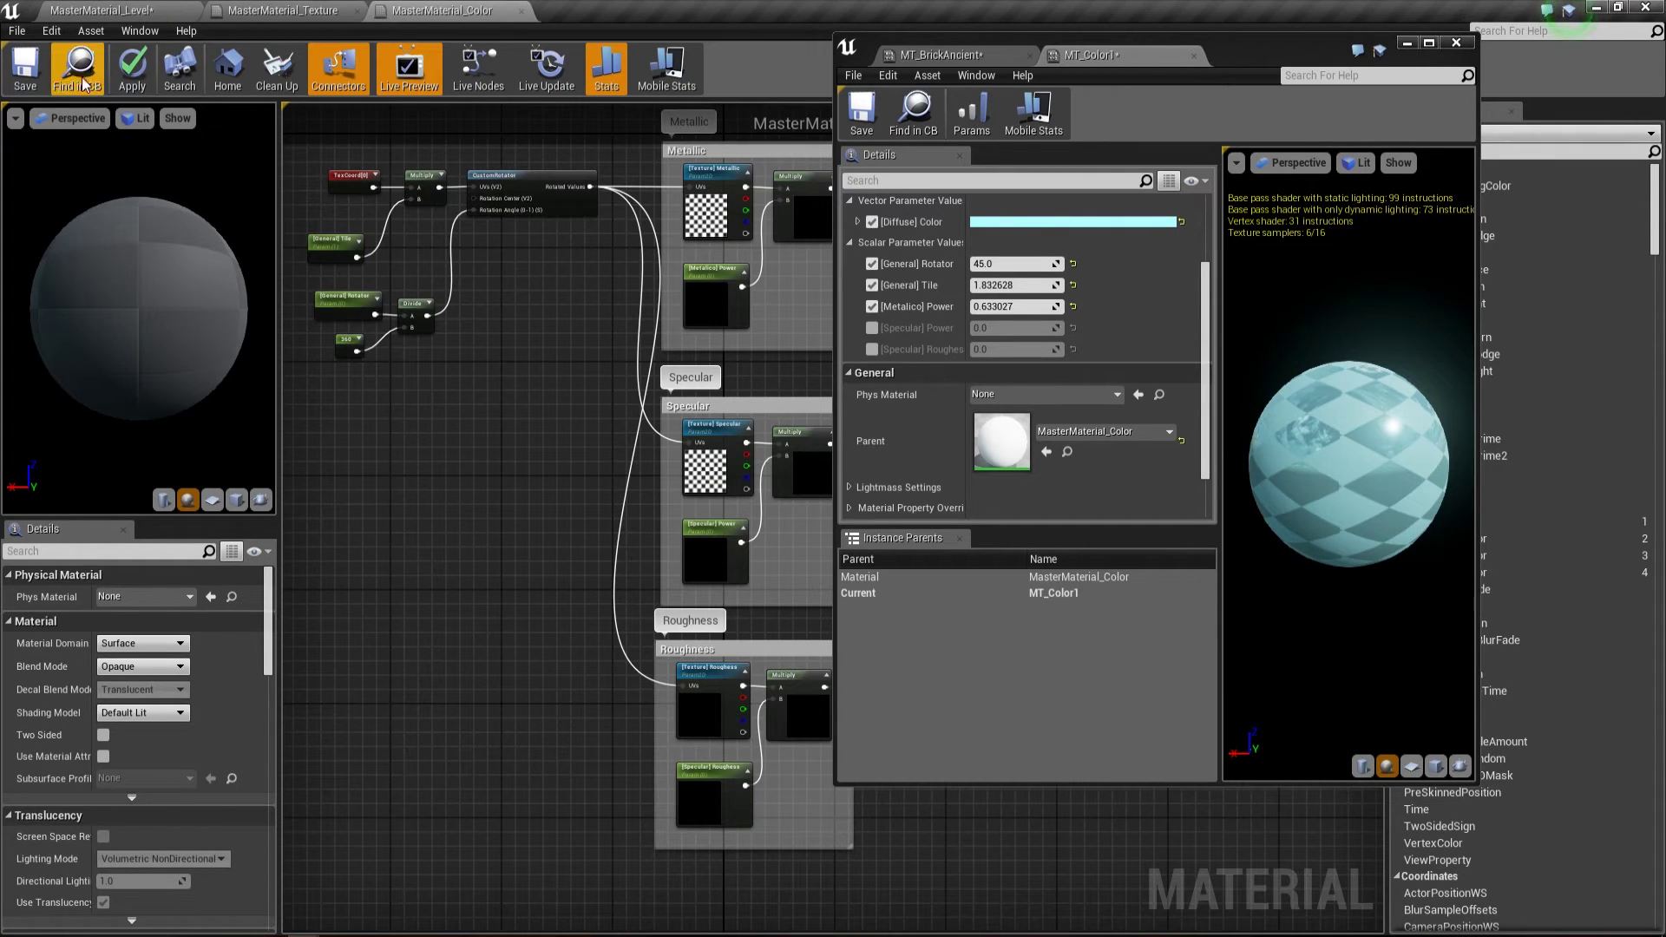
key(ctrl+s)
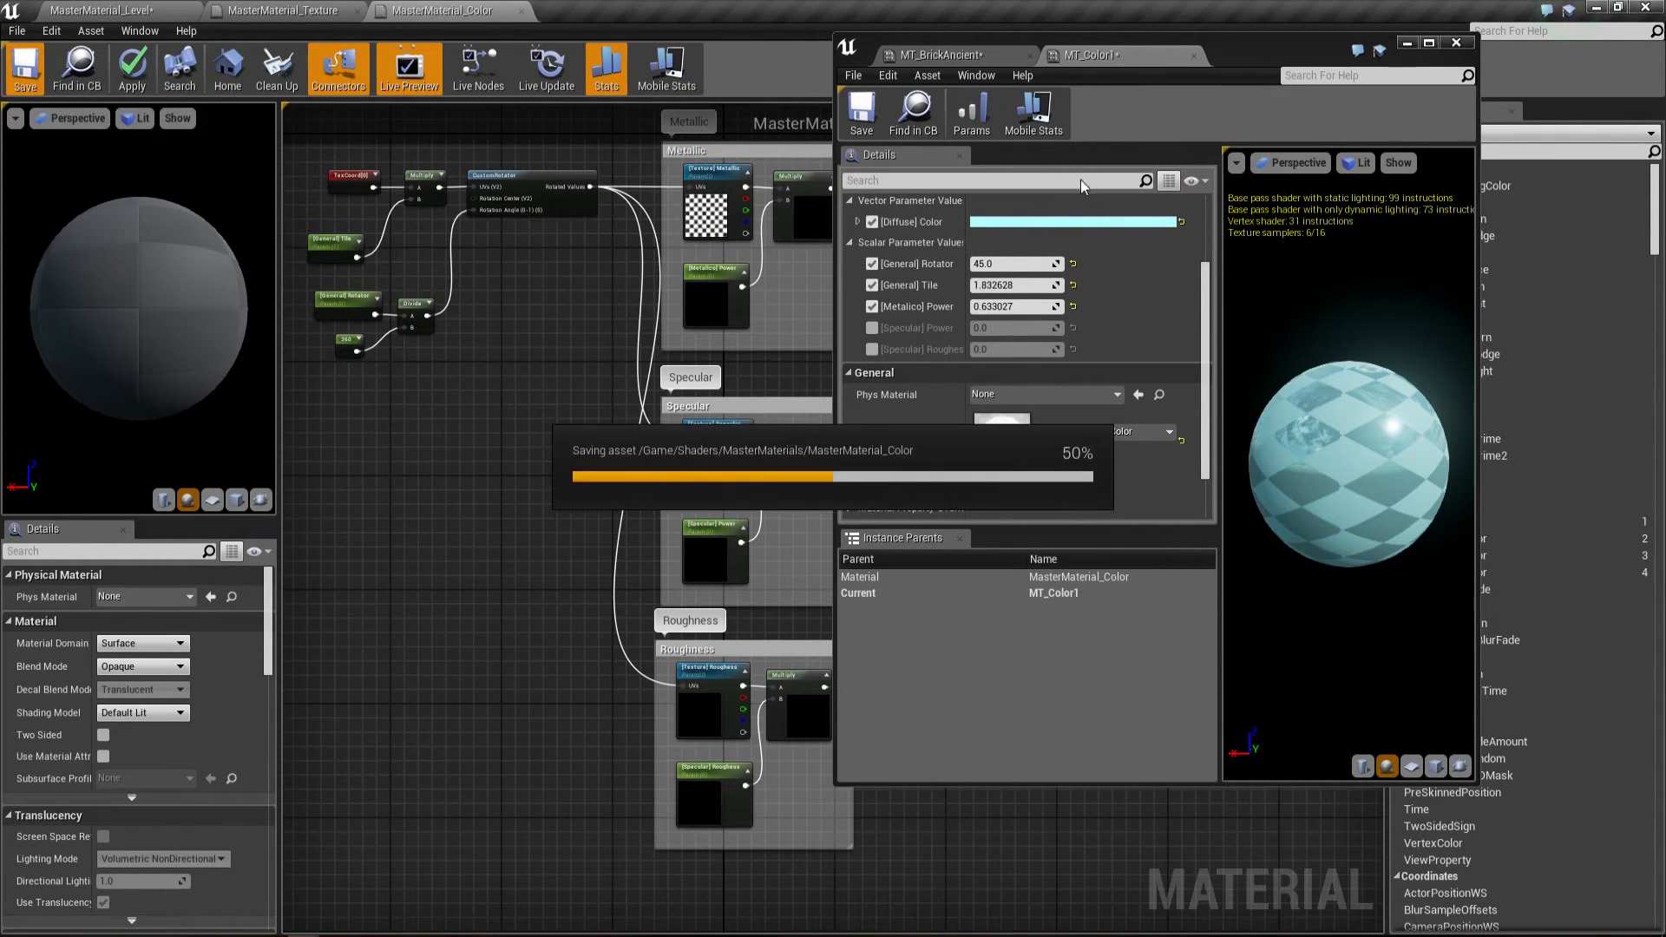
click(149, 7)
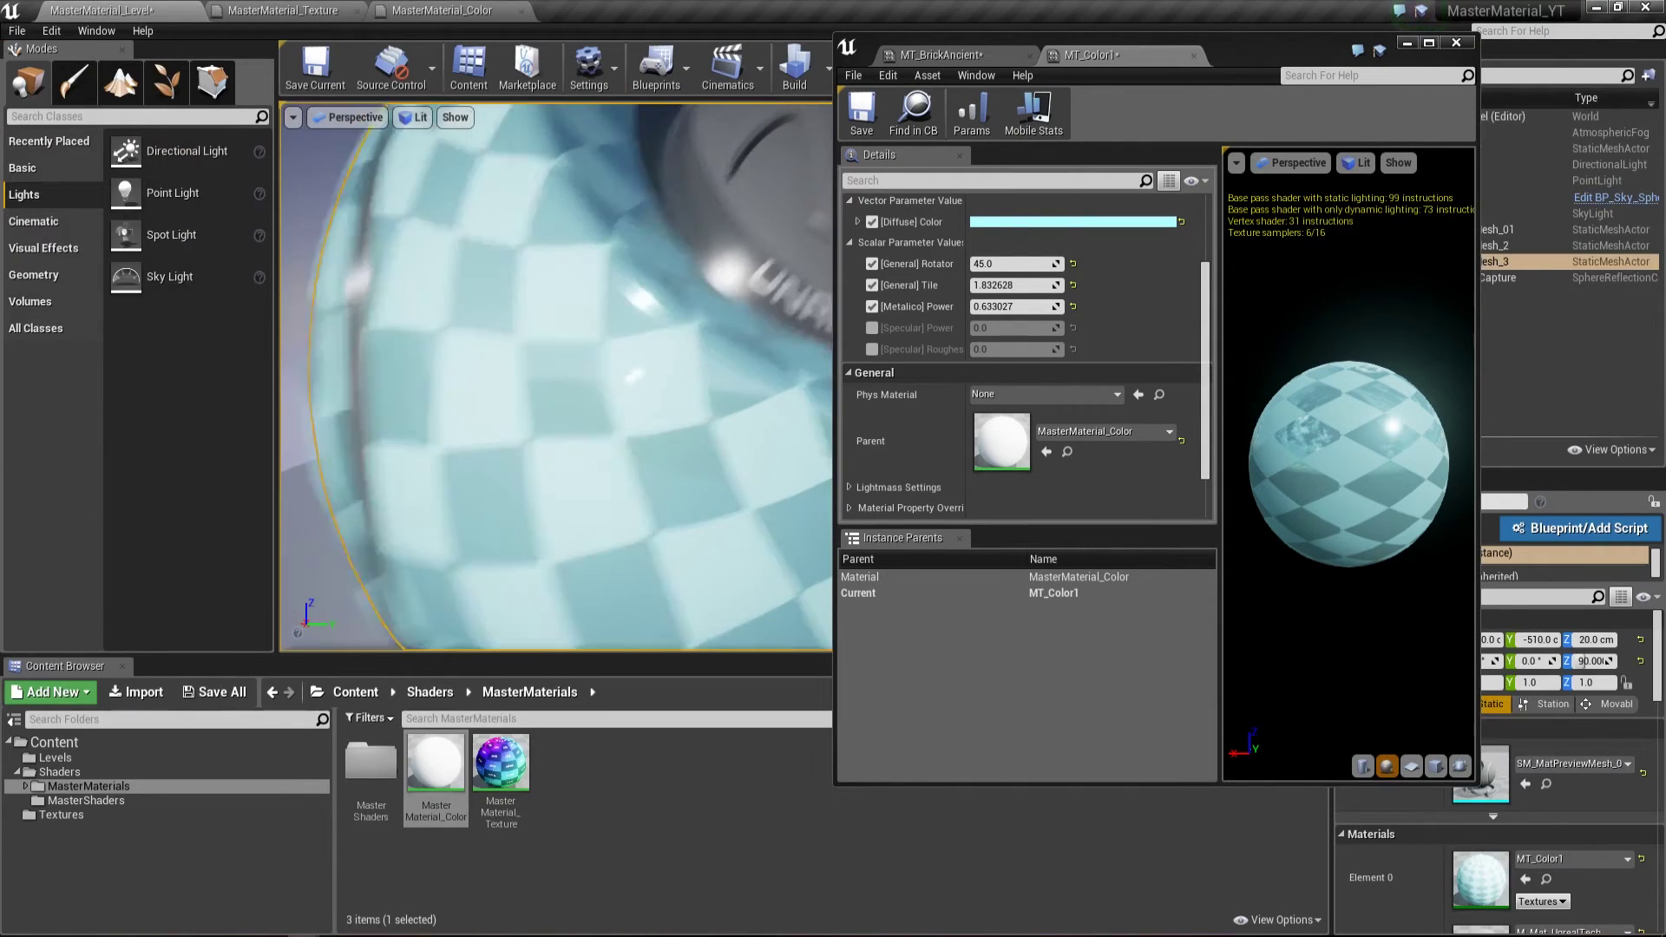
scroll(1087, 292, down, 2)
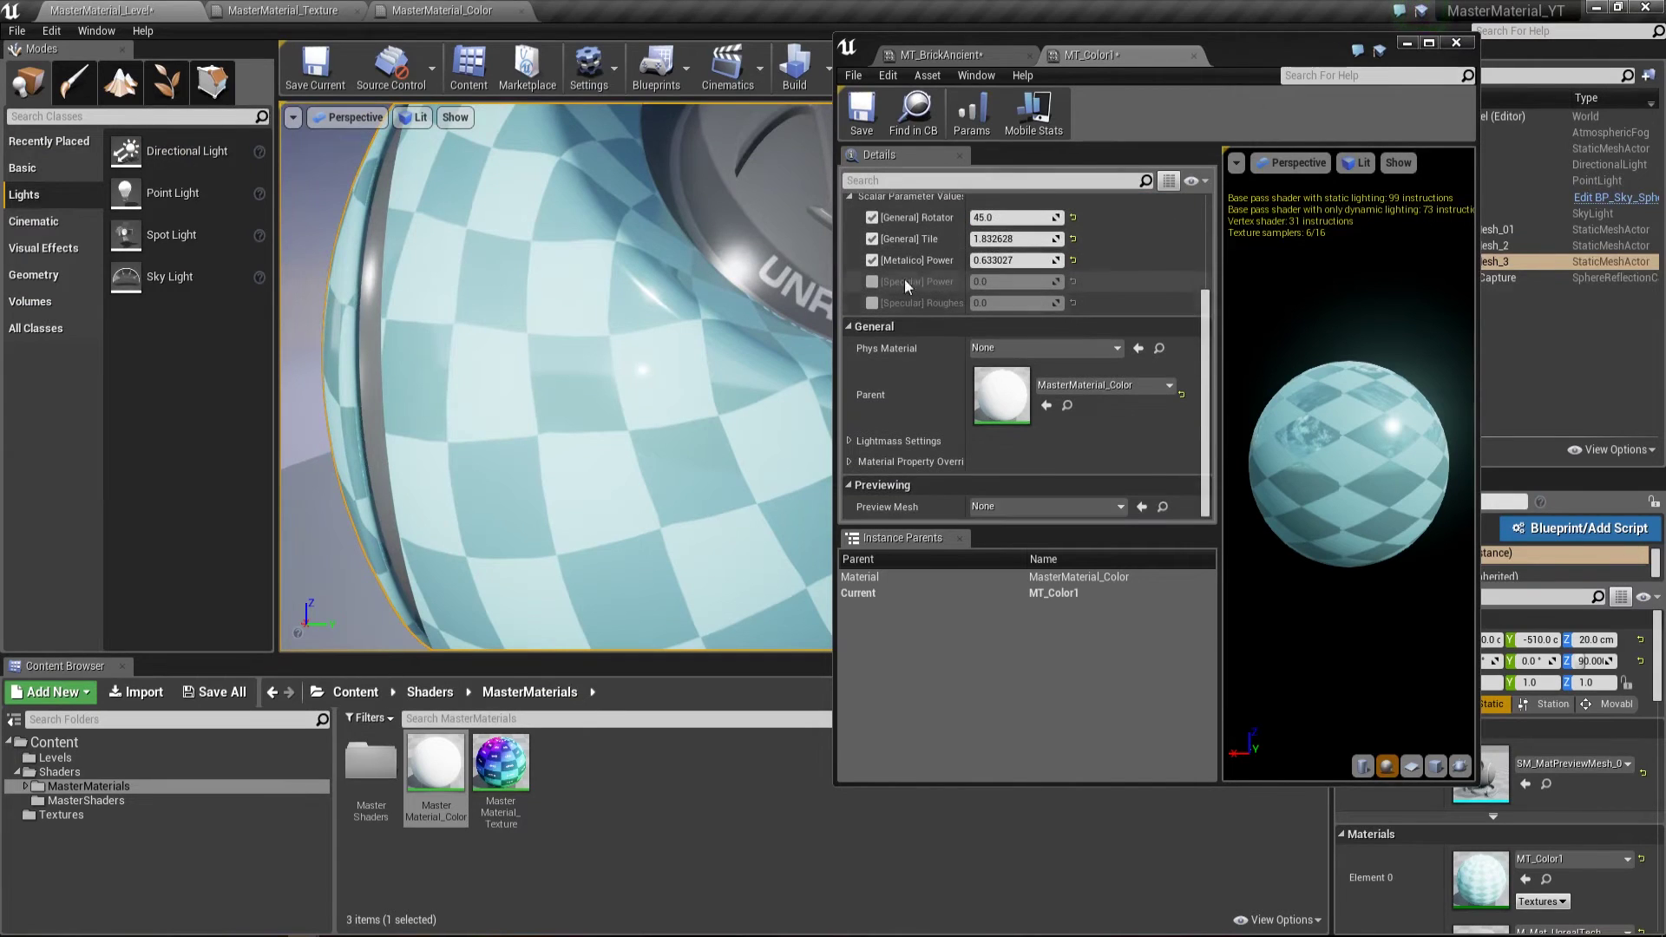
click(873, 282)
click(873, 303)
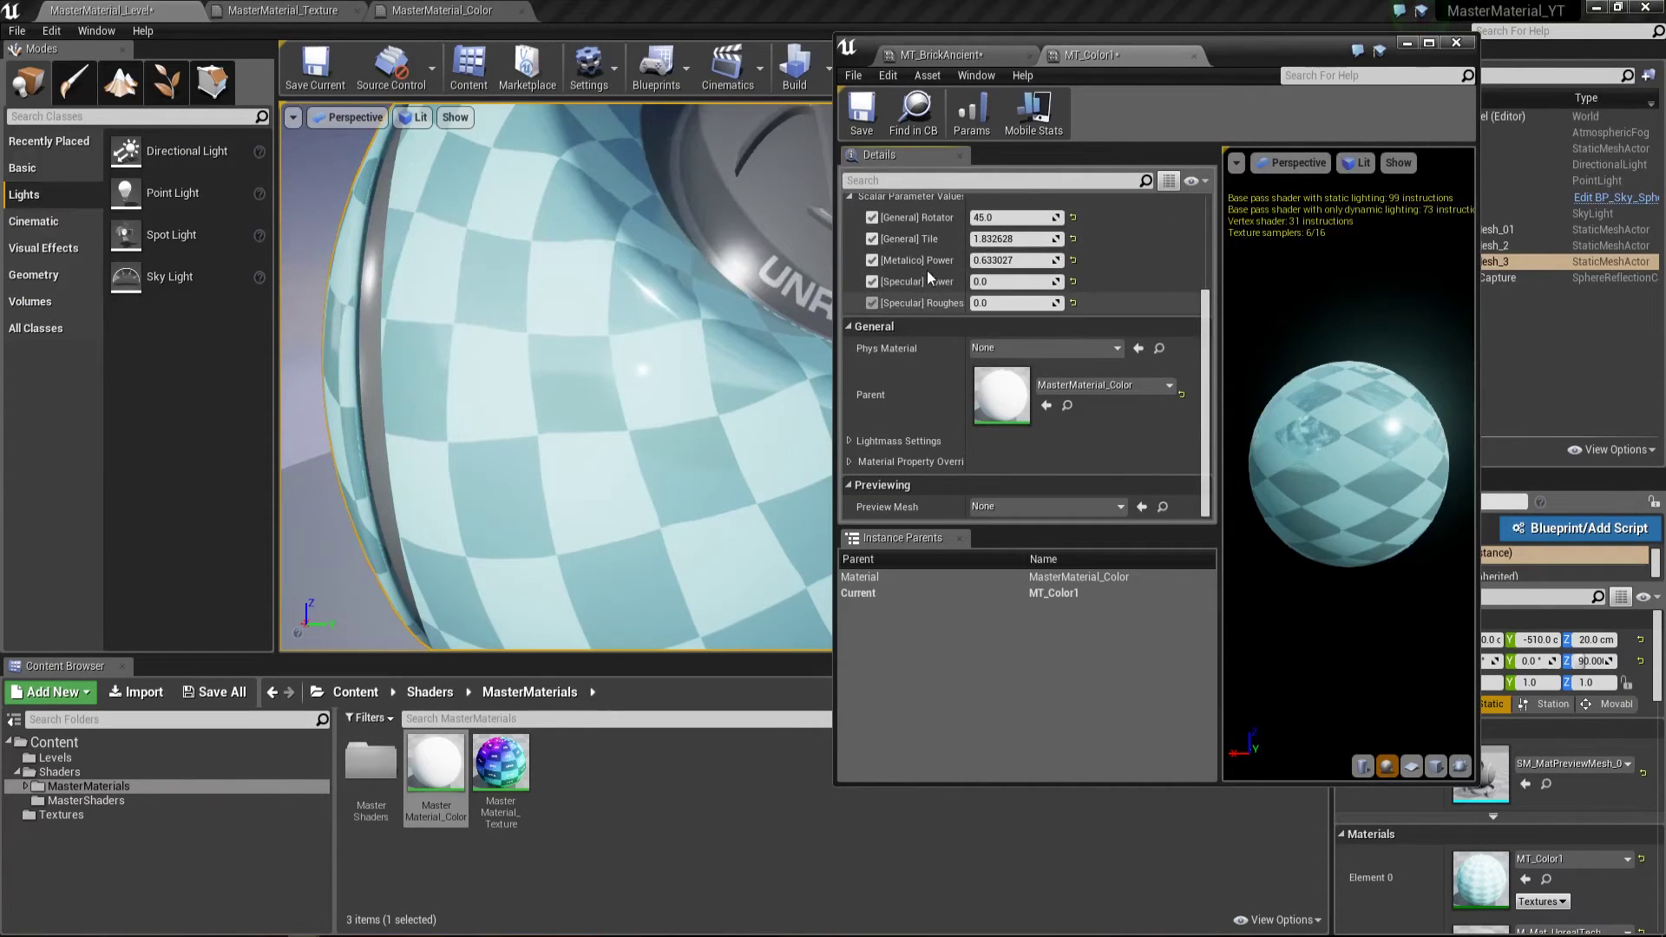
click(1009, 260)
text(0)
key(Return)
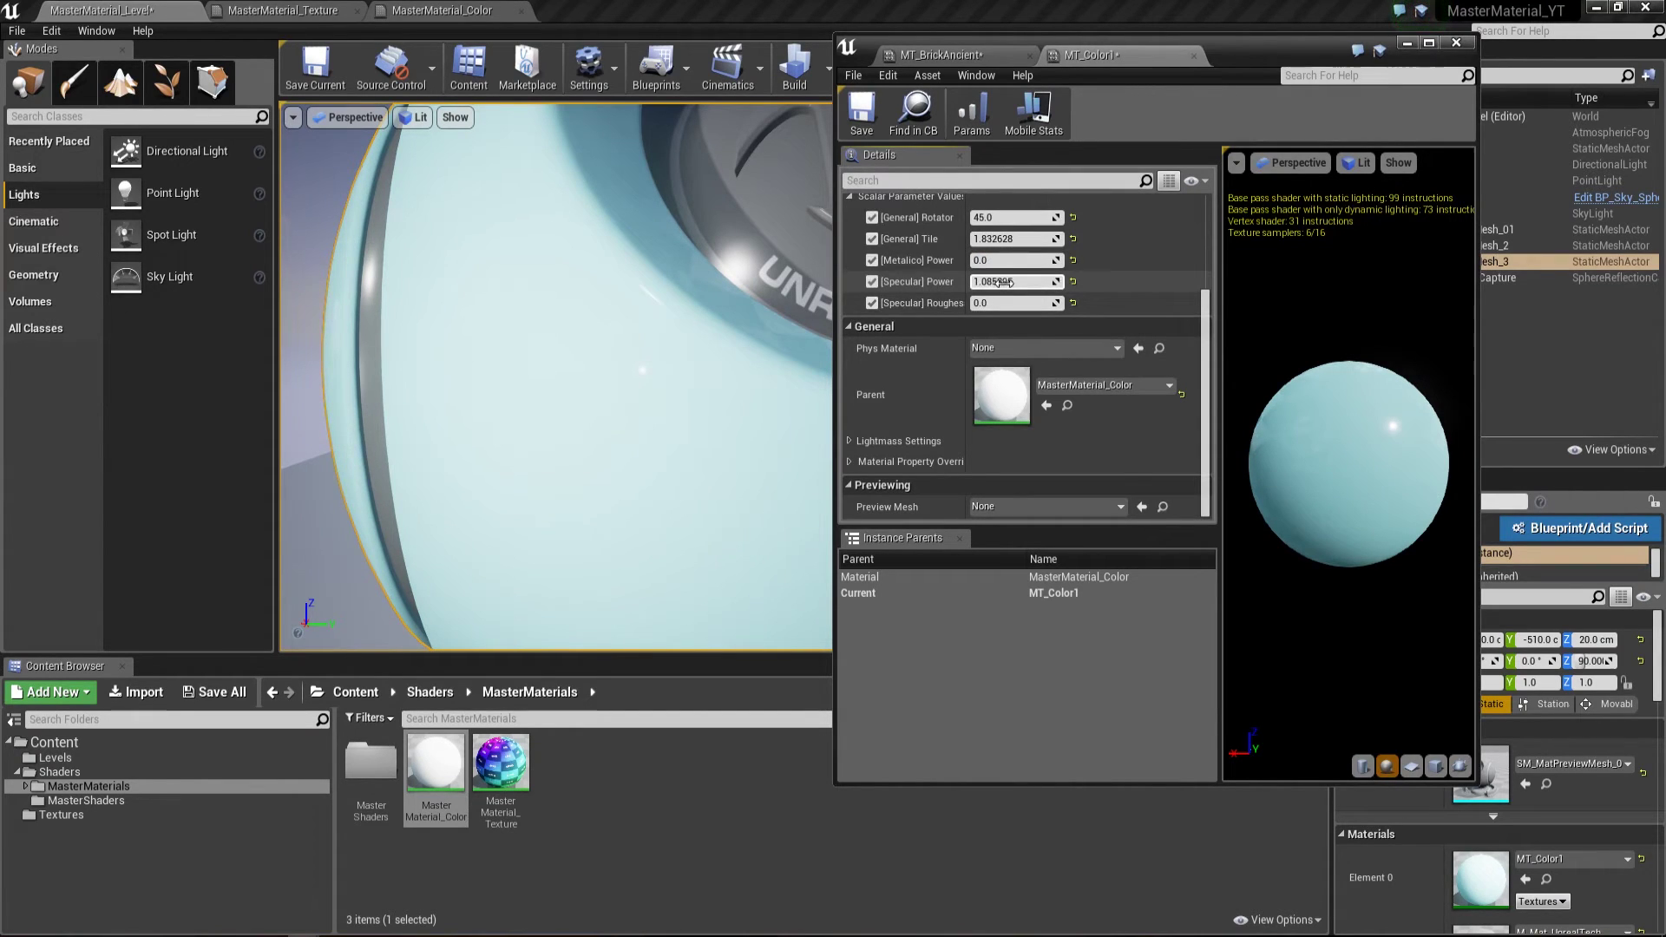
right_drag(556, 373, 555, 373)
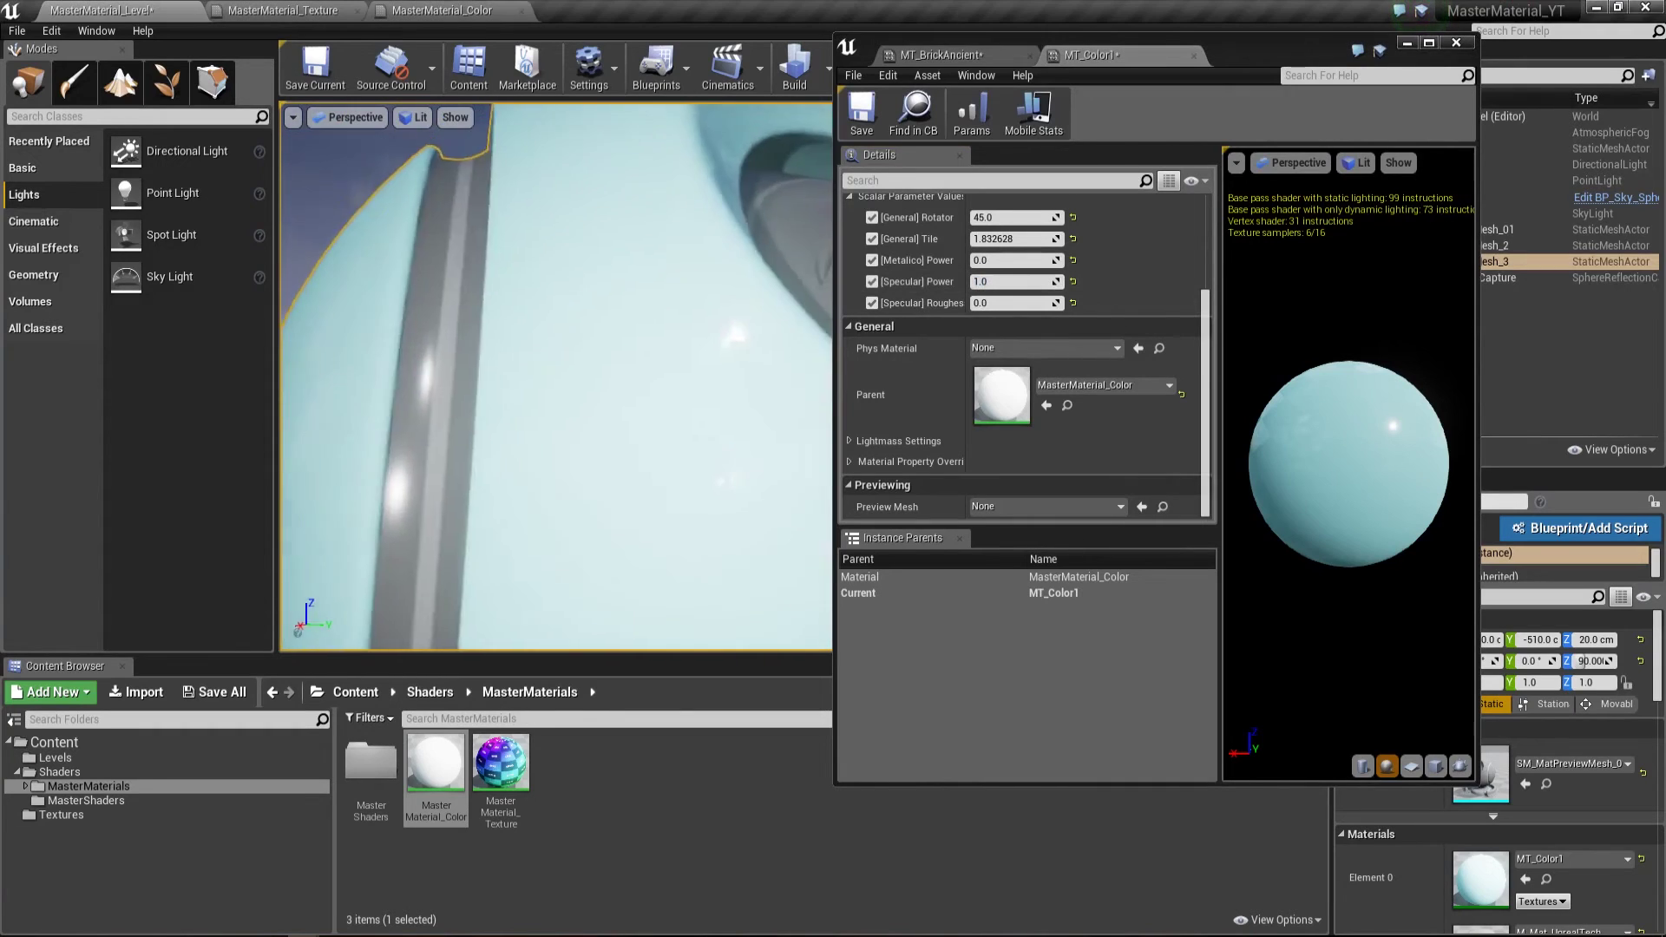
right_drag(601, 280, 601, 280)
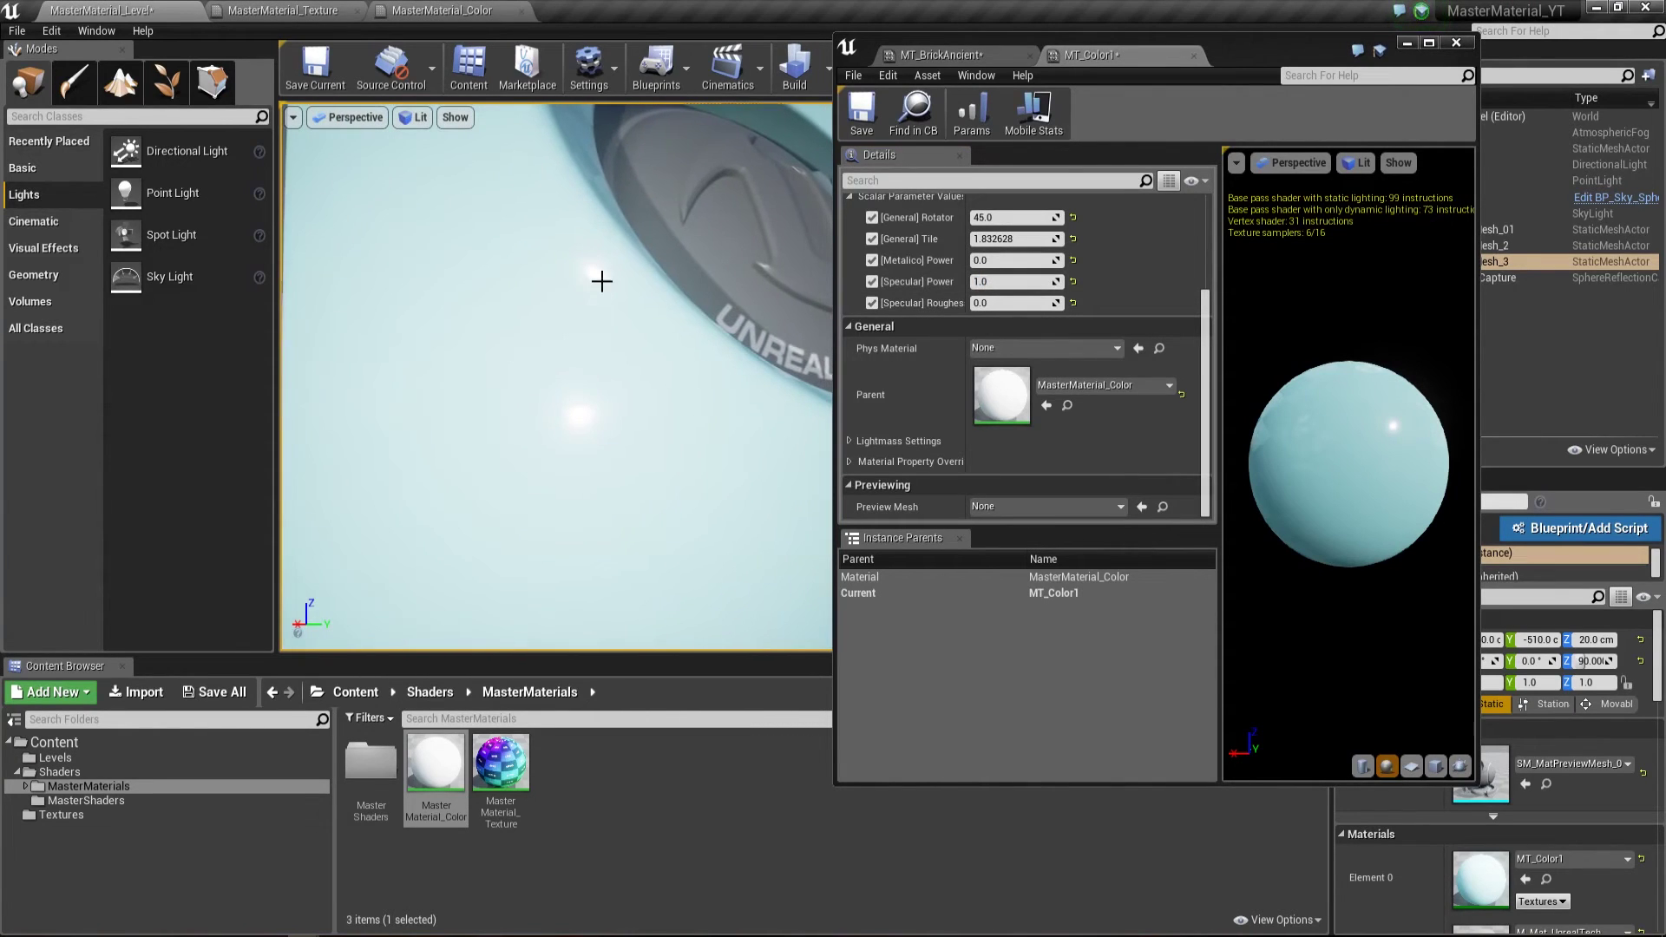
click(1011, 303)
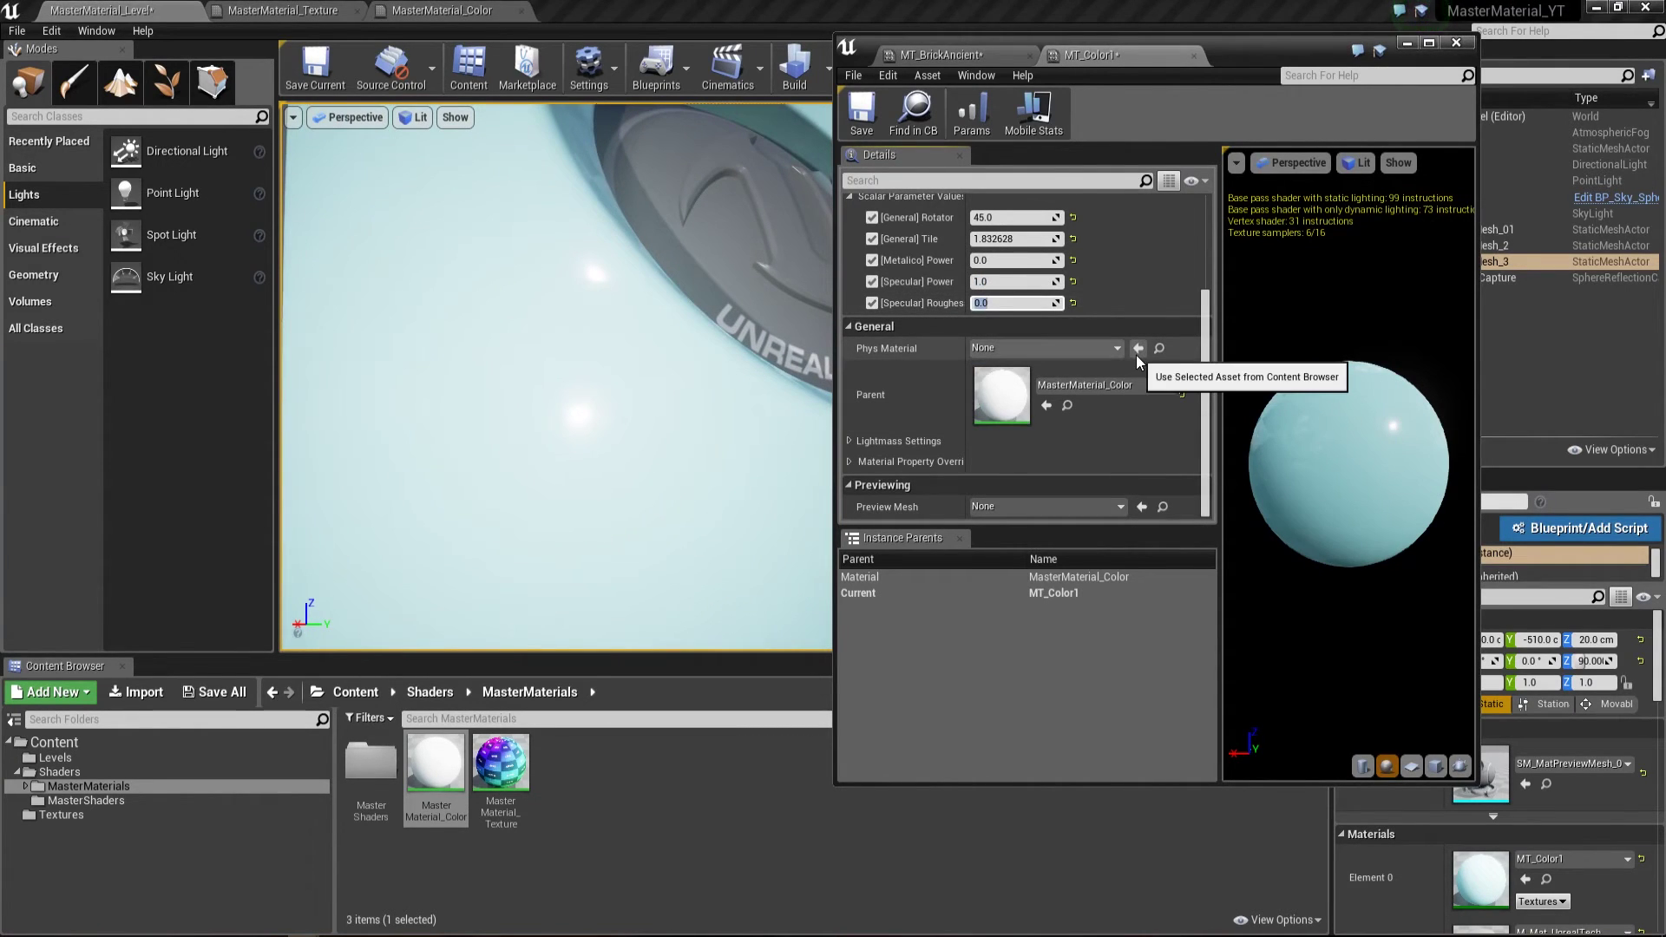
text(1)
key(Return)
text(0)
key(Return)
right_drag(628, 372, 628, 371)
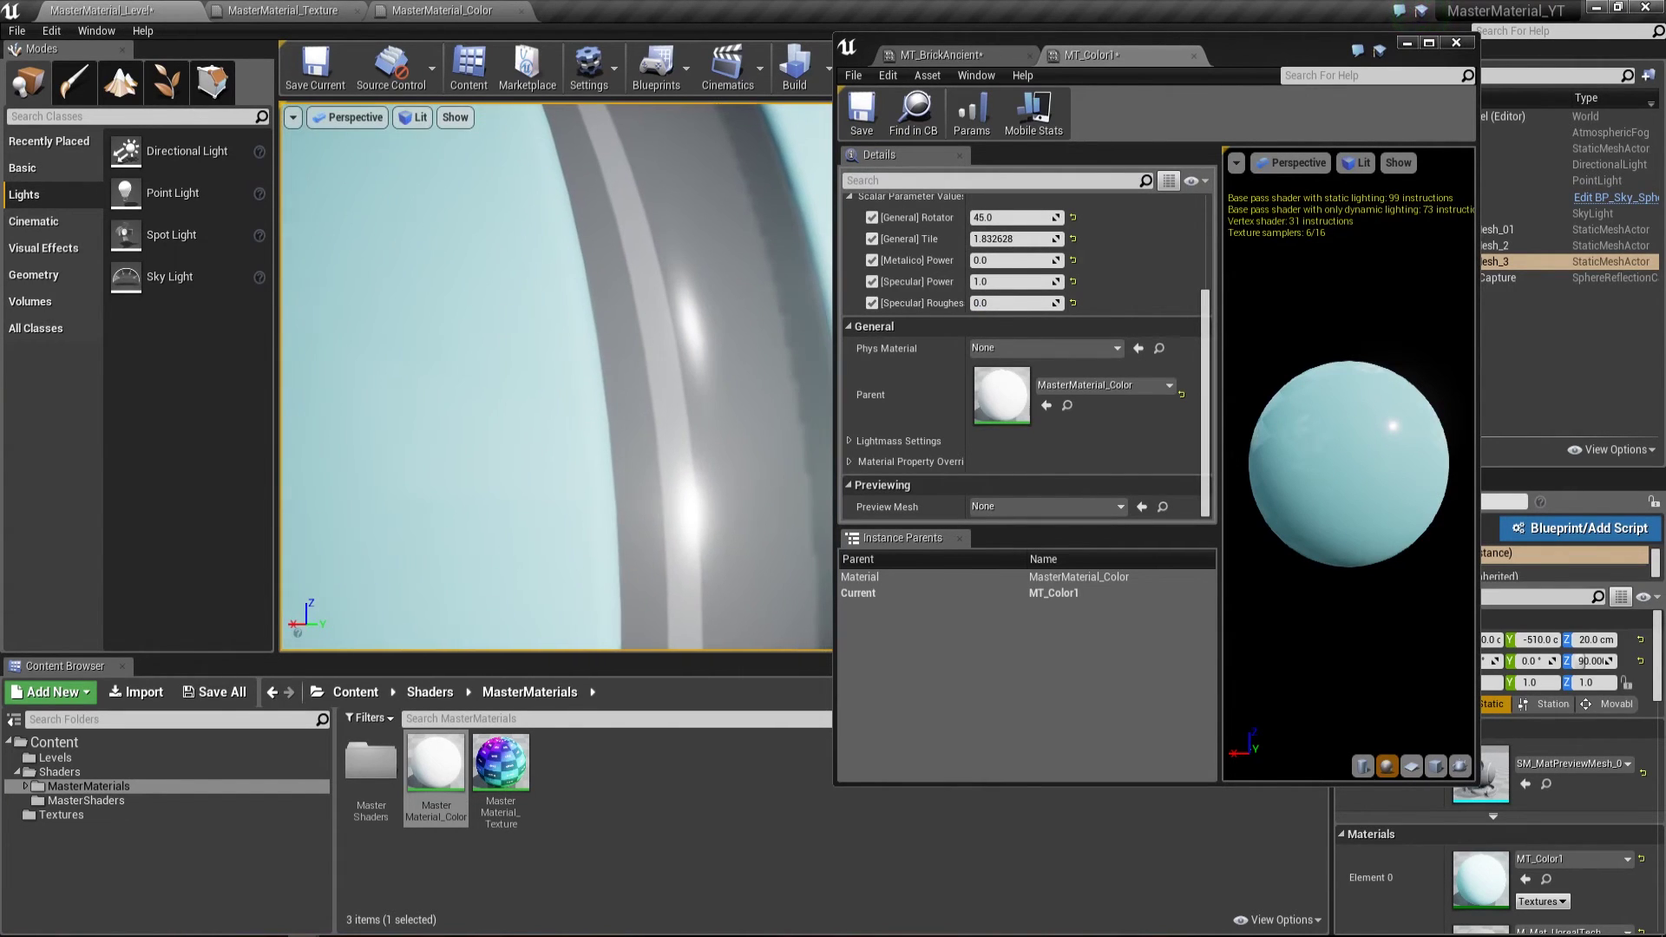
Minimize the MT_Color1 editor and fly the camera up close to the blue sphere
click(1408, 43)
right_drag(736, 402, 822, 420)
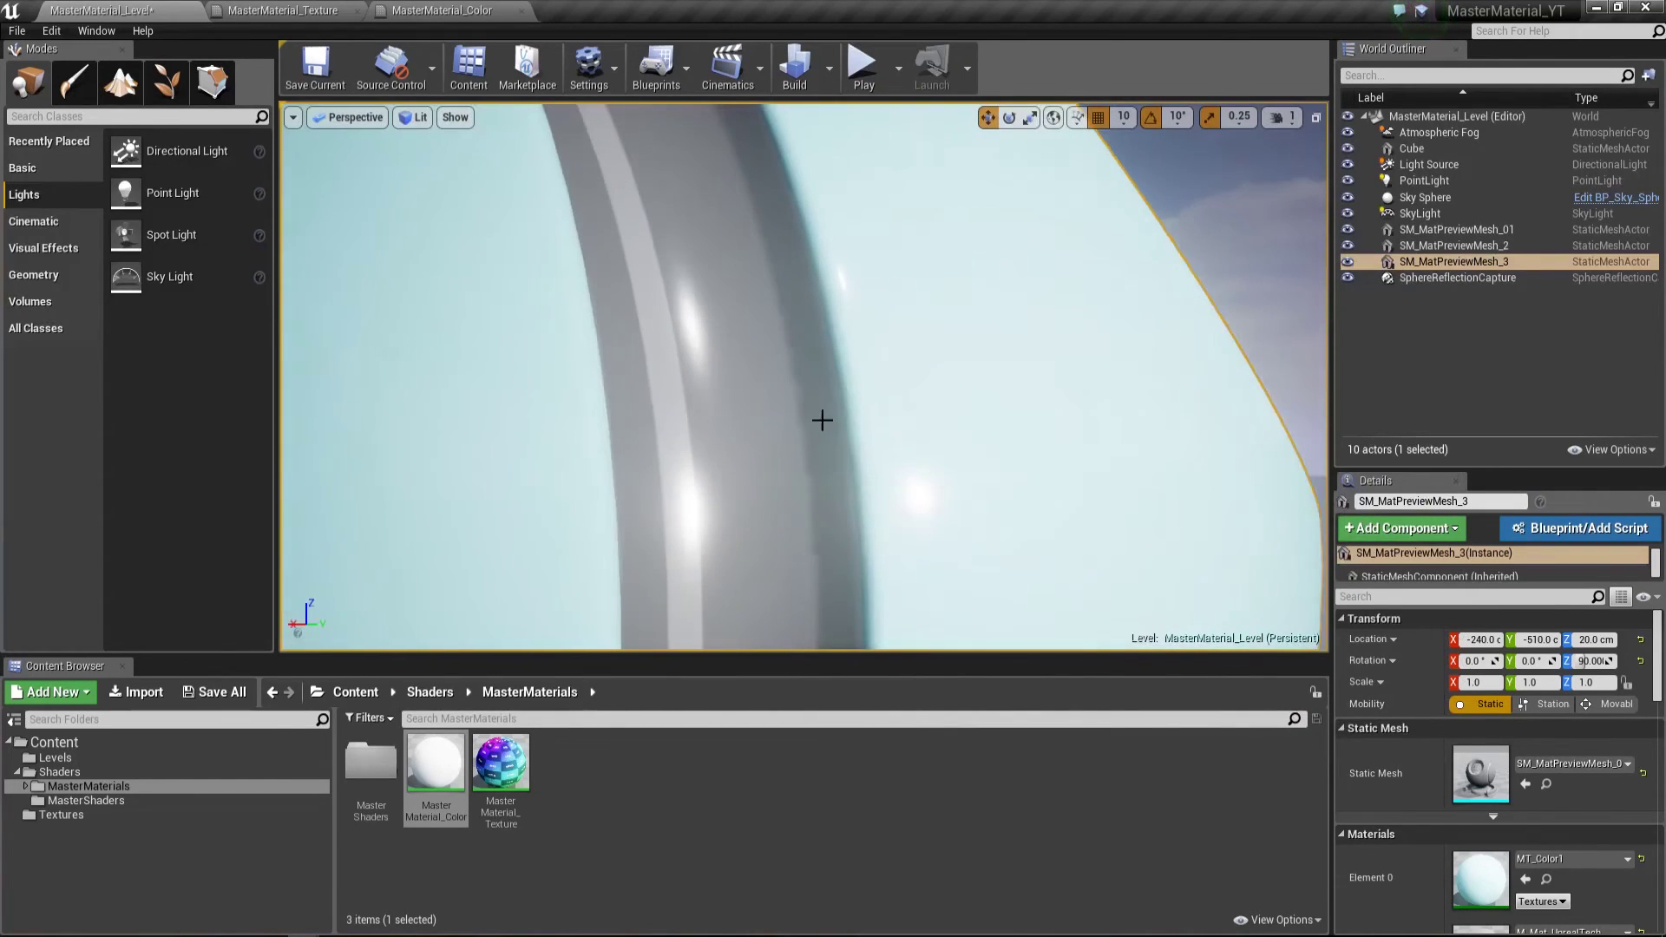
right_click(822, 420)
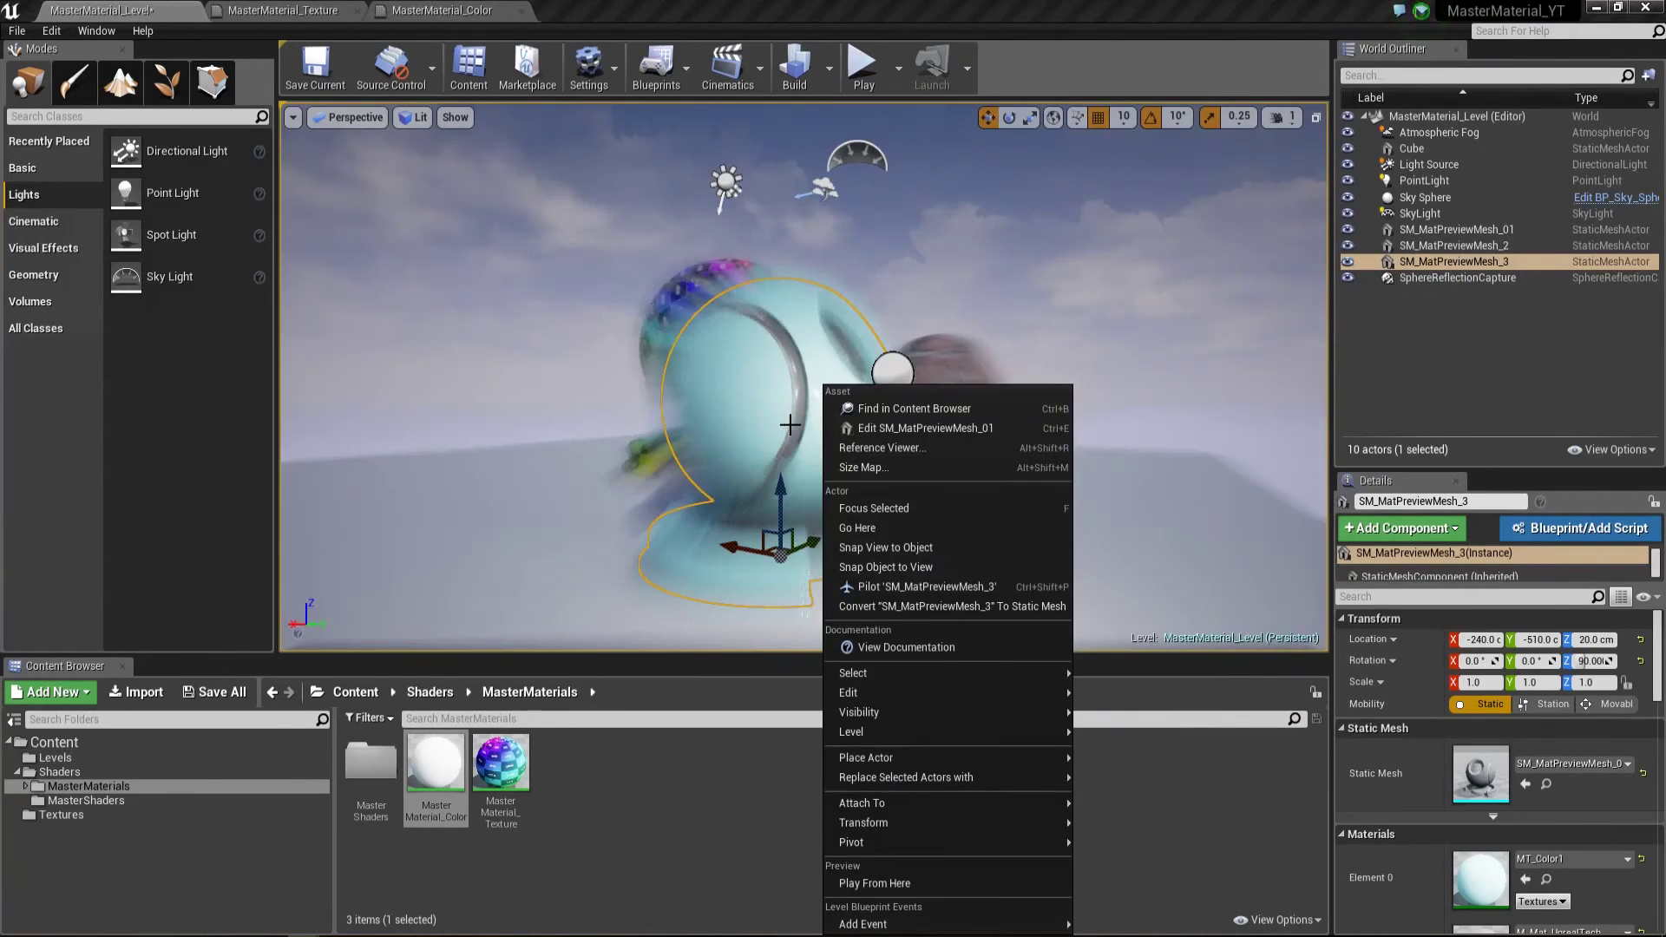
click(946, 253)
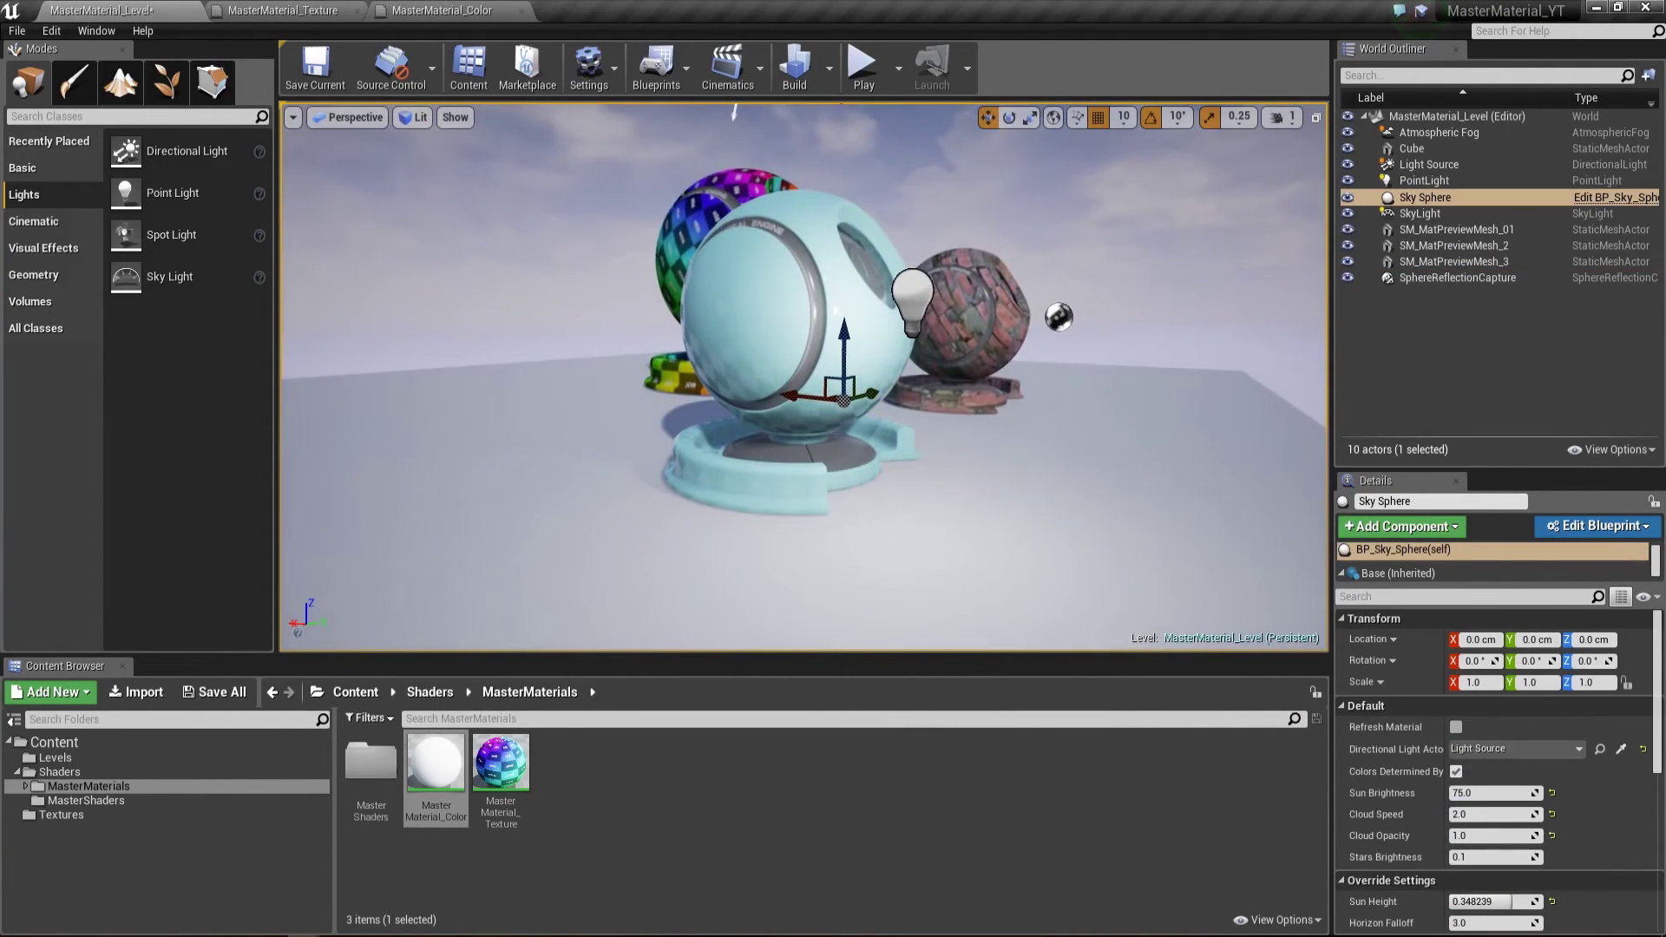
right_drag(734, 111, 803, 164)
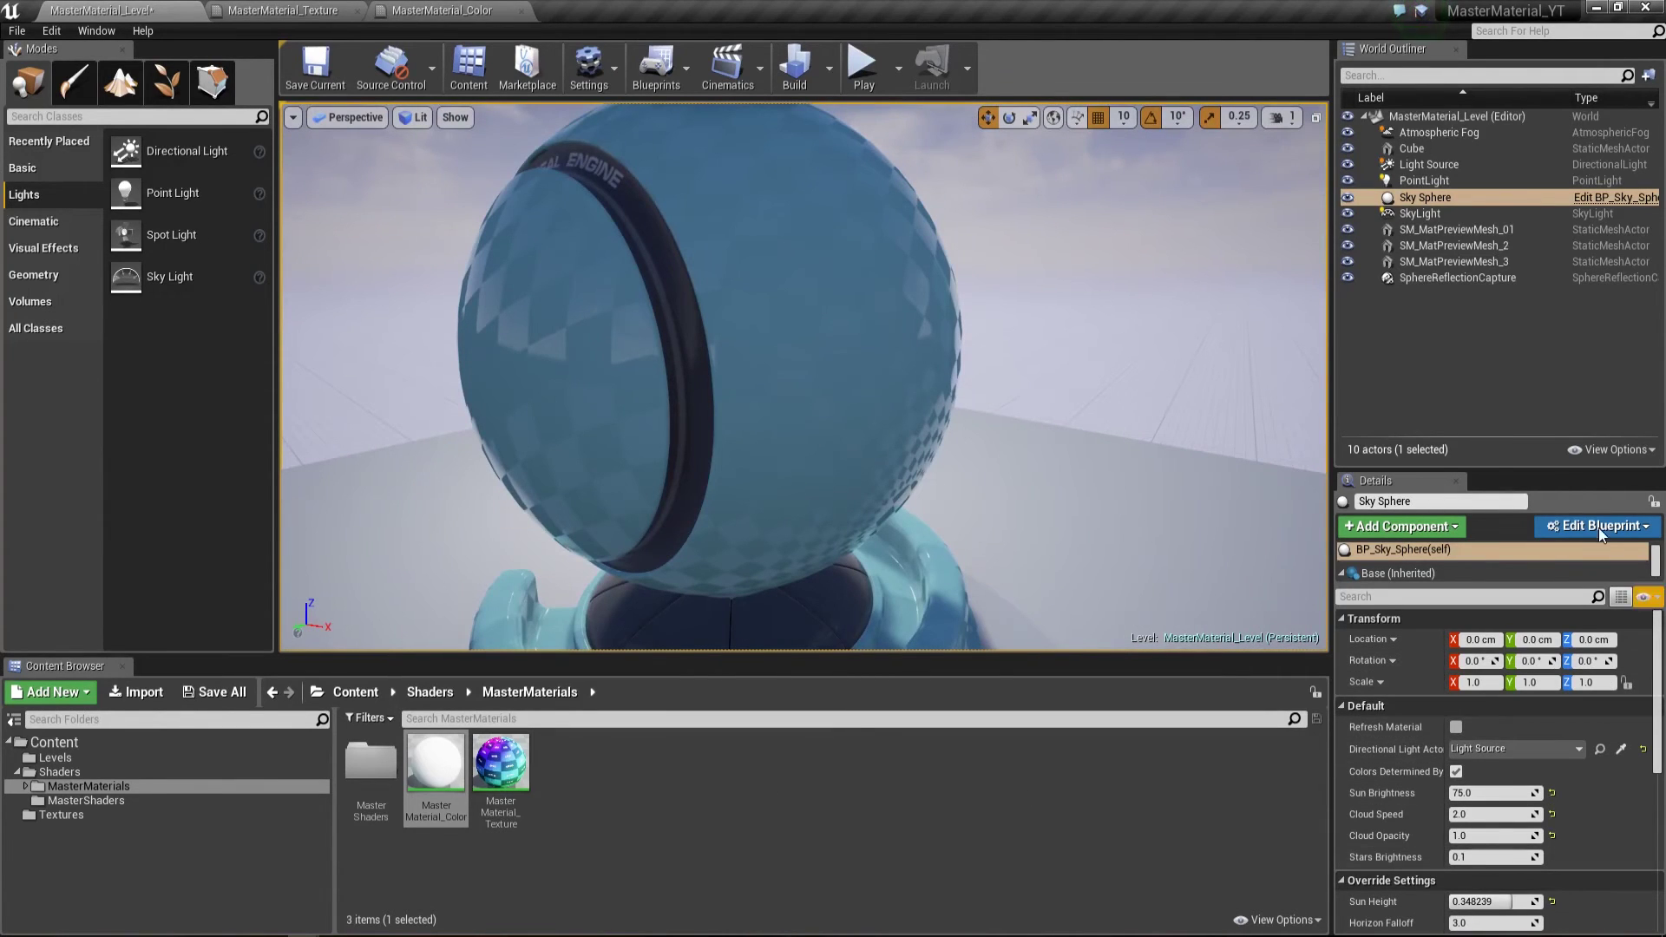
Select the blue sphere and open its MT_Color1 instance from the Materials slot
click(734, 598)
scroll(1507, 749, down, 5)
double_click(1491, 748)
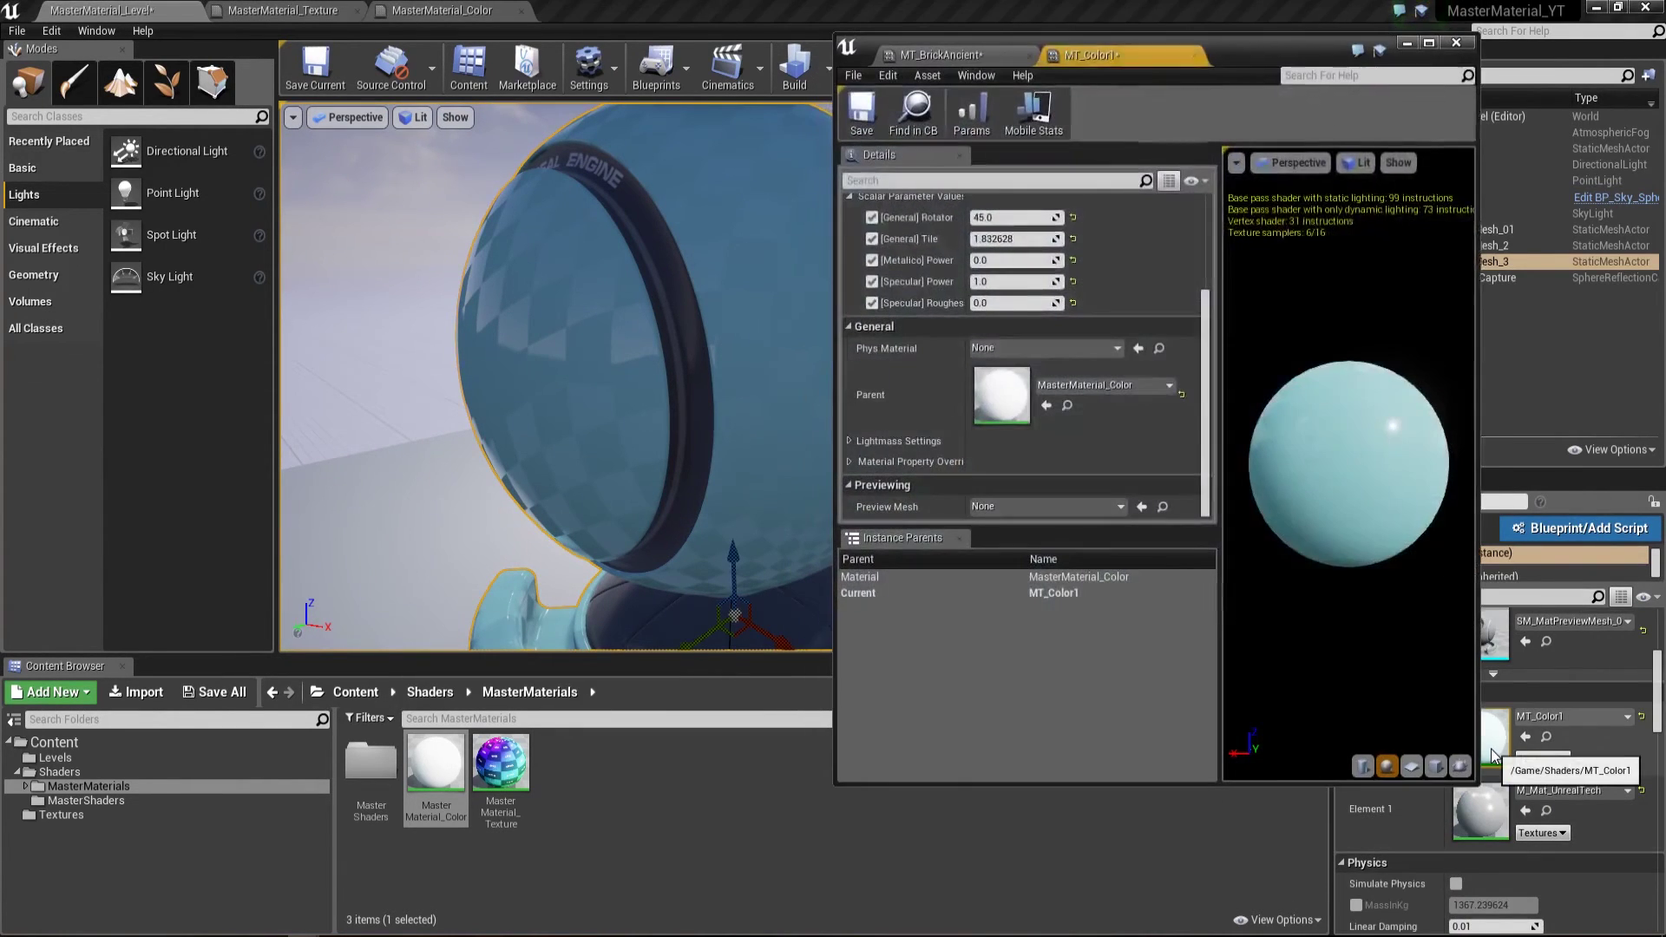
drag(1237, 52, 1326, 83)
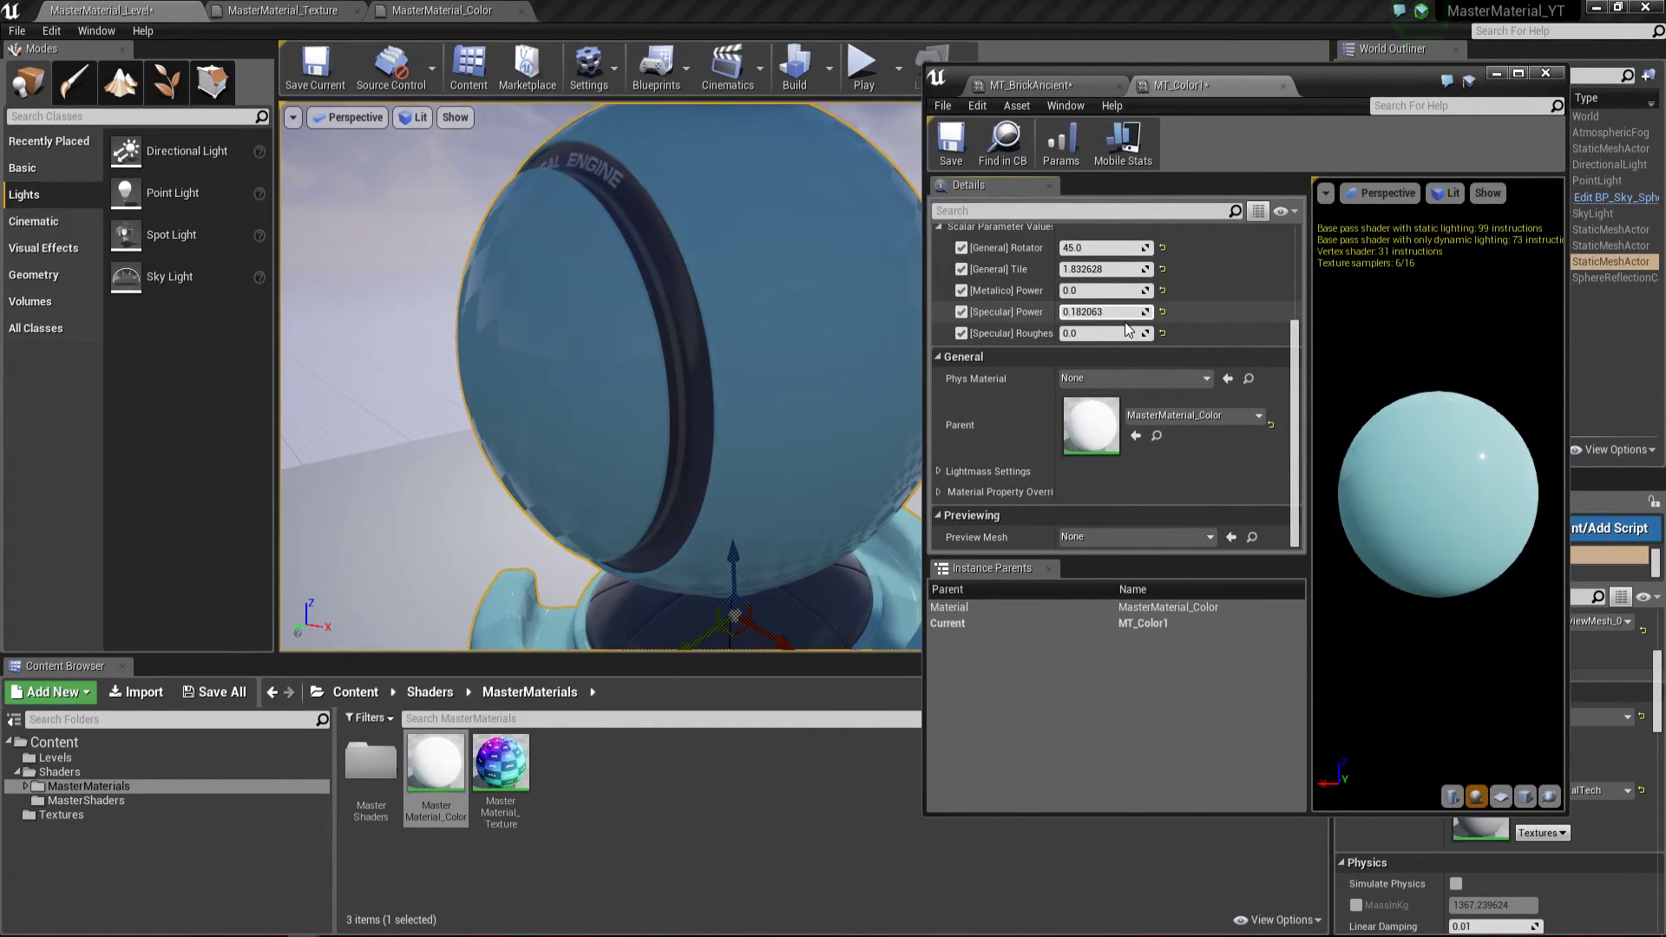
Adjust the Specular fields and set Specular Roughness to 0.3
drag(1125, 321, 1146, 321)
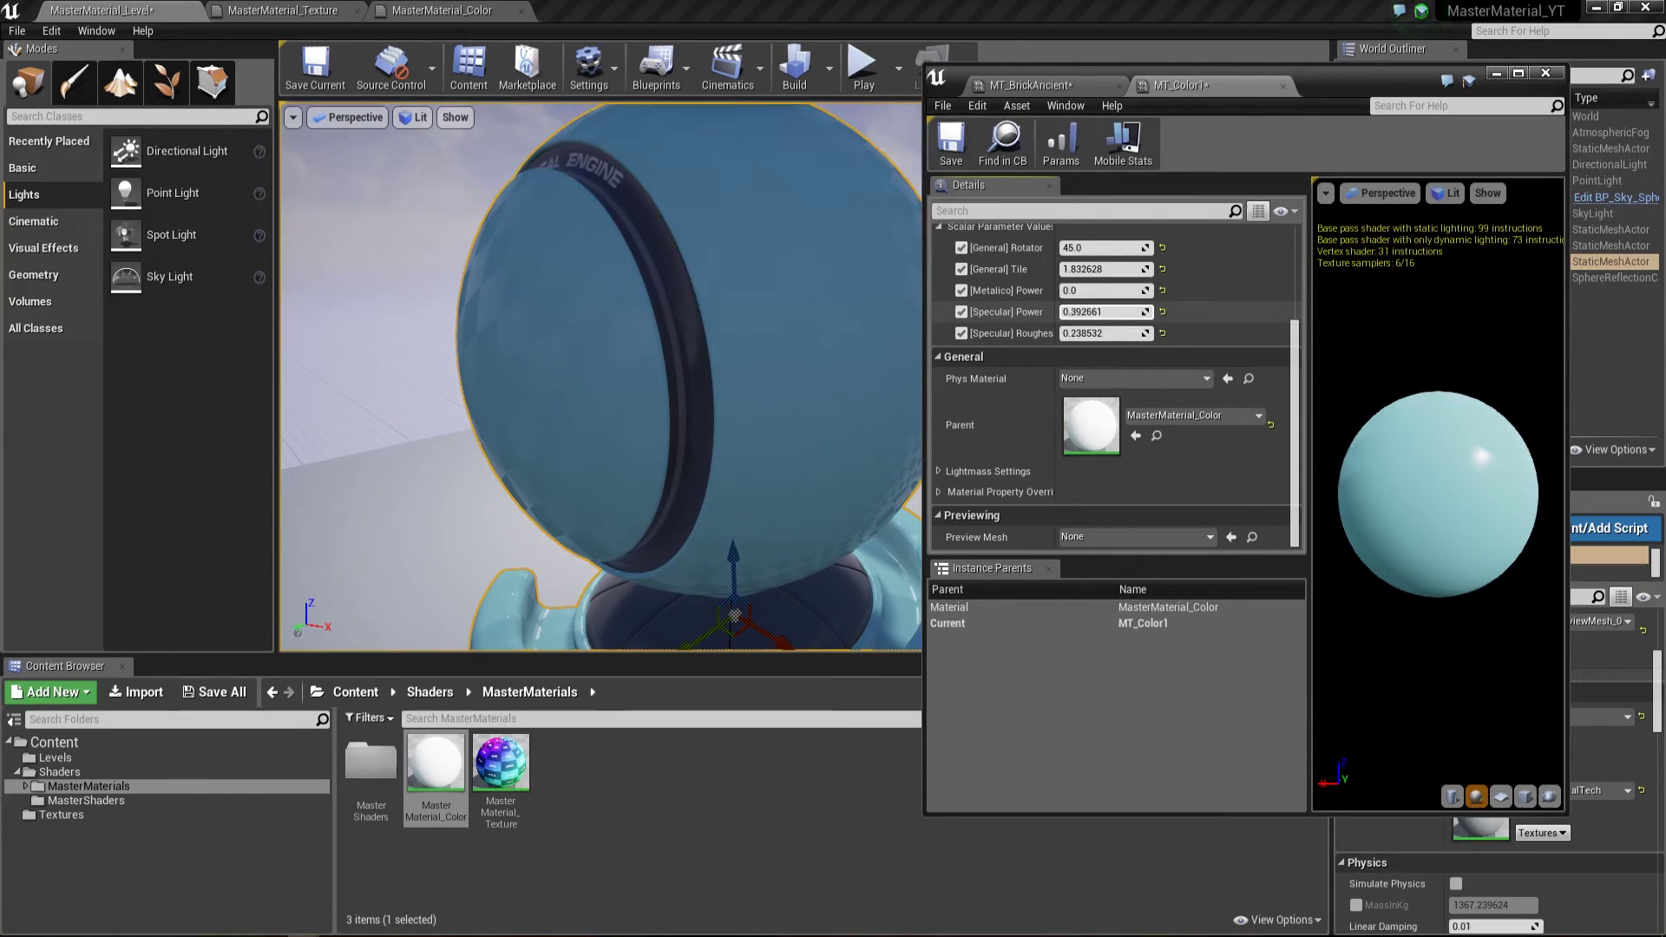
drag(1091, 334, 1119, 334)
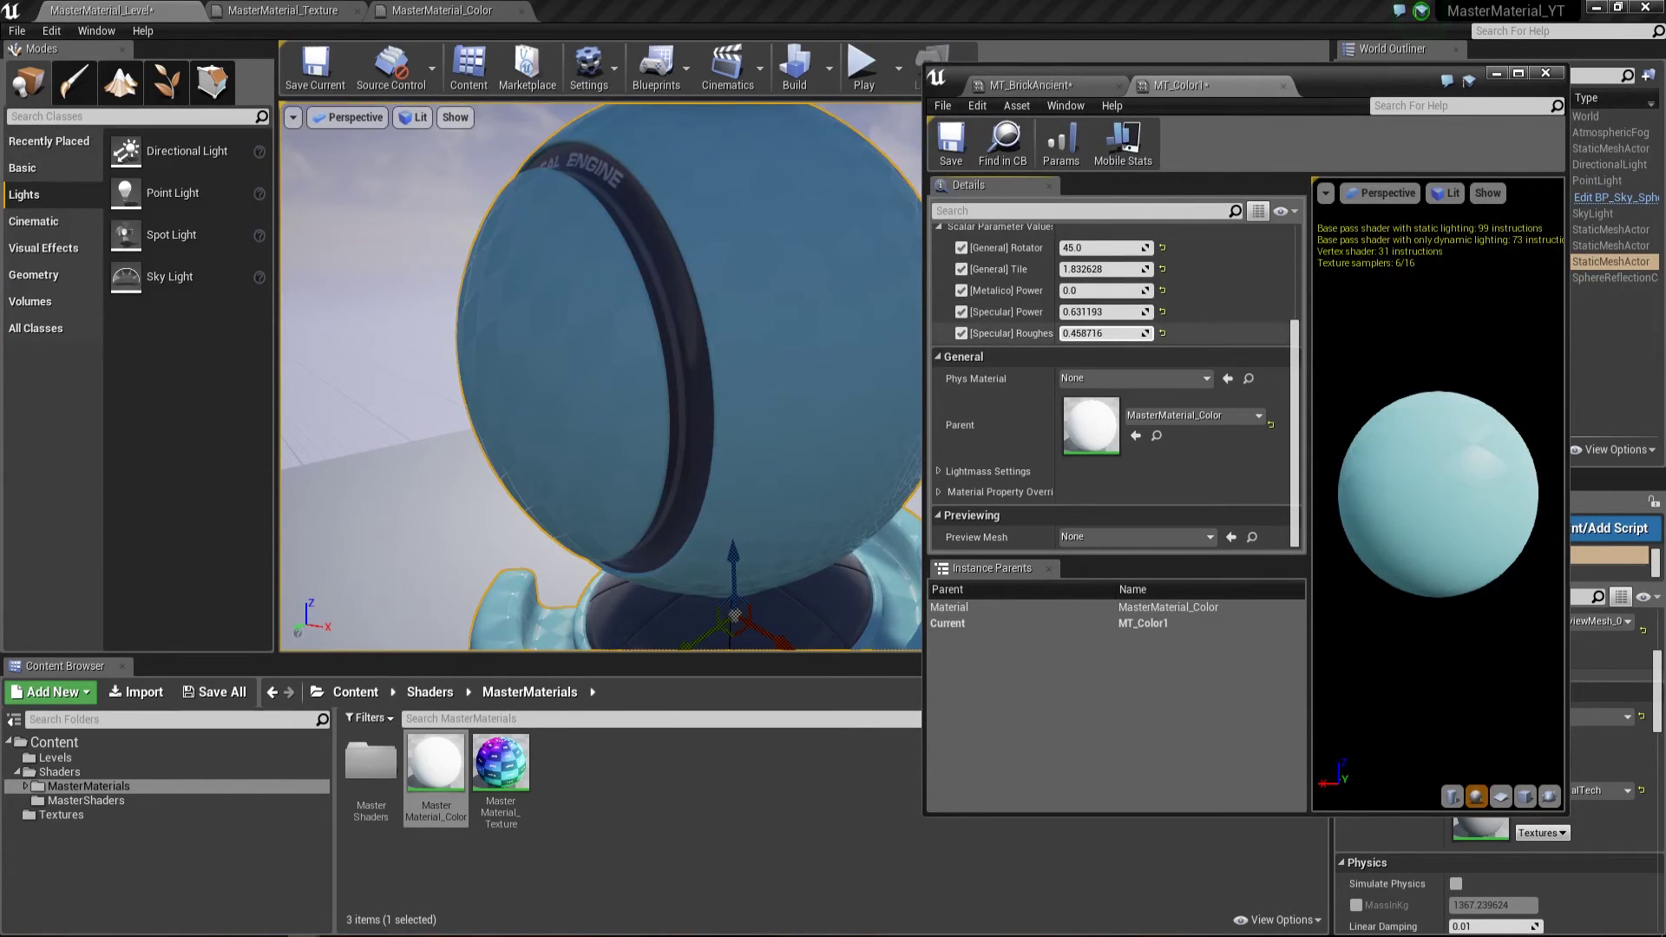
scroll(601, 377, up, 5)
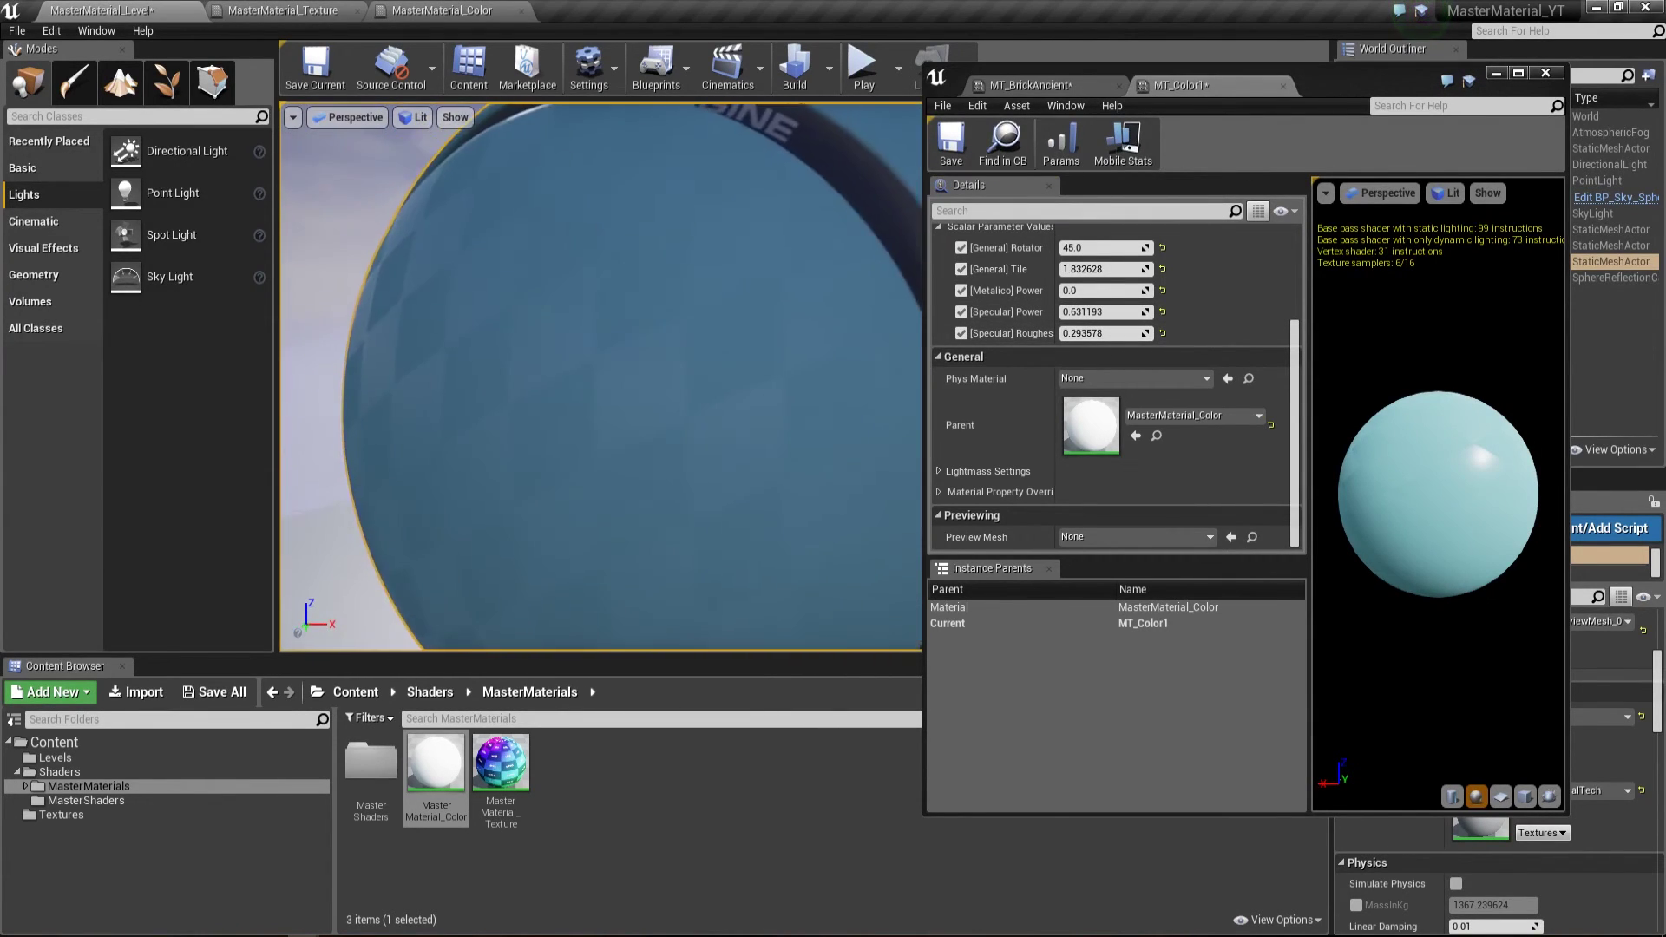
scroll(601, 378, down, 5)
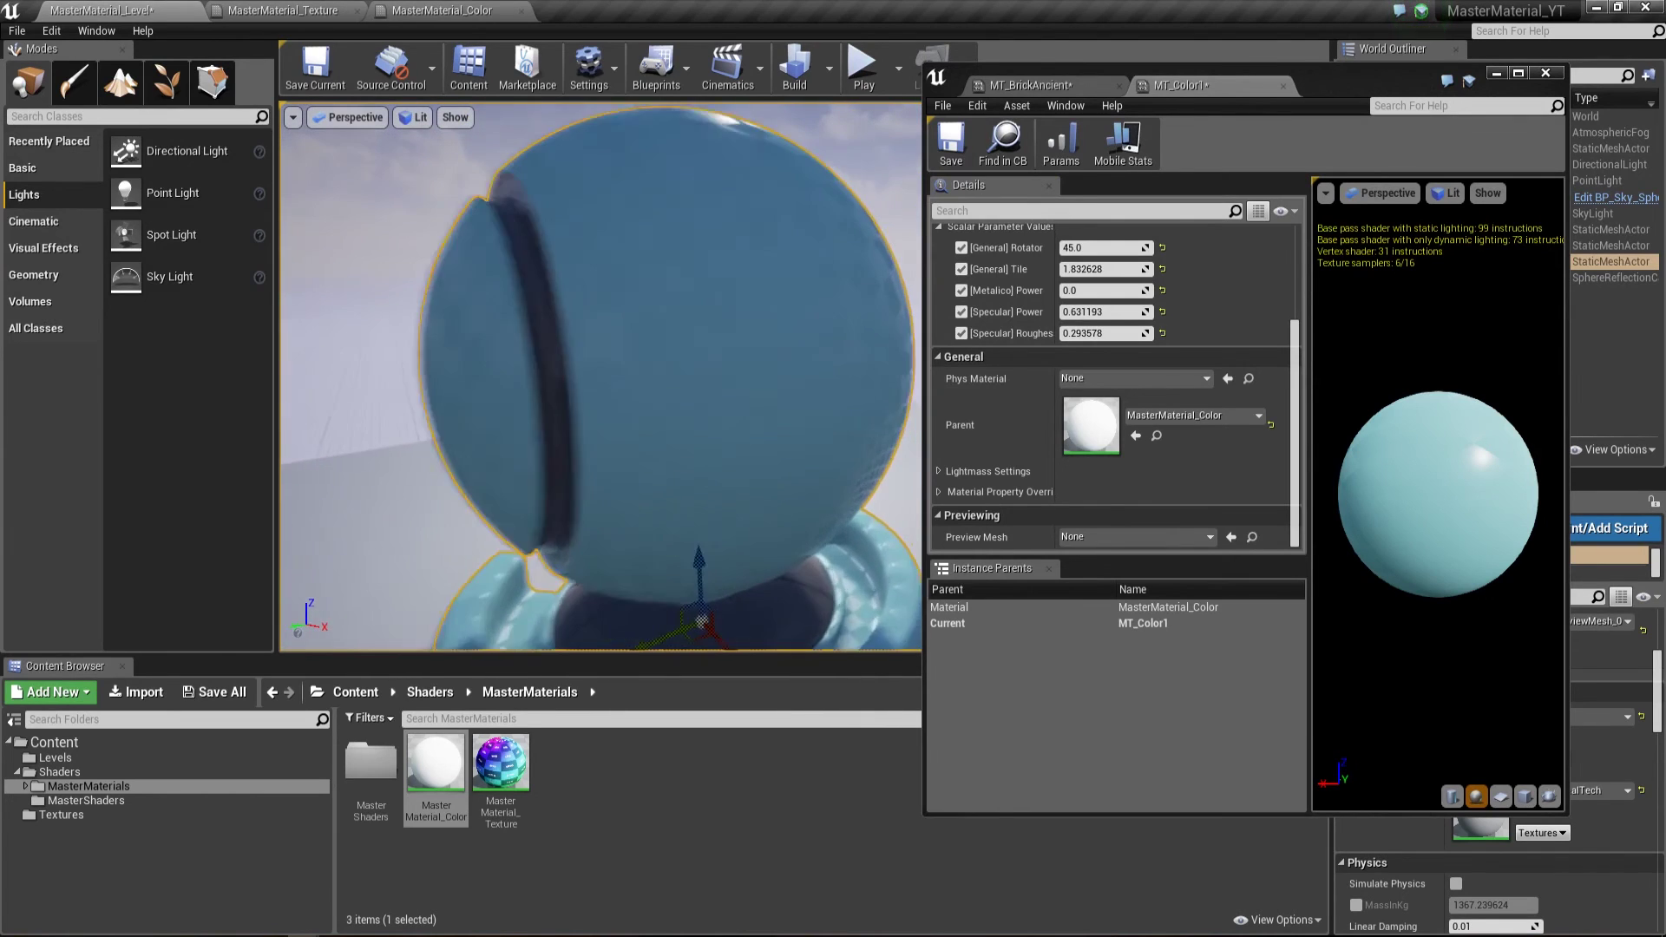
scroll(601, 378, up, 3)
scroll(677, 209, up, 3)
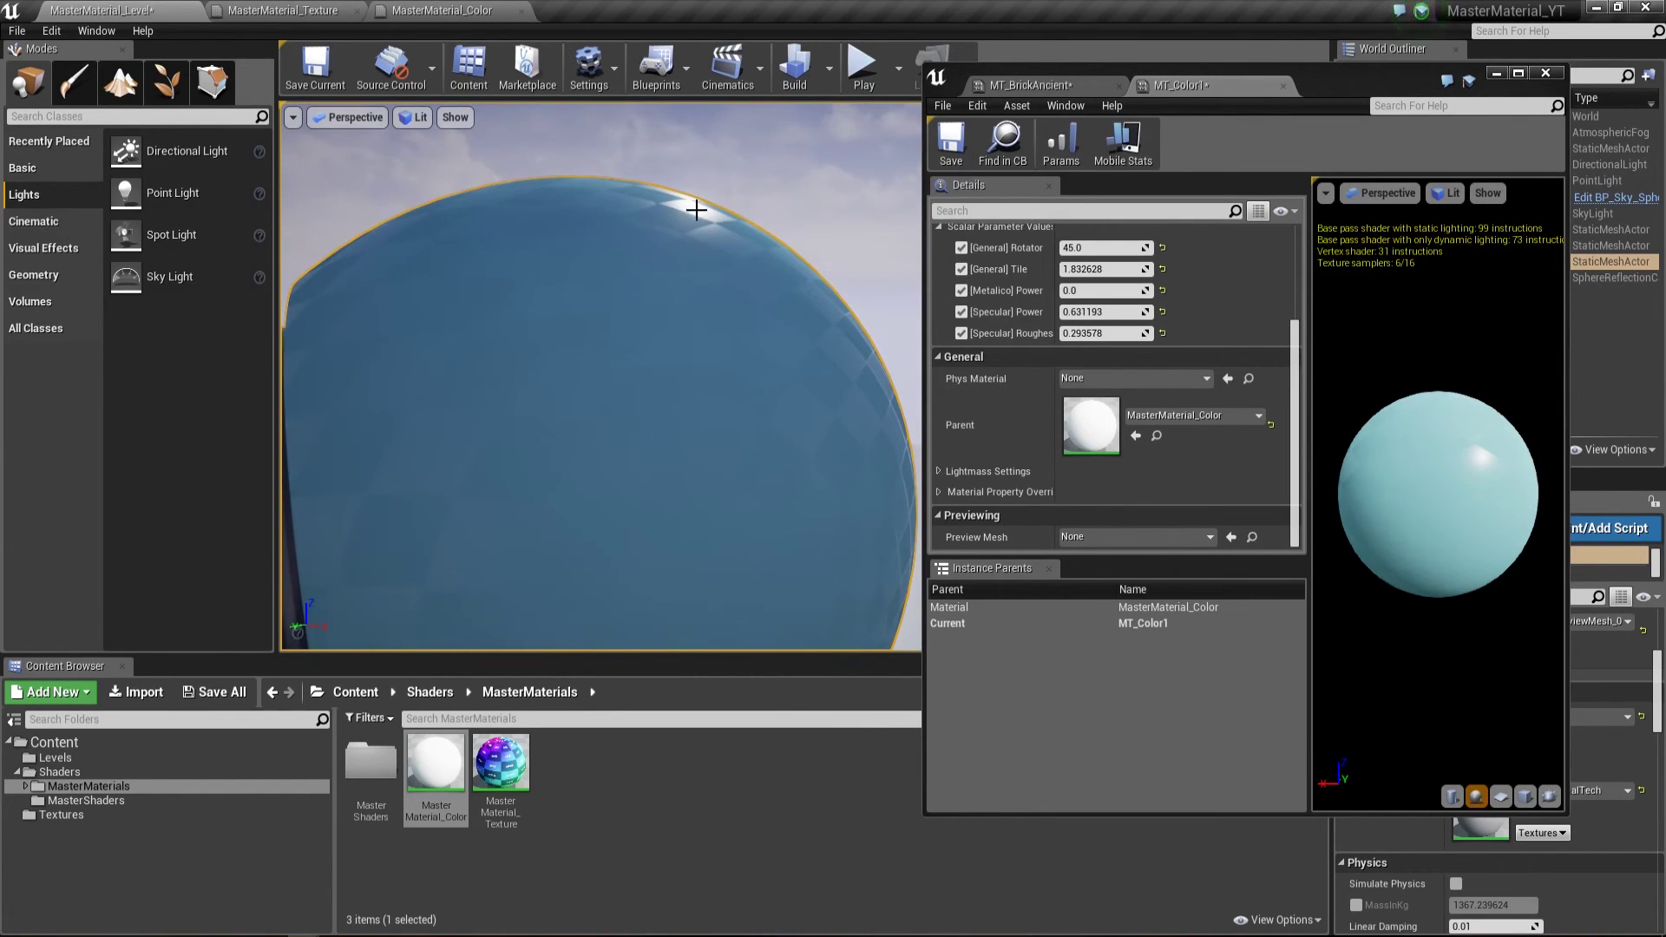
drag(1102, 334, 1068, 333)
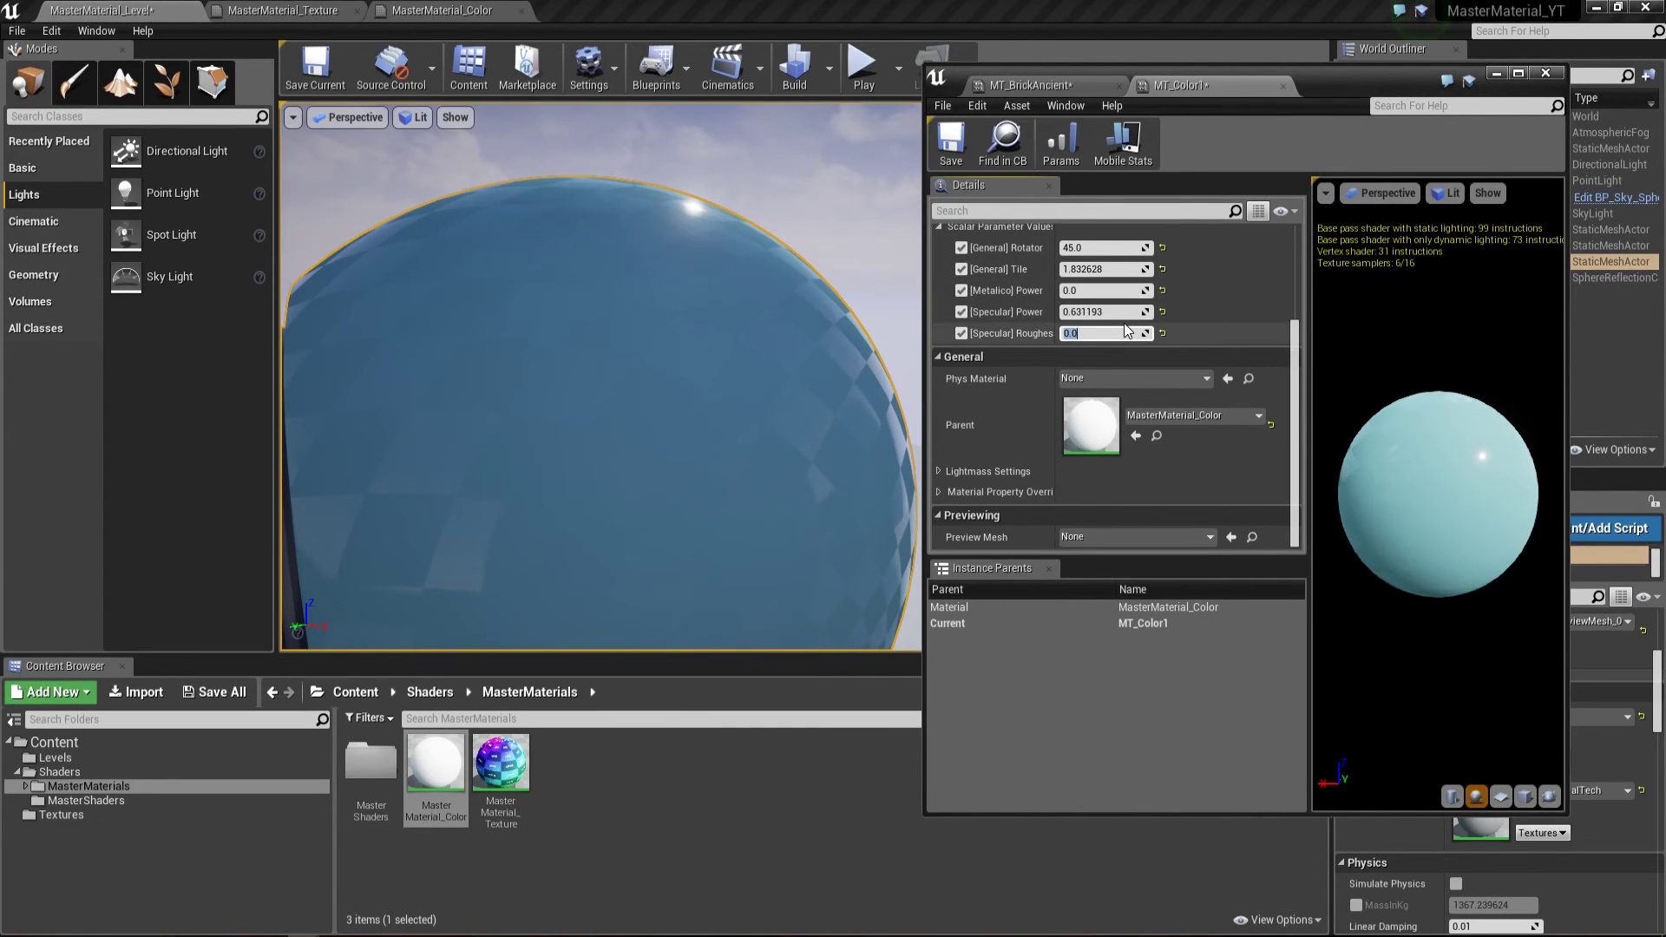
text(0.3)
key(Return)
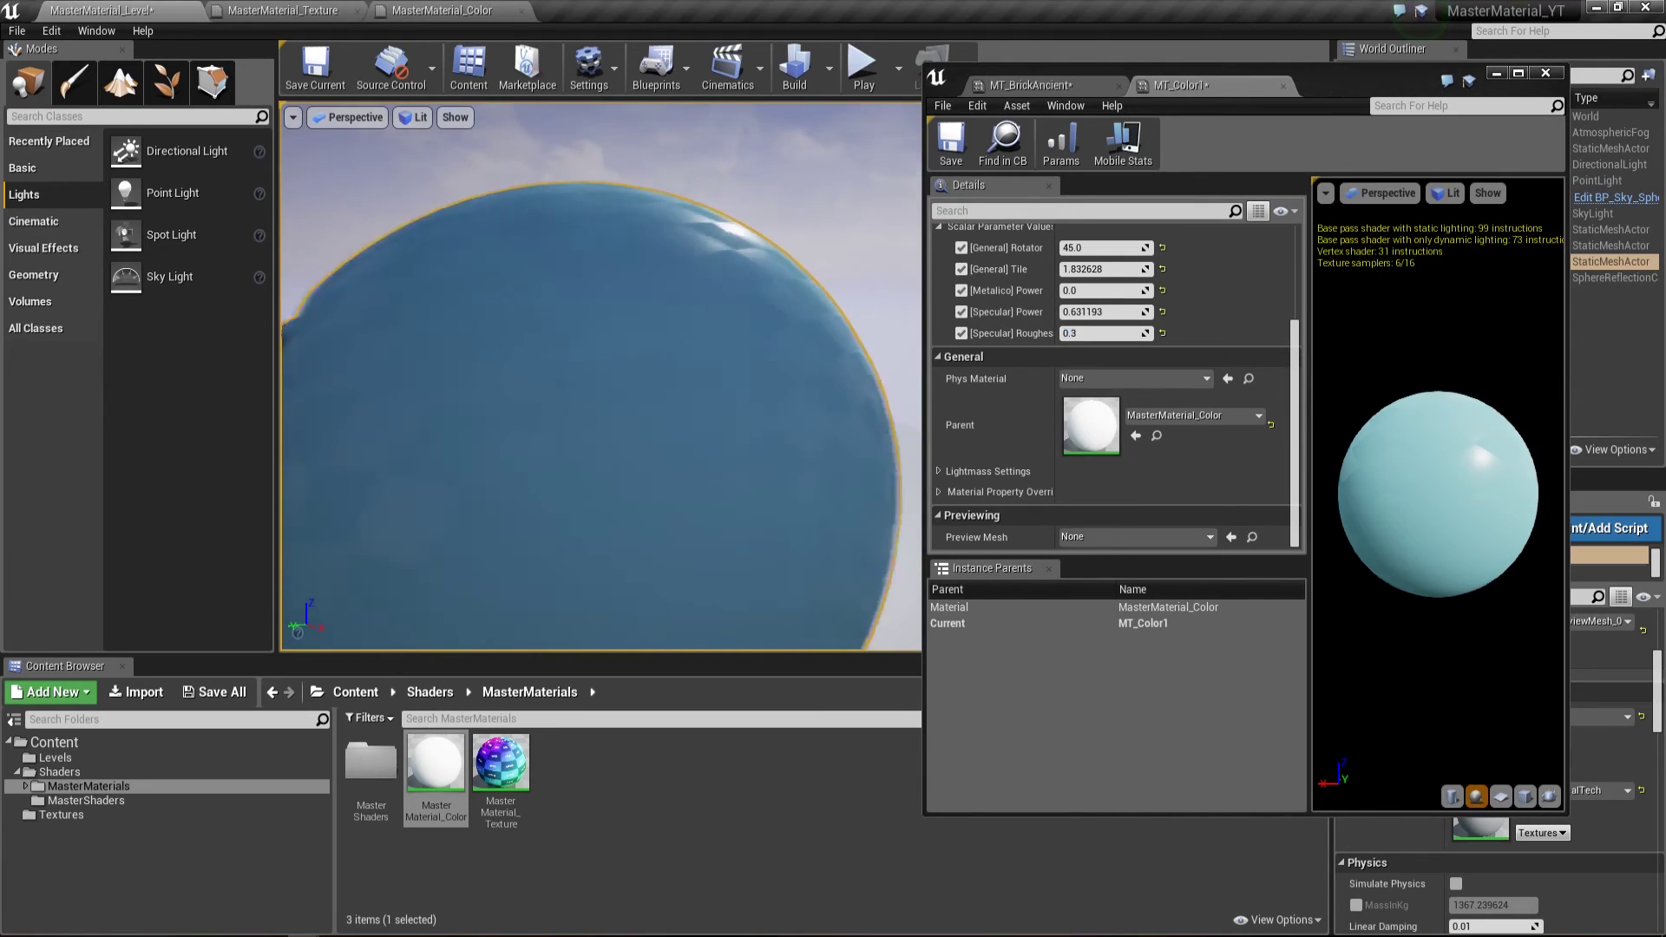
Set Specular Power to 0.1 and orbit to view the sphere by the UNREAL ENGINE ring
right_drag(599, 373, 660, 374)
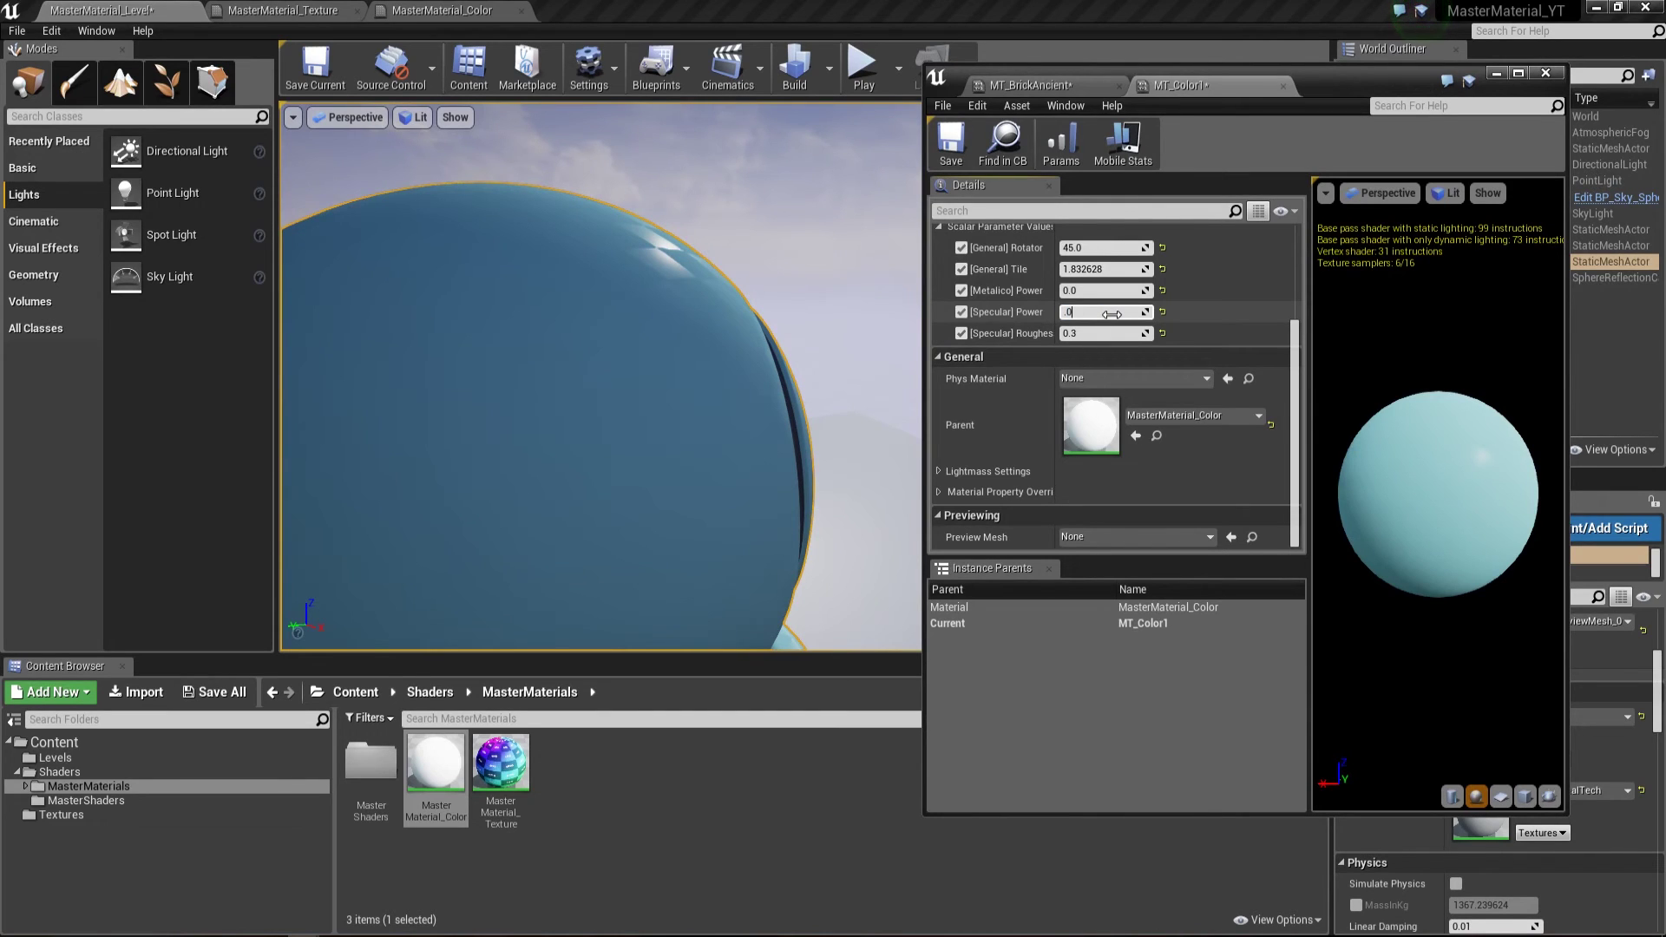
text(.005)
mouse_move(819, 353)
right_down()
mouse_move(781, 321)
mouse_move(747, 364)
right_up()
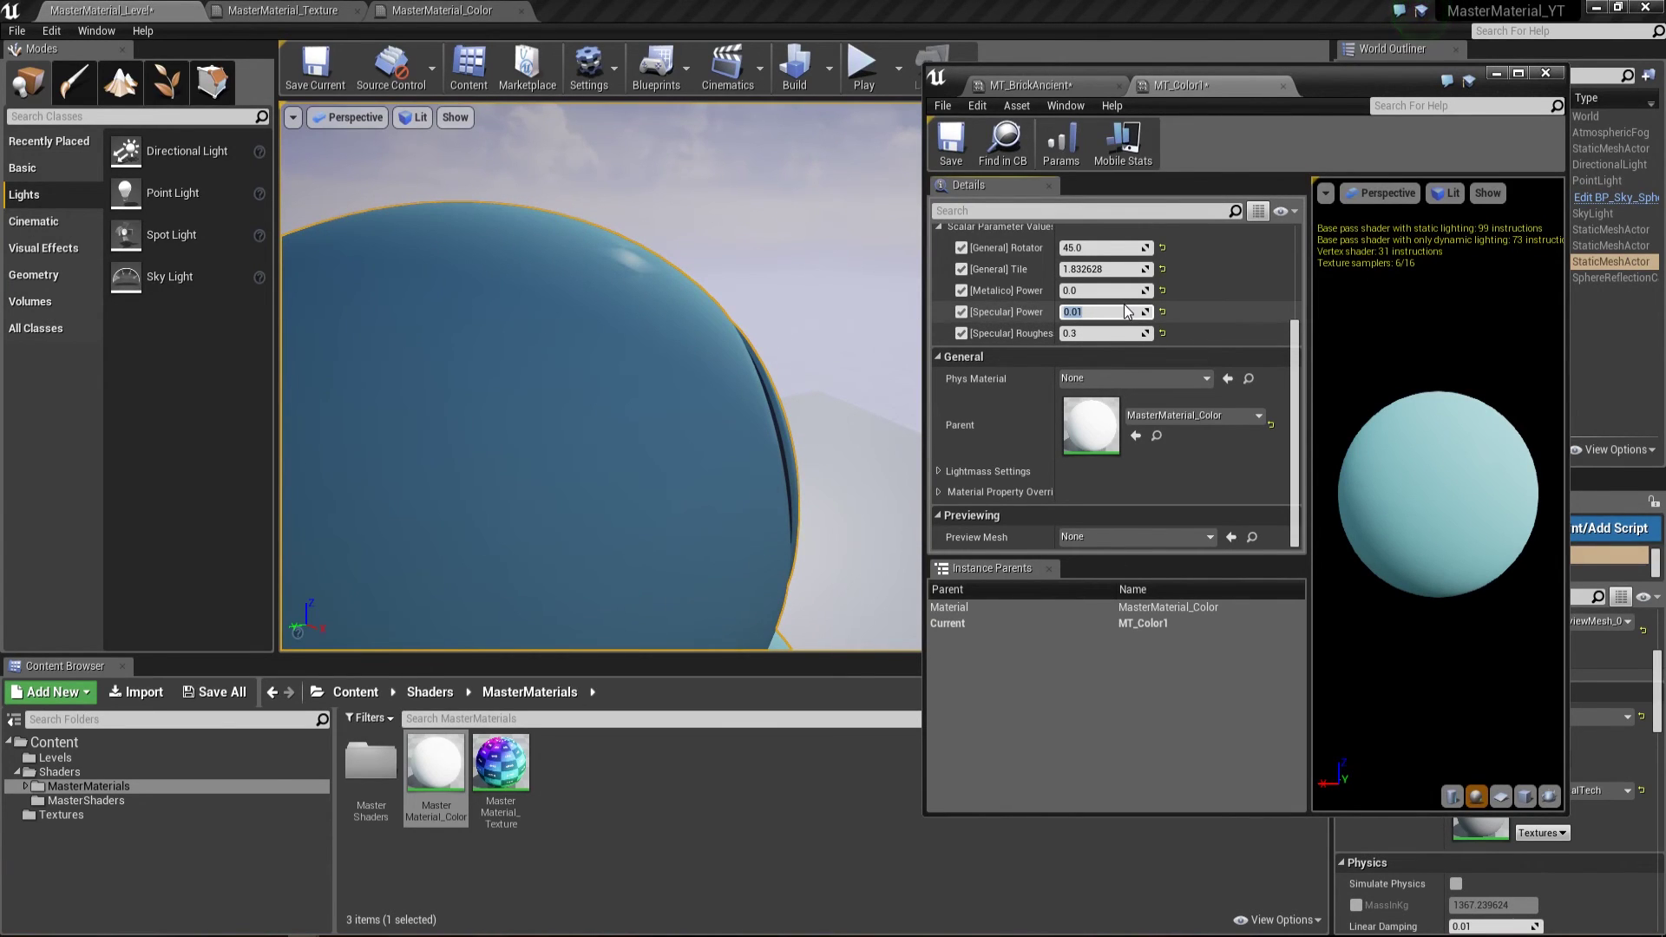
text(0.1)
key(Return)
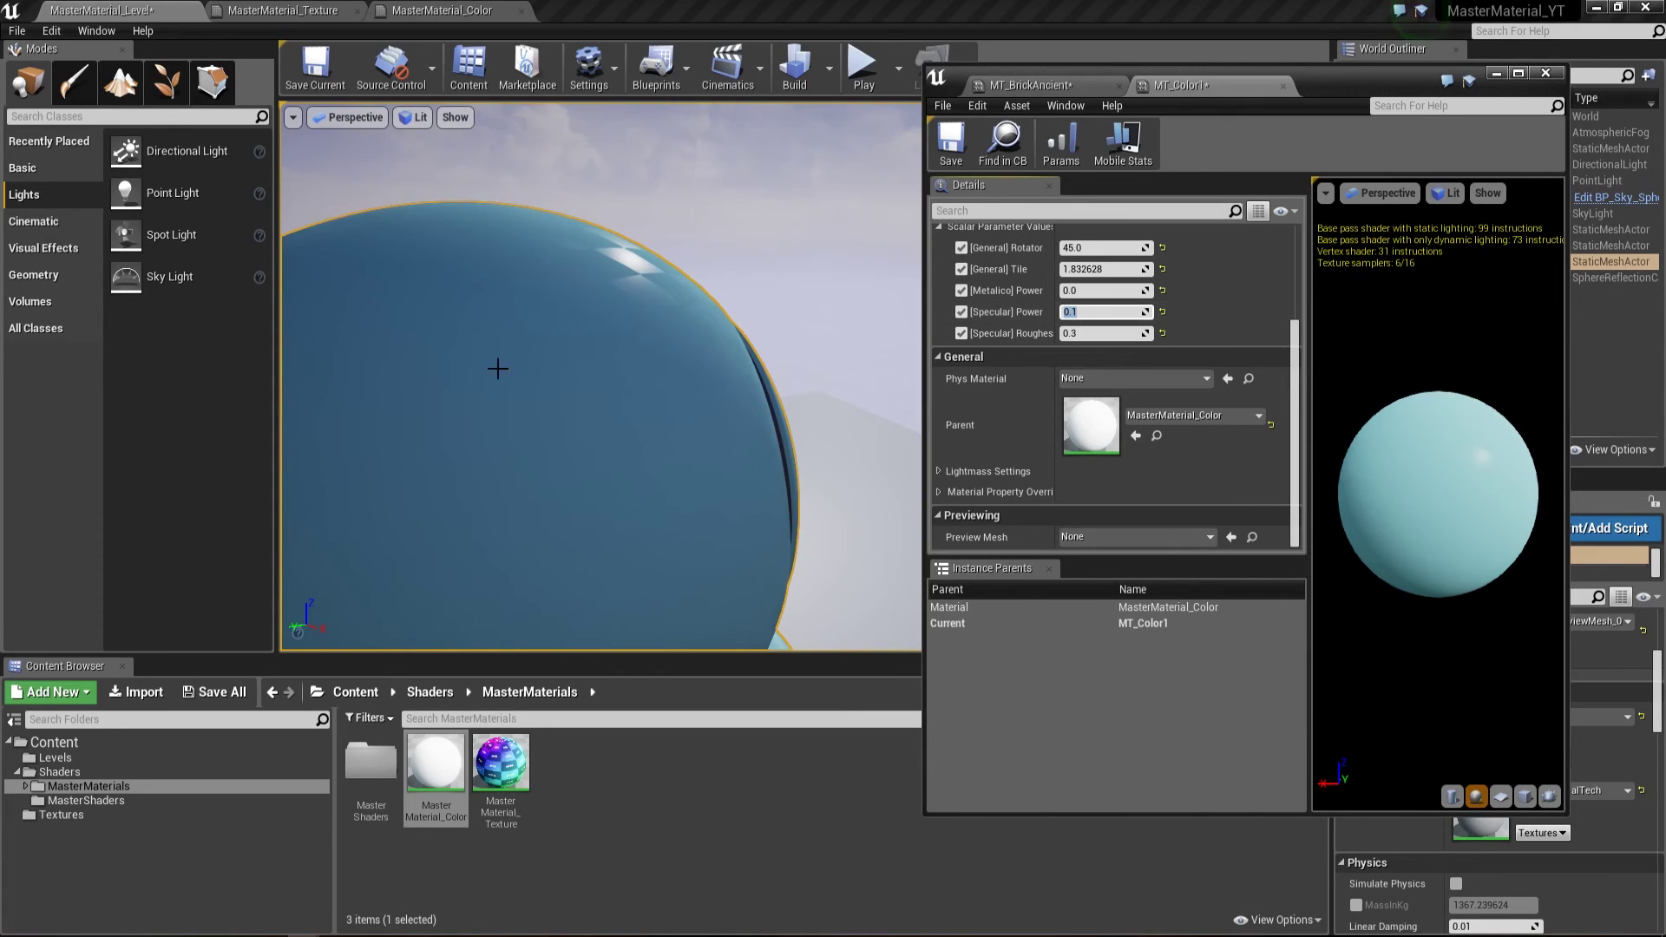
right_drag(515, 361, 486, 382)
right_drag(885, 268, 851, 286)
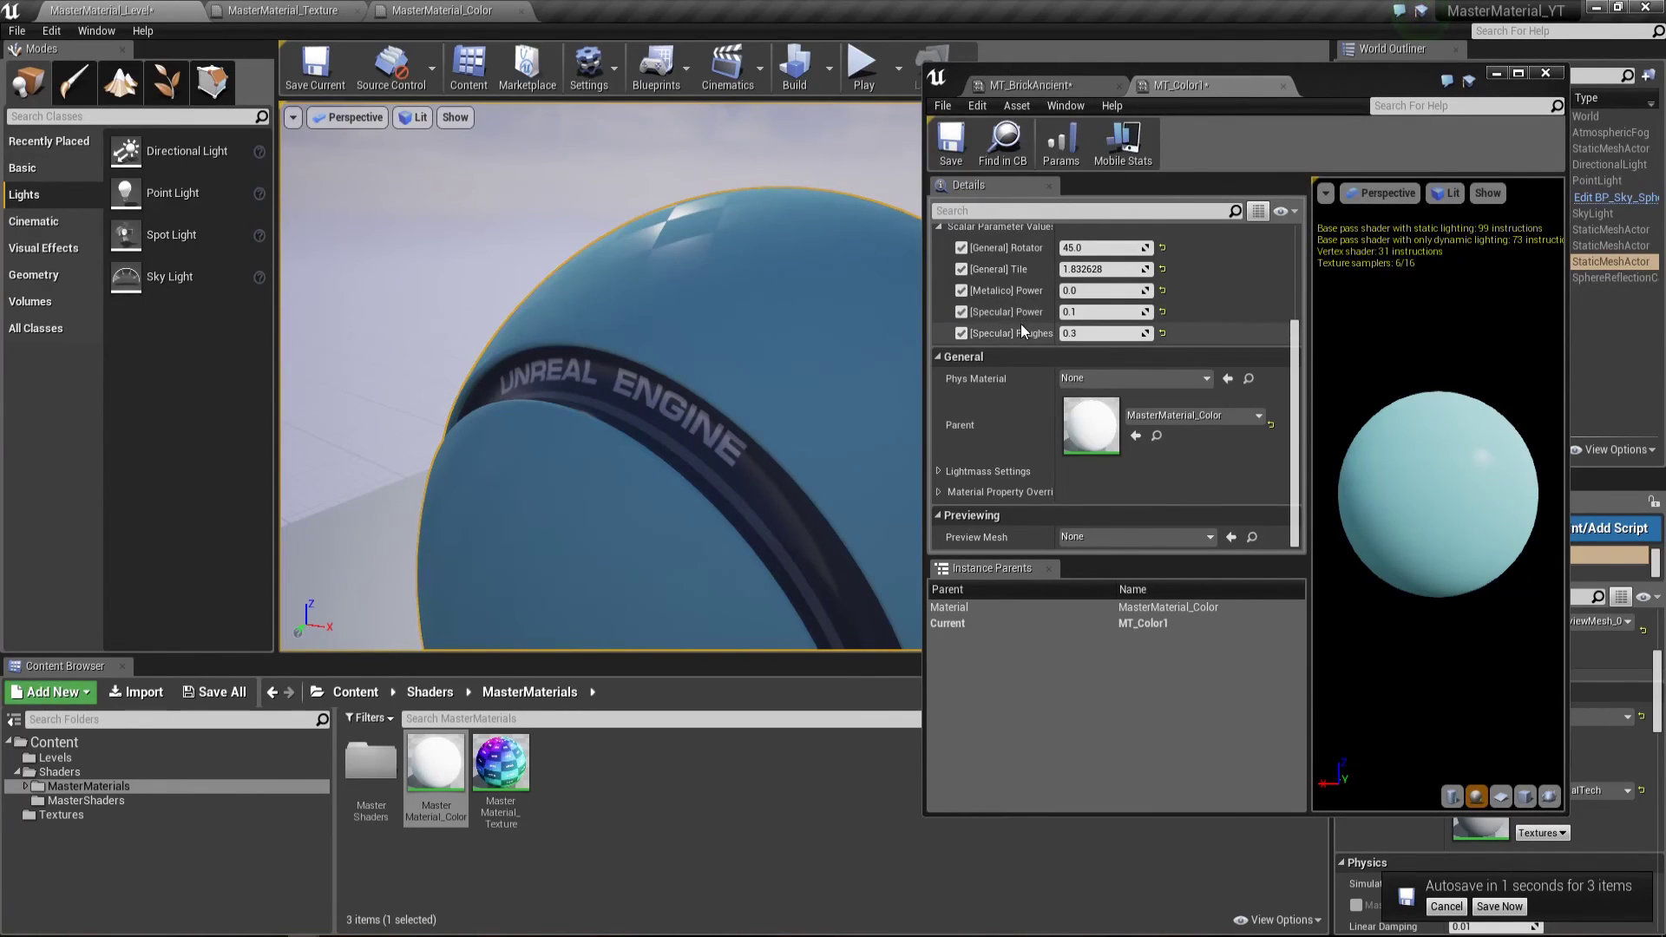
Put Specular Roughness back to 0.3, then move the MT_Color1 editor window and widen it
drag(1074, 335, 1095, 335)
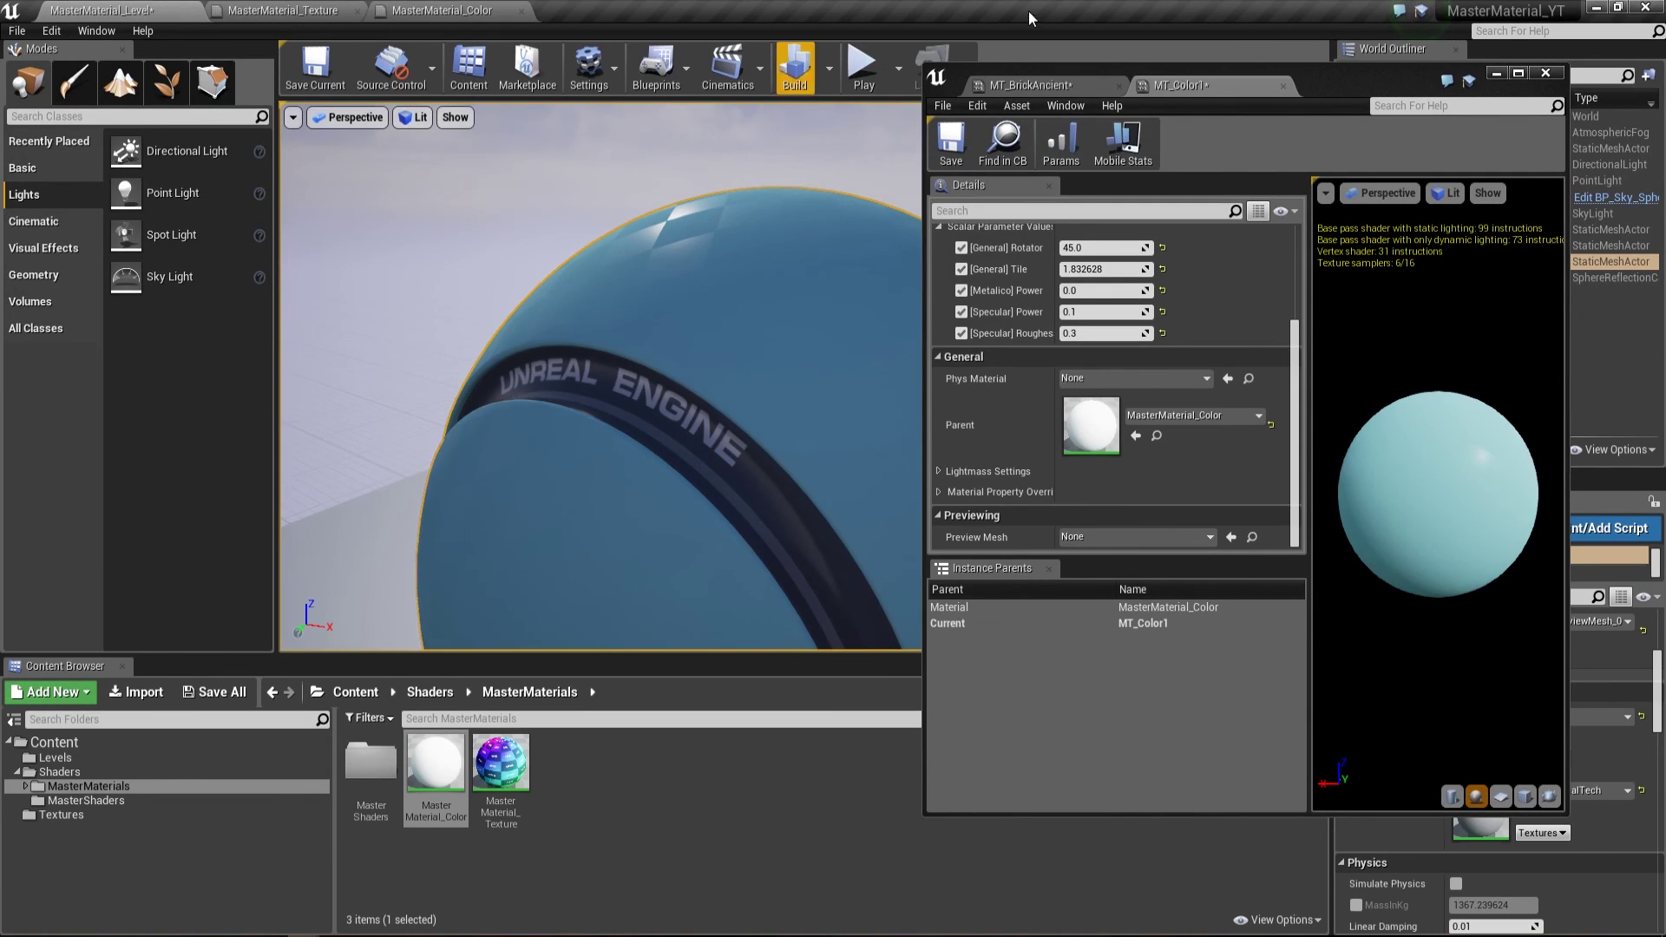
drag(1312, 79, 1378, 85)
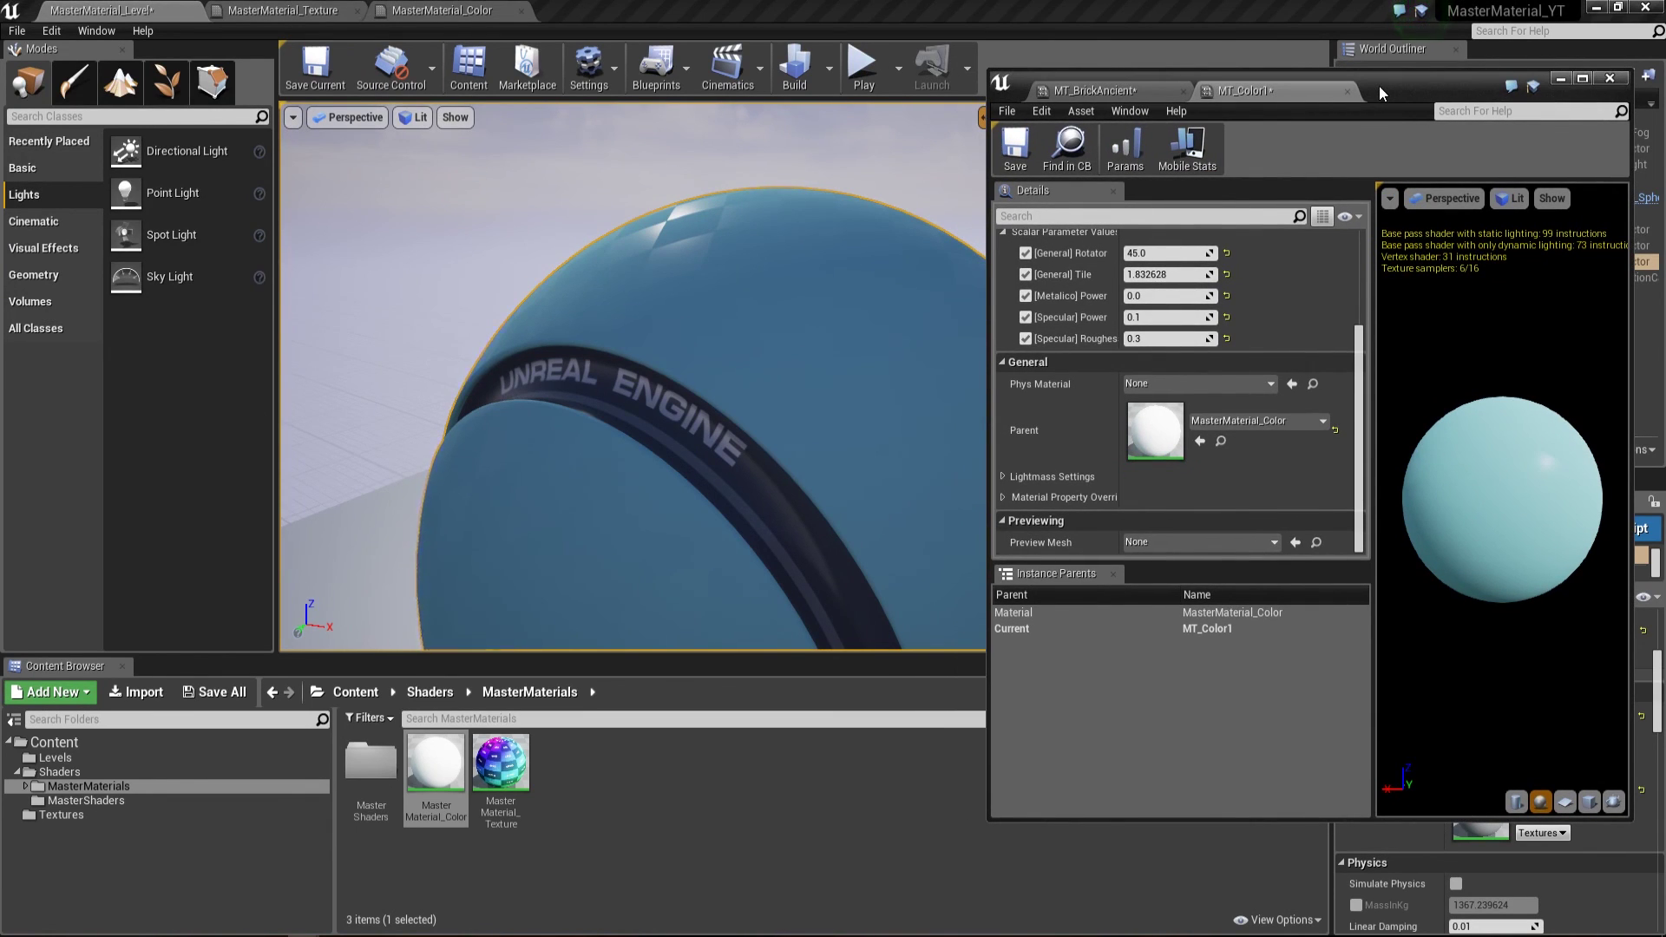
drag(1378, 85, 1409, 61)
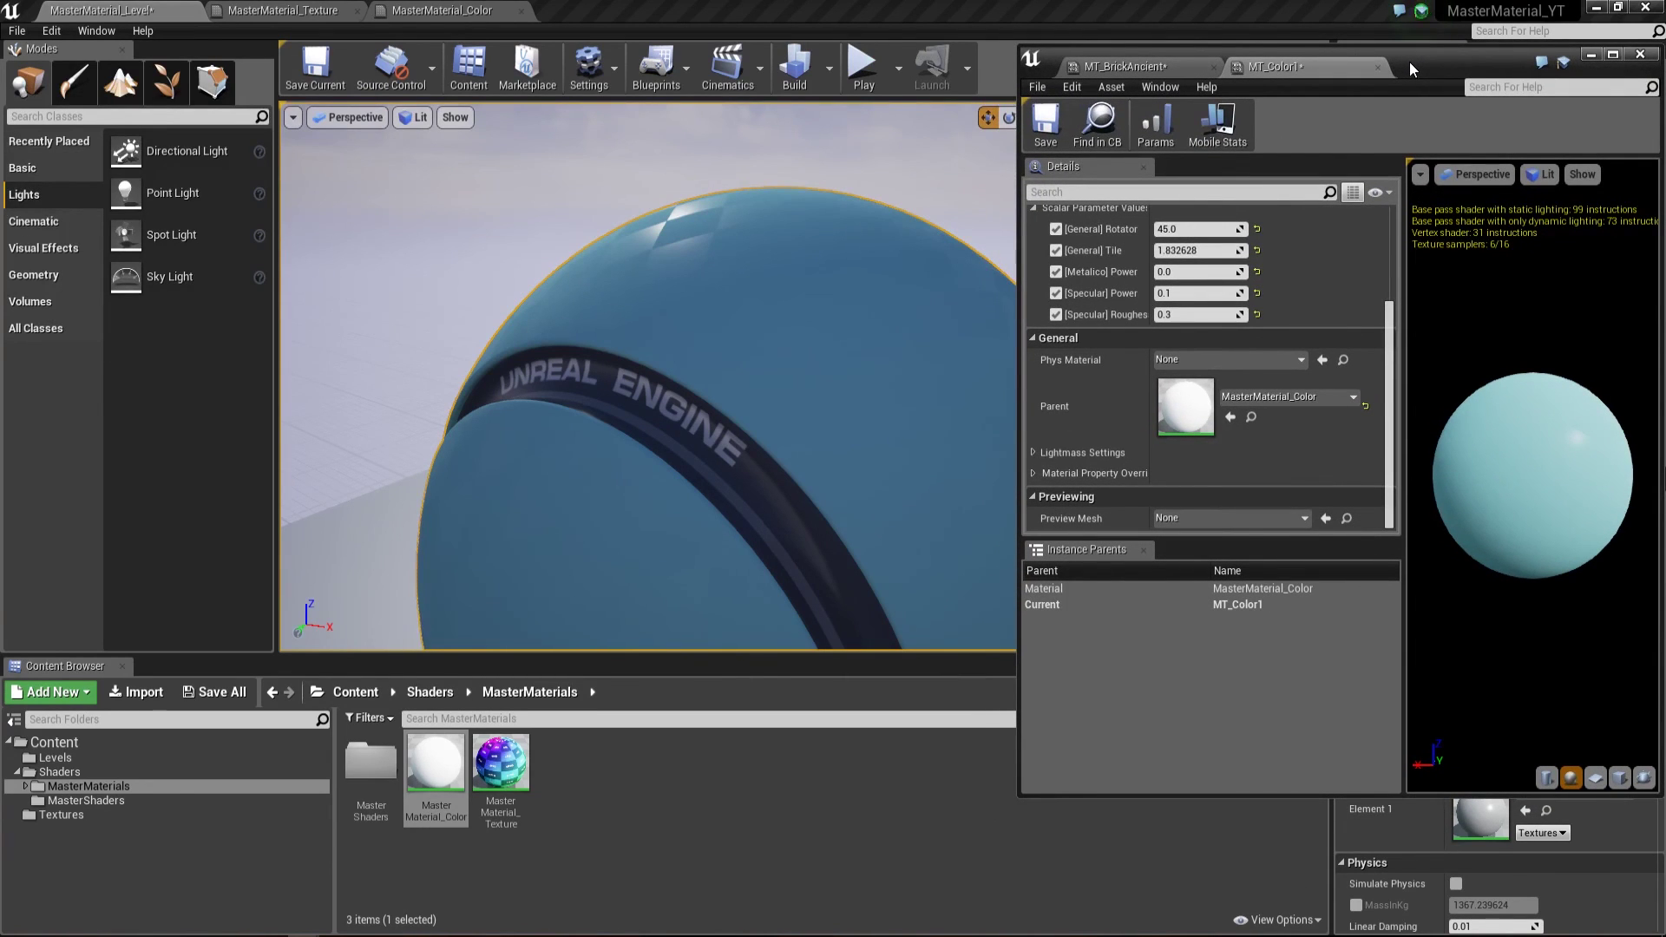
click(954, 195)
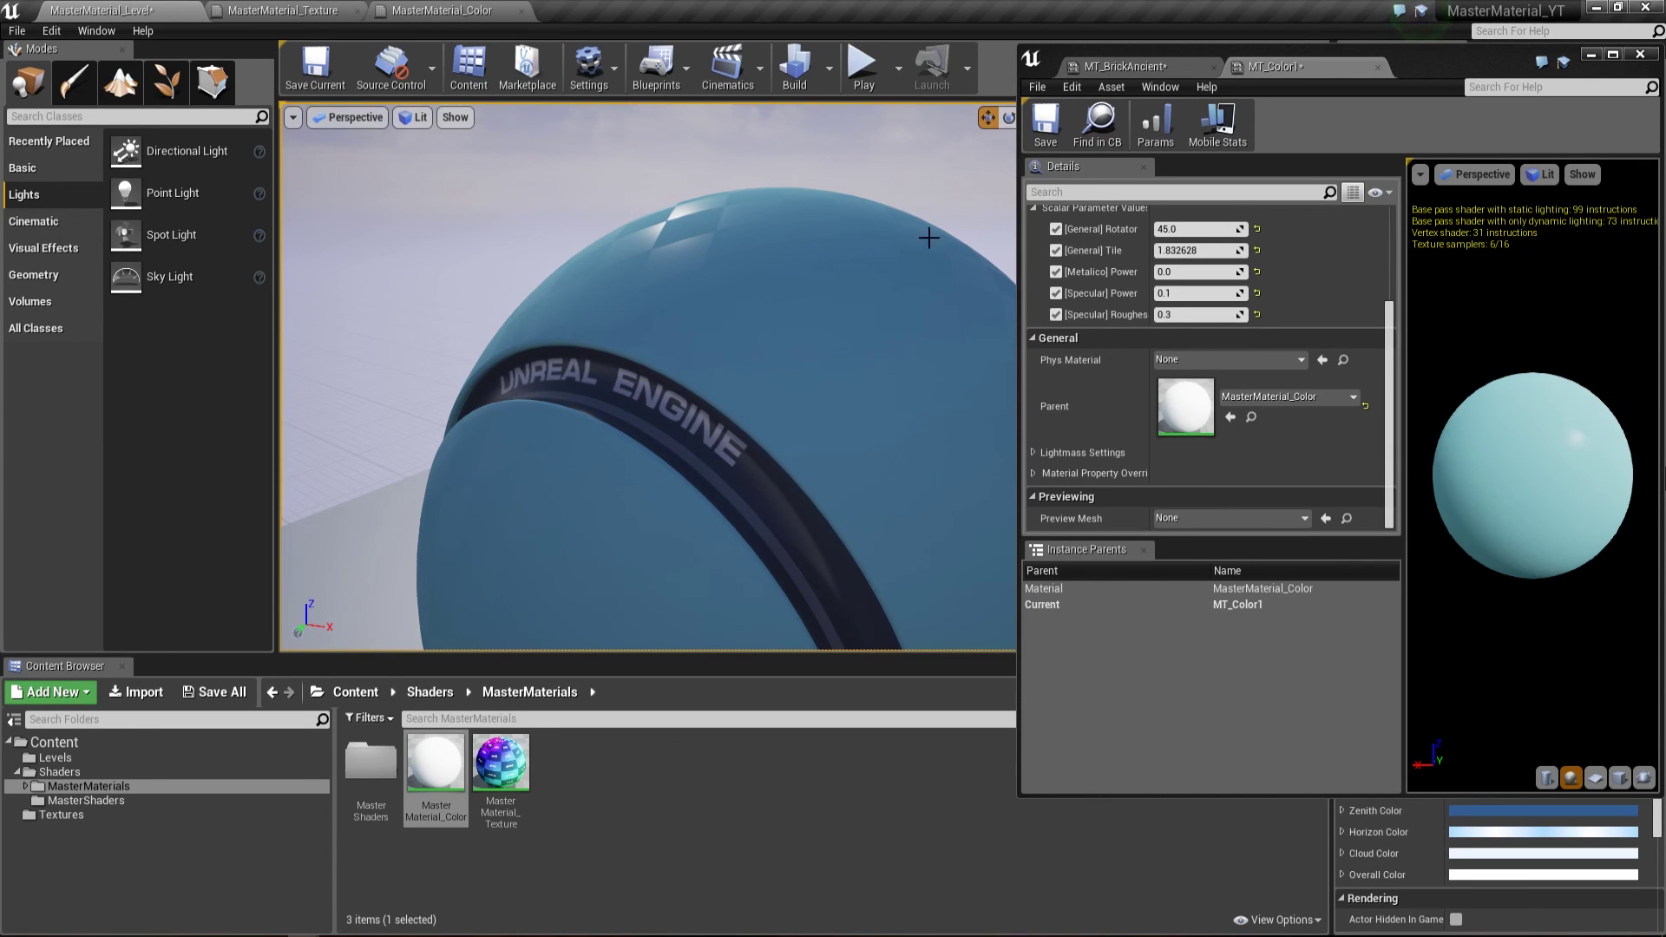
drag(1019, 204, 982, 197)
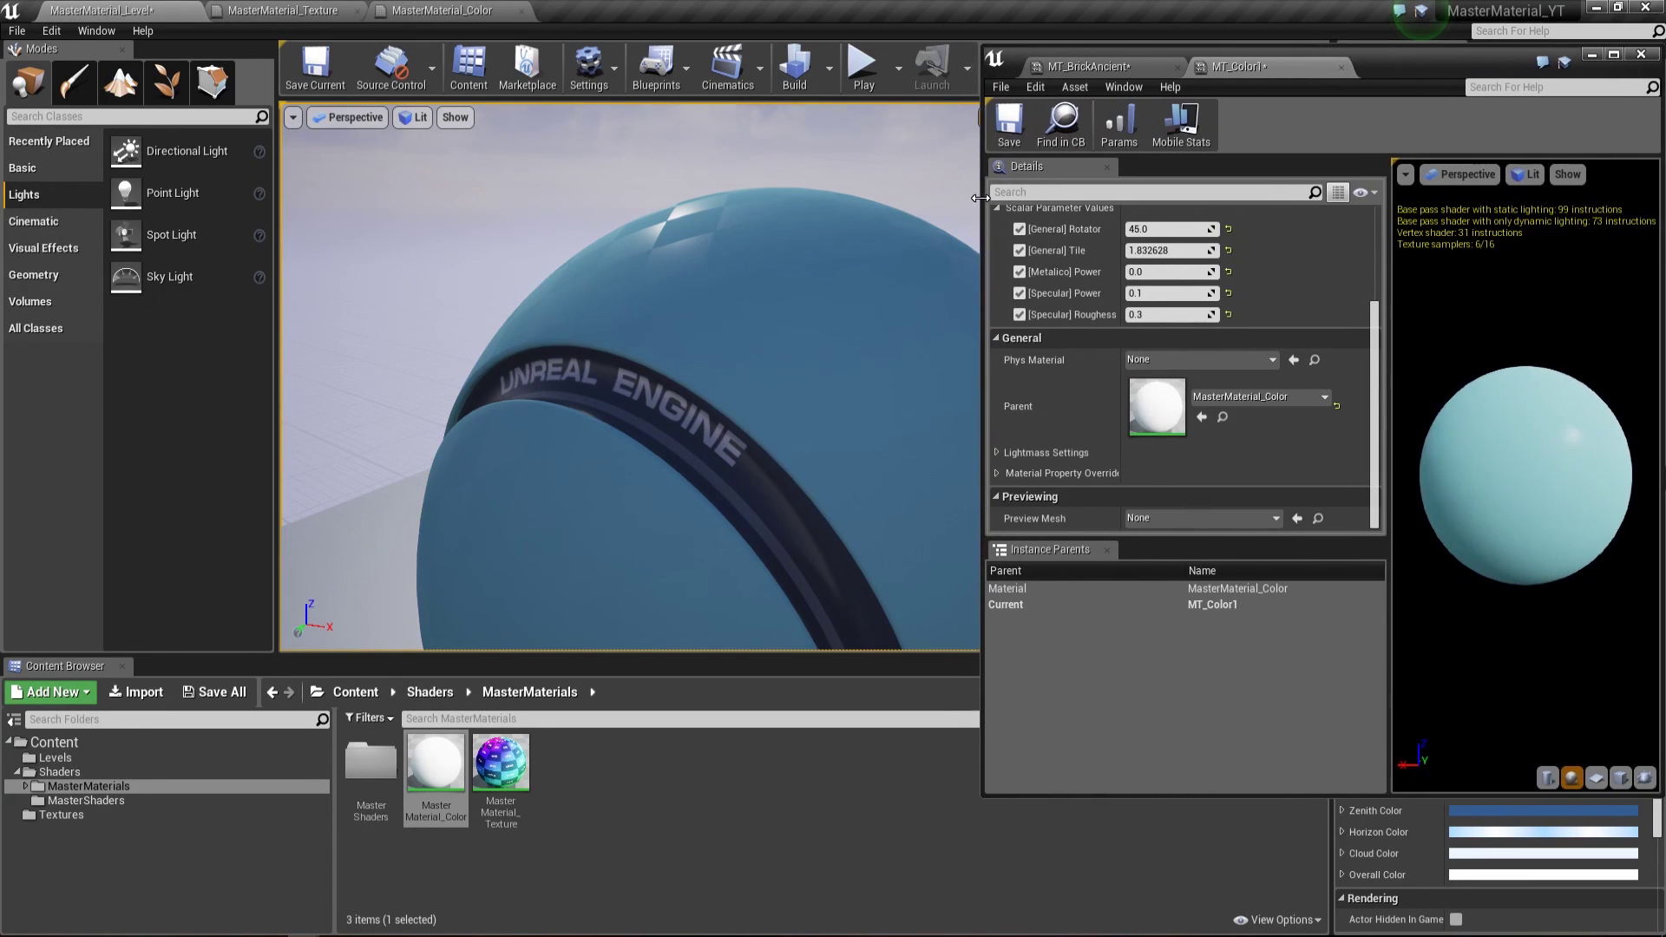